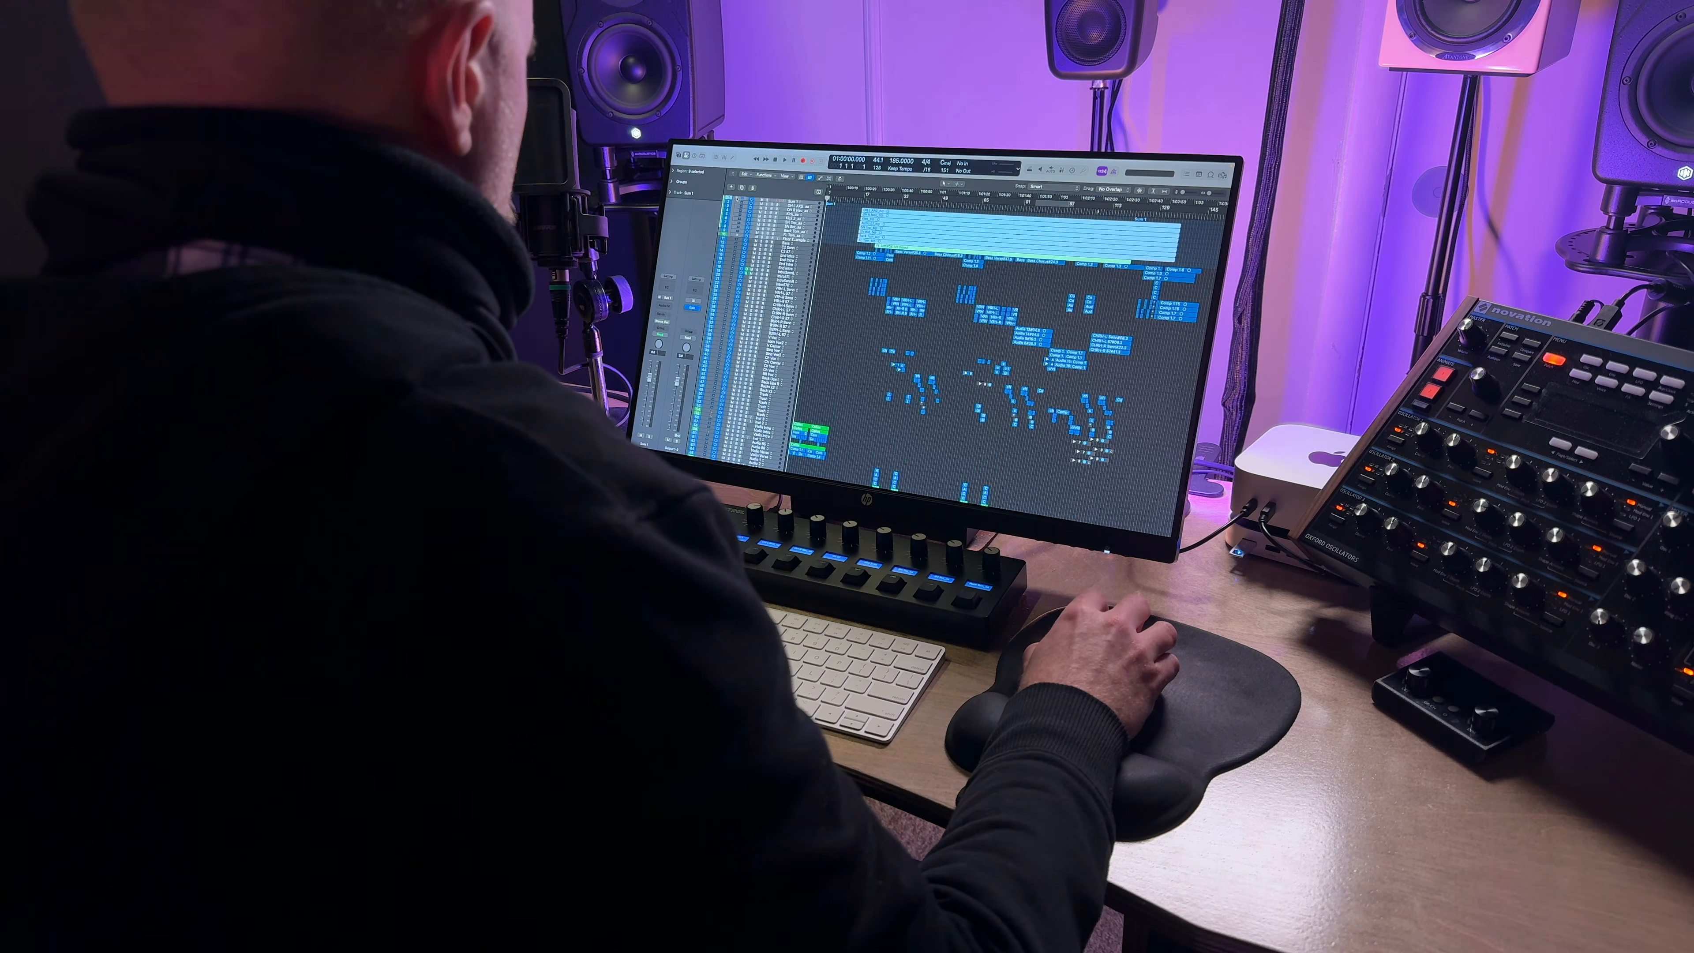
left_click(736, 198)
left_click(795, 210)
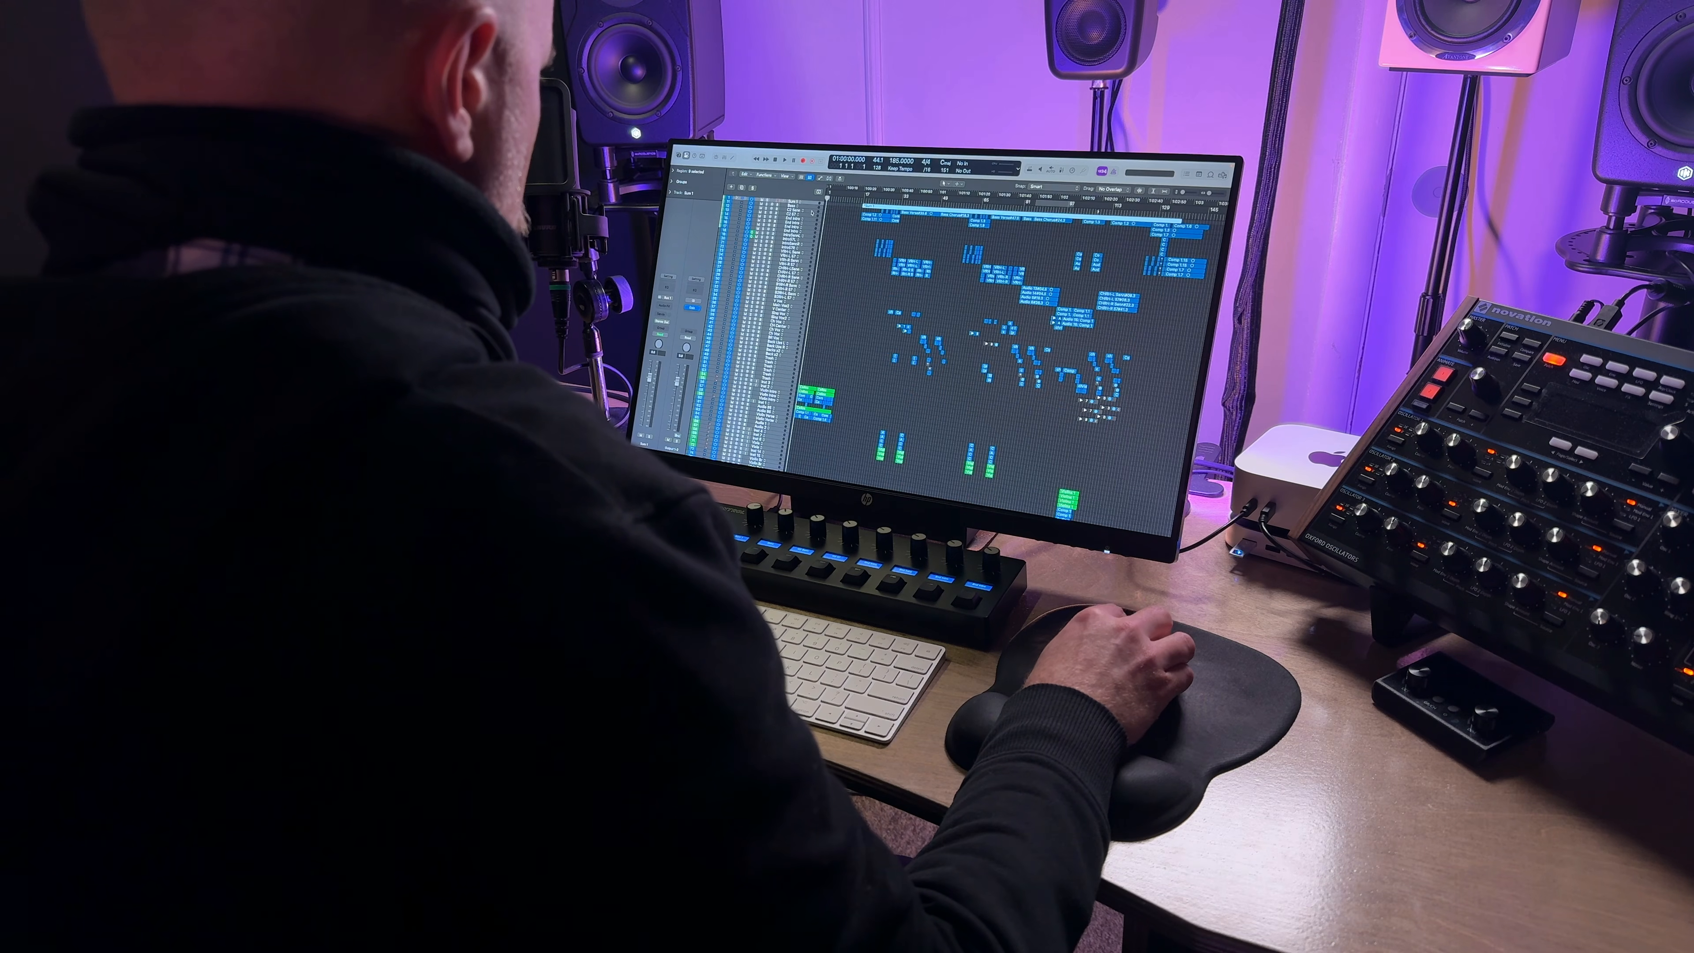
left_click(798, 300, "shift")
key("shift+super+d")
key("Return")
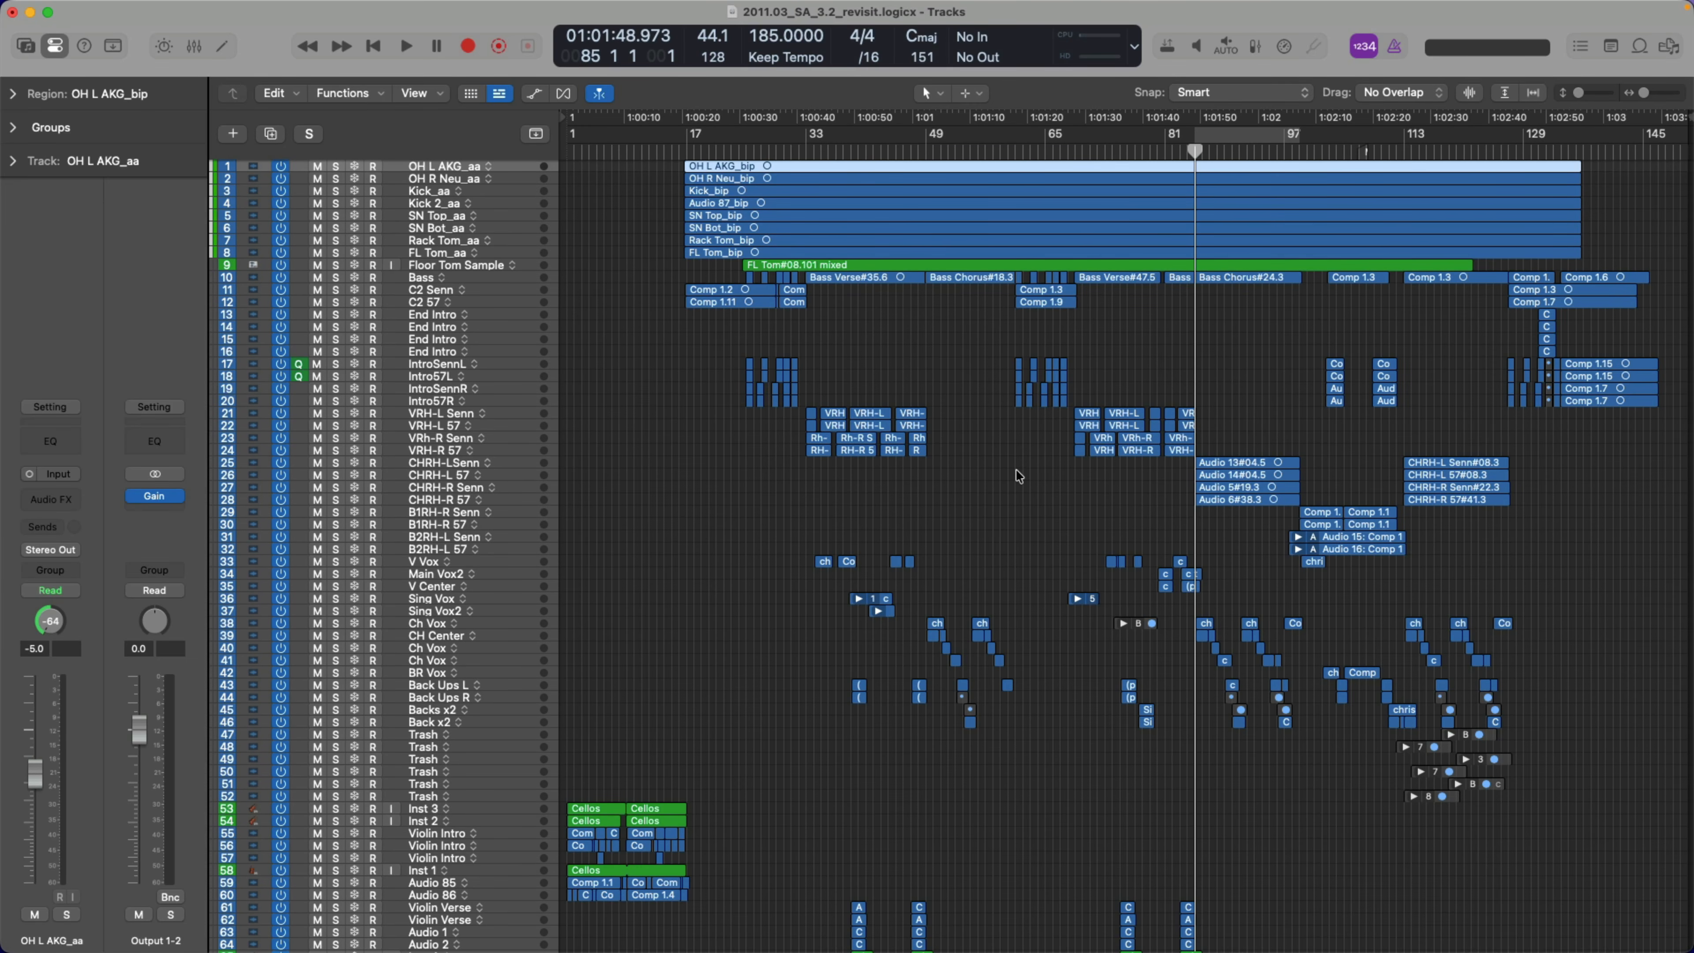
Inspect the drum tracks at close range, selecting them one after another from OH R Neu_aa to SN Bot_aa
left_click_drag(675, 166, 864, 270)
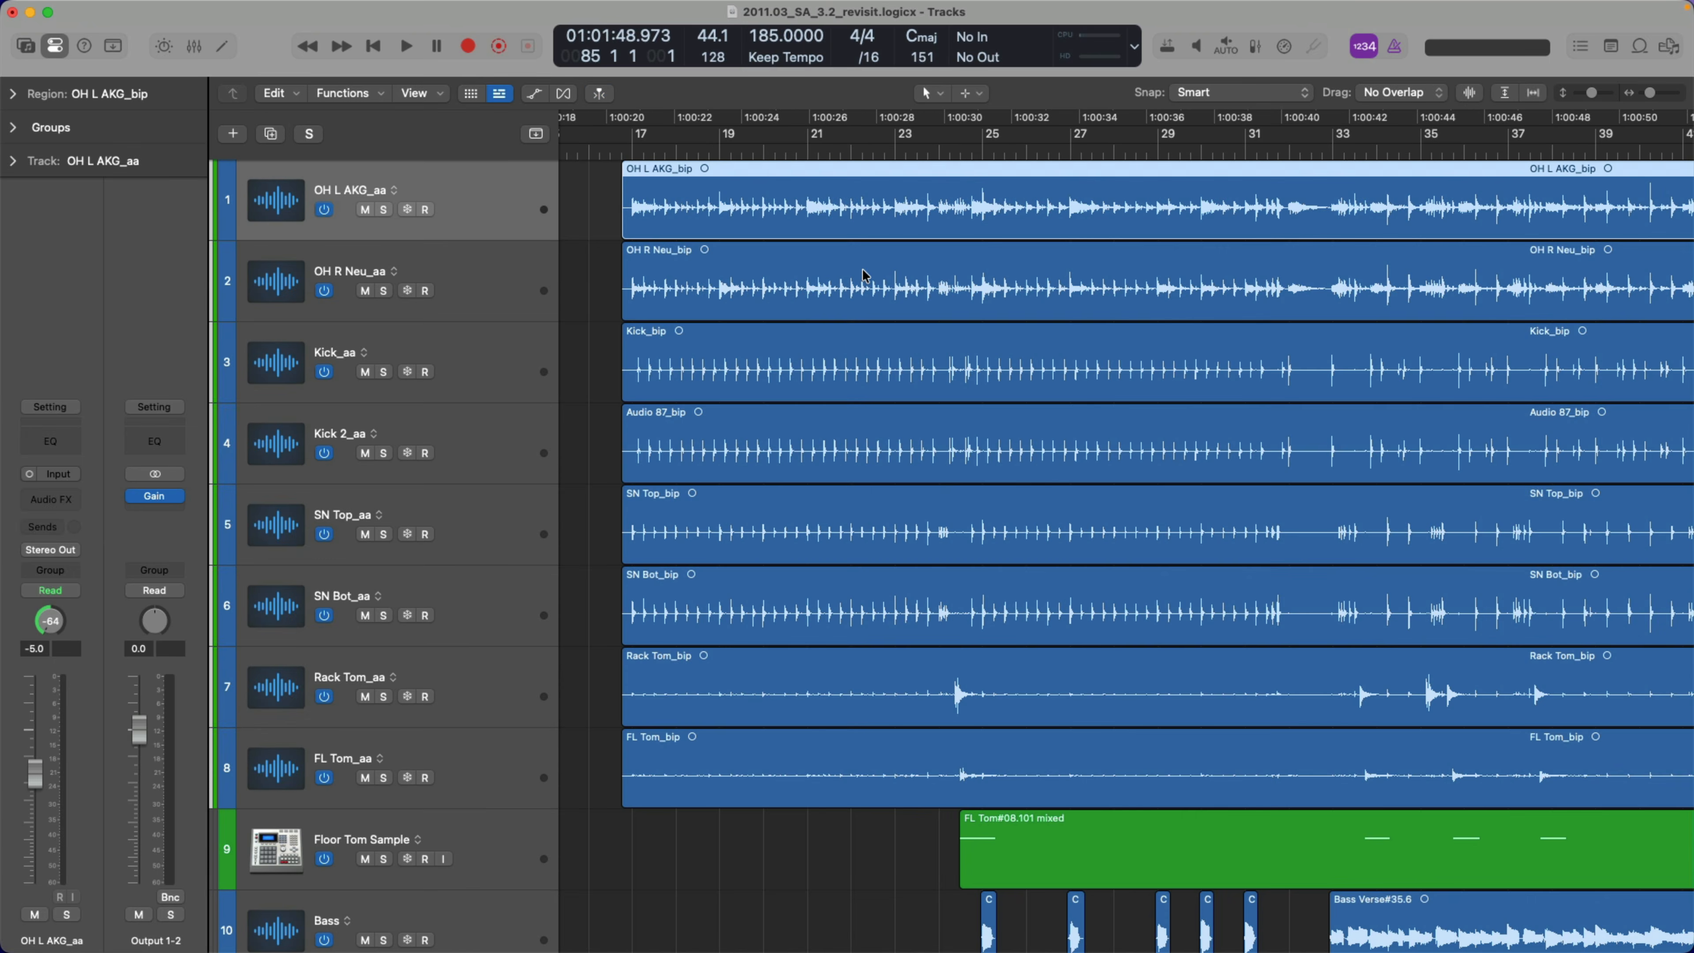
left_click(492, 281)
left_click(499, 353)
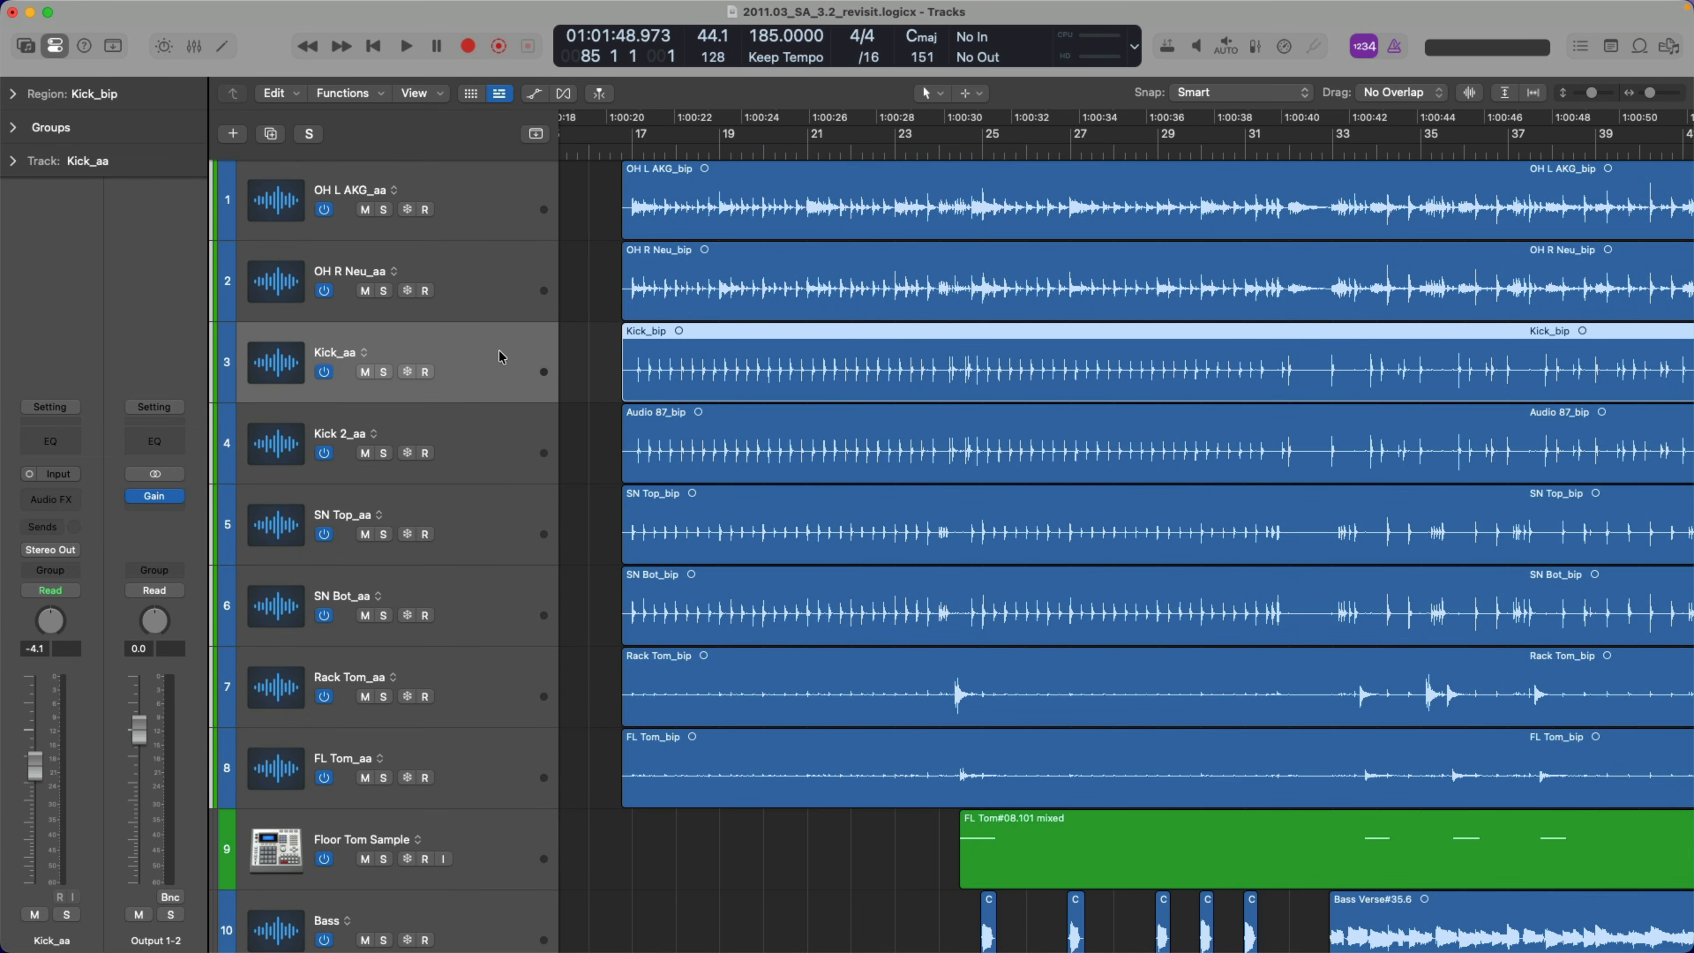
left_click(499, 439)
left_click(500, 519)
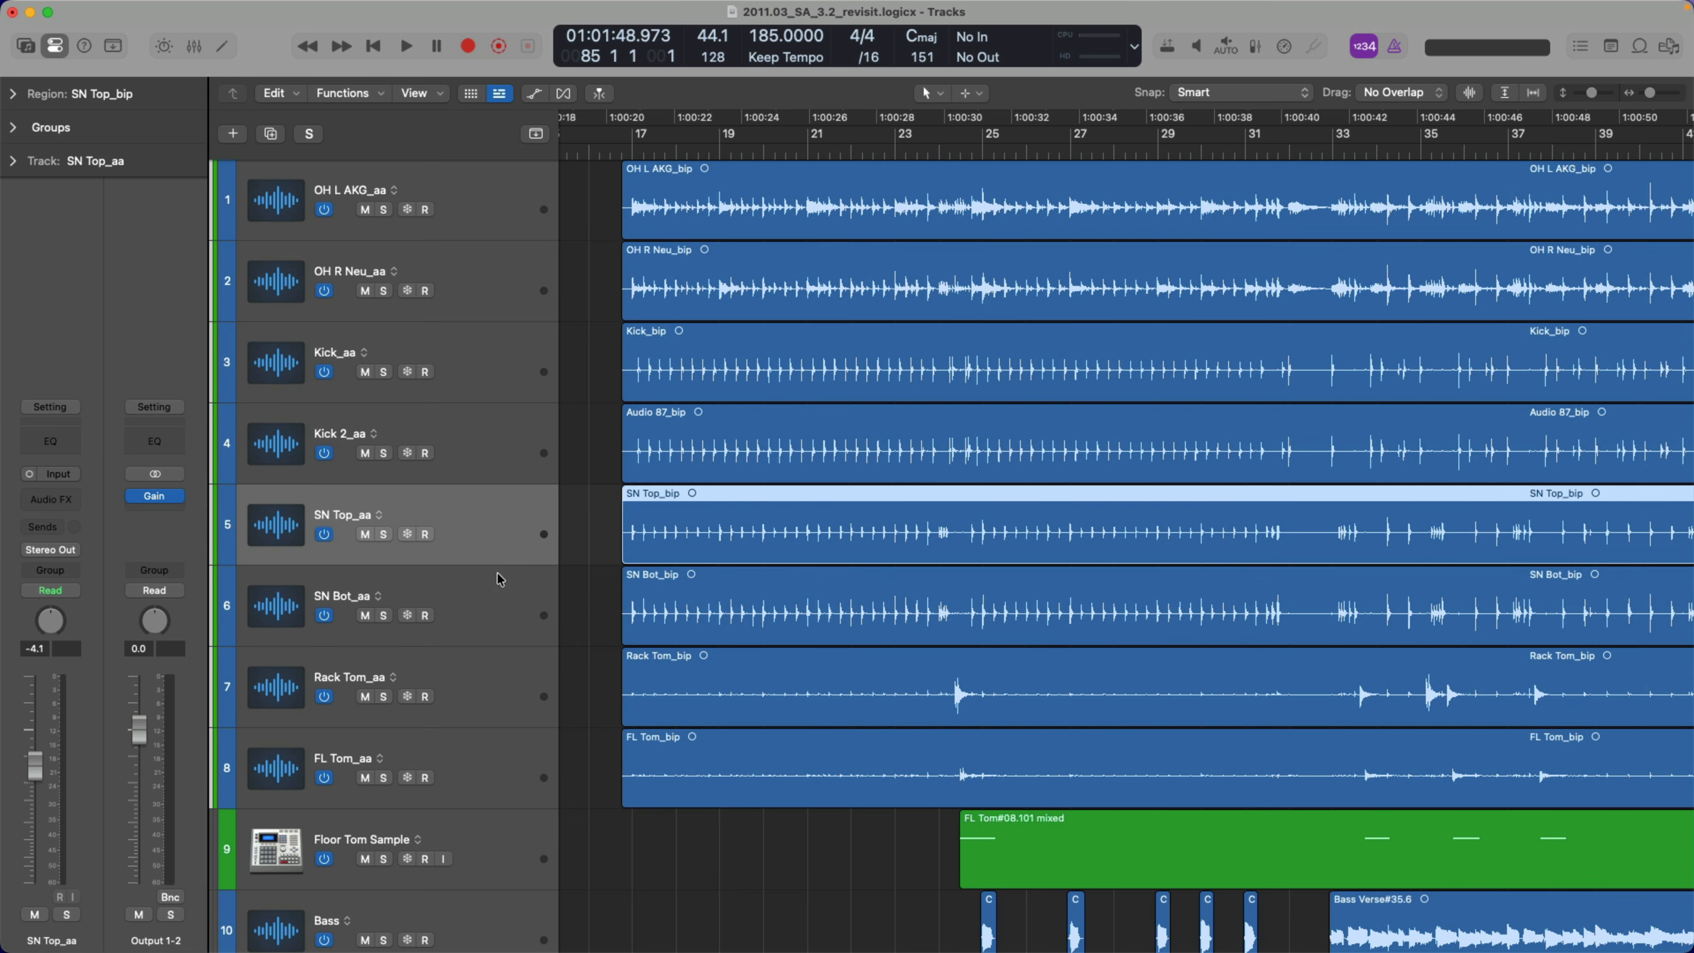
left_click(500, 586)
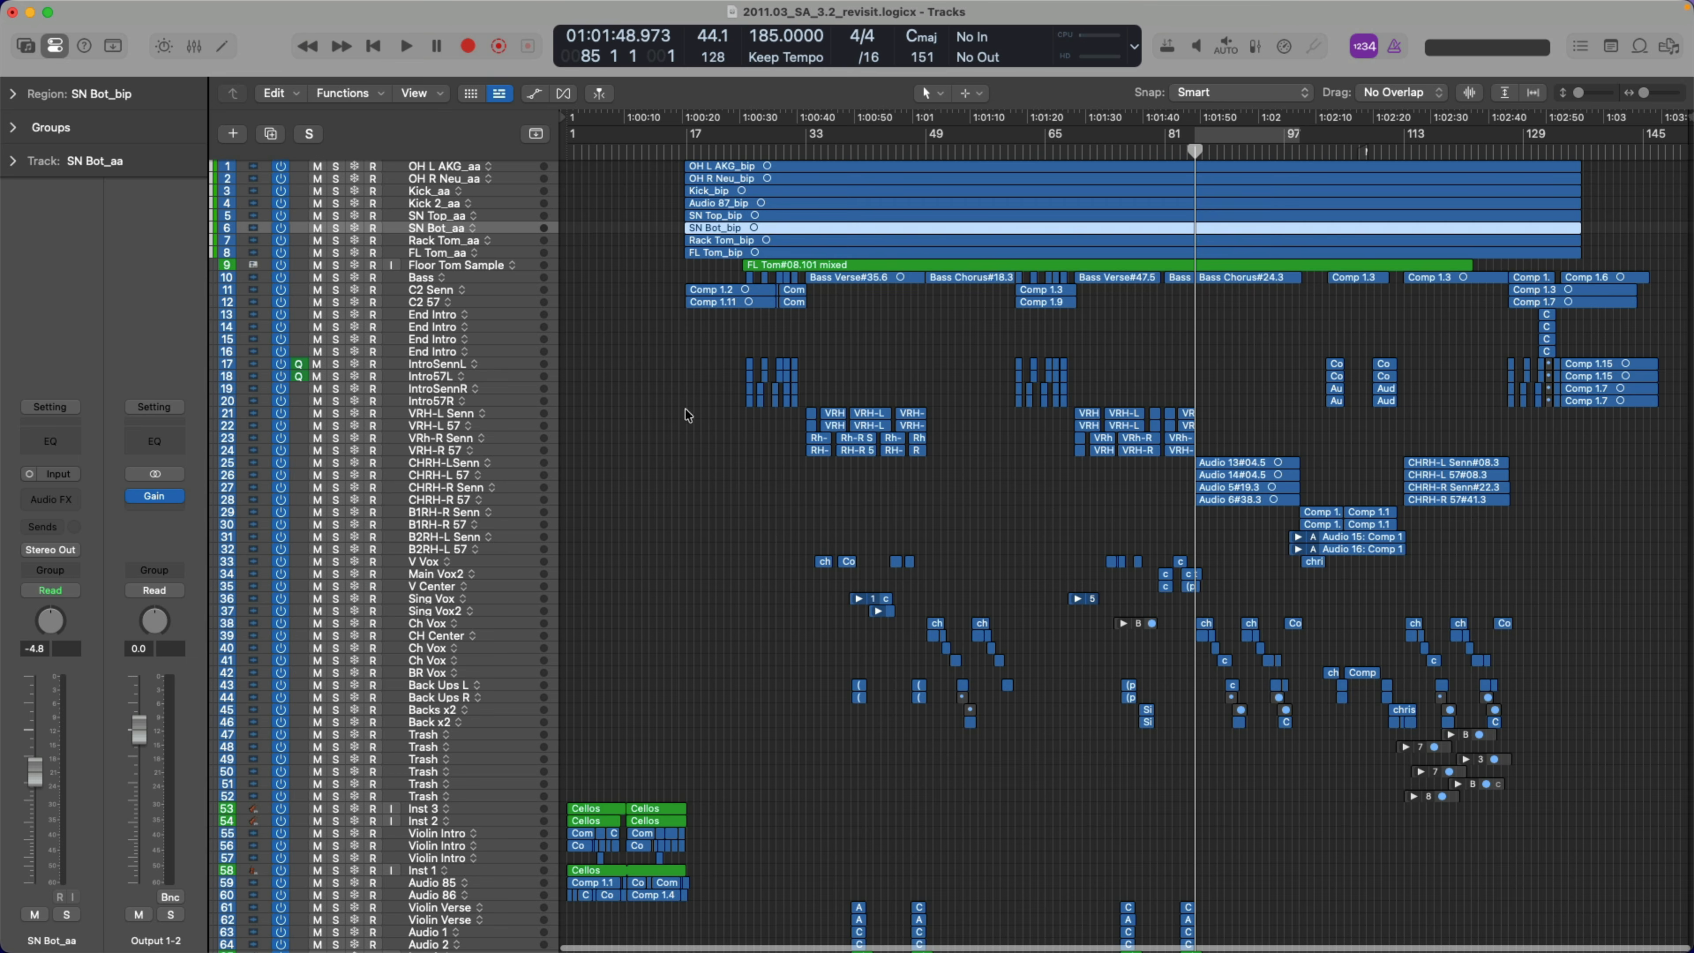
key("z")
Select the guitar tracks C2 Senn through B2RH-L 57 and look at the options for exporting them as audio files without exporting
left_click(489, 292)
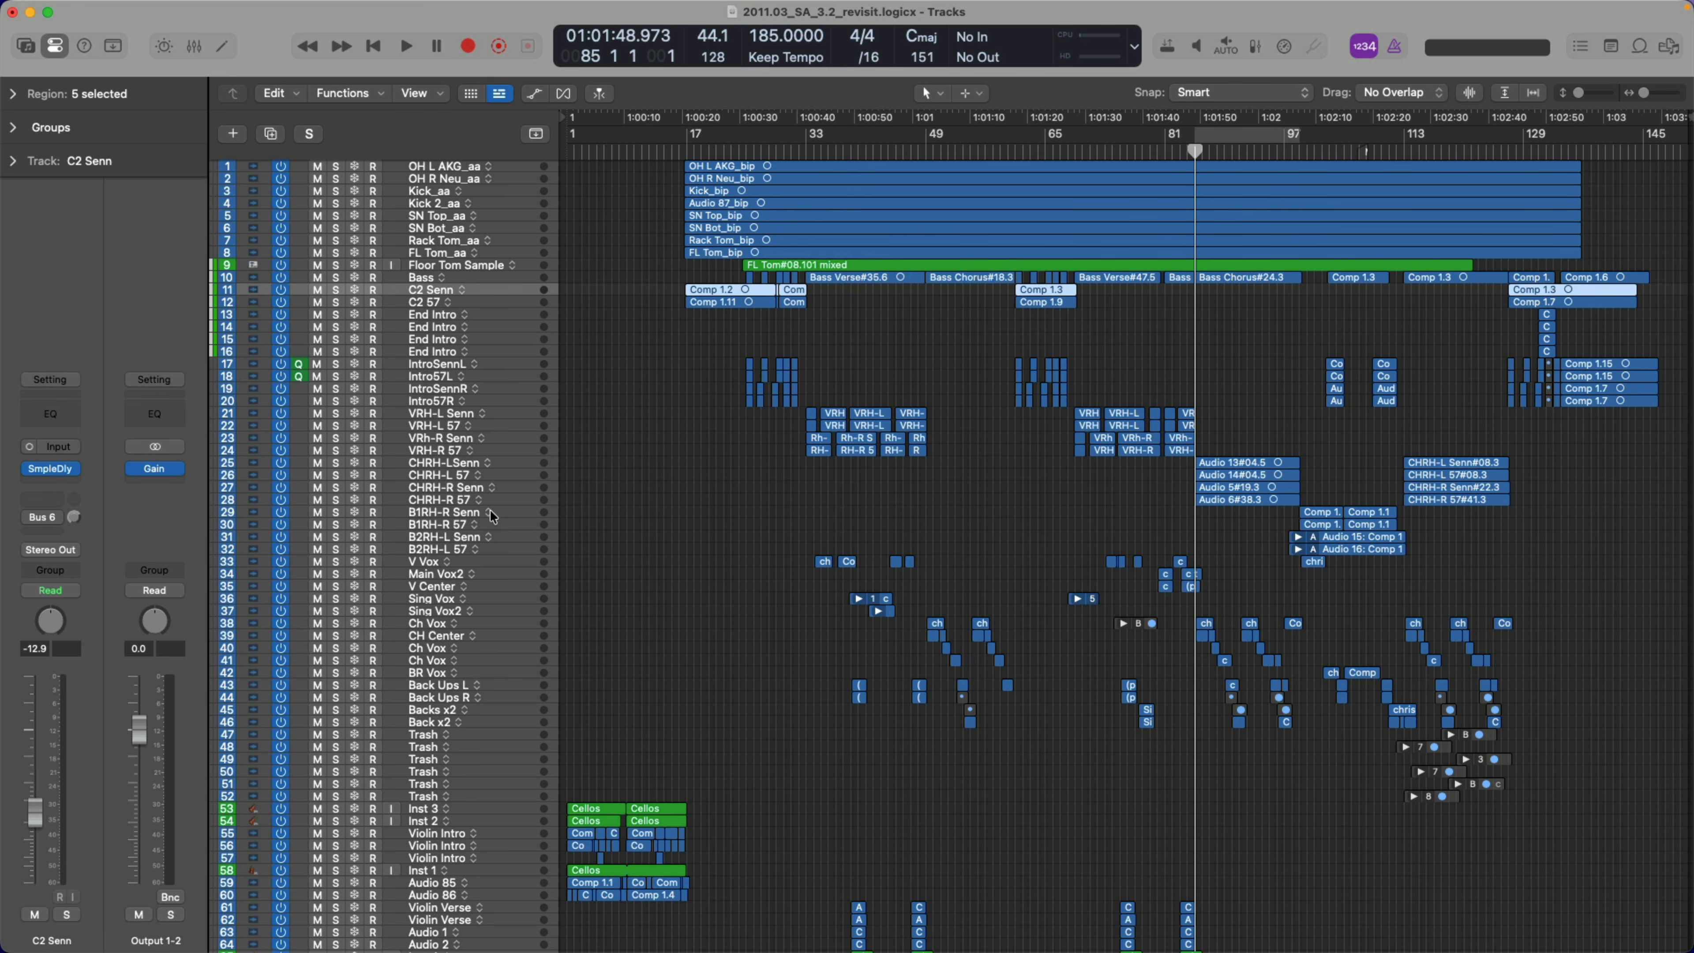
left_click(508, 549, "shift")
key("z")
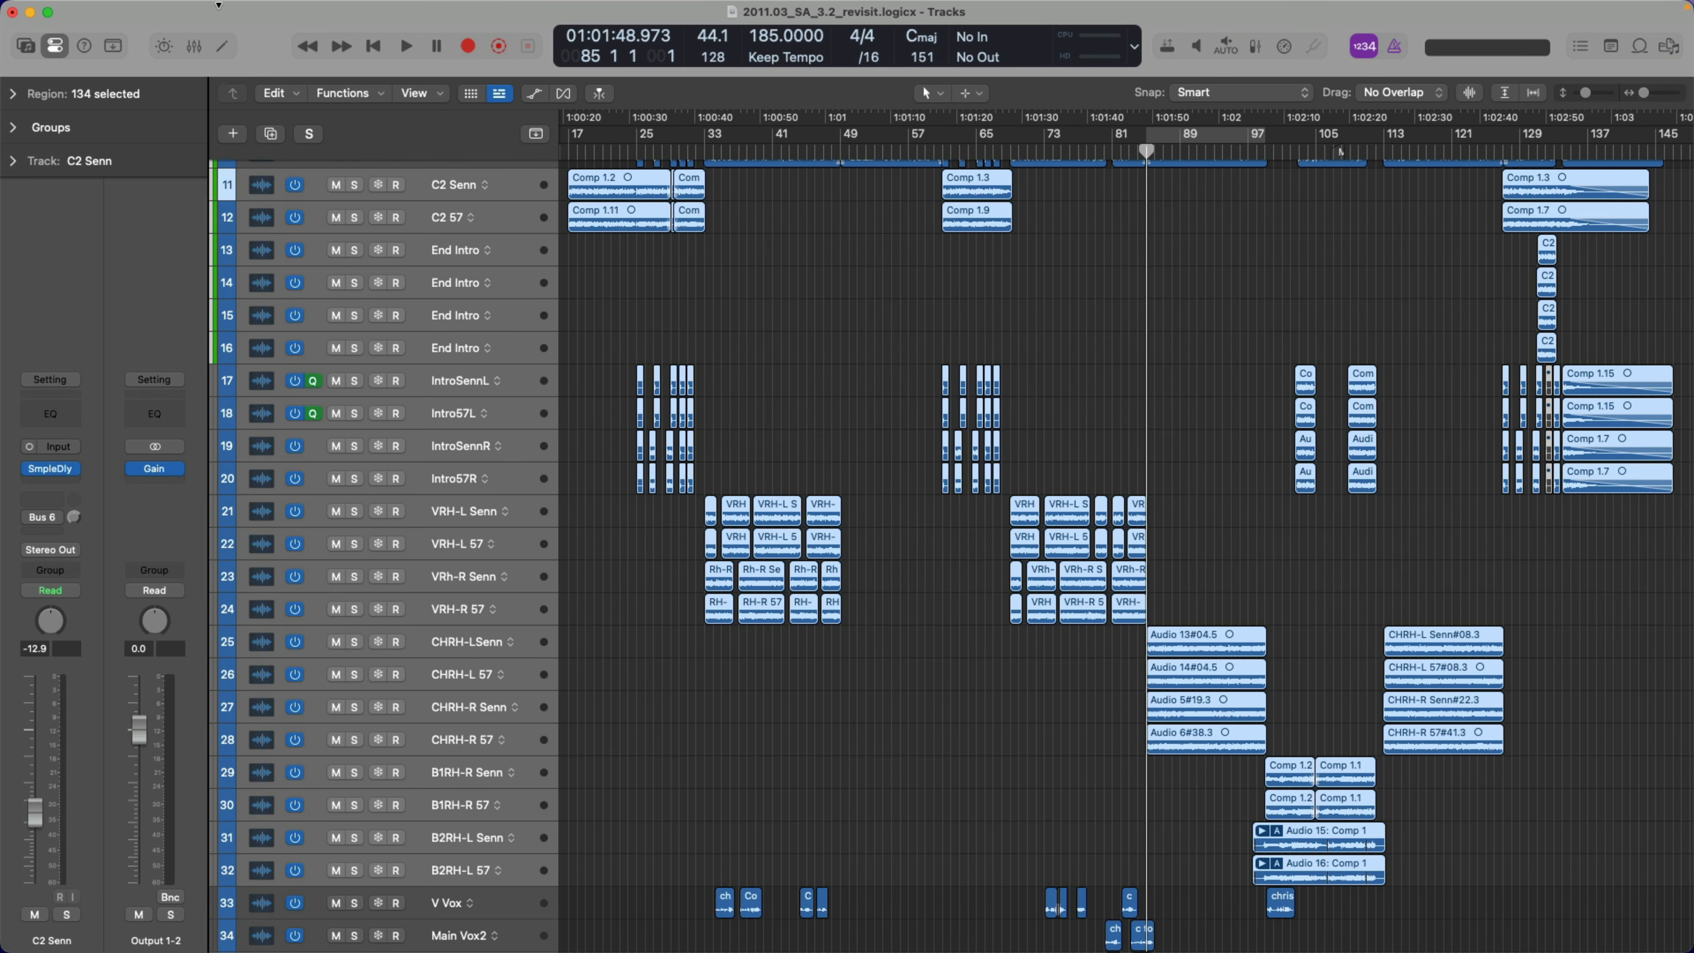
left_click(128, 13)
mouse_move(200, 472)
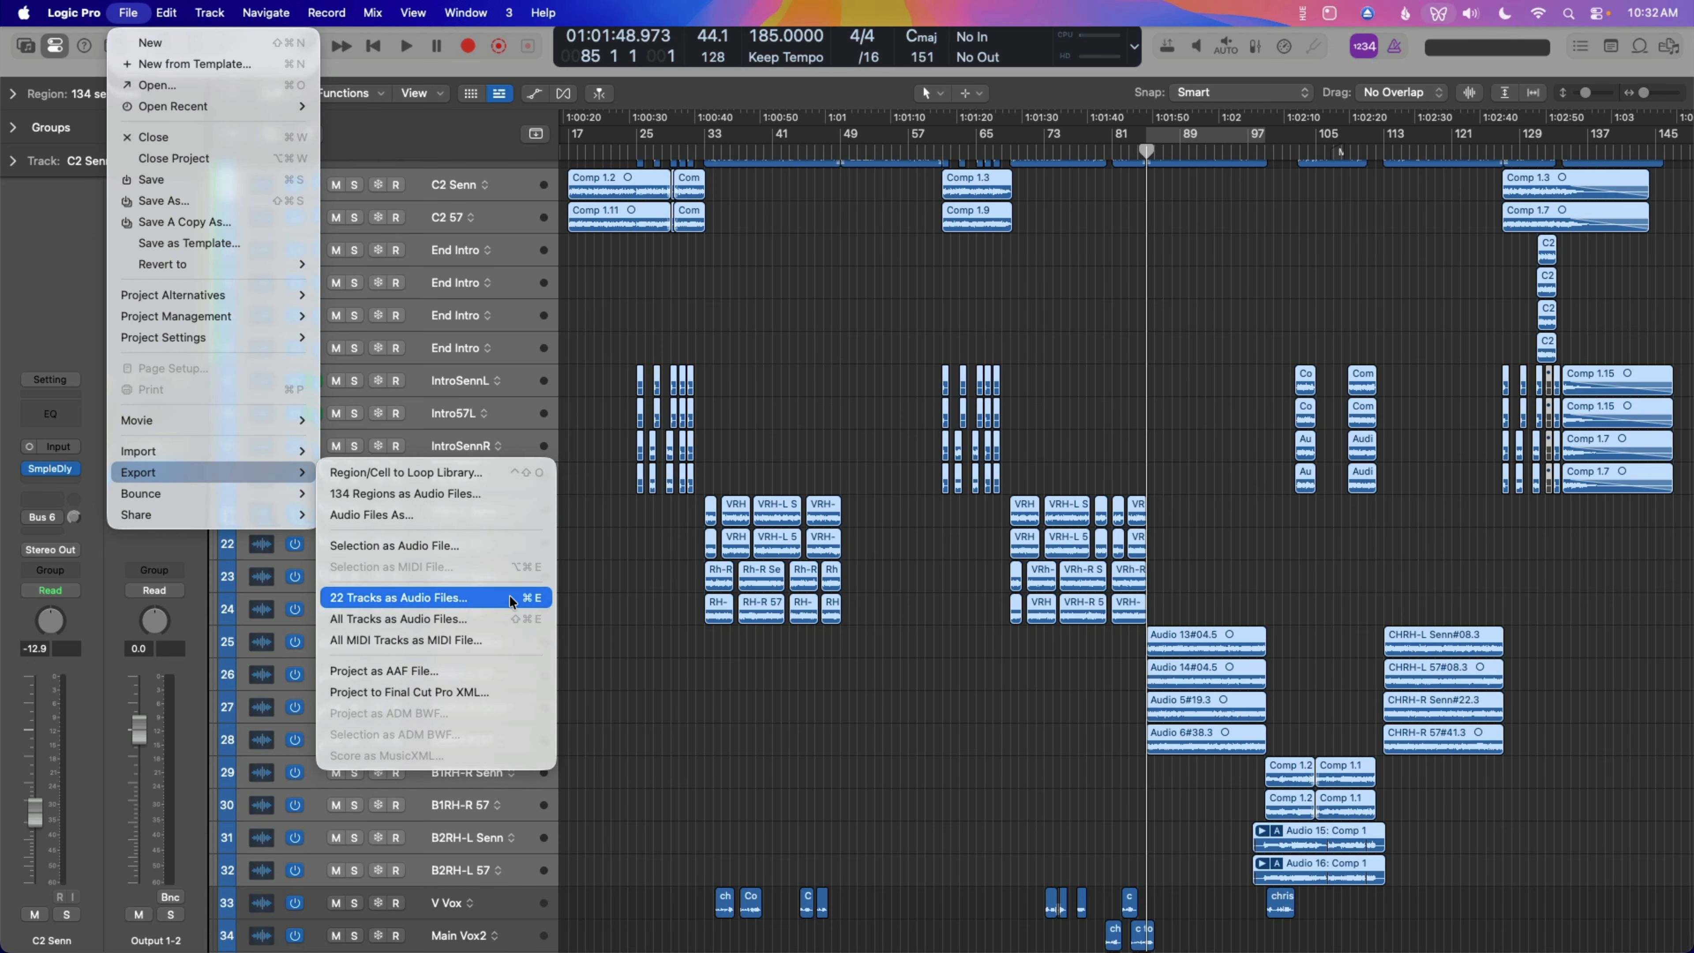
left_click(730, 390)
key("z")
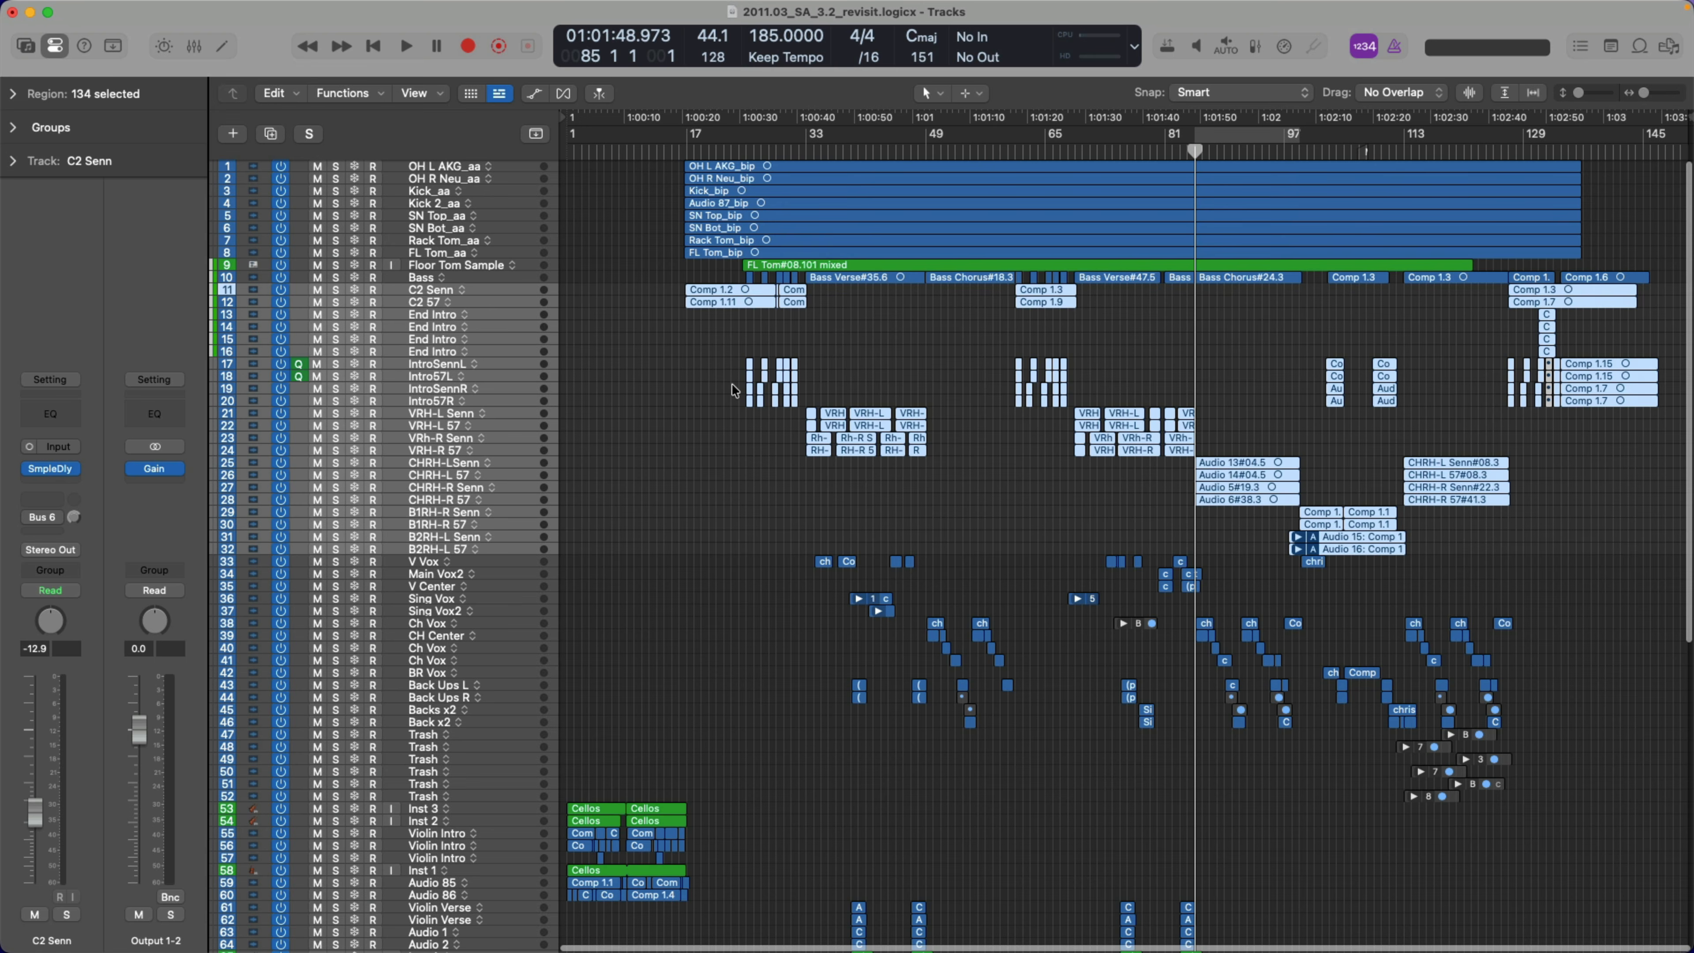
Select the vocal tracks V Vox through Back x2, display their volume automation, examine it across all of them and hide it again
left_click(481, 564)
left_click(512, 721, "shift")
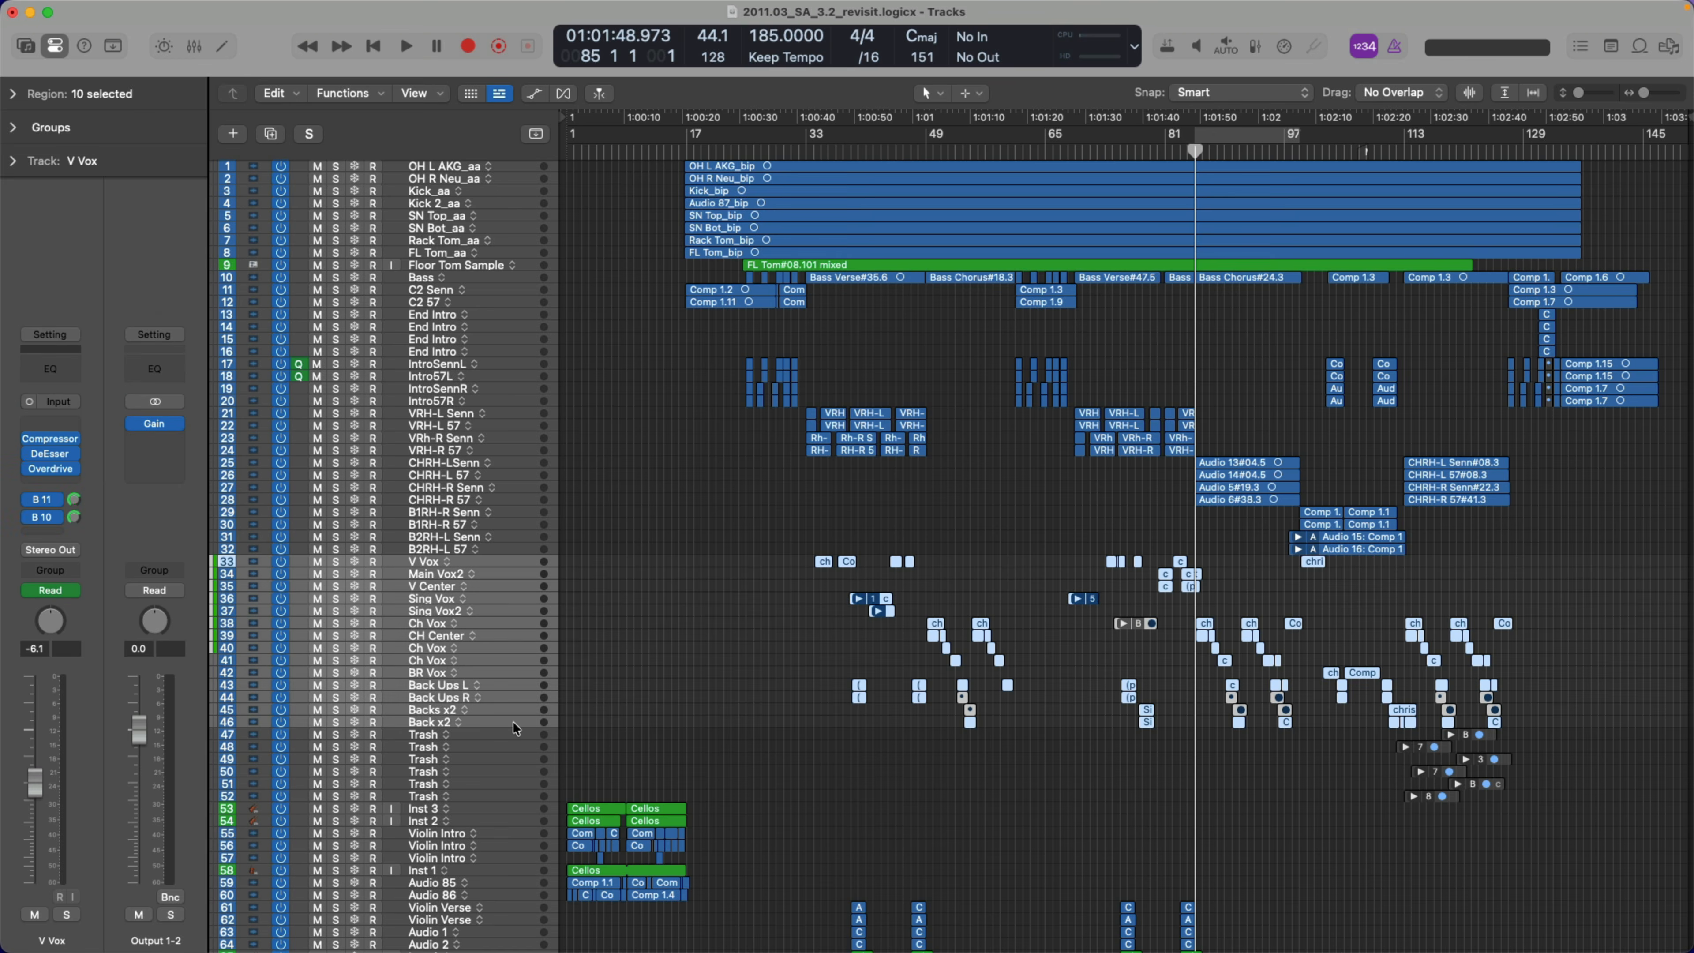
key("z")
key("a")
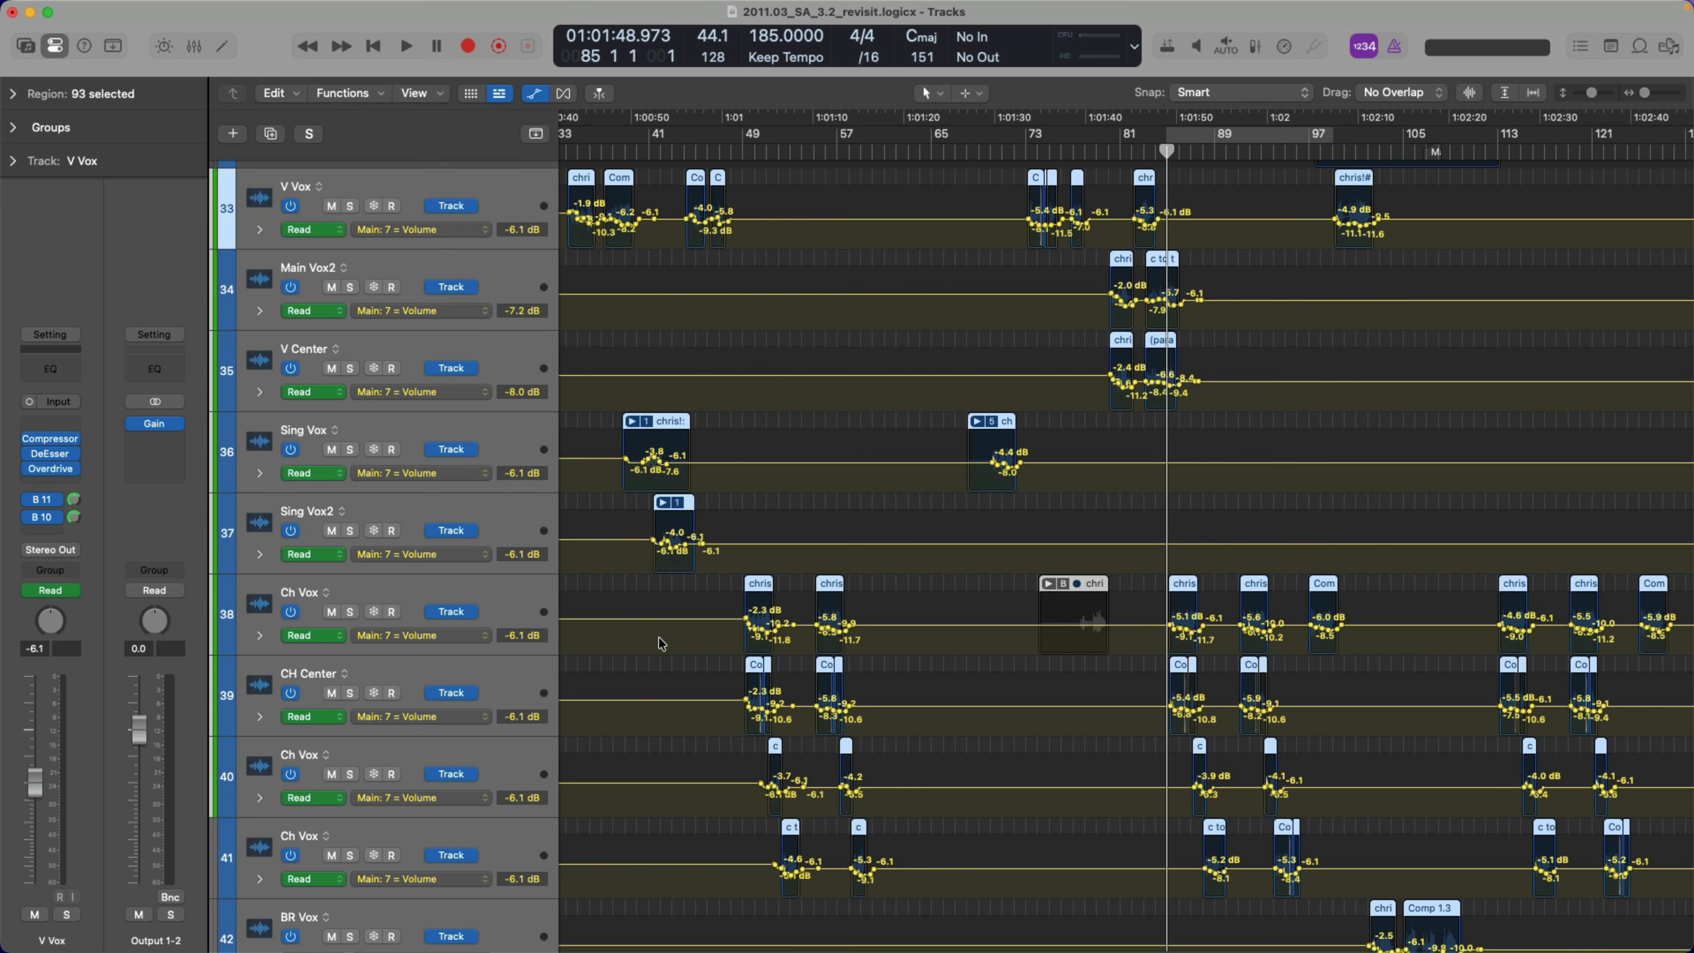
scroll(651, 604, "left", 2)
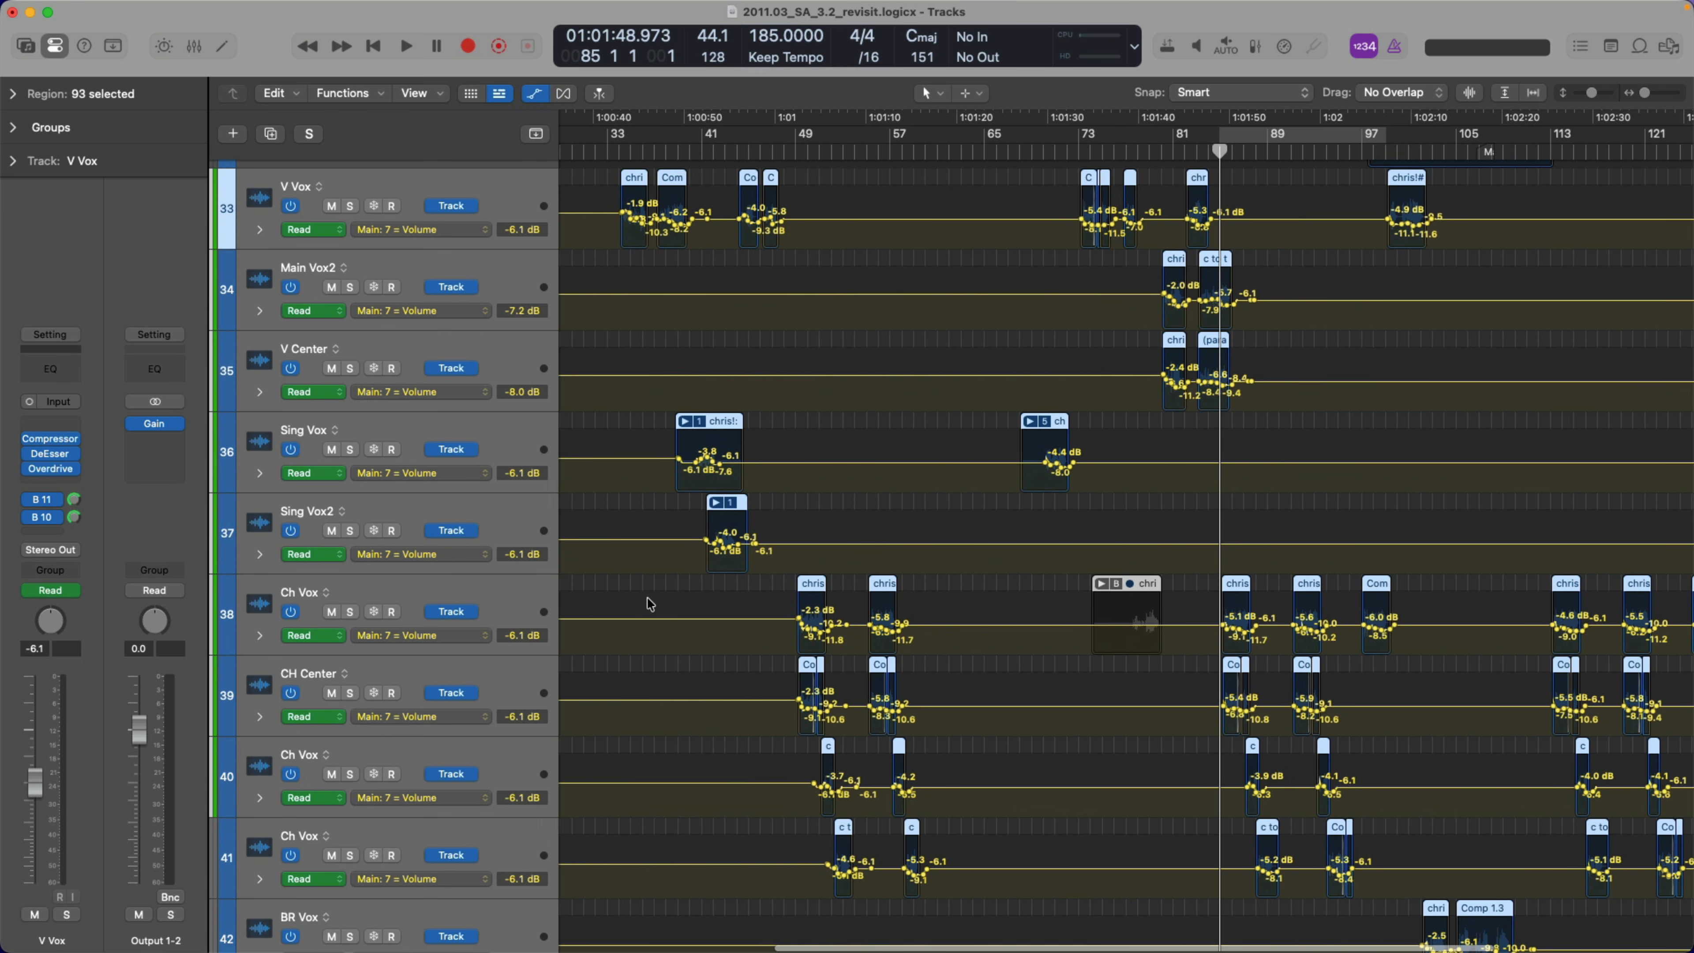
scroll(651, 604, "right", 3)
scroll(650, 604, "down", 10)
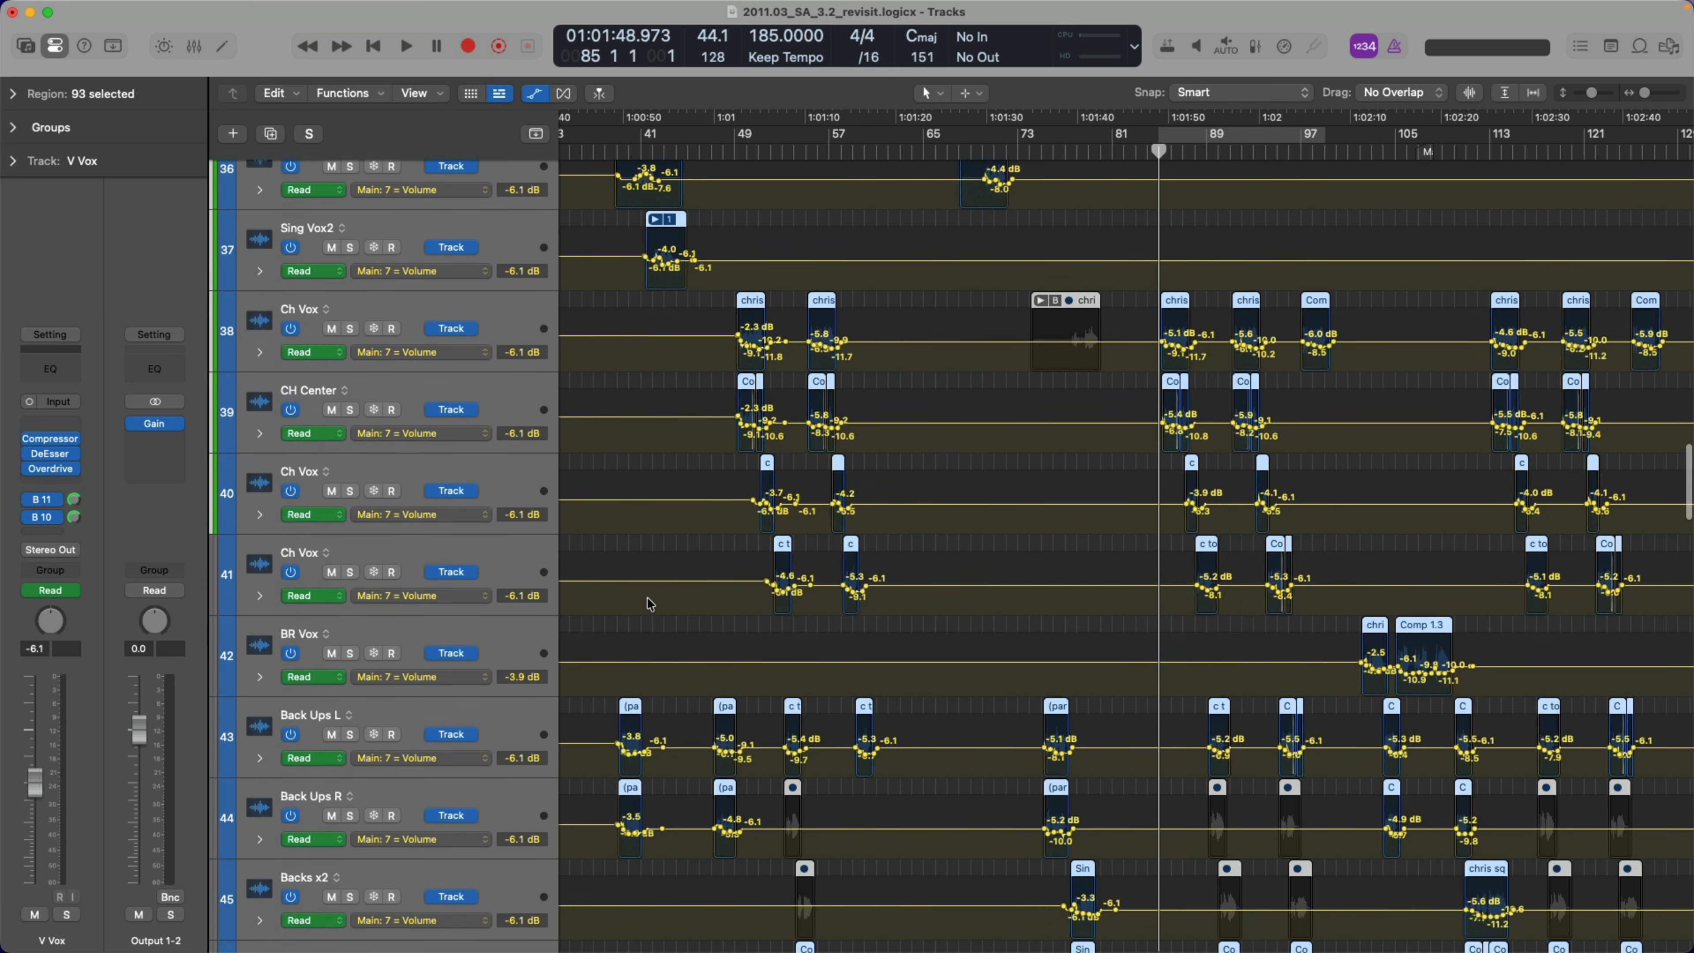
scroll(653, 602, "right", 4)
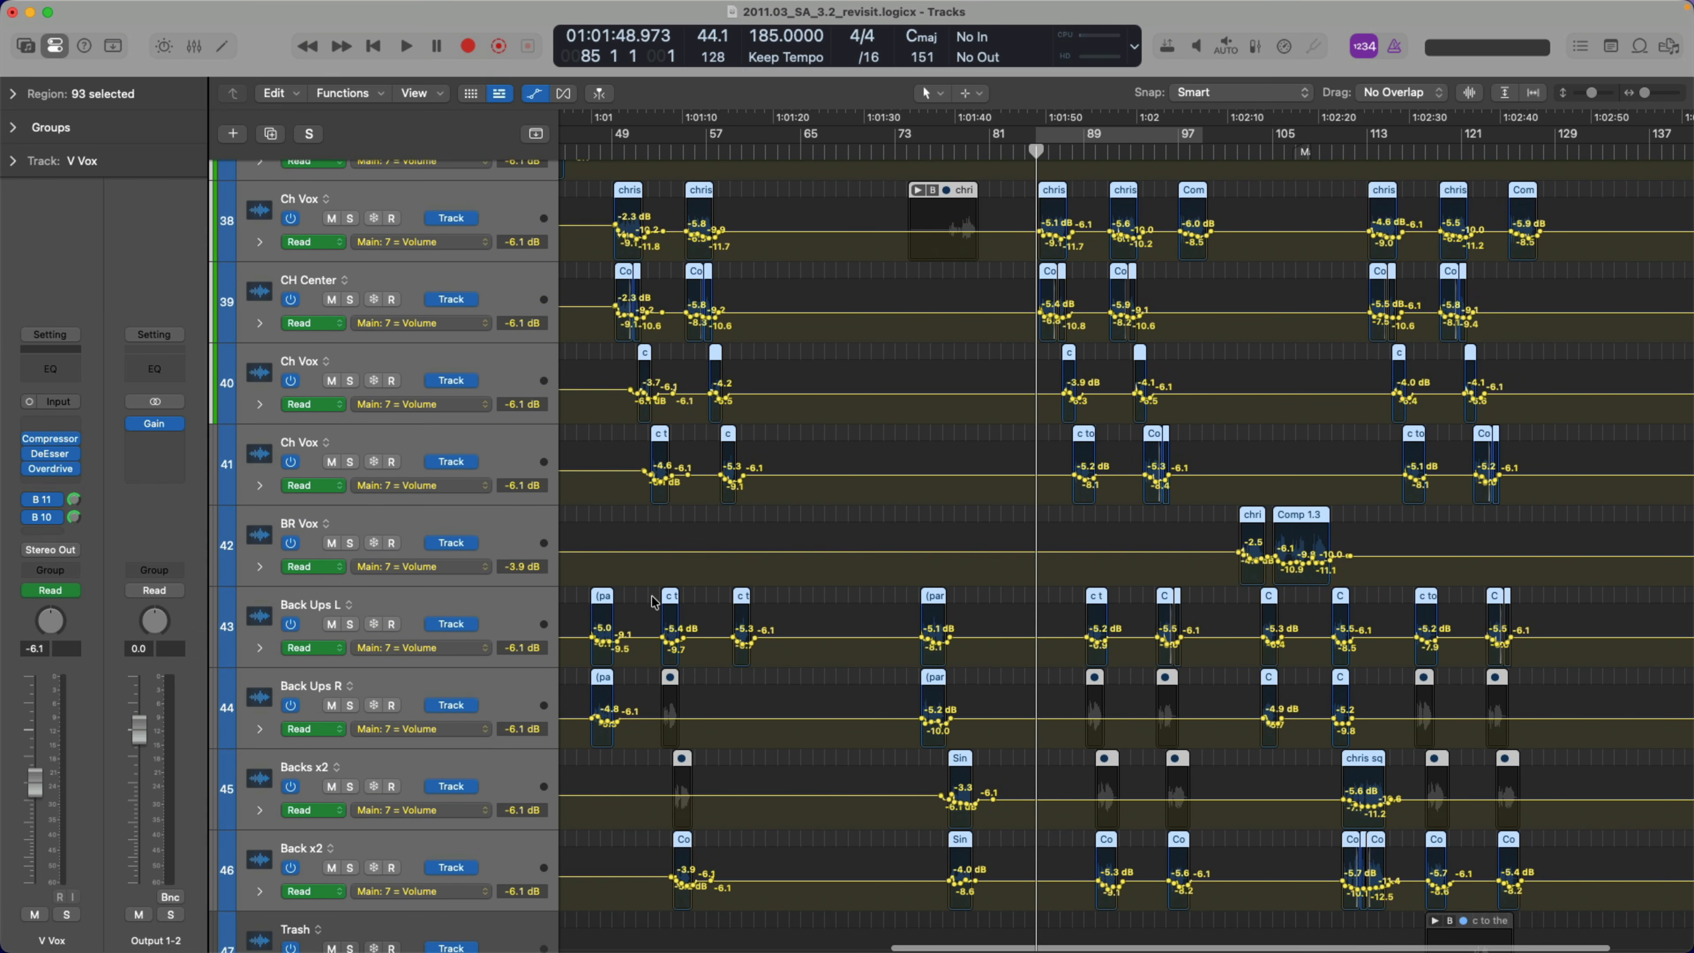
scroll(652, 602, "down", 2)
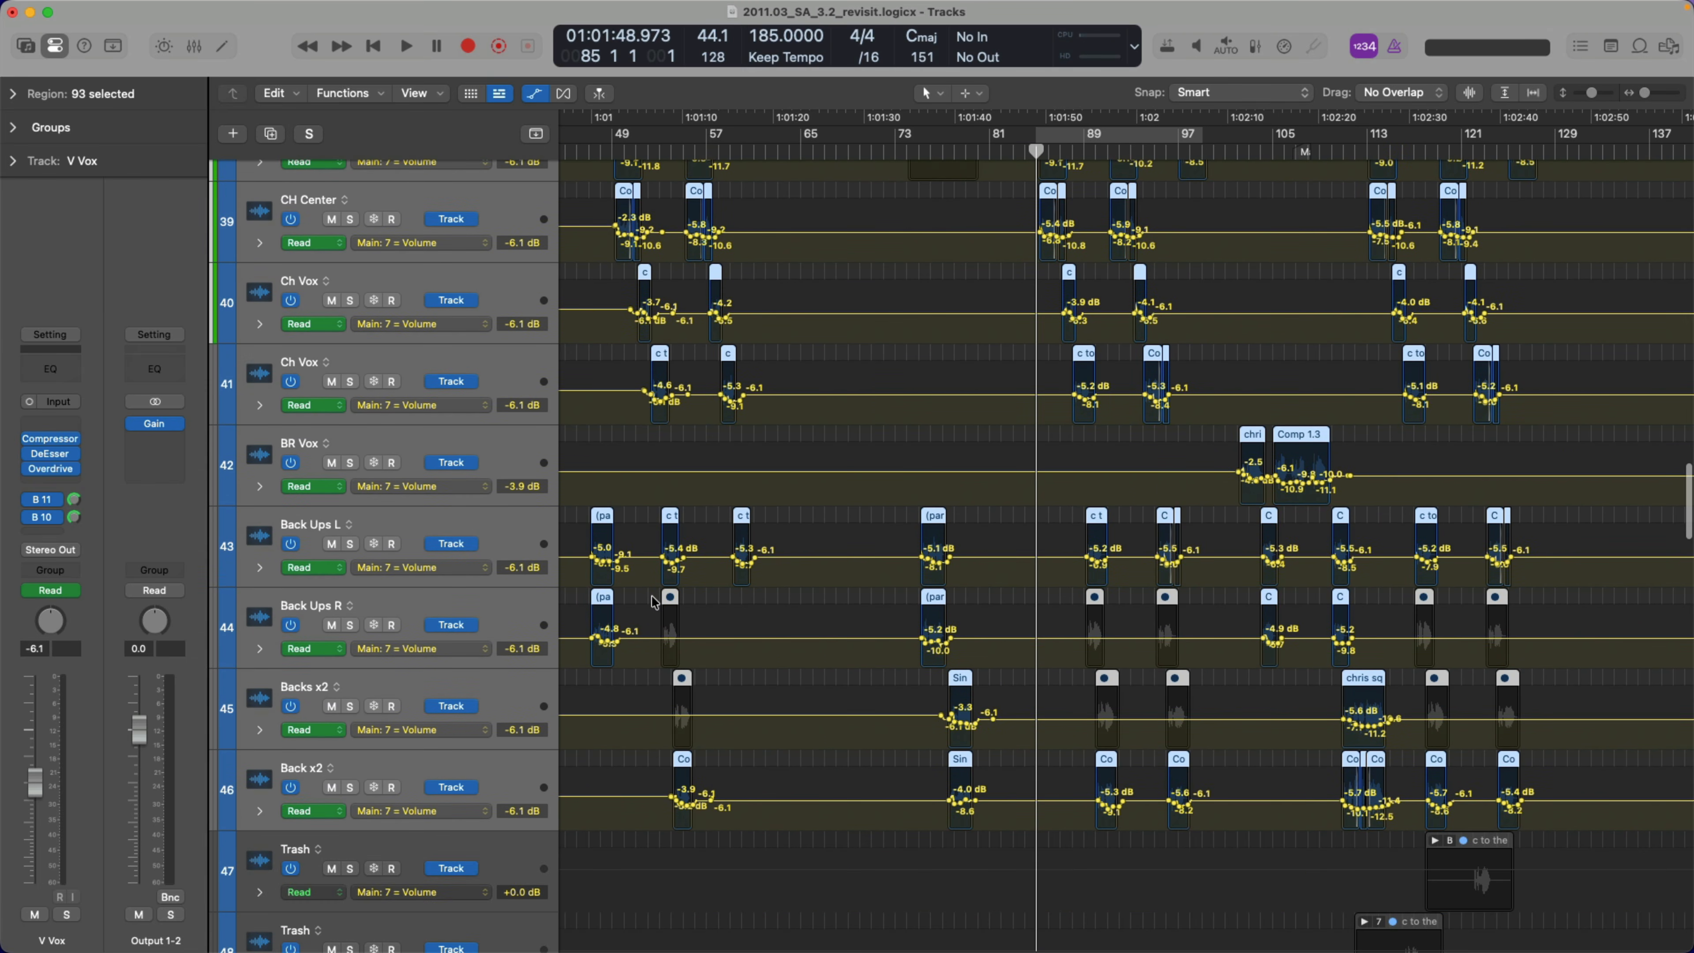
key("a")
scroll(654, 602, "down", 3)
key("z")
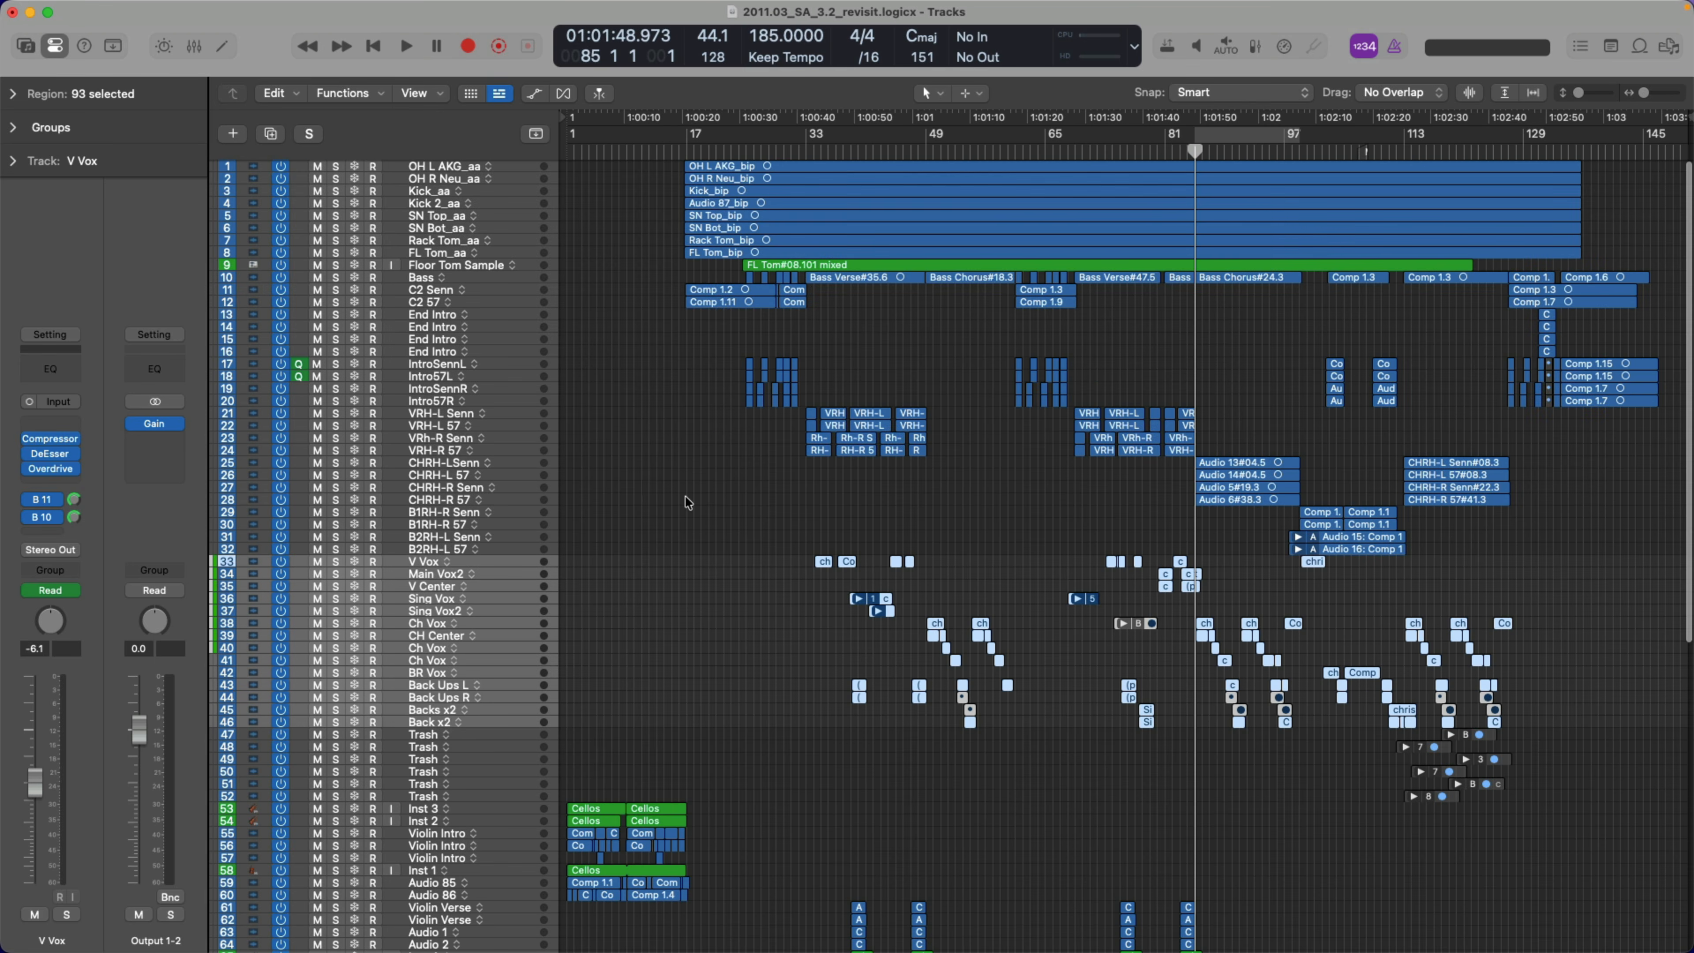
Mute the selected vocal tracks V Vox through Back x2 and play a short passage from bar 85 without them
left_click(319, 561)
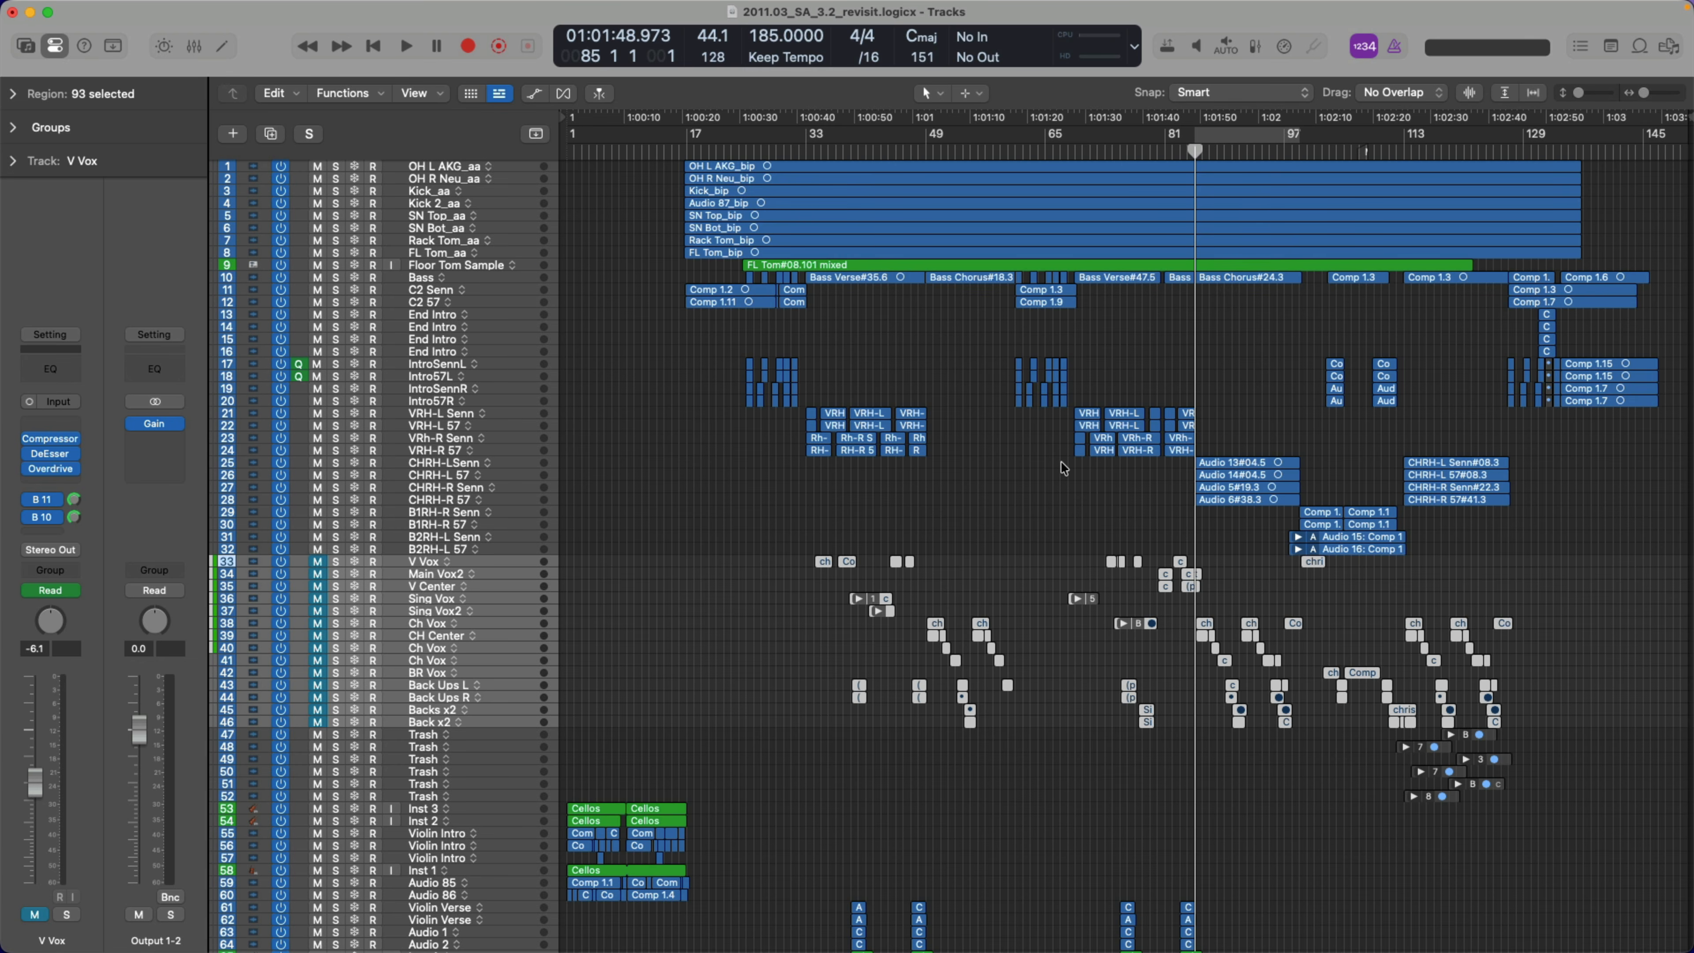
key("space")
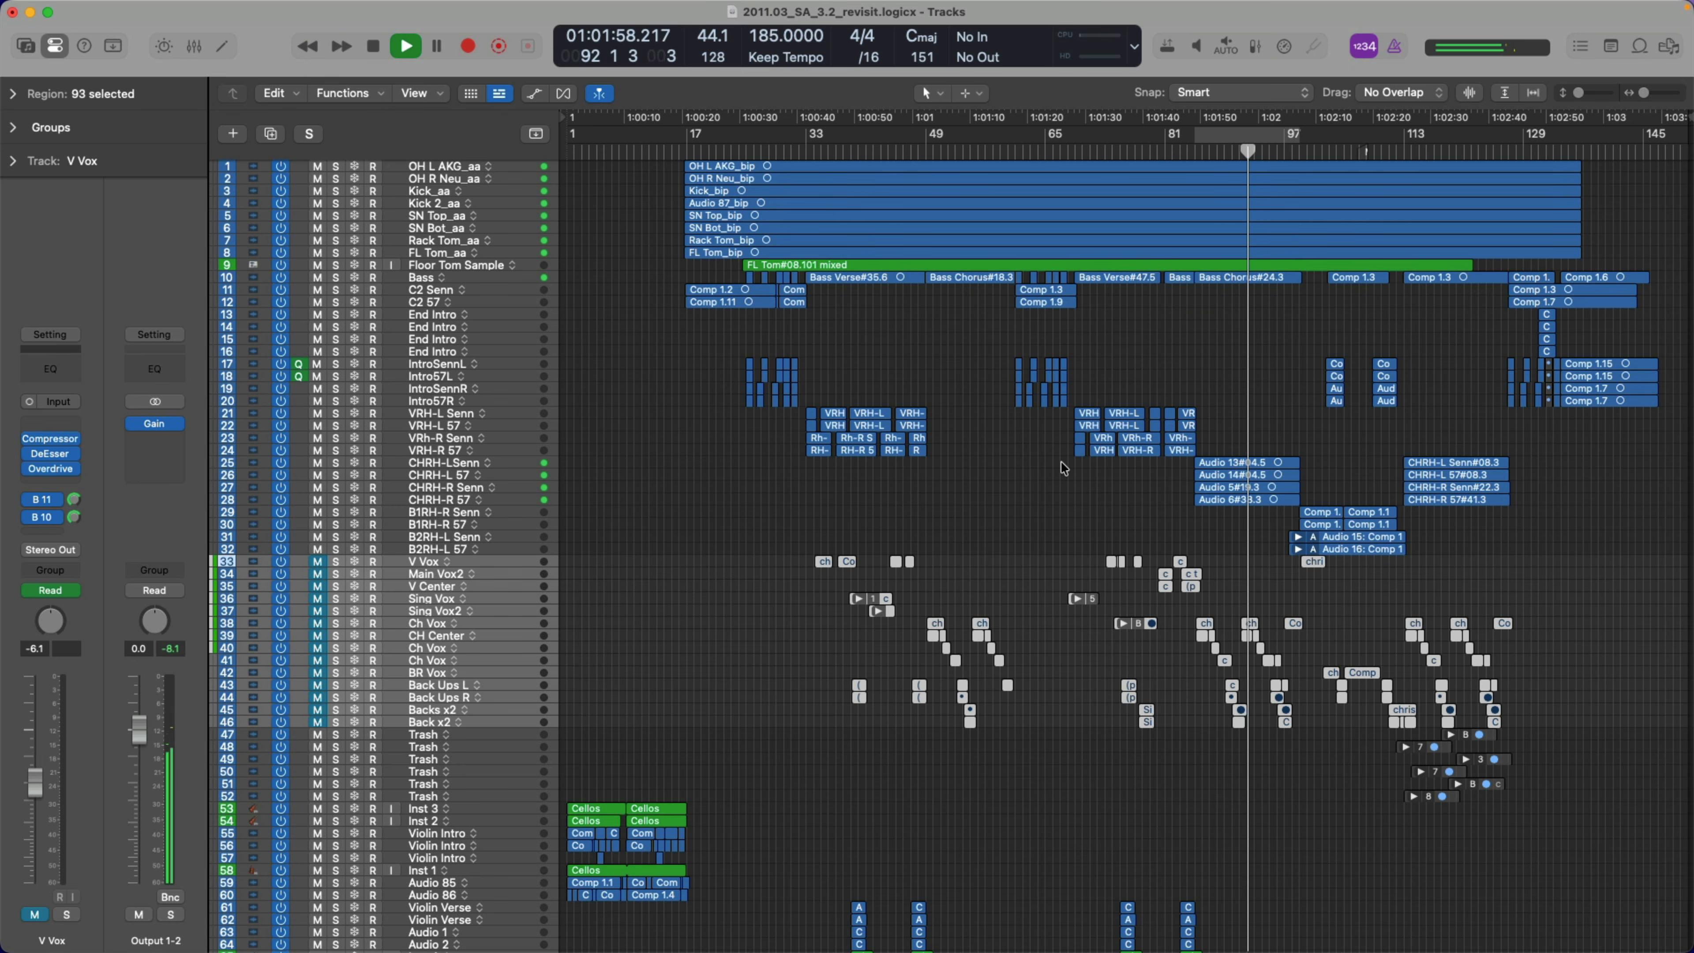
key("space")
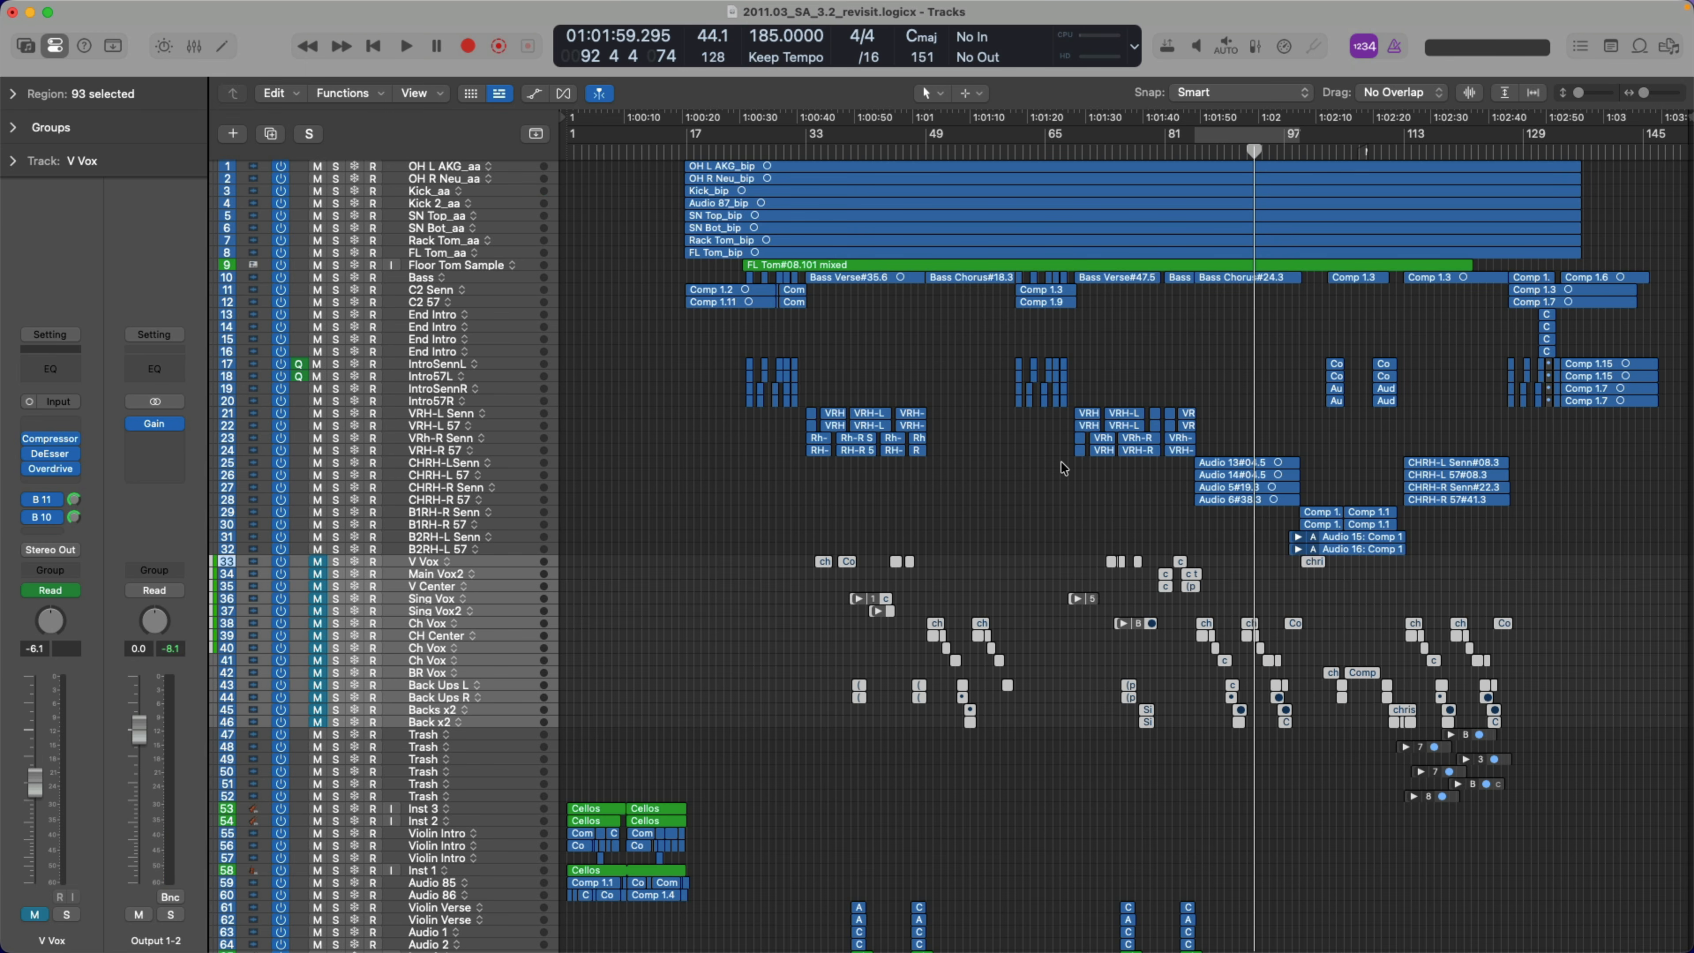
scroll(1063, 469, "down", 10)
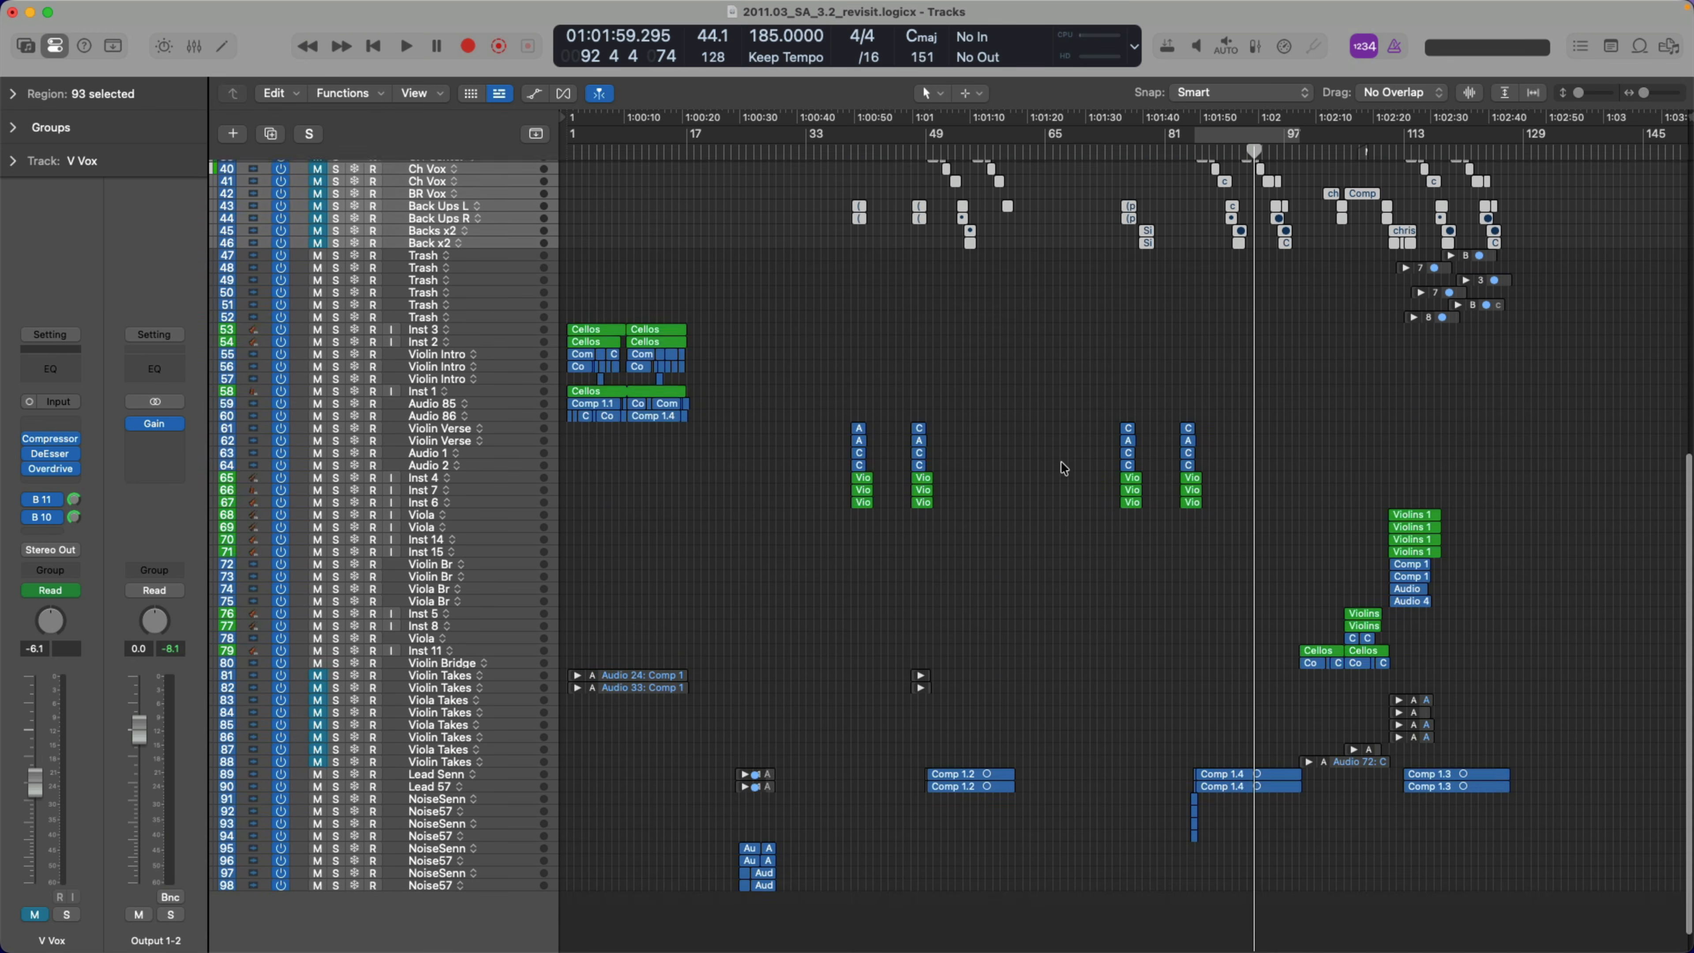
scroll(1061, 463, "up", 10)
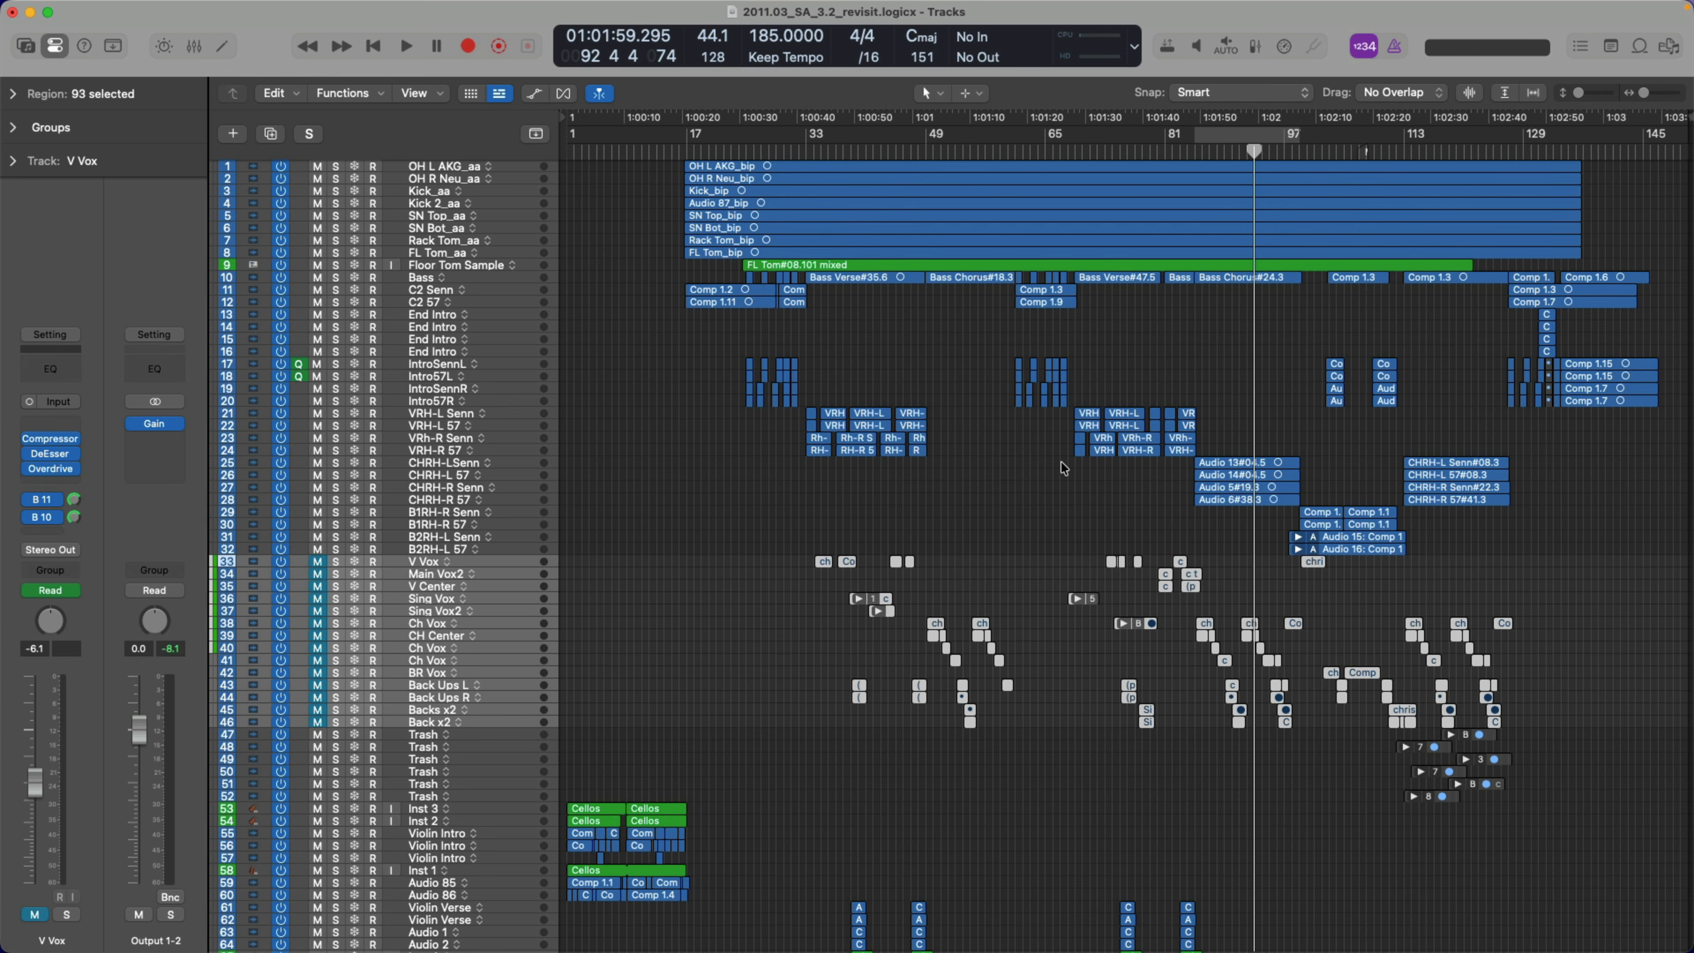
Save a new project alternative named 2011.03_SA_3.2_revisit_cv, leaving changes to the original alternative unsaved, and check the list of alternatives
mouse_move(553, 5)
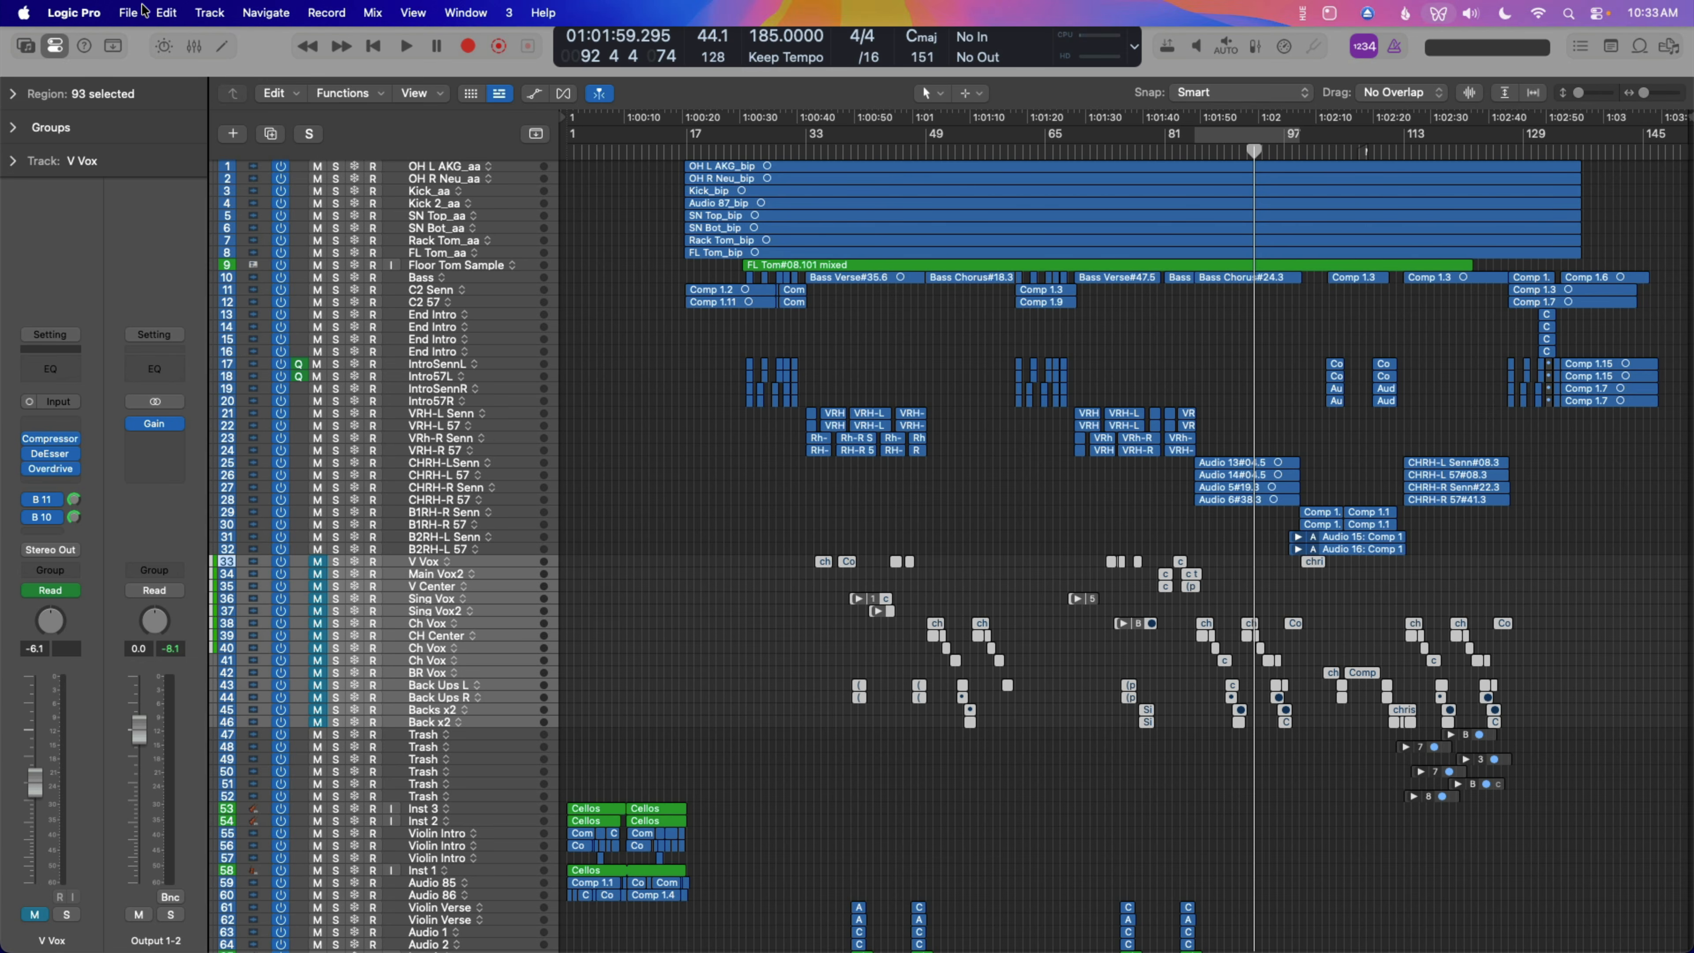
left_click(128, 12)
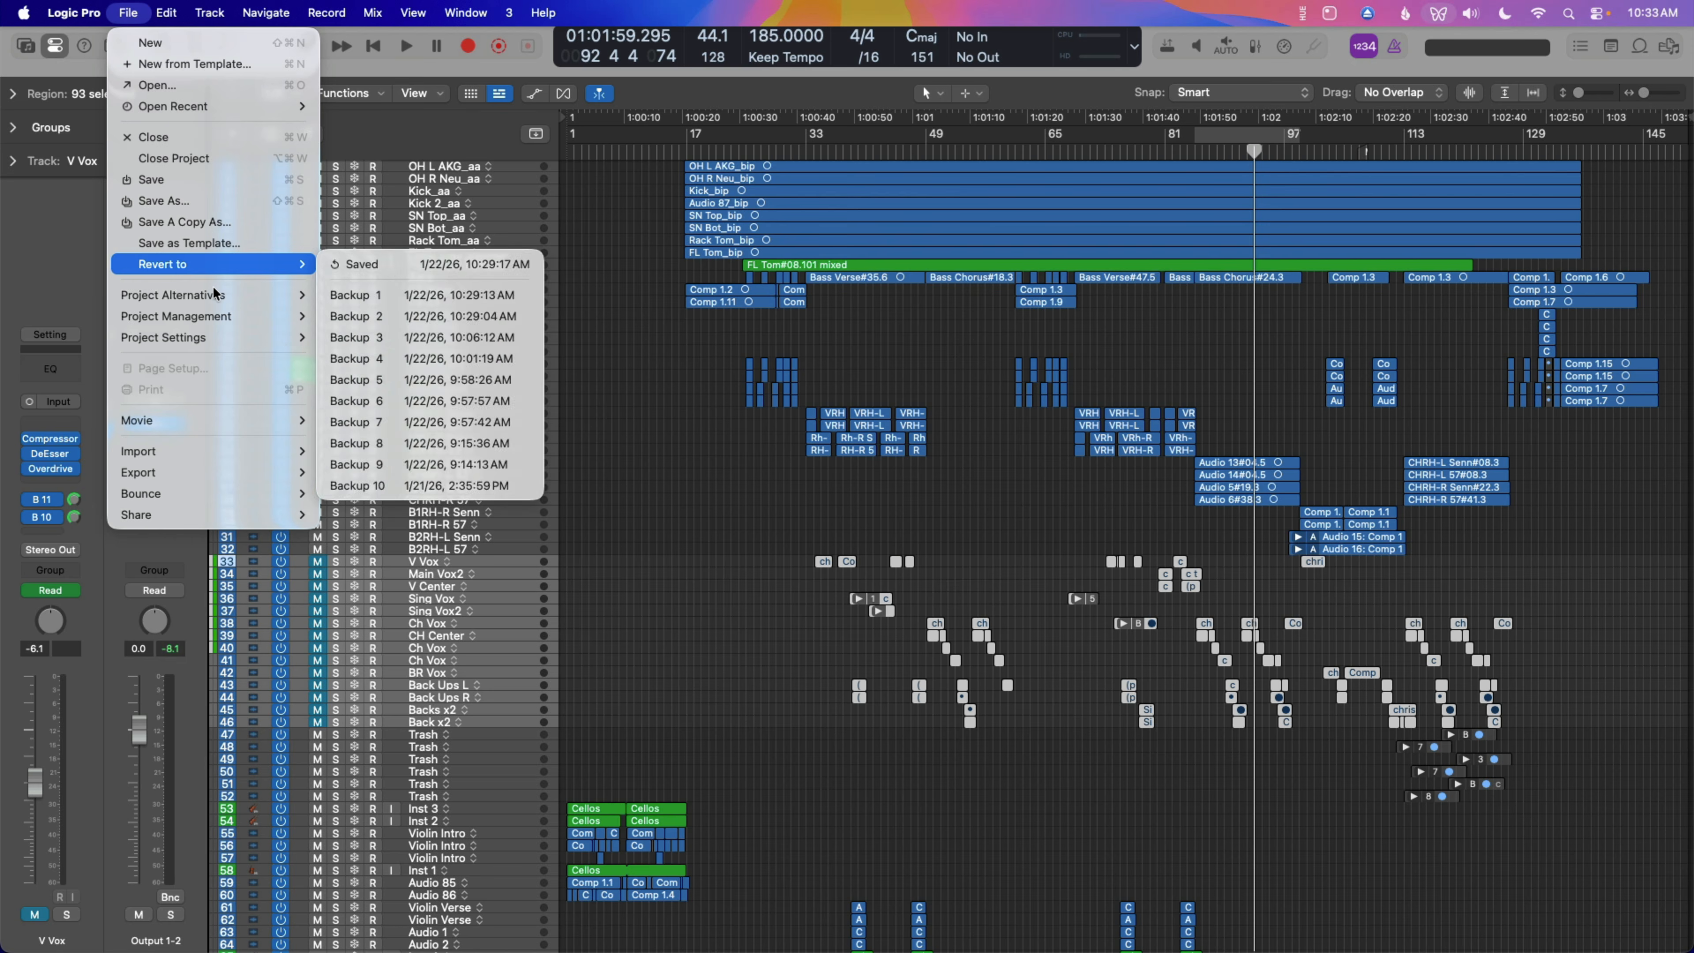
mouse_move(262, 297)
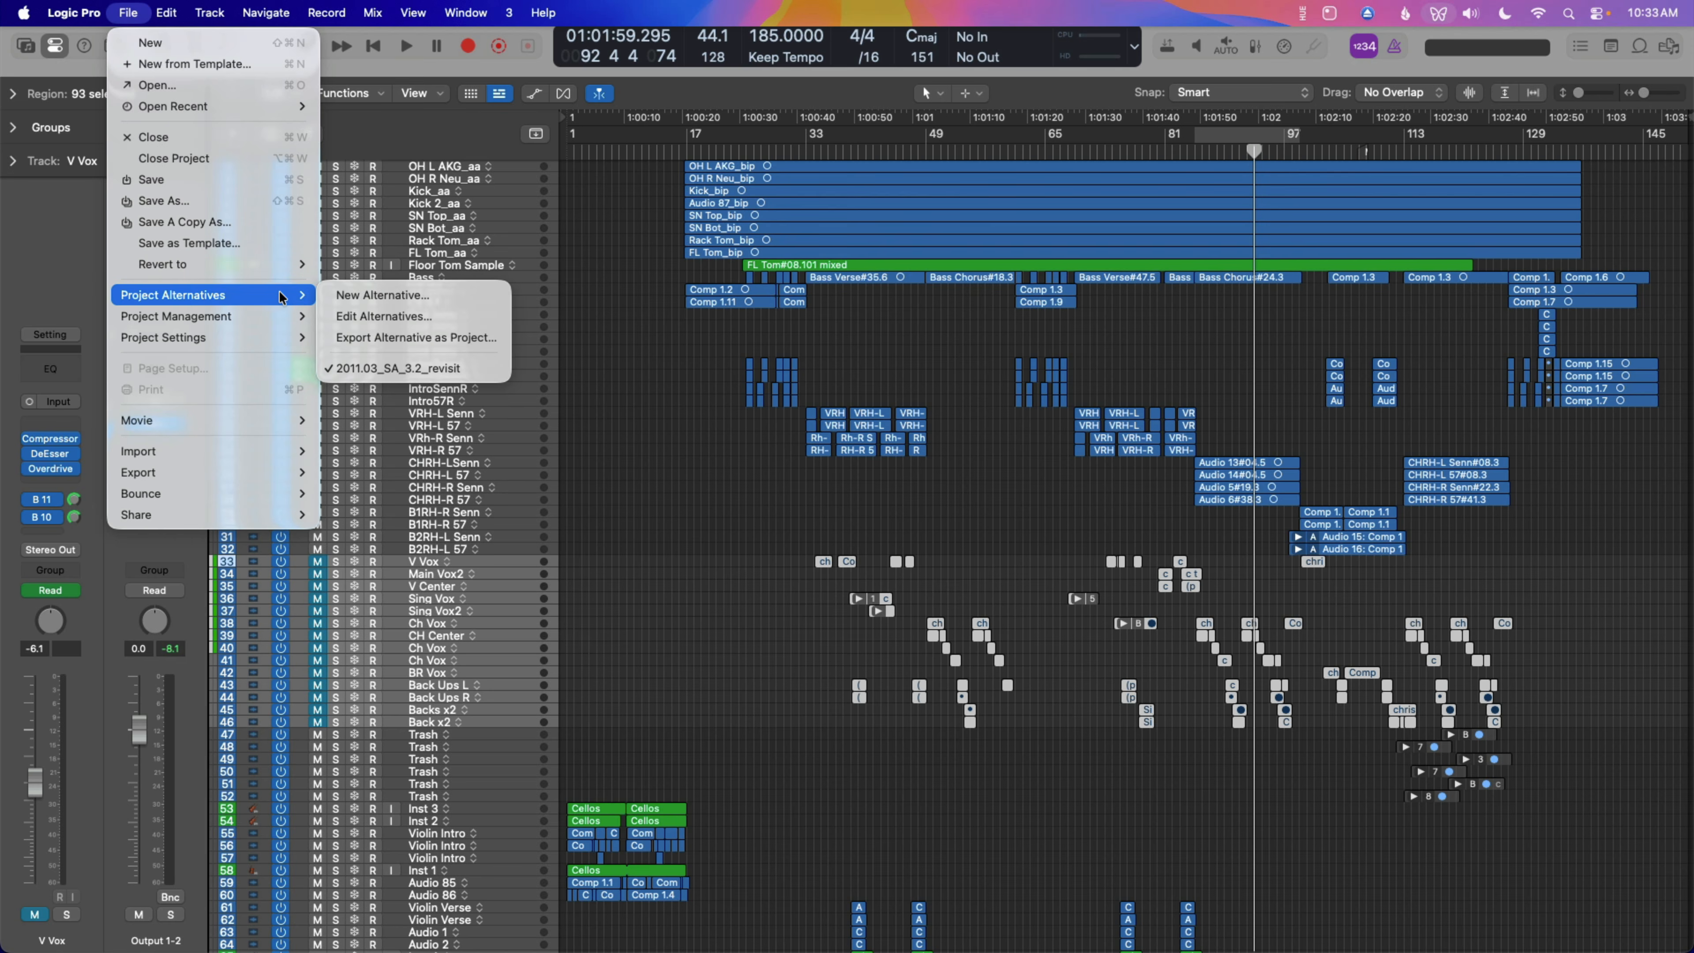
left_click(459, 296)
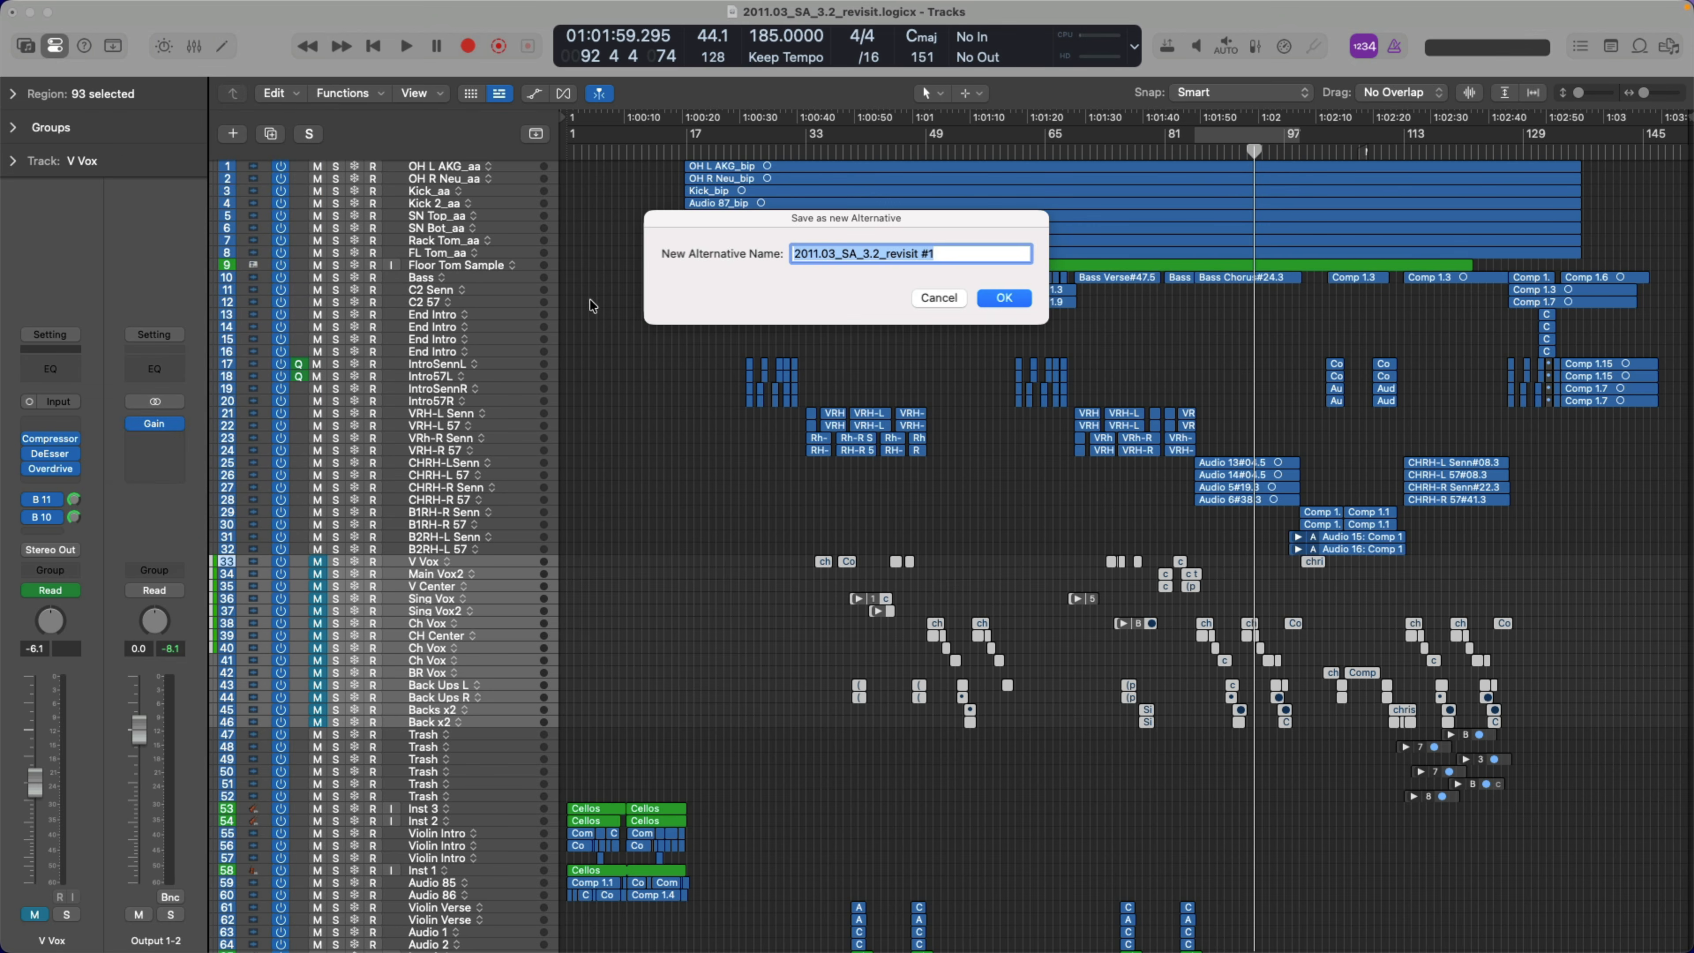
key("Right")
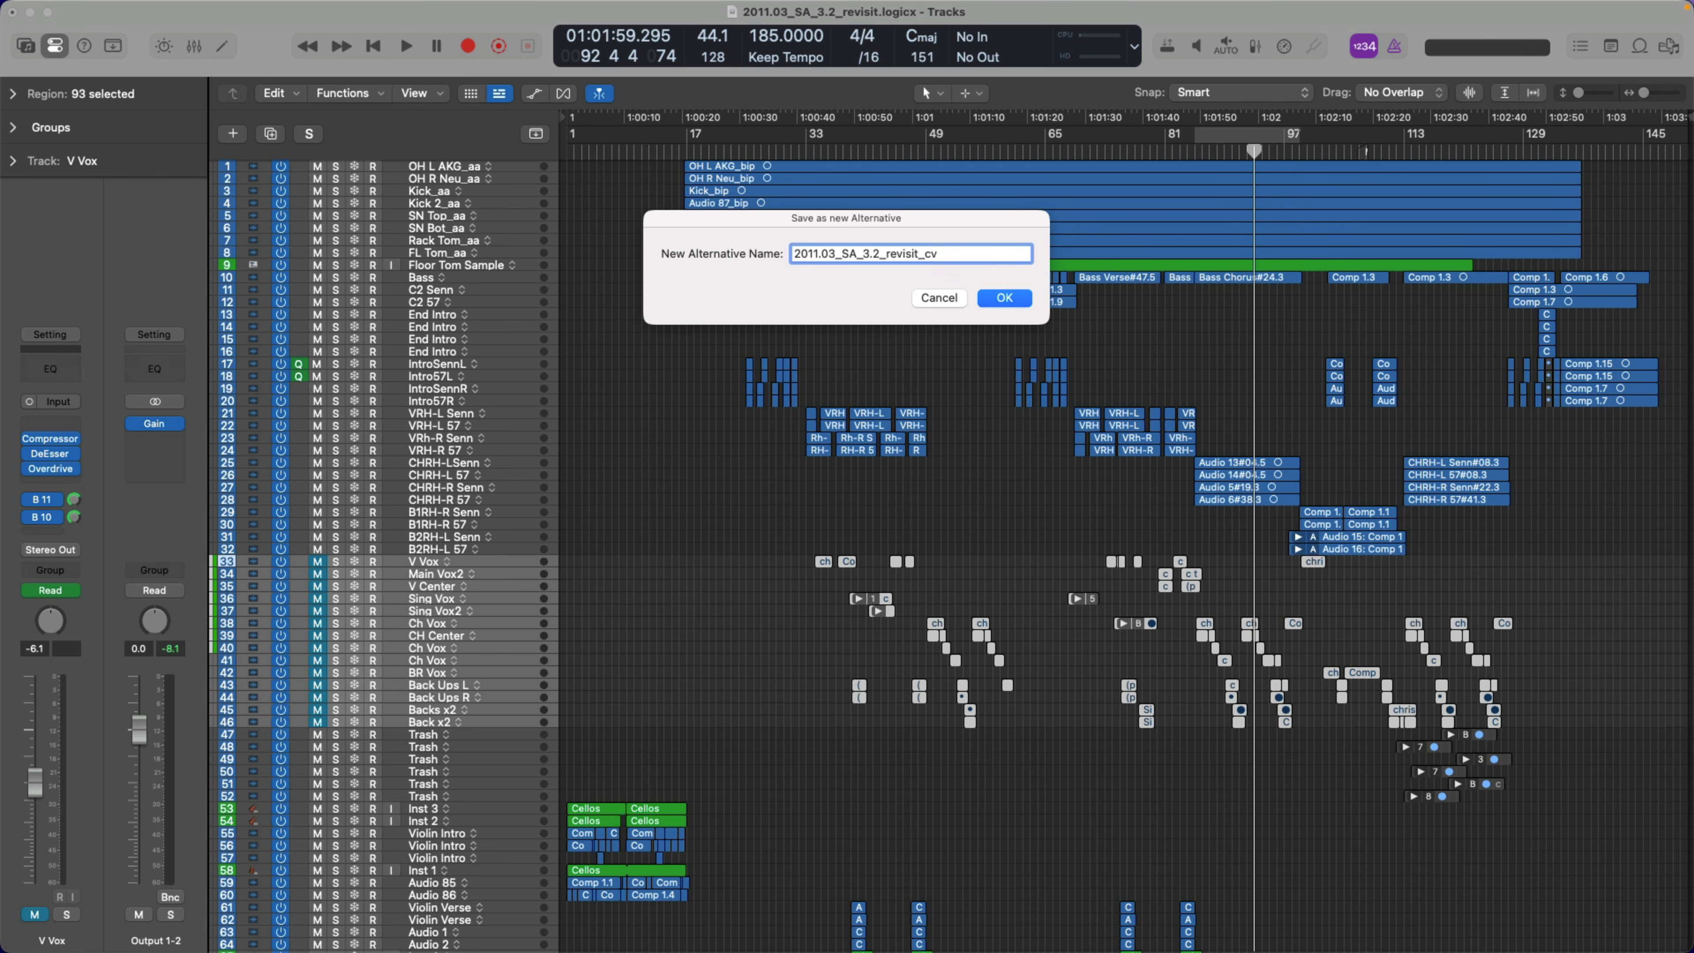
key("Return")
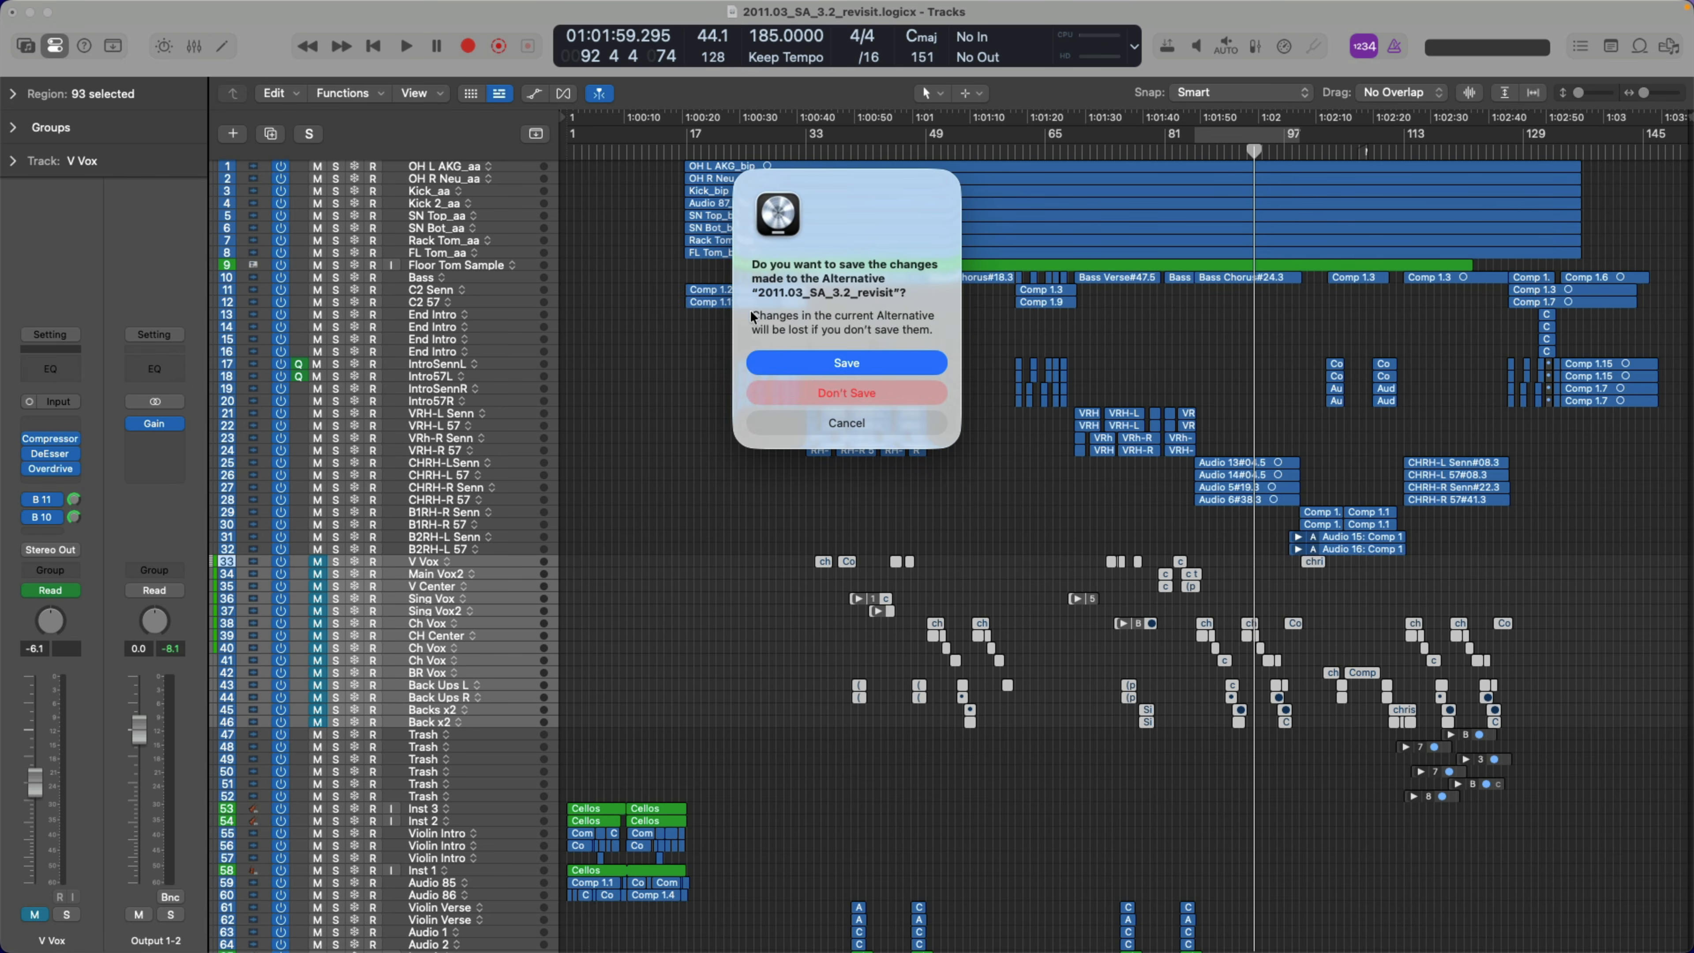
left_click(902, 394)
left_click(887, 335)
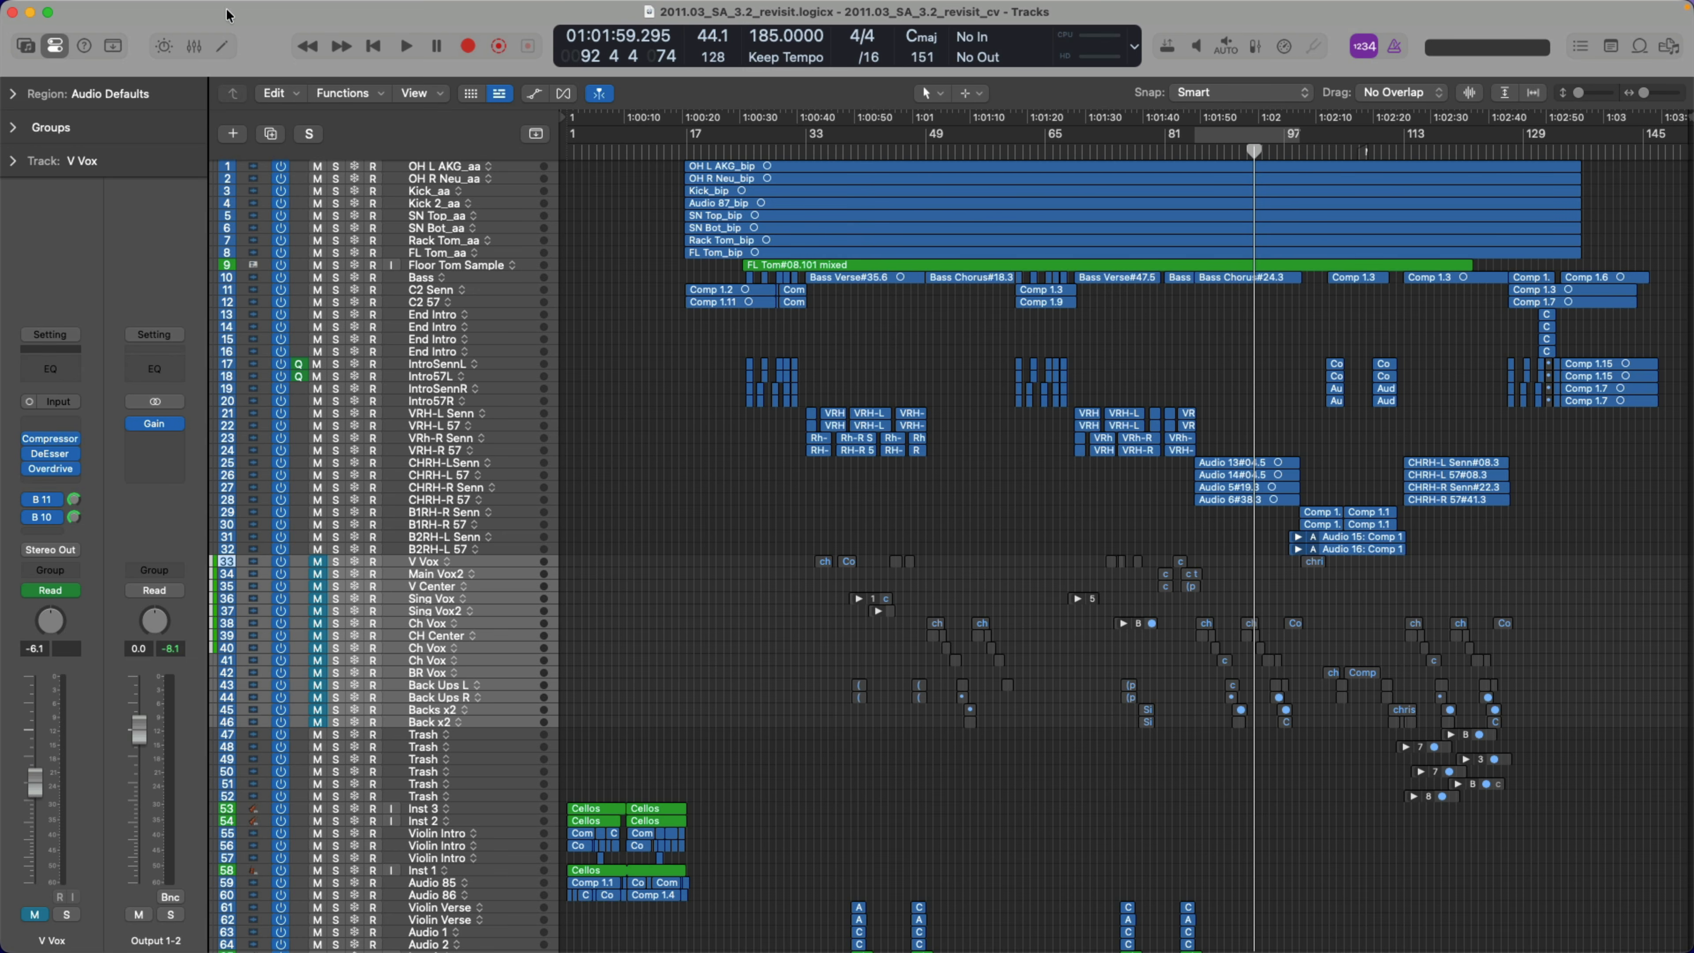
left_click(130, 13)
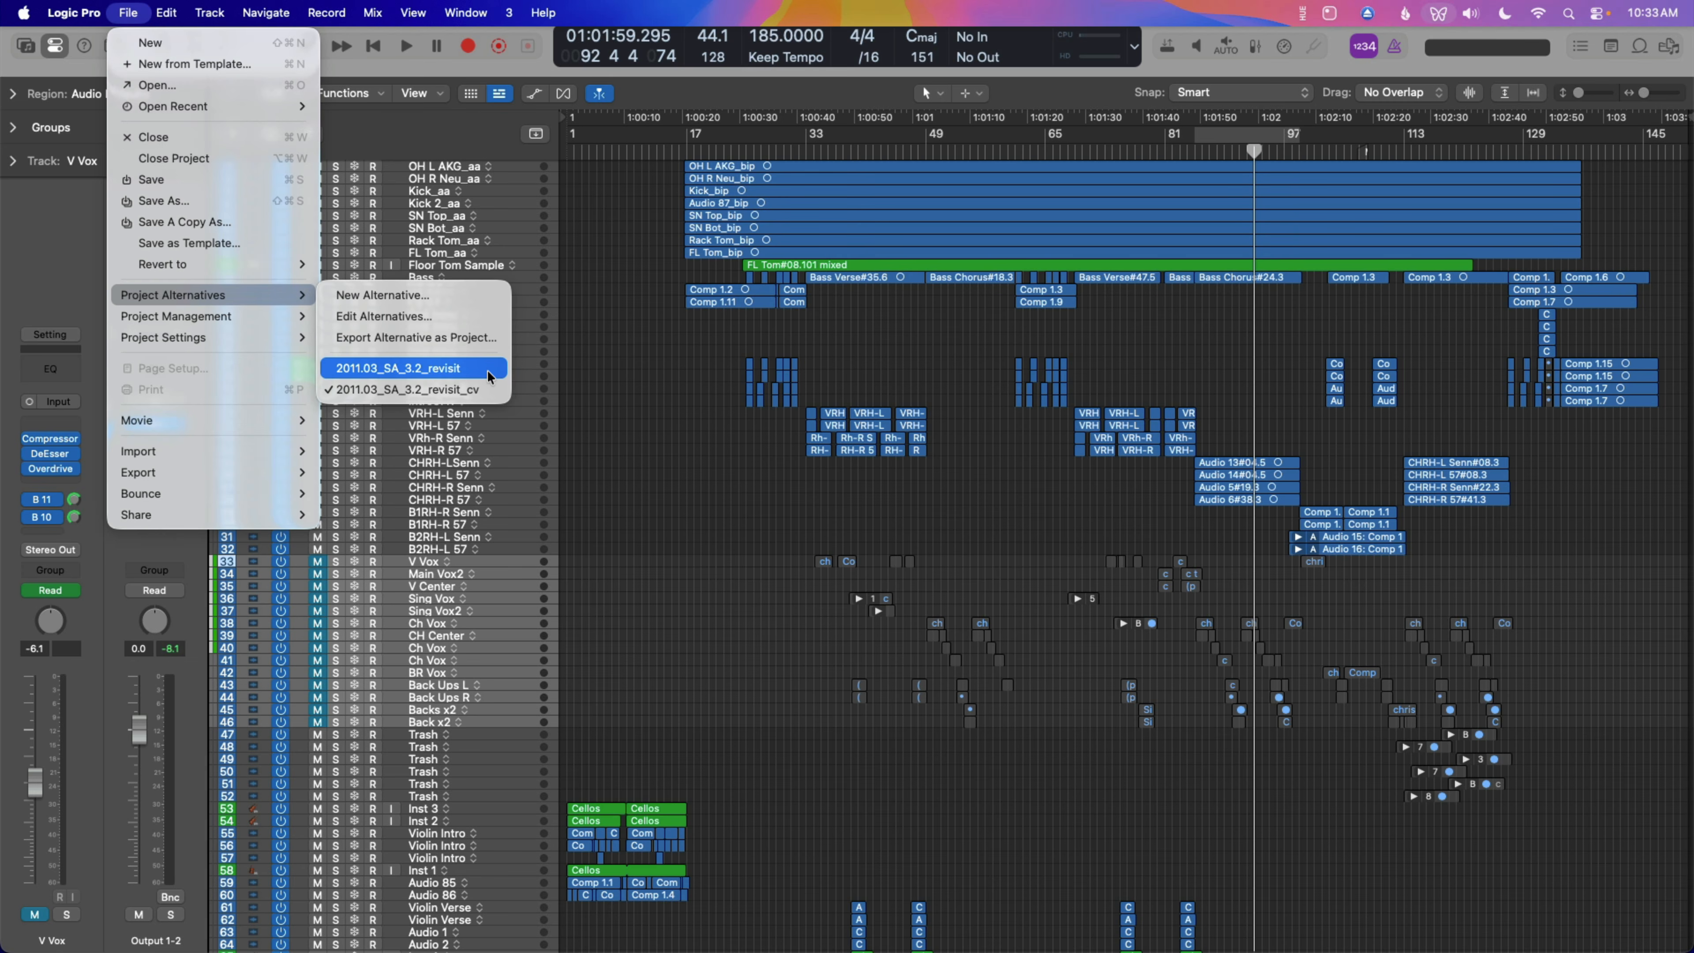
left_click(491, 377)
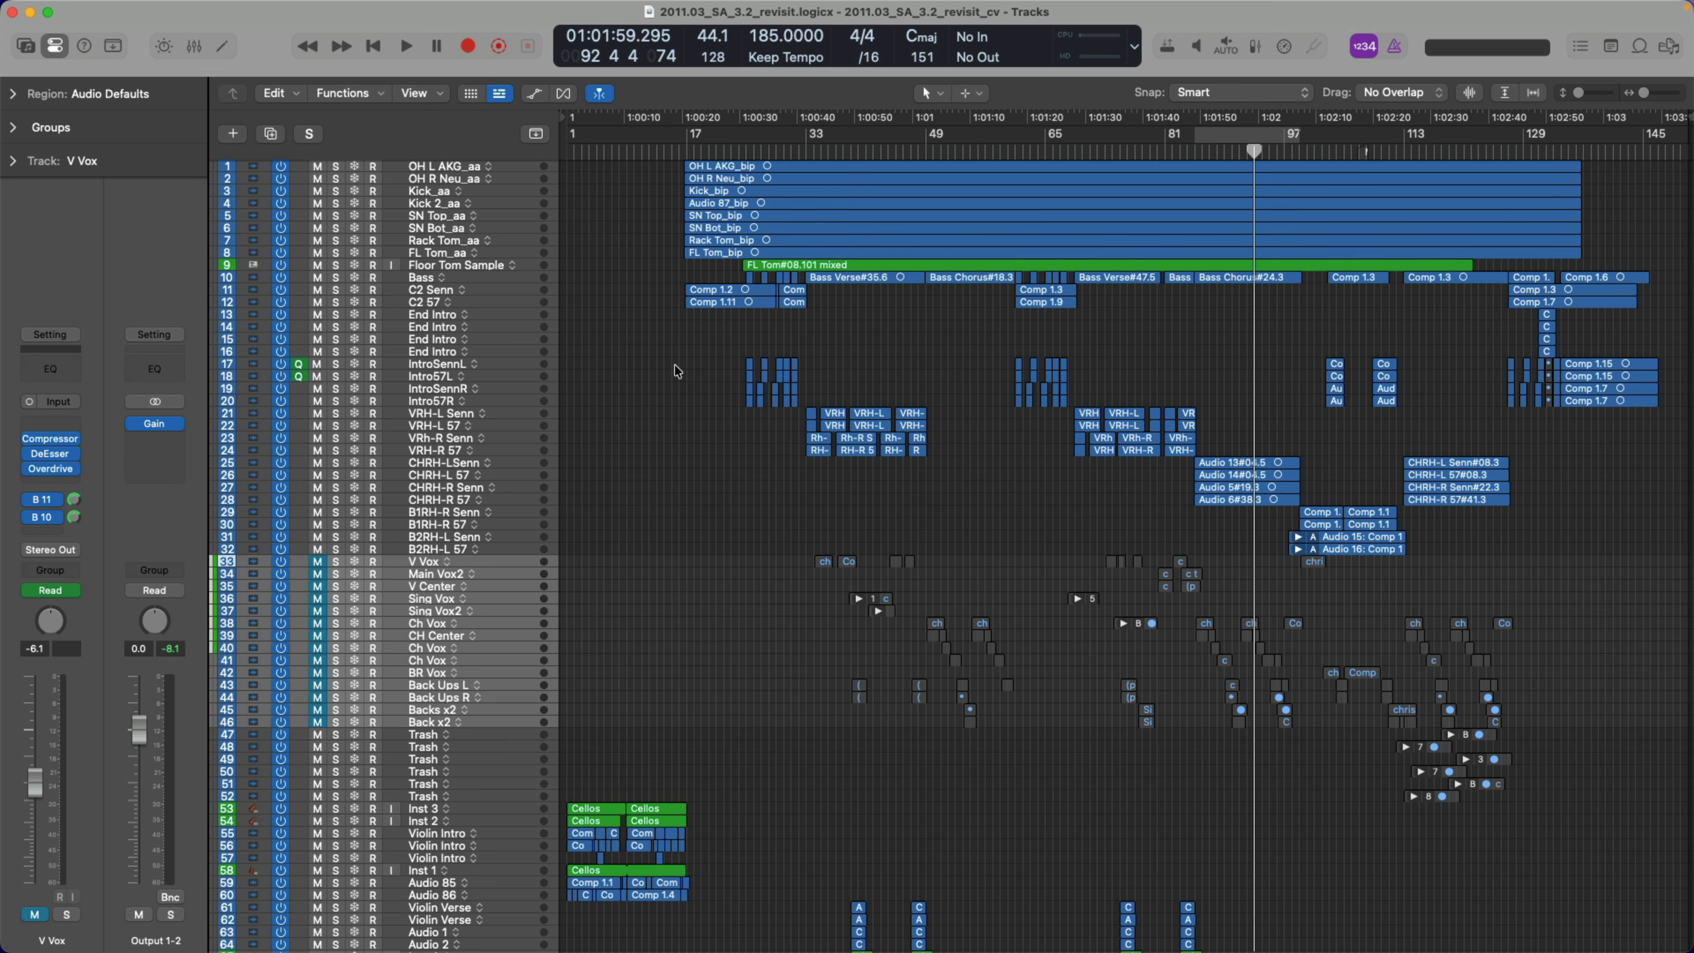
Check the last track in the project, Noise57, and select the first track, OH L AKG_aa
scroll(677, 372, "down", 15)
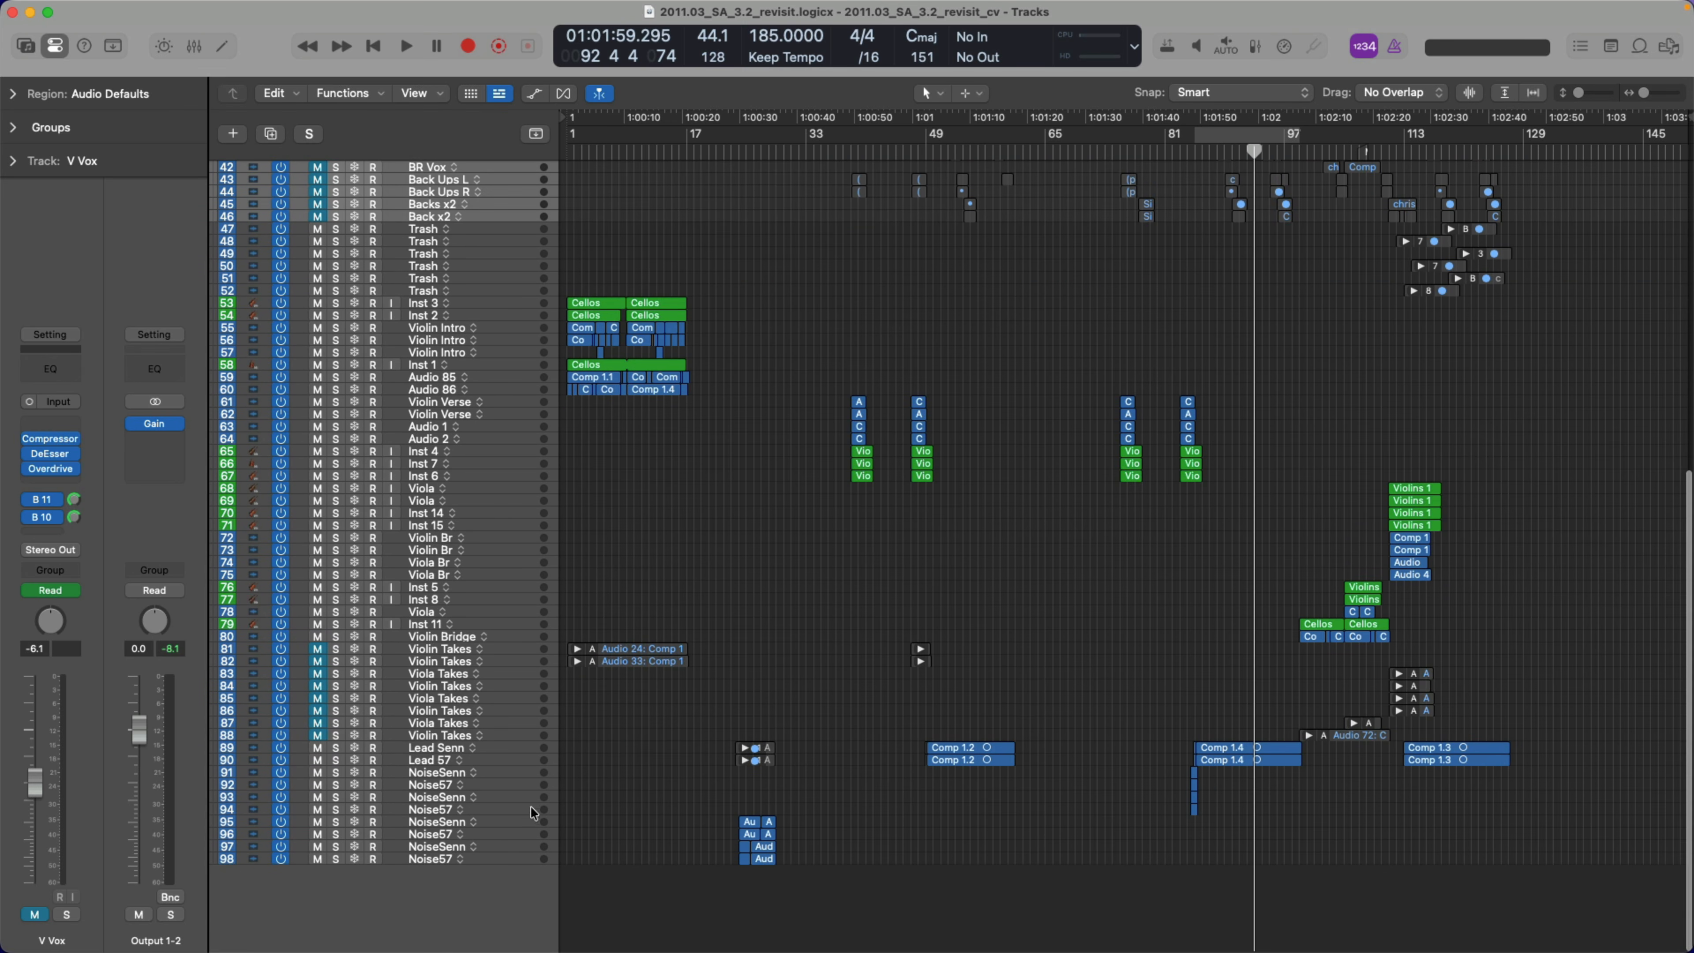
left_click(521, 861)
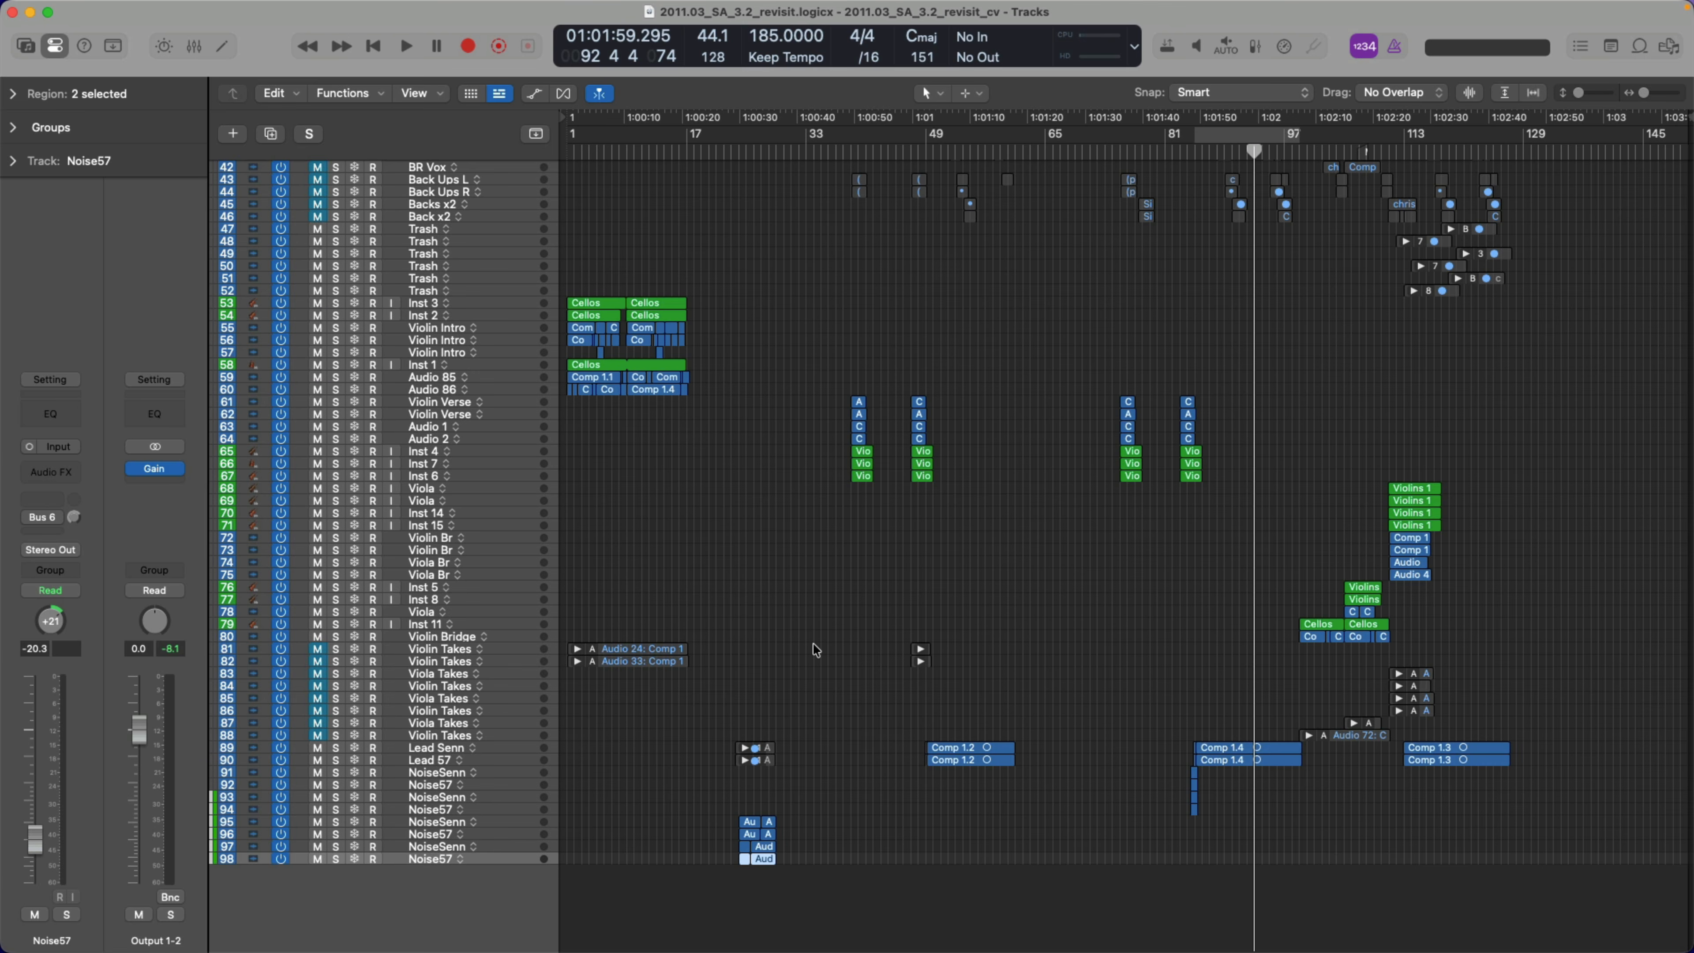
scroll(812, 643, "up", 15)
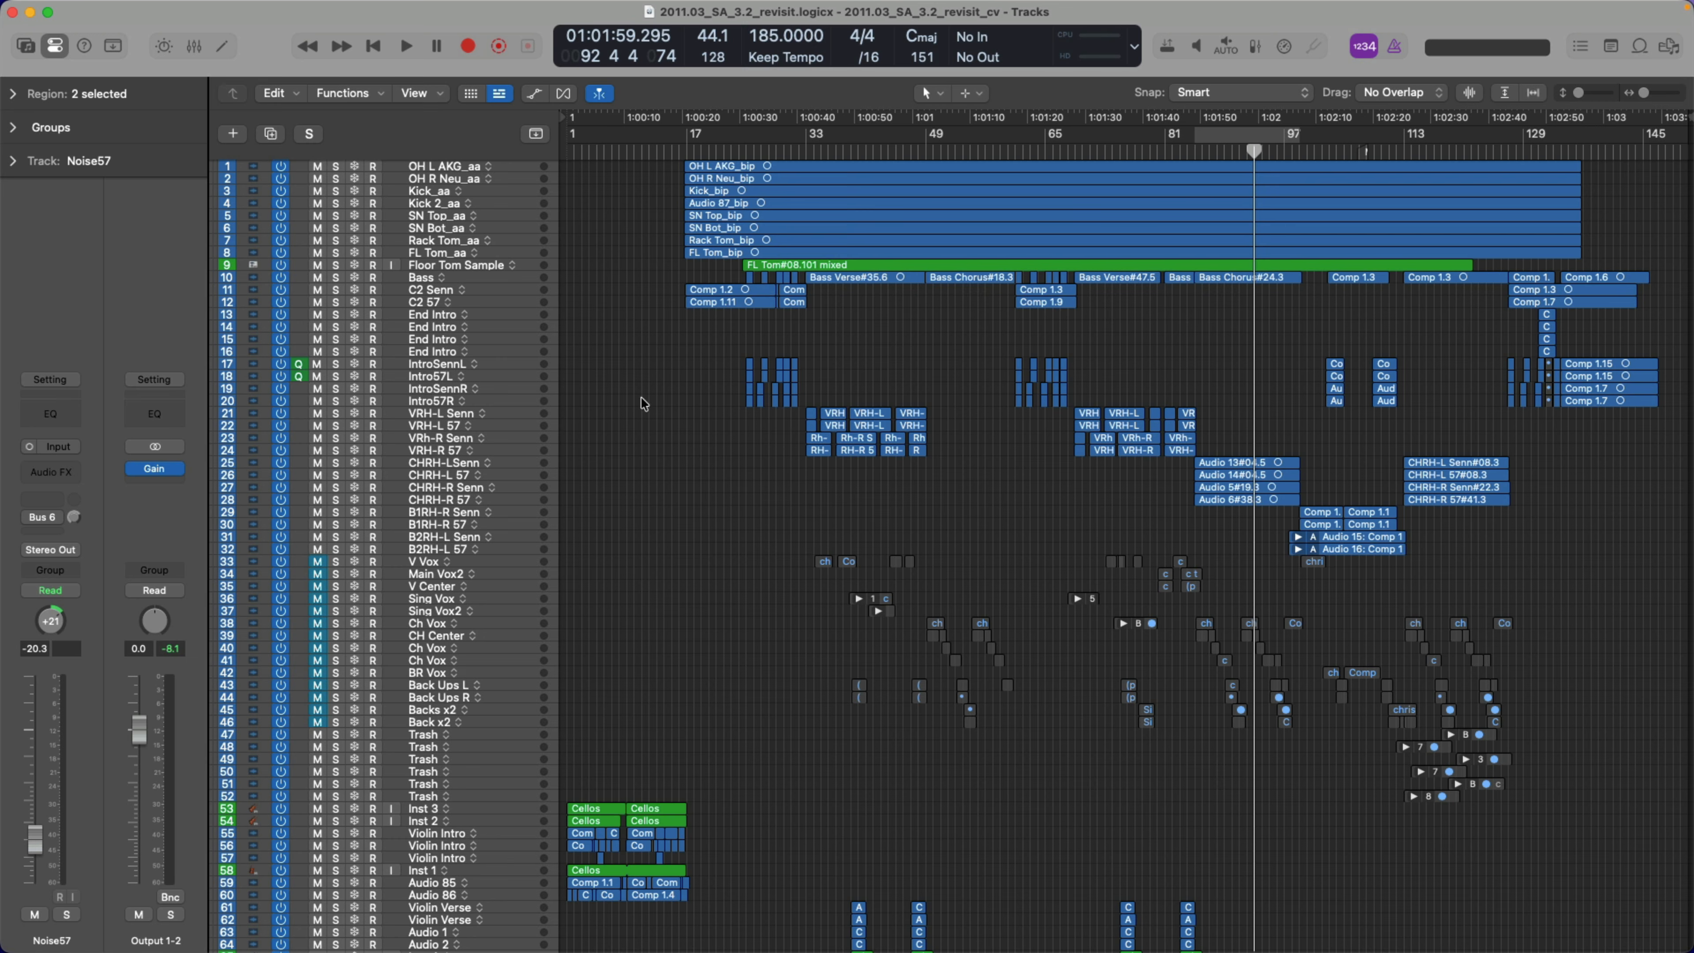
left_click(524, 168)
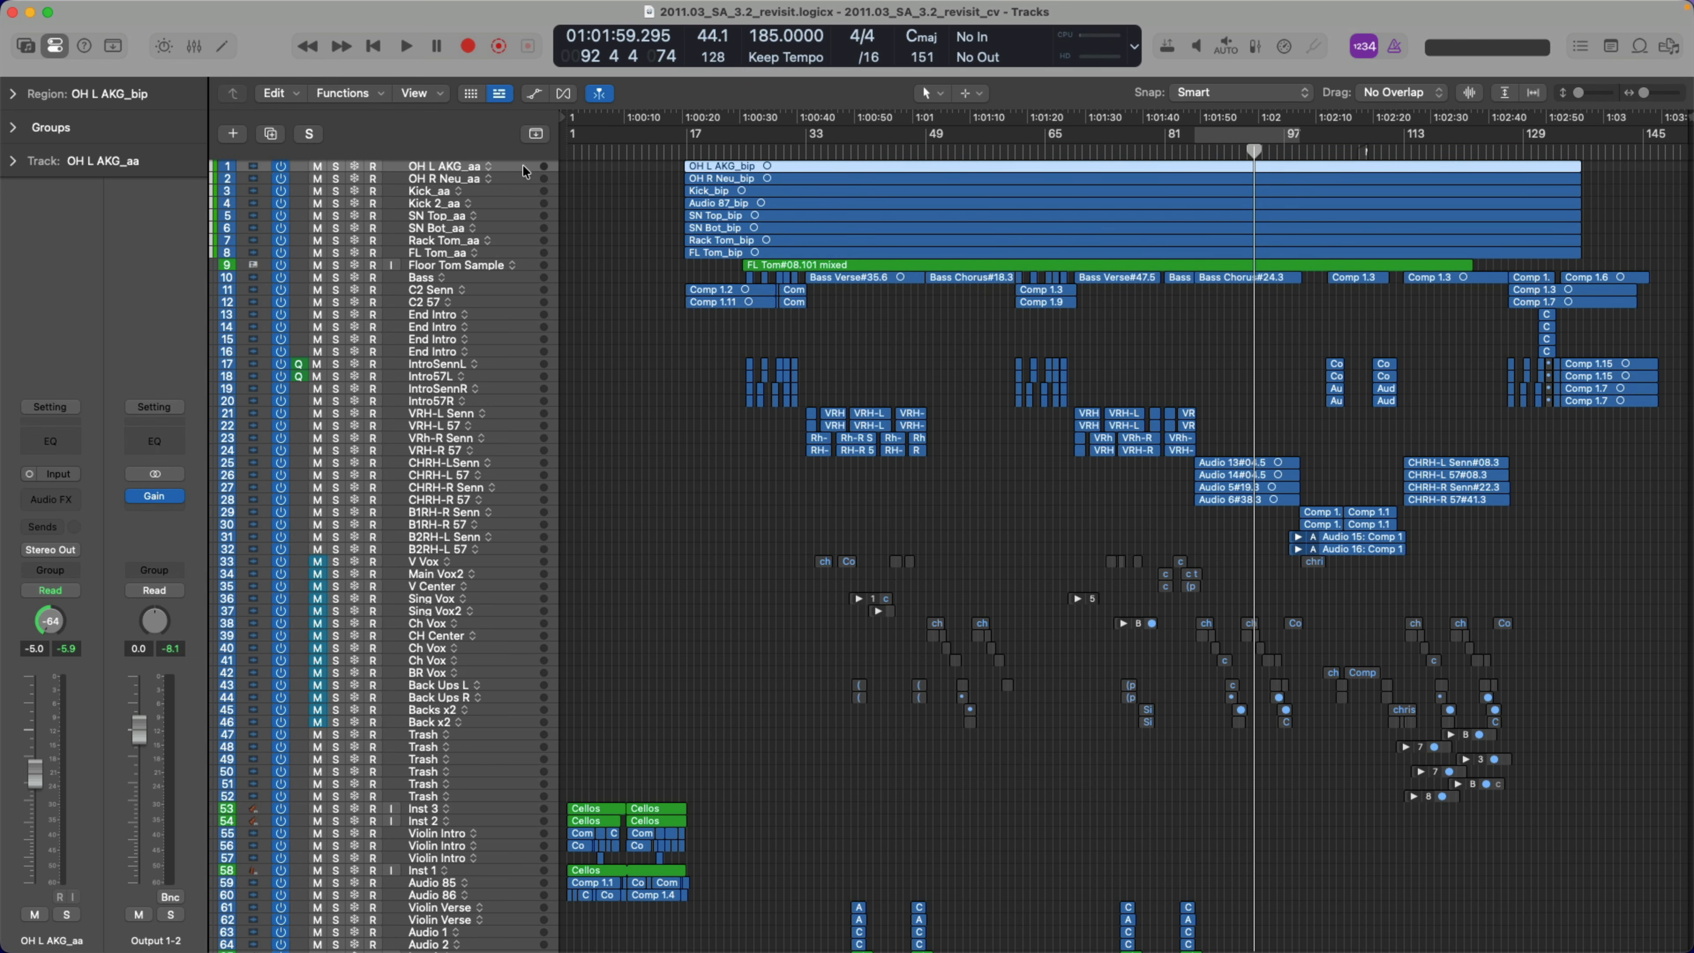
Group the drum tracks OH L AKG_aa through Floor Tom Sample into a summing track stack
left_click(529, 269, "shift")
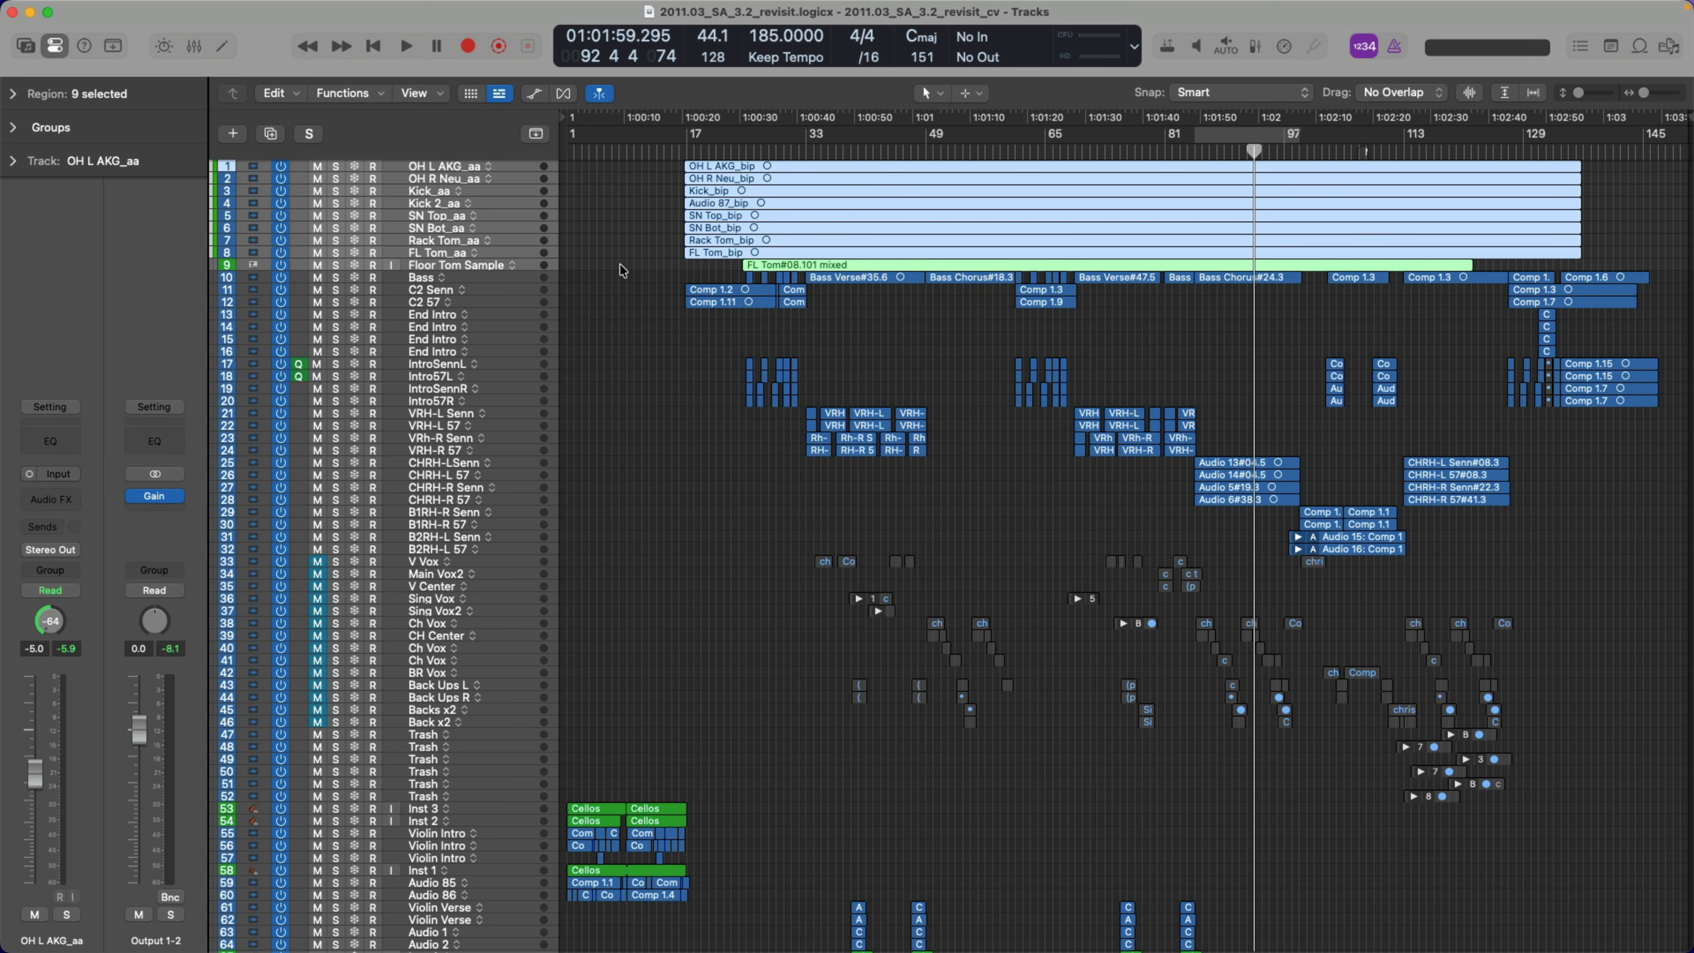
key("z")
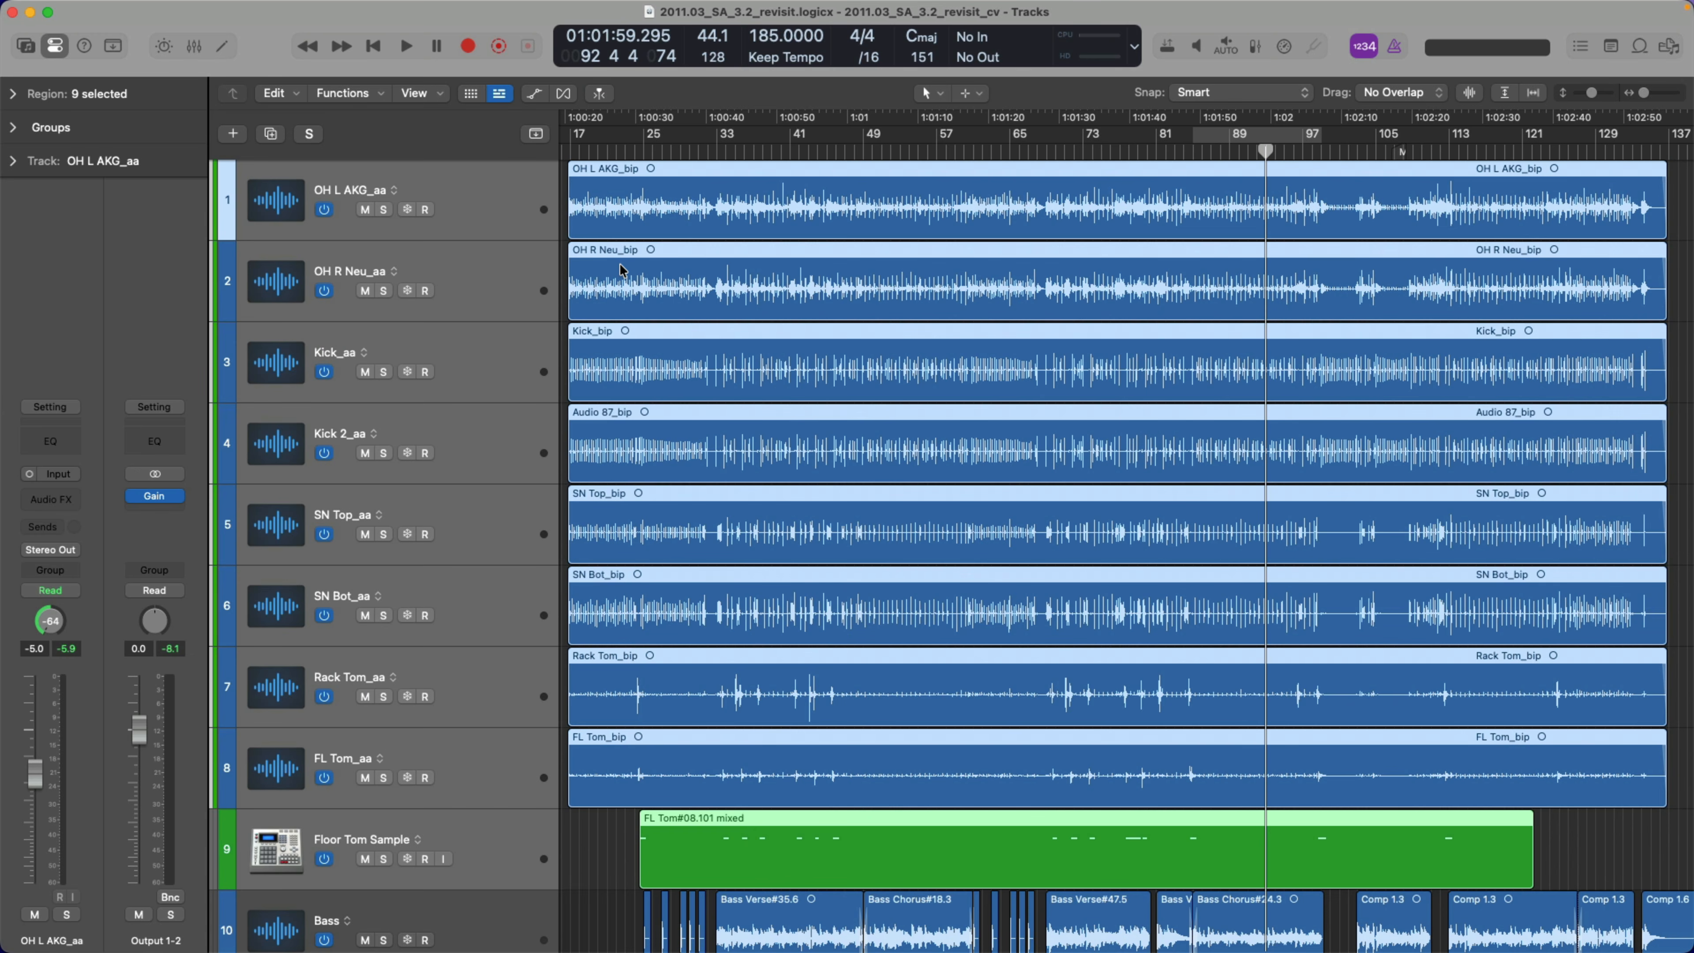
key("super+shift+d")
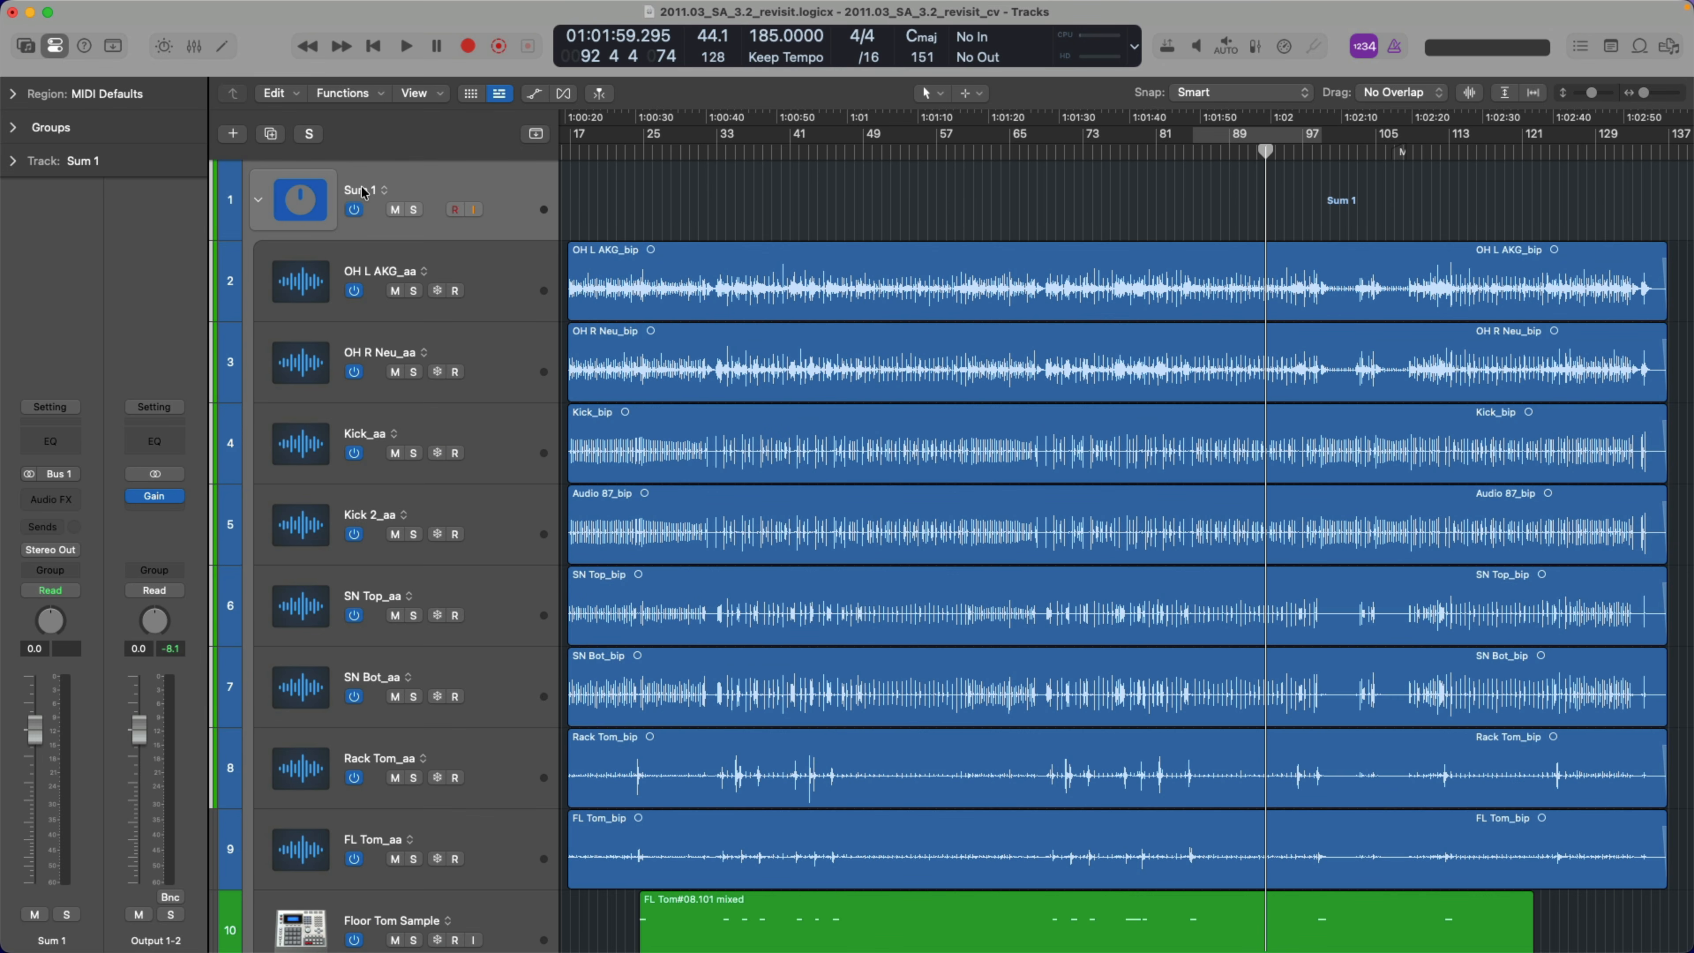
Solo the new drum stack, play a short passage of it, stop playback and remove the solo
left_click(414, 209)
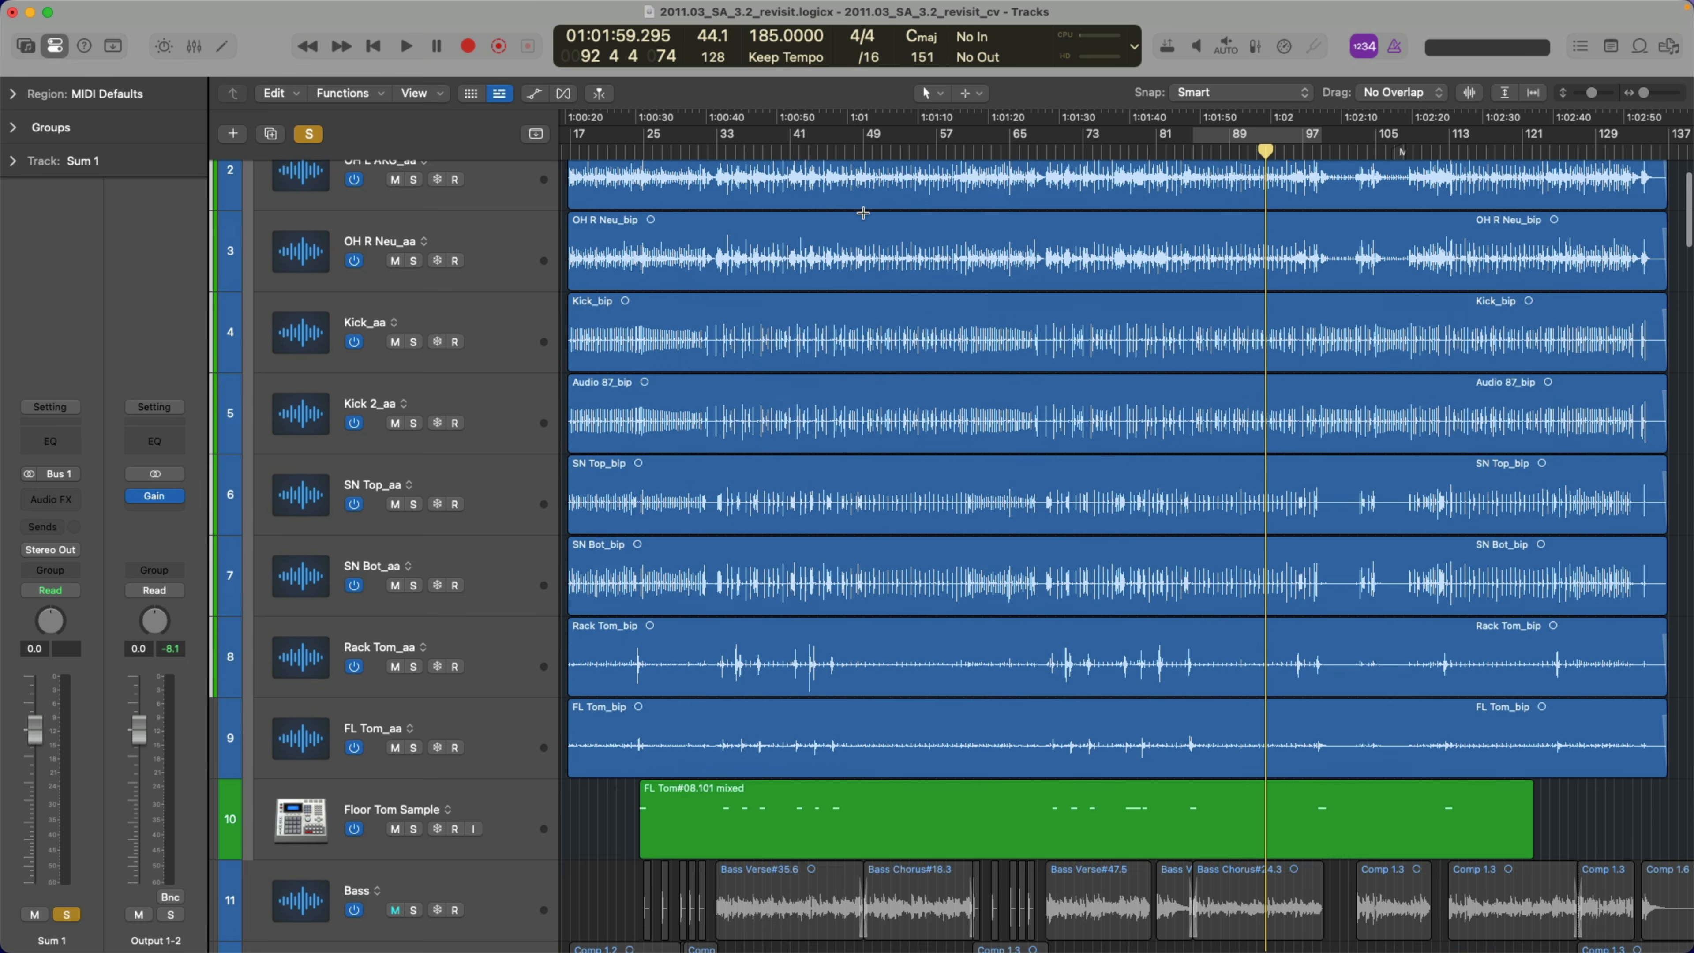
key("space")
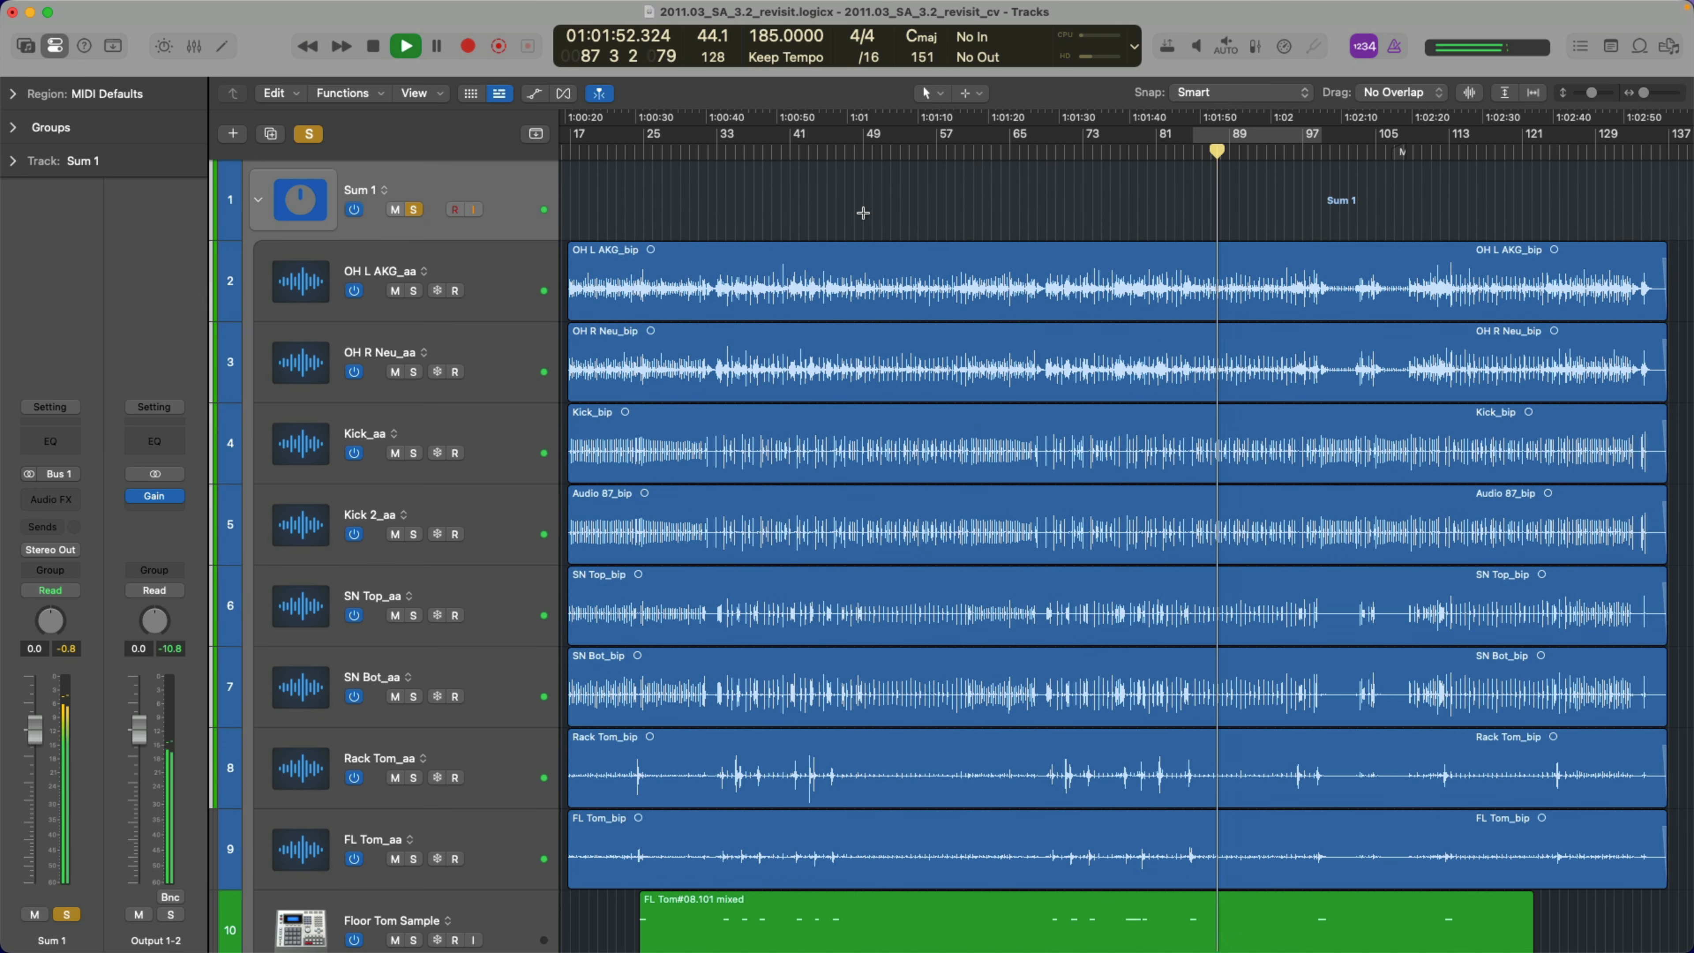
key("space")
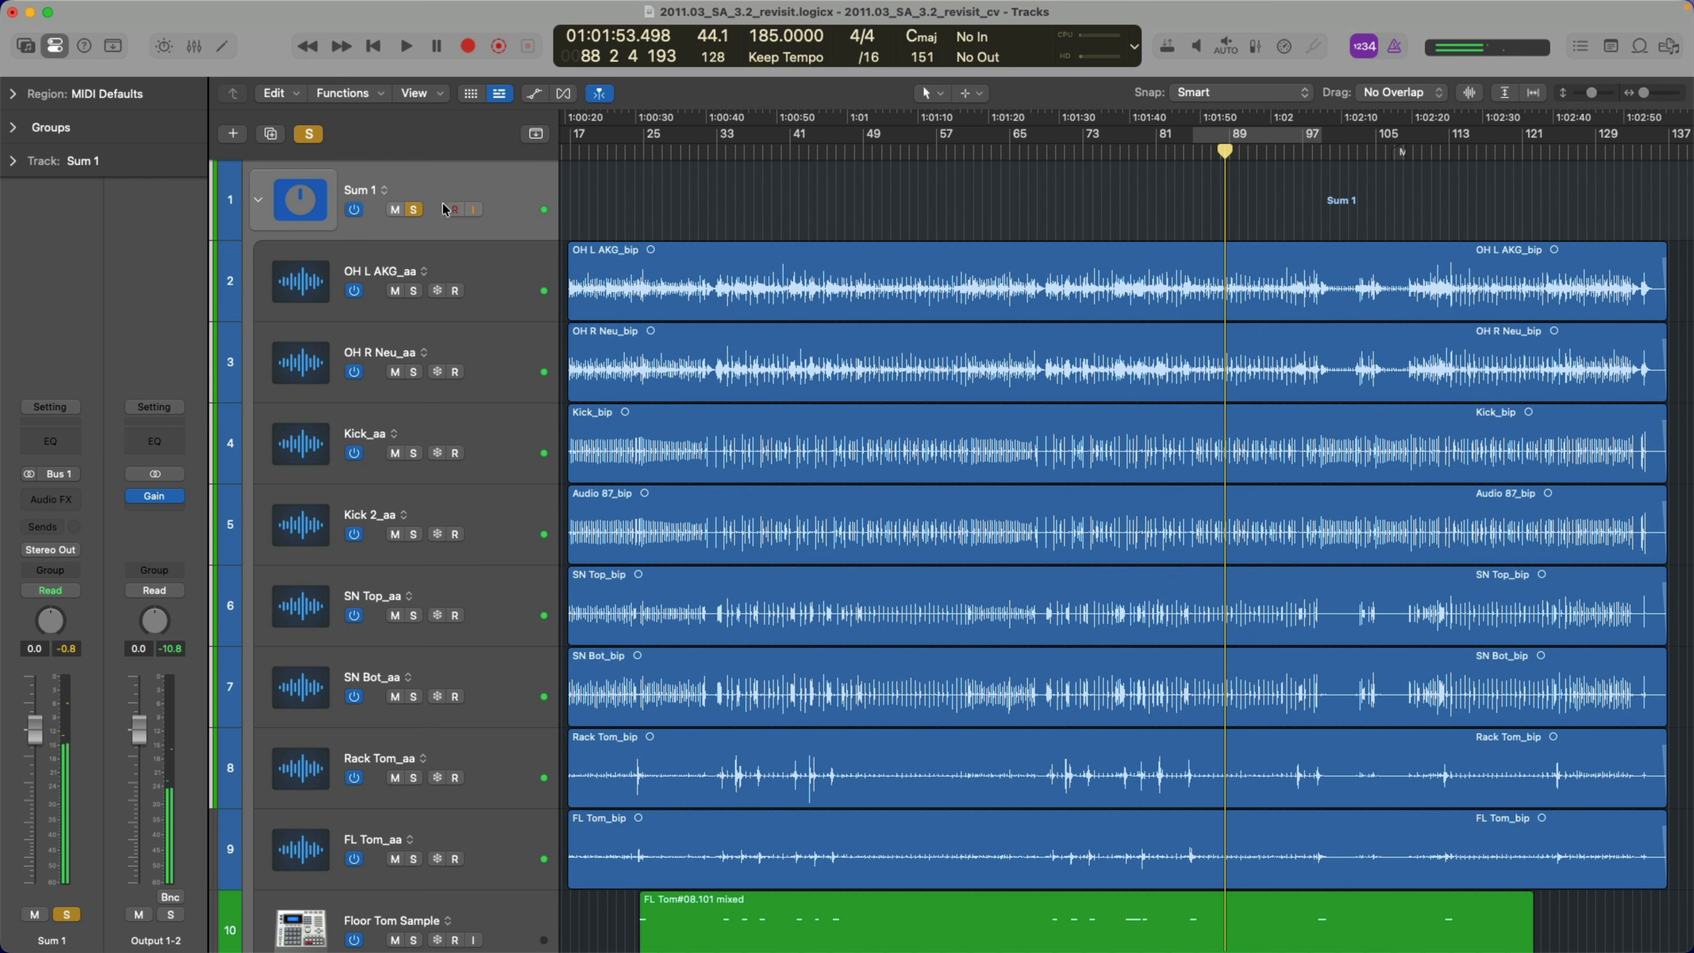
key("s")
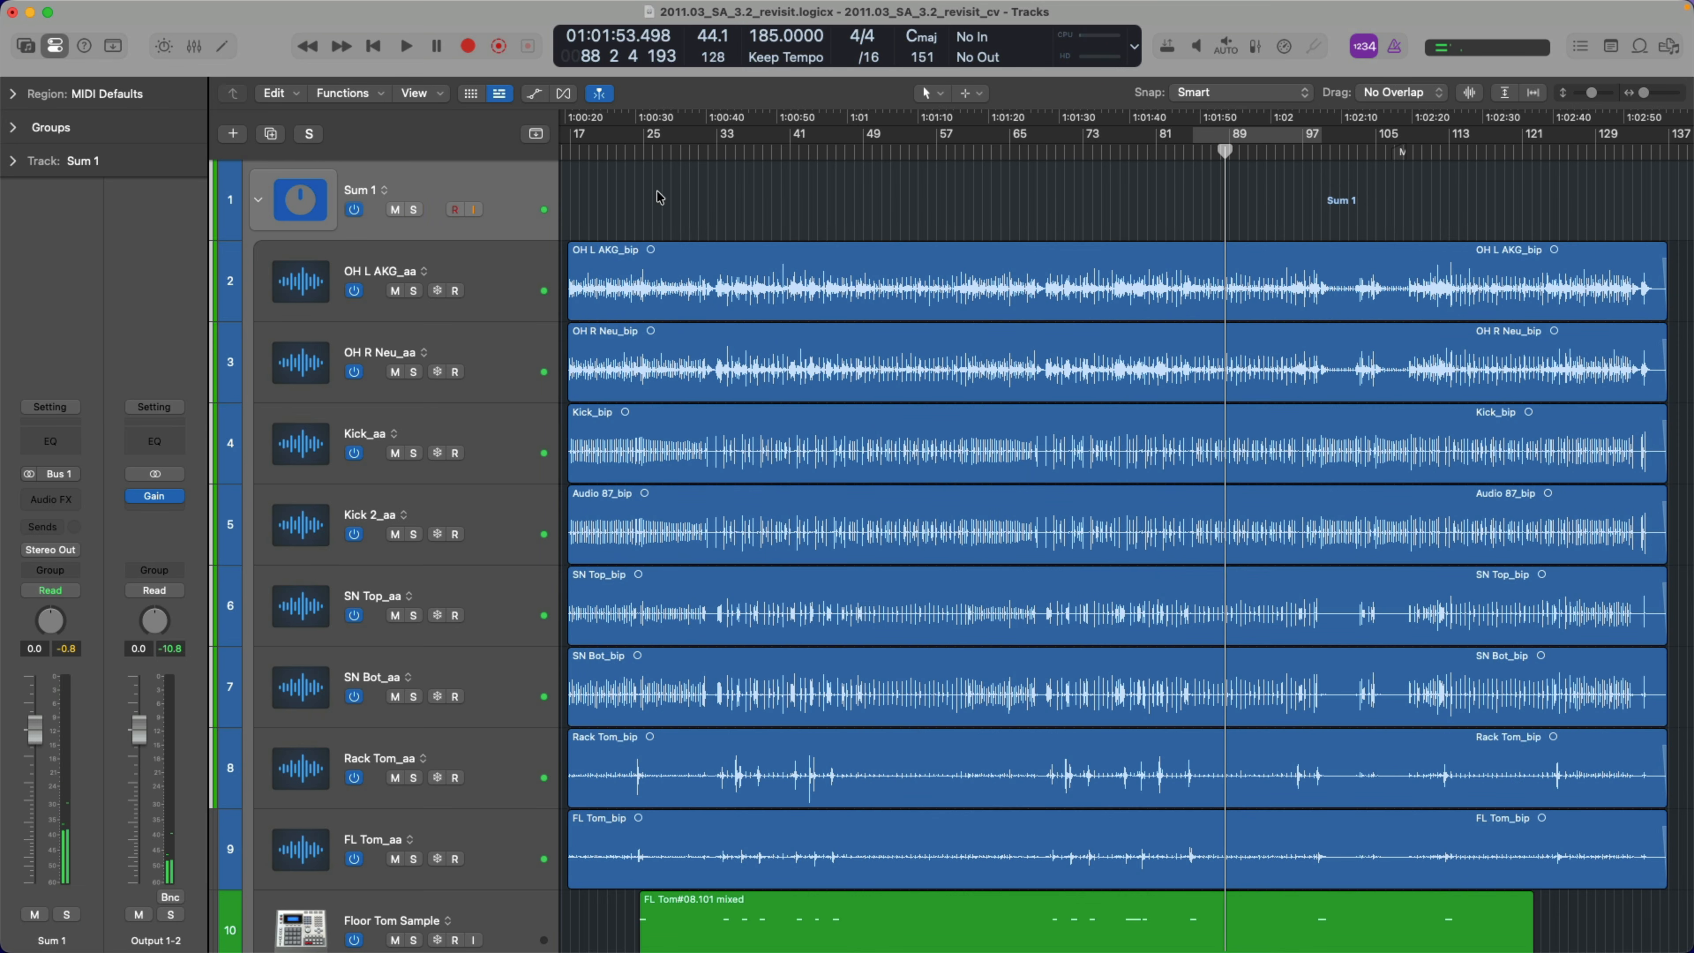
Insert a Channel EQ on the new drum stack, close the plug-in windows and rename the stack DRM
left_click(63, 443)
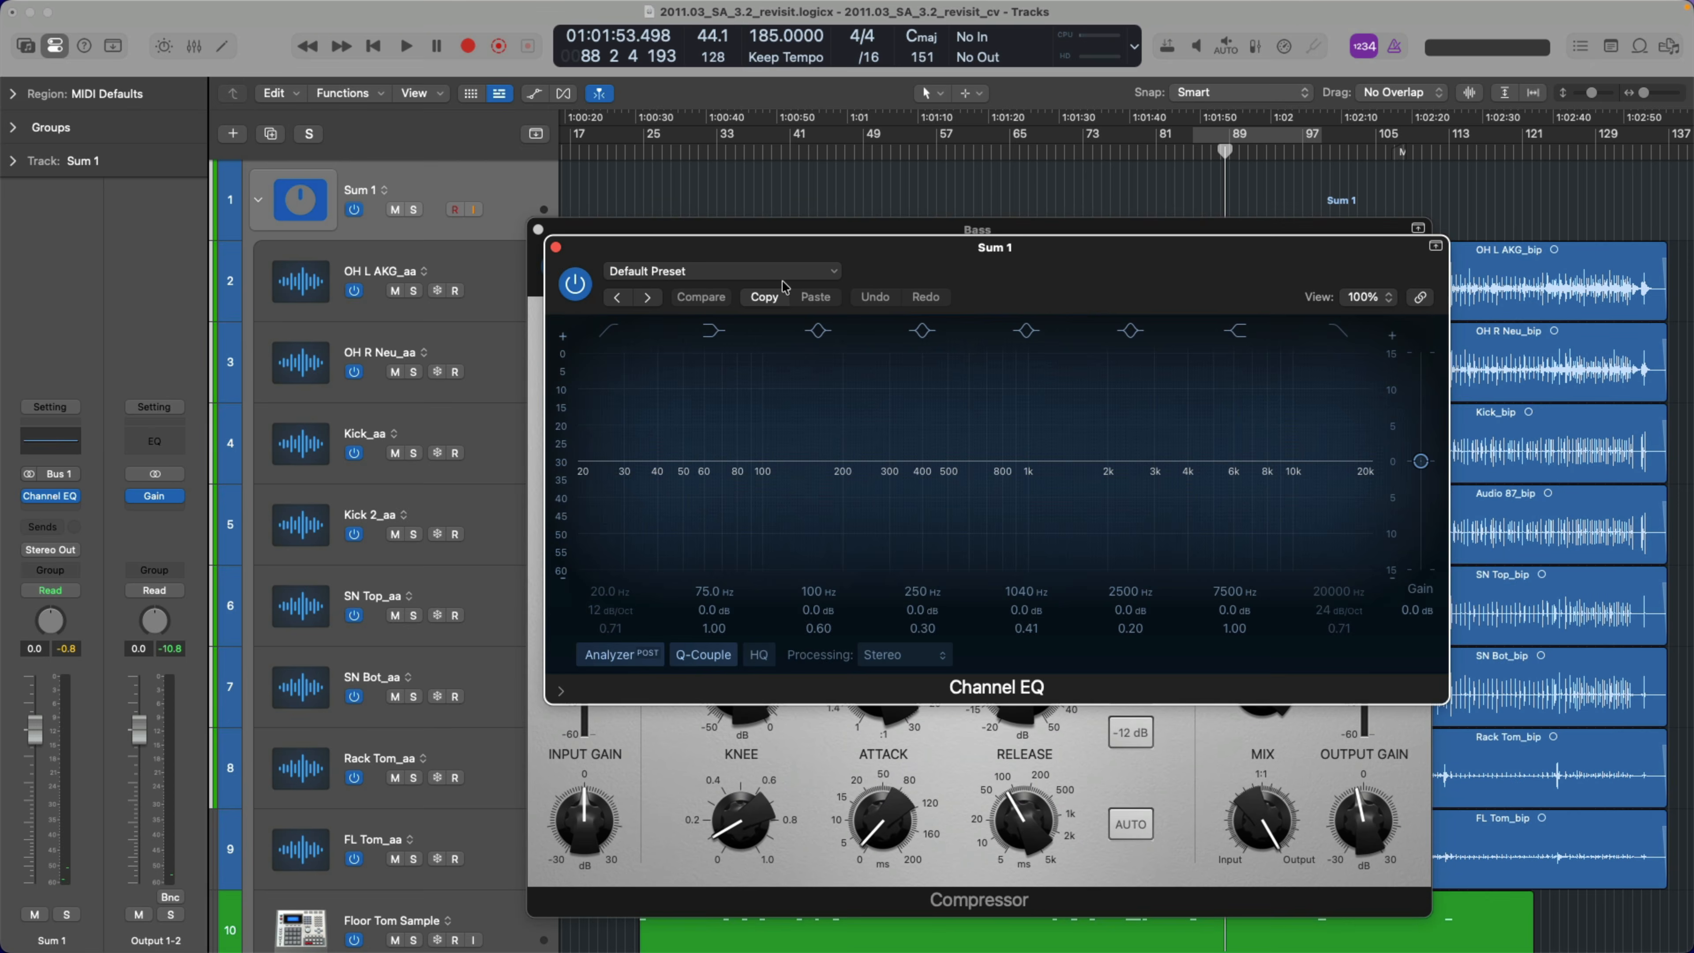
left_click(534, 225)
key("shift+Return")
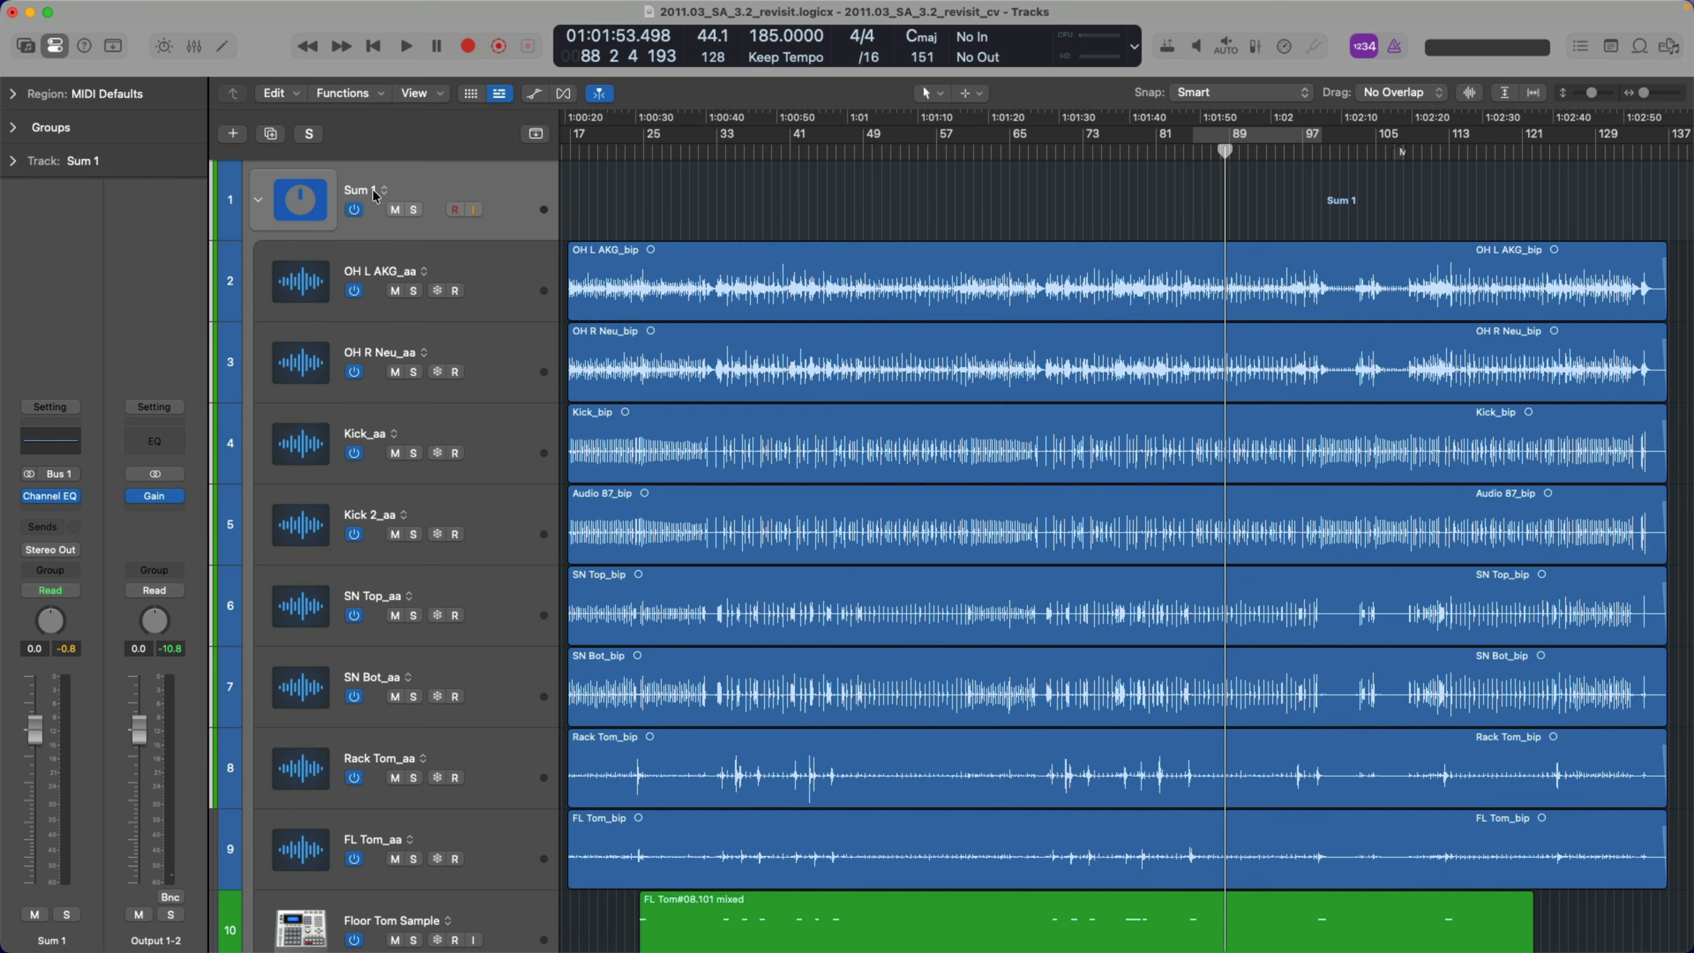
type("DRM")
key("Return")
Collapse the drum stack, group the guitar tracks C2 Senn through B2RH-L 57 into a summing stack and name it GTR
left_click(258, 203)
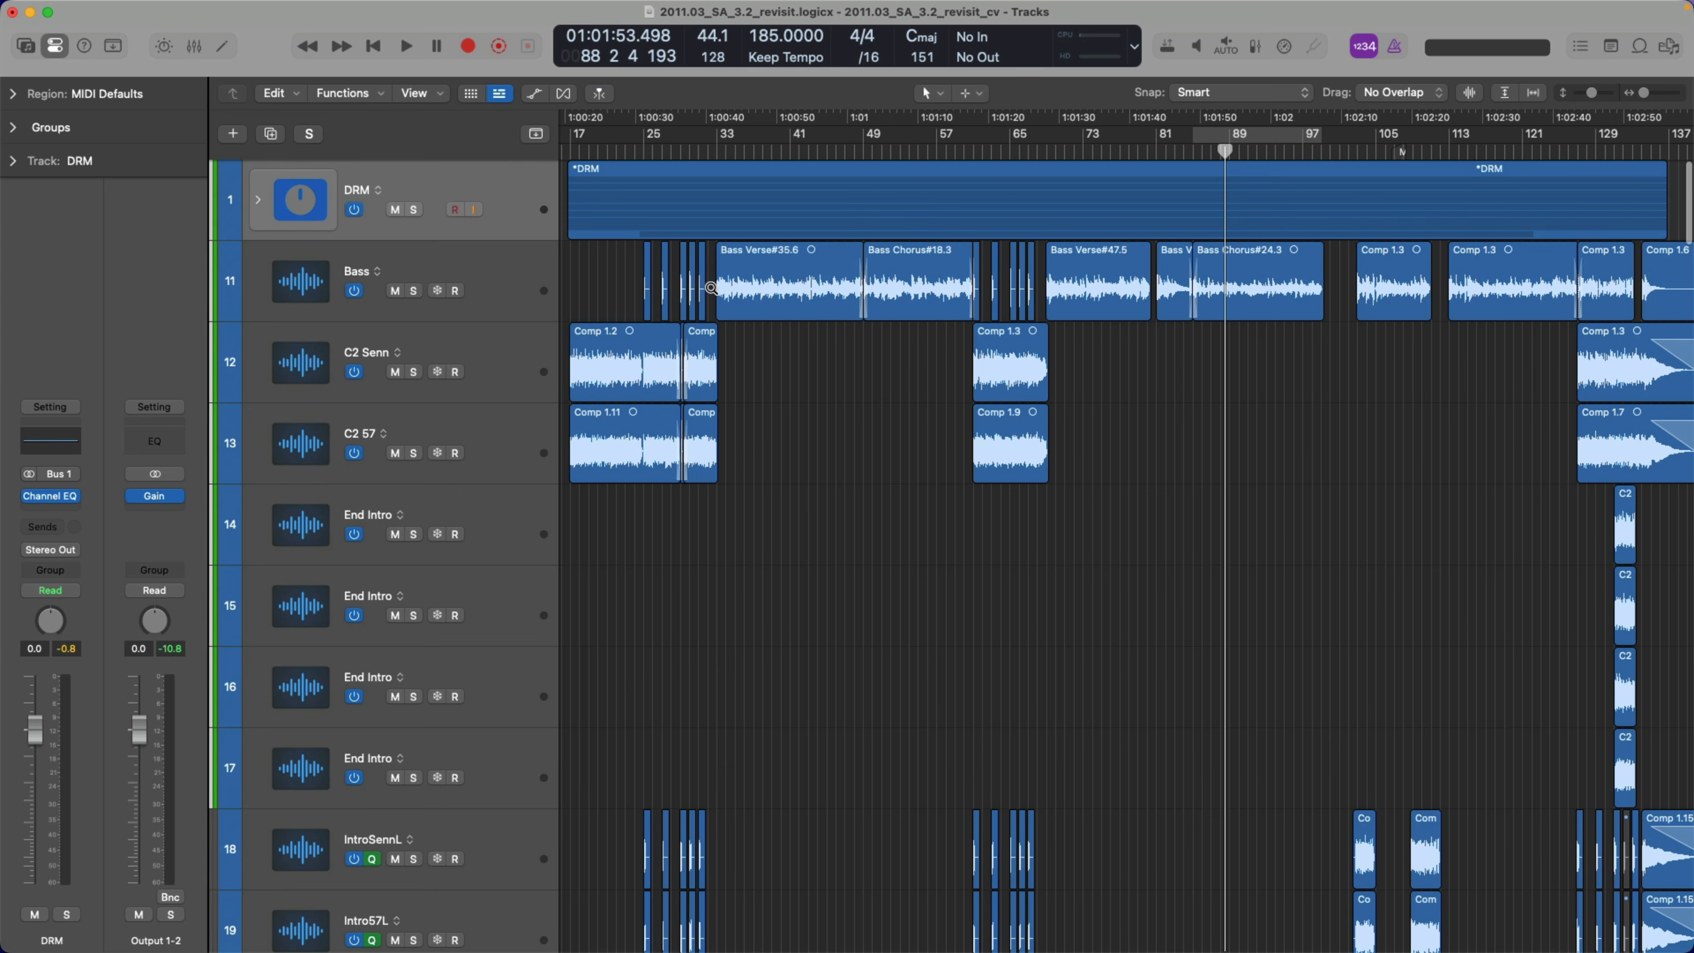
left_click(530, 369)
scroll(601, 433, "down", 10)
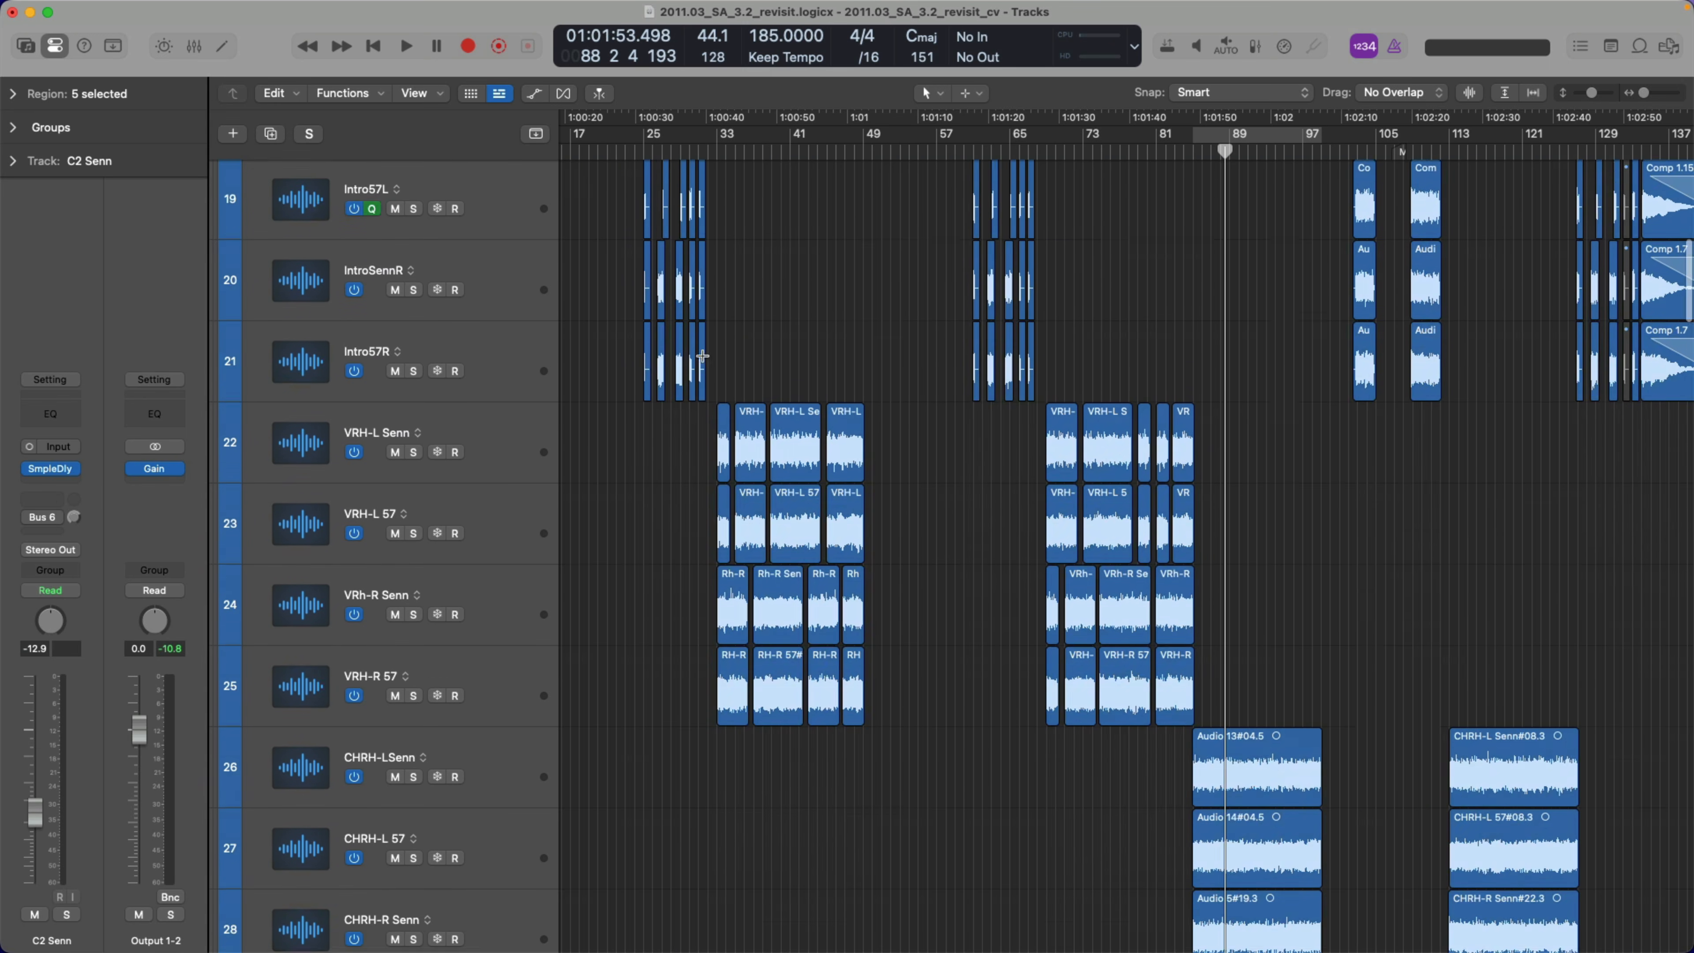
scroll(654, 454, "down", 3)
scroll(549, 670, "down", 5)
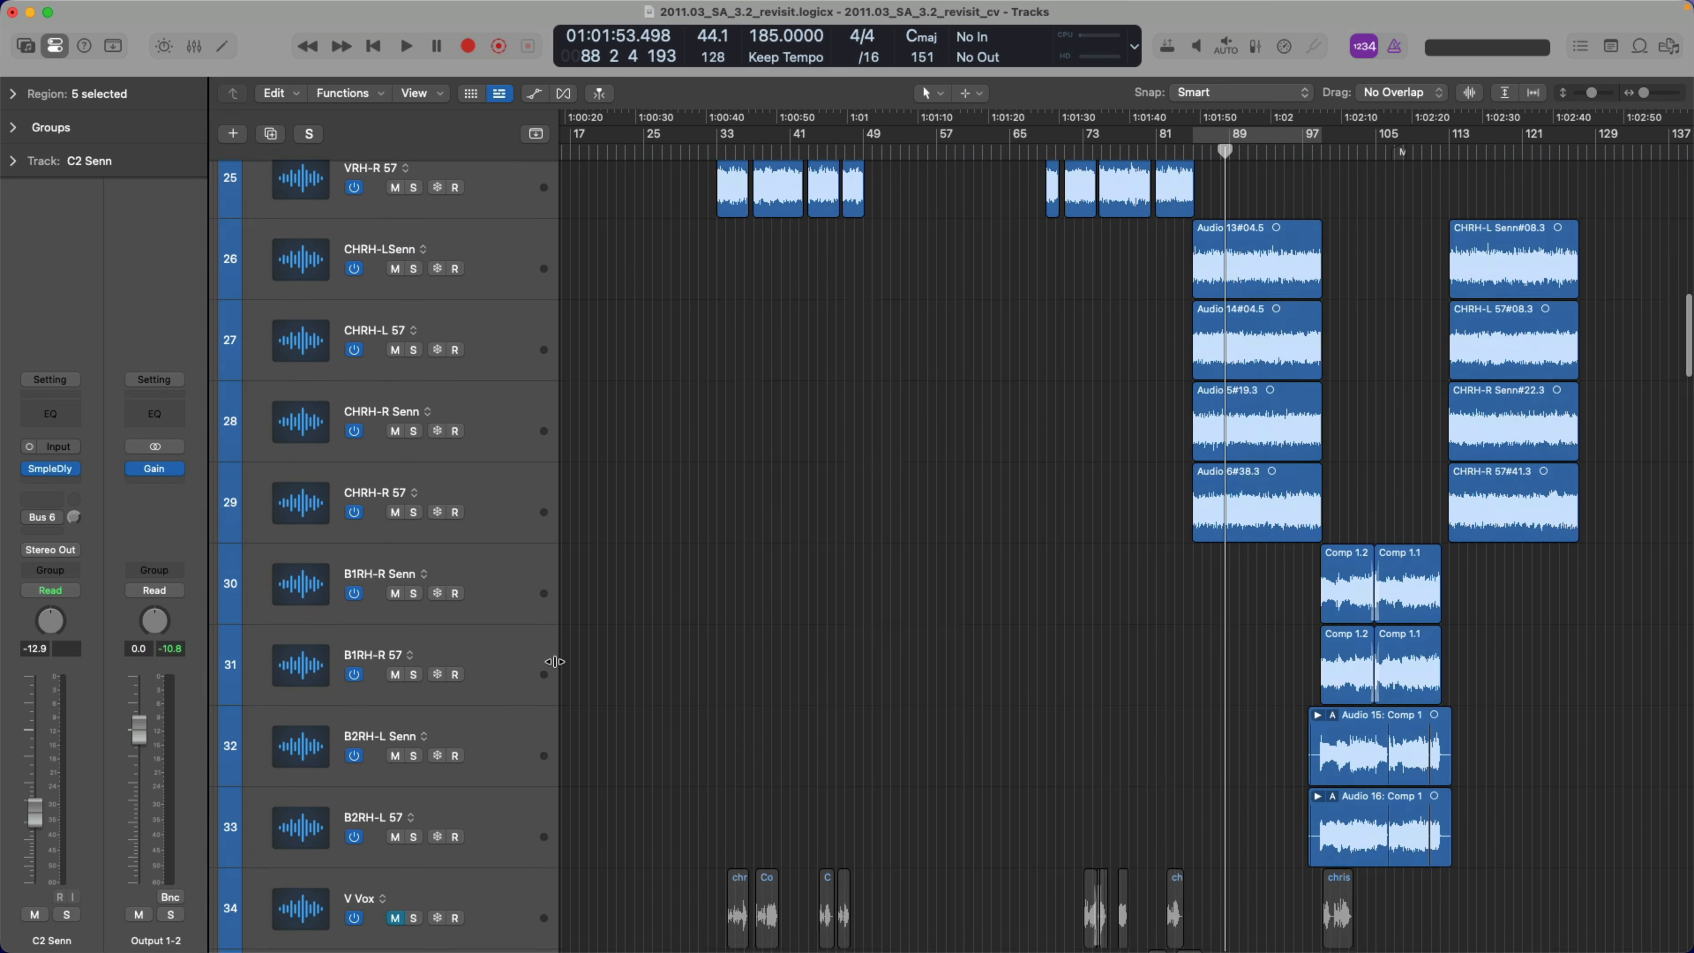
key("super+a")
key("z")
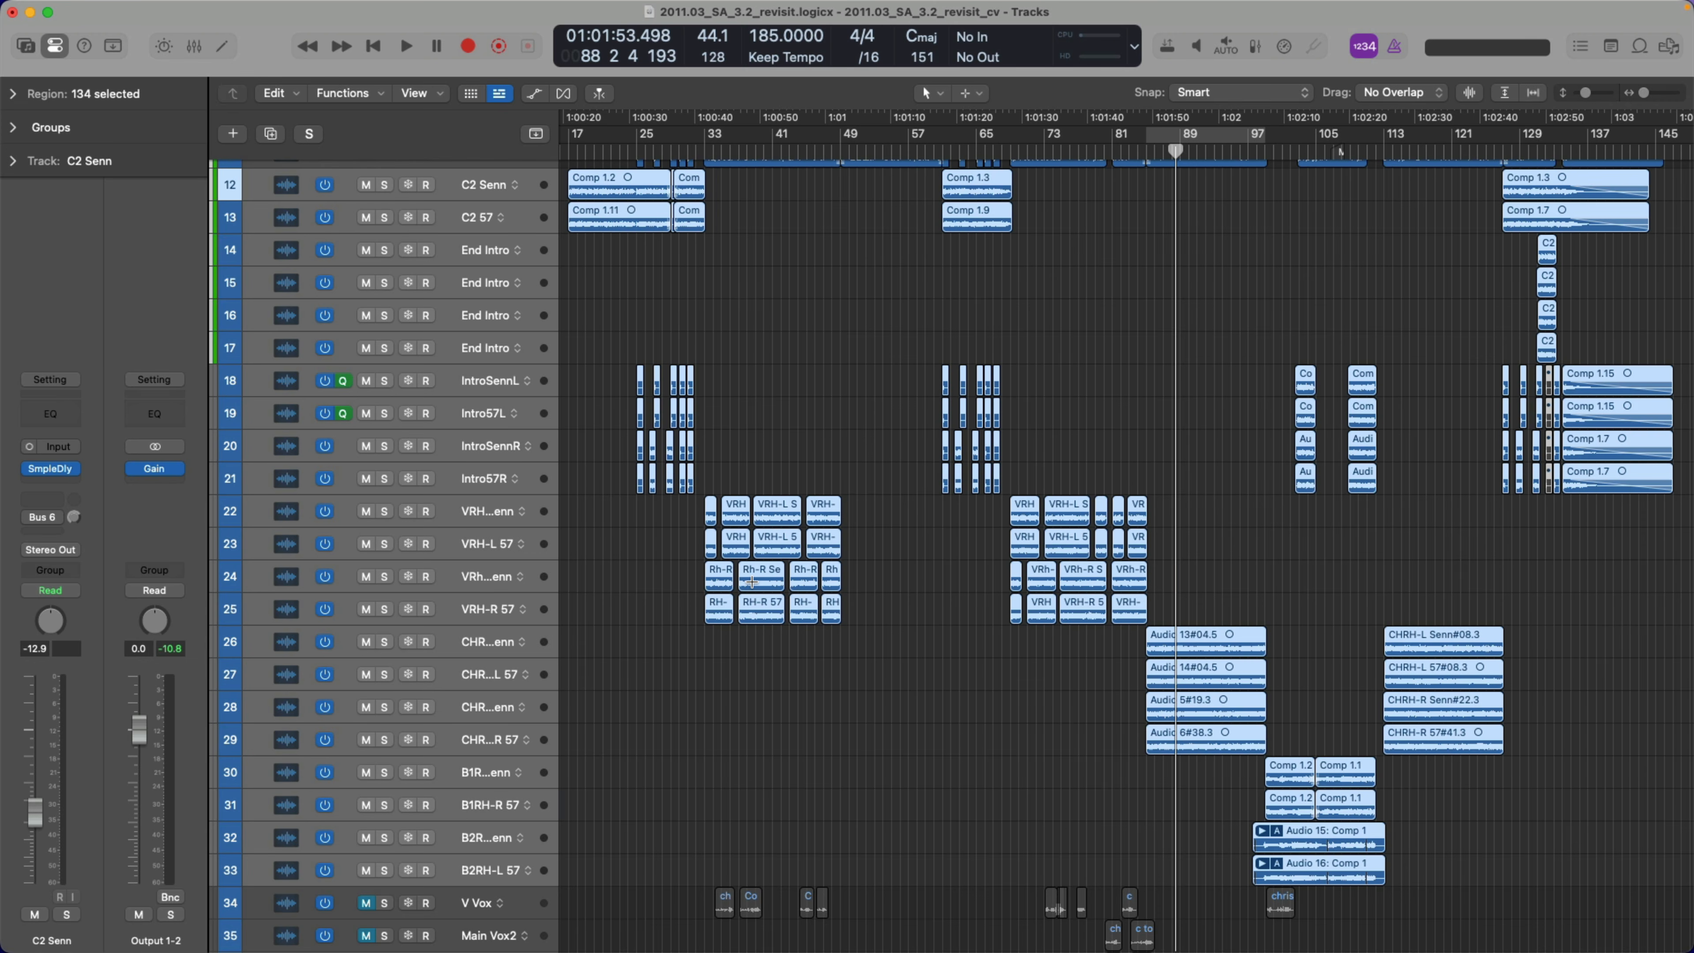
key("shift+super+g")
double_click(469, 182)
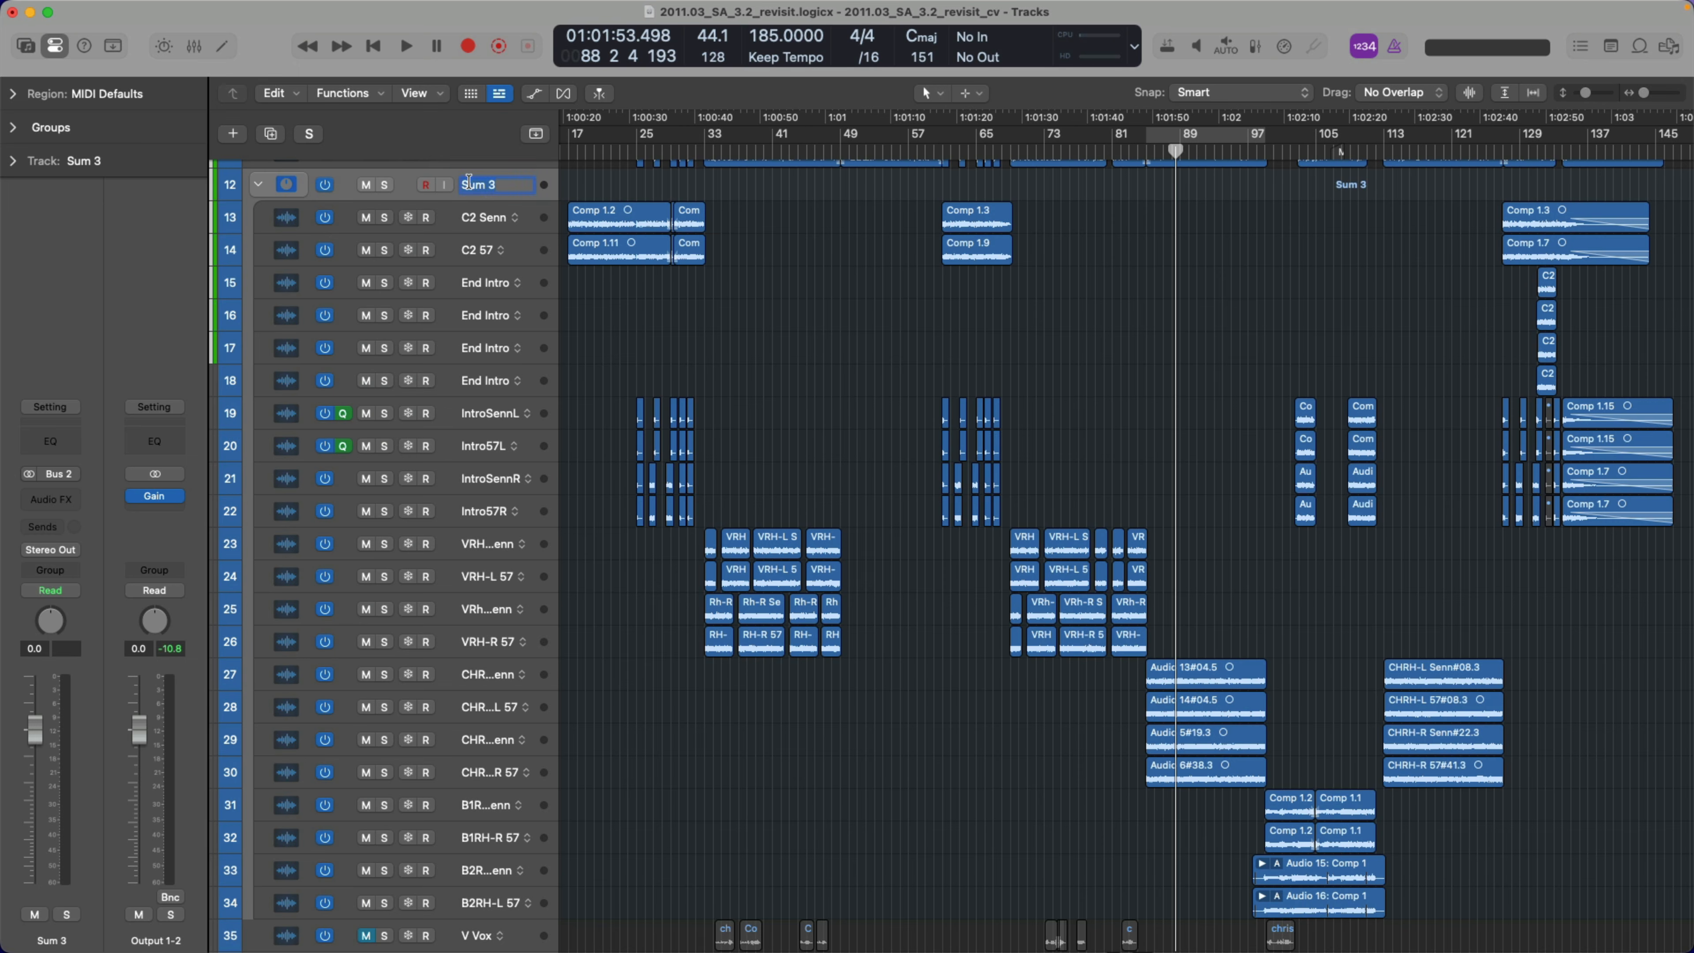
type("GTR")
key("Return")
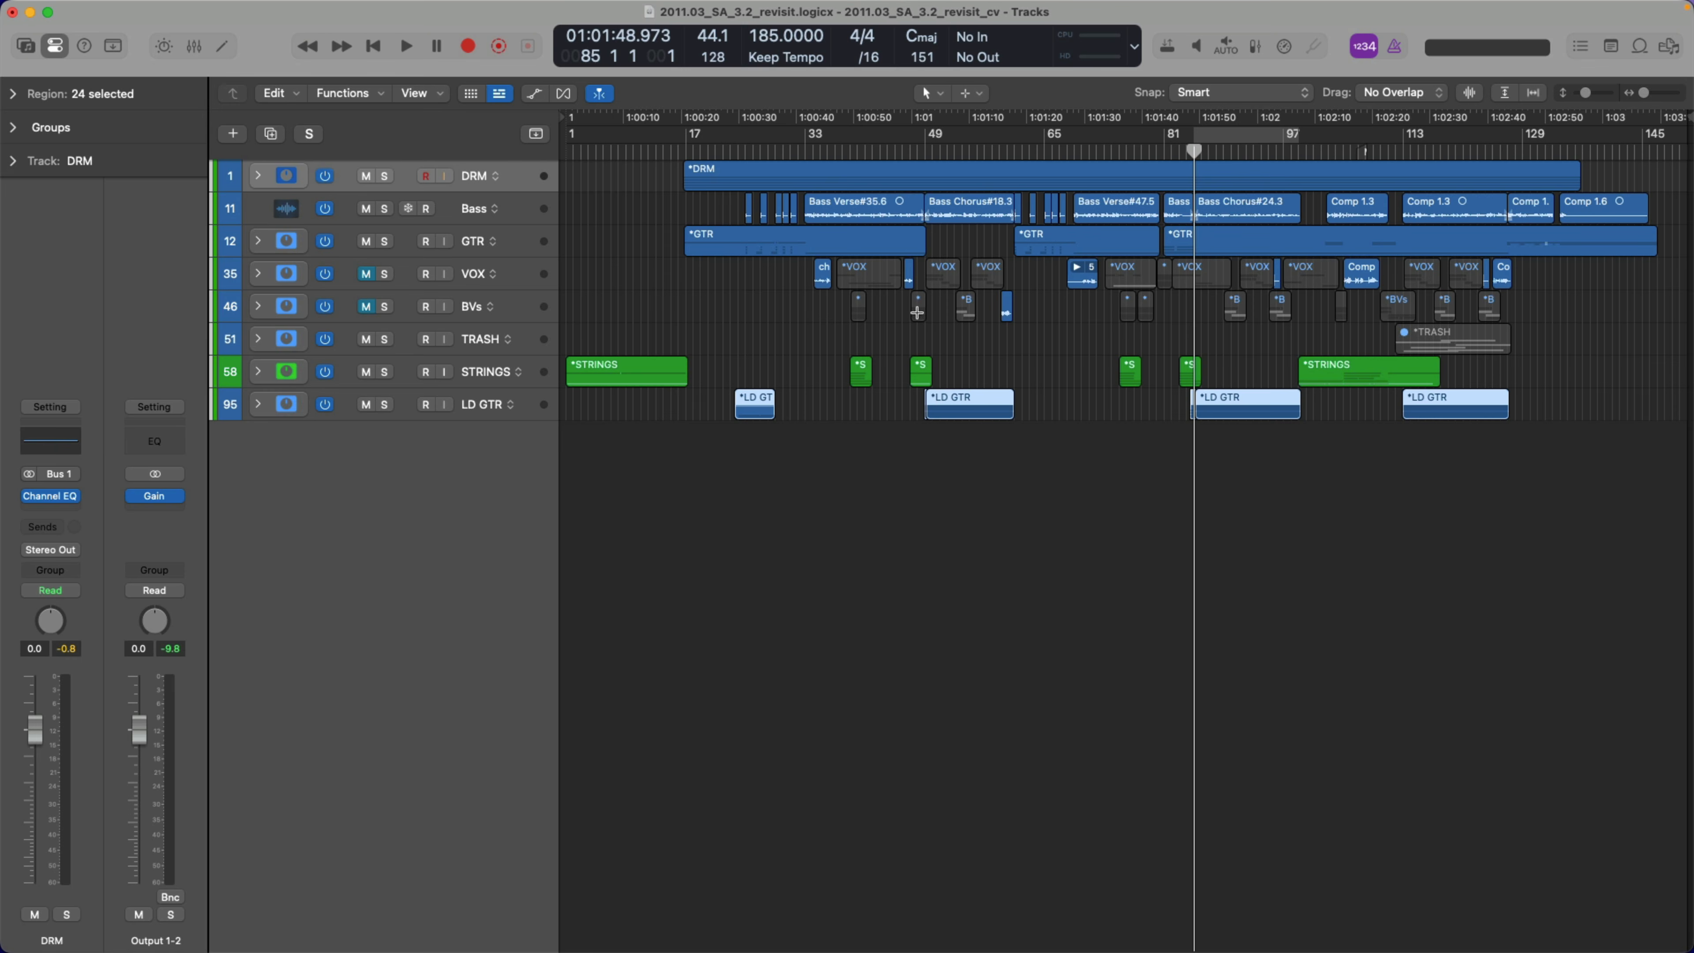
Expand all the track stacks and look through their contents from DRM down to STRINGS
left_click(257, 177, "alt")
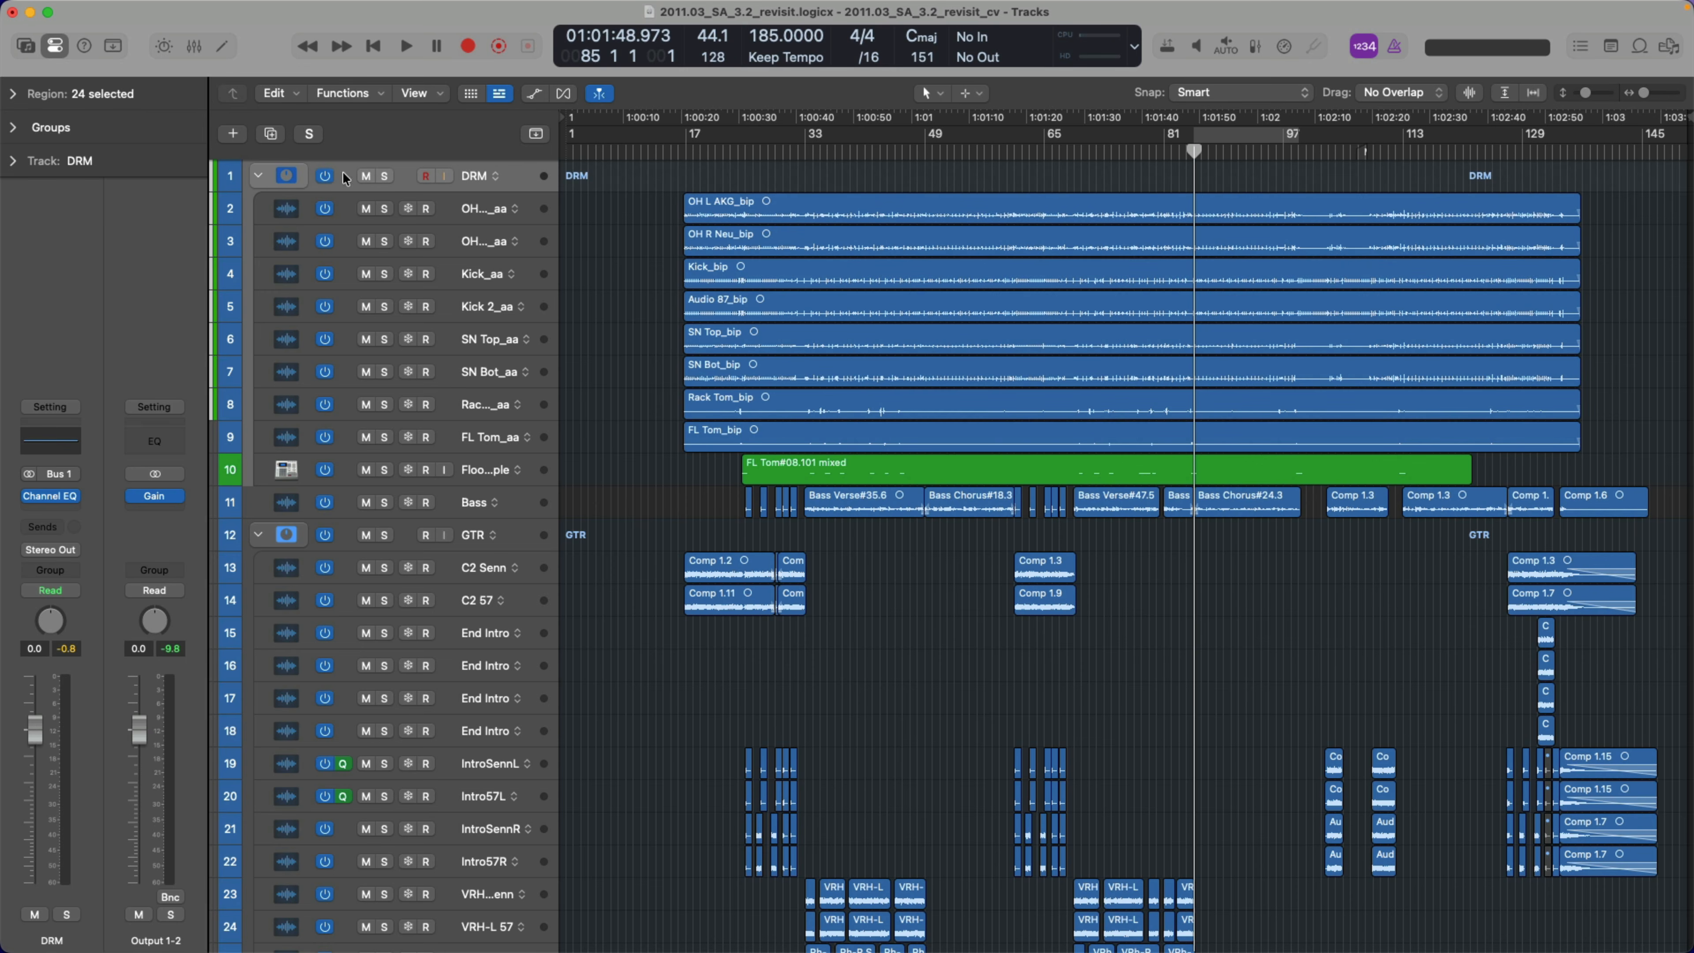
scroll(591, 233, "down", 10)
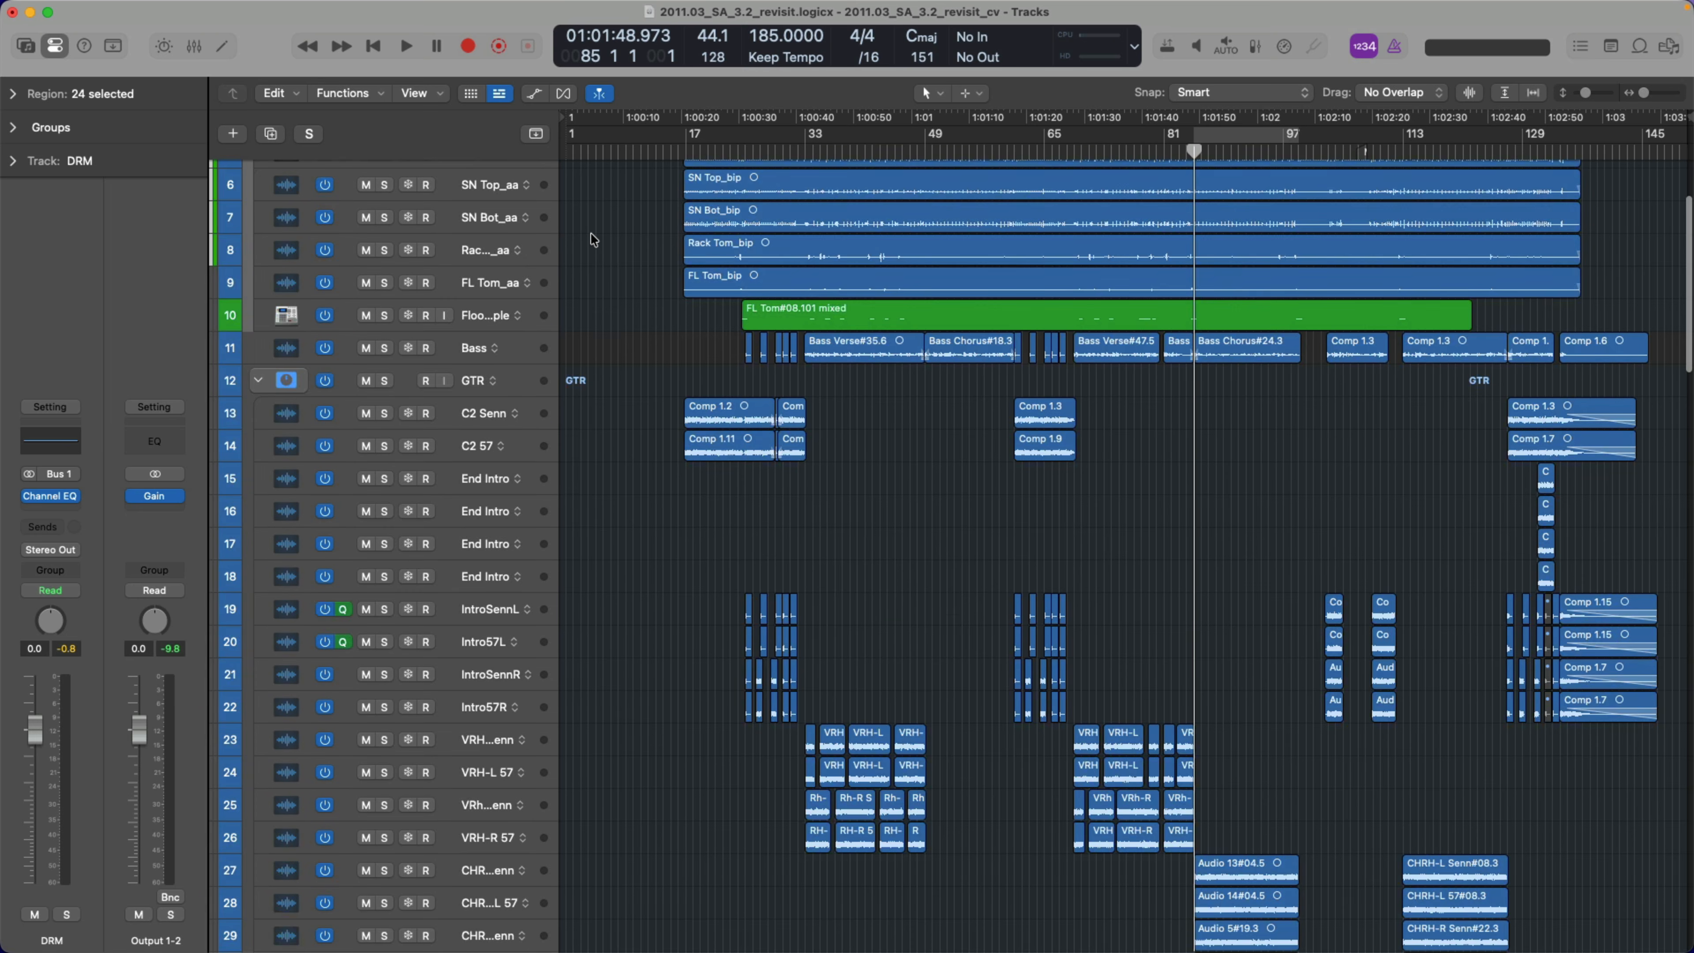
scroll(590, 233, "down", 12)
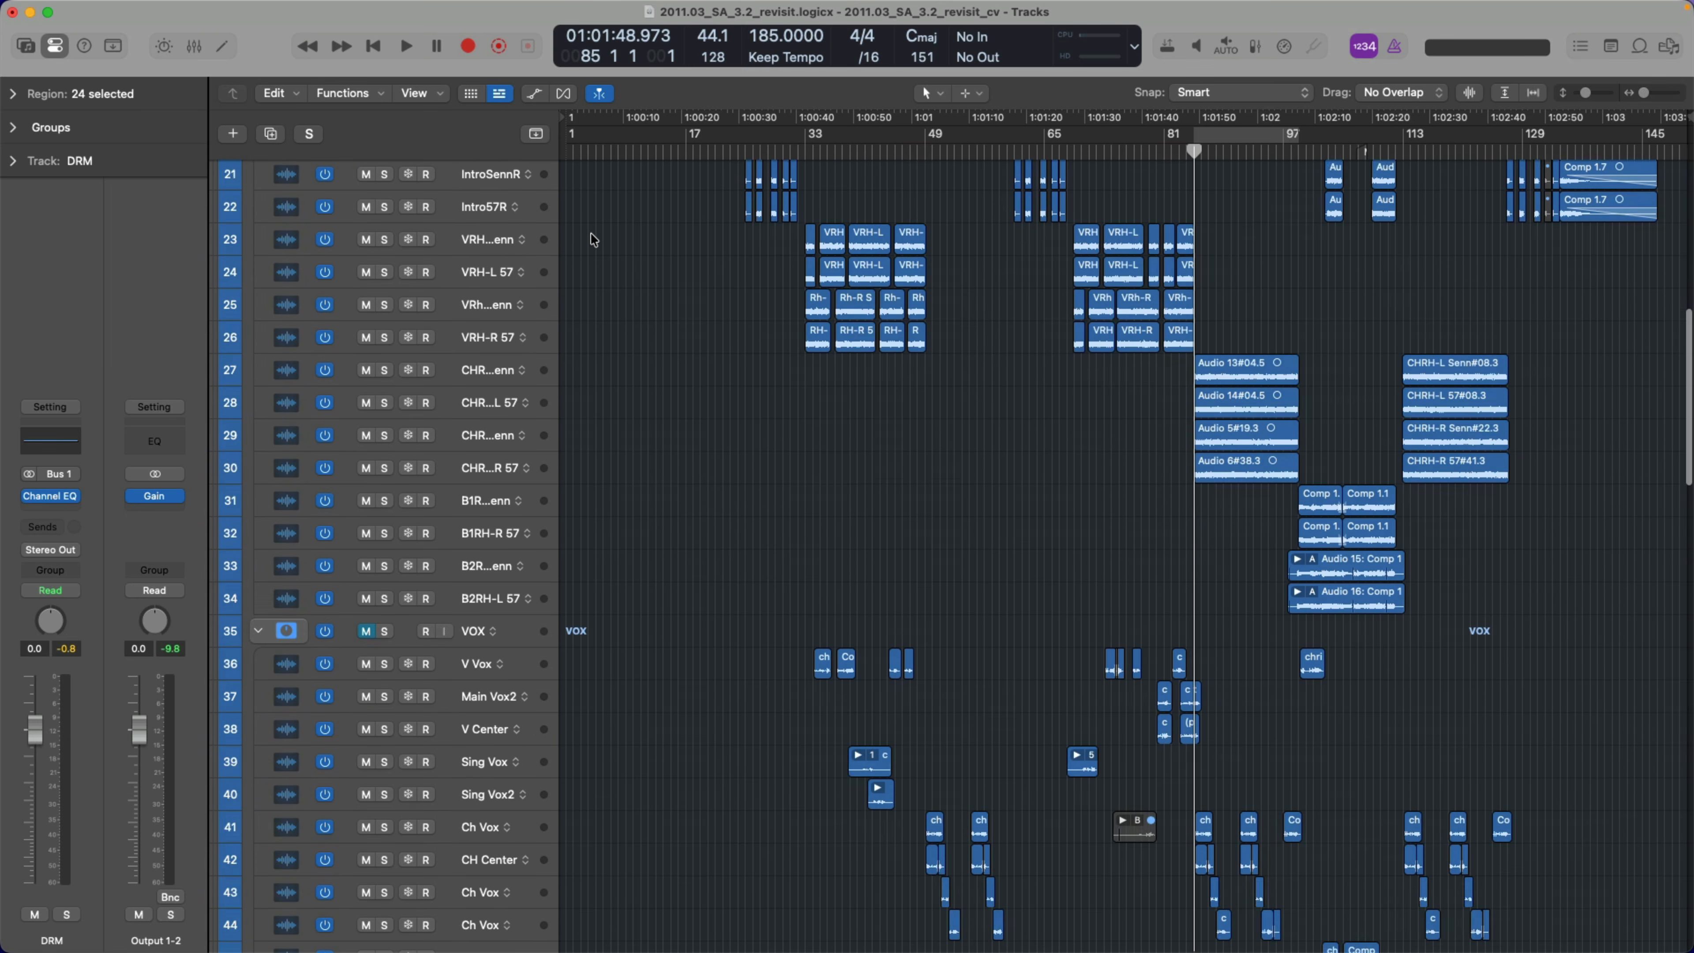
scroll(591, 240, "down", 15)
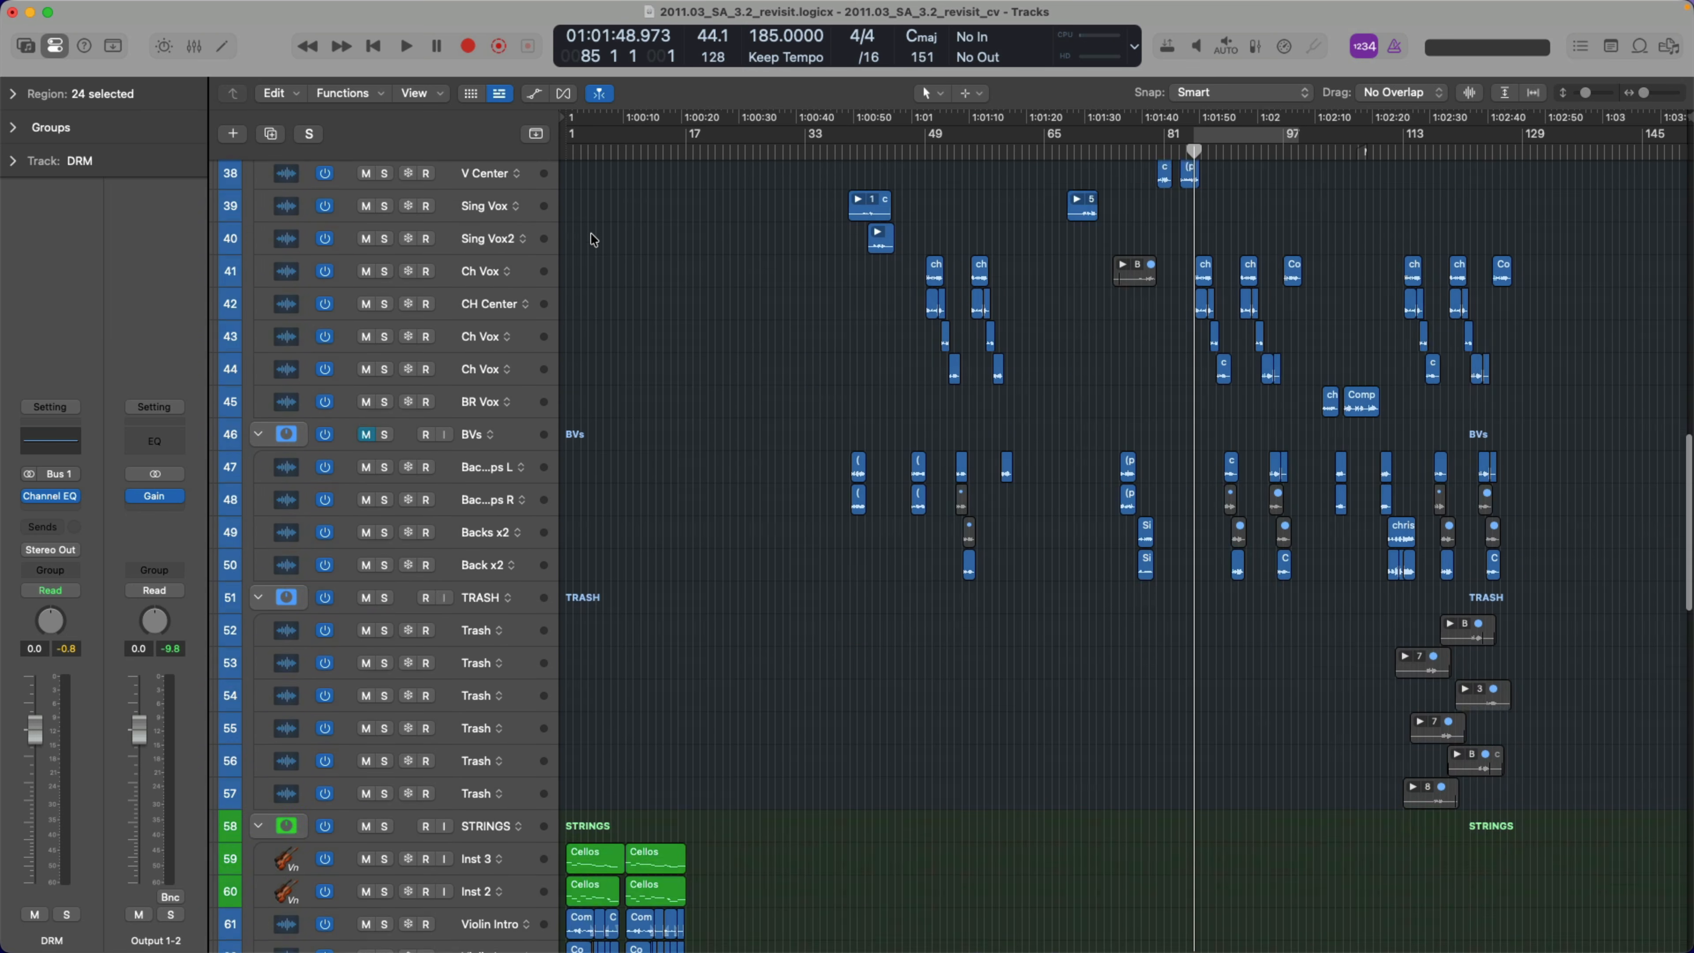
scroll(593, 239, "down", 2)
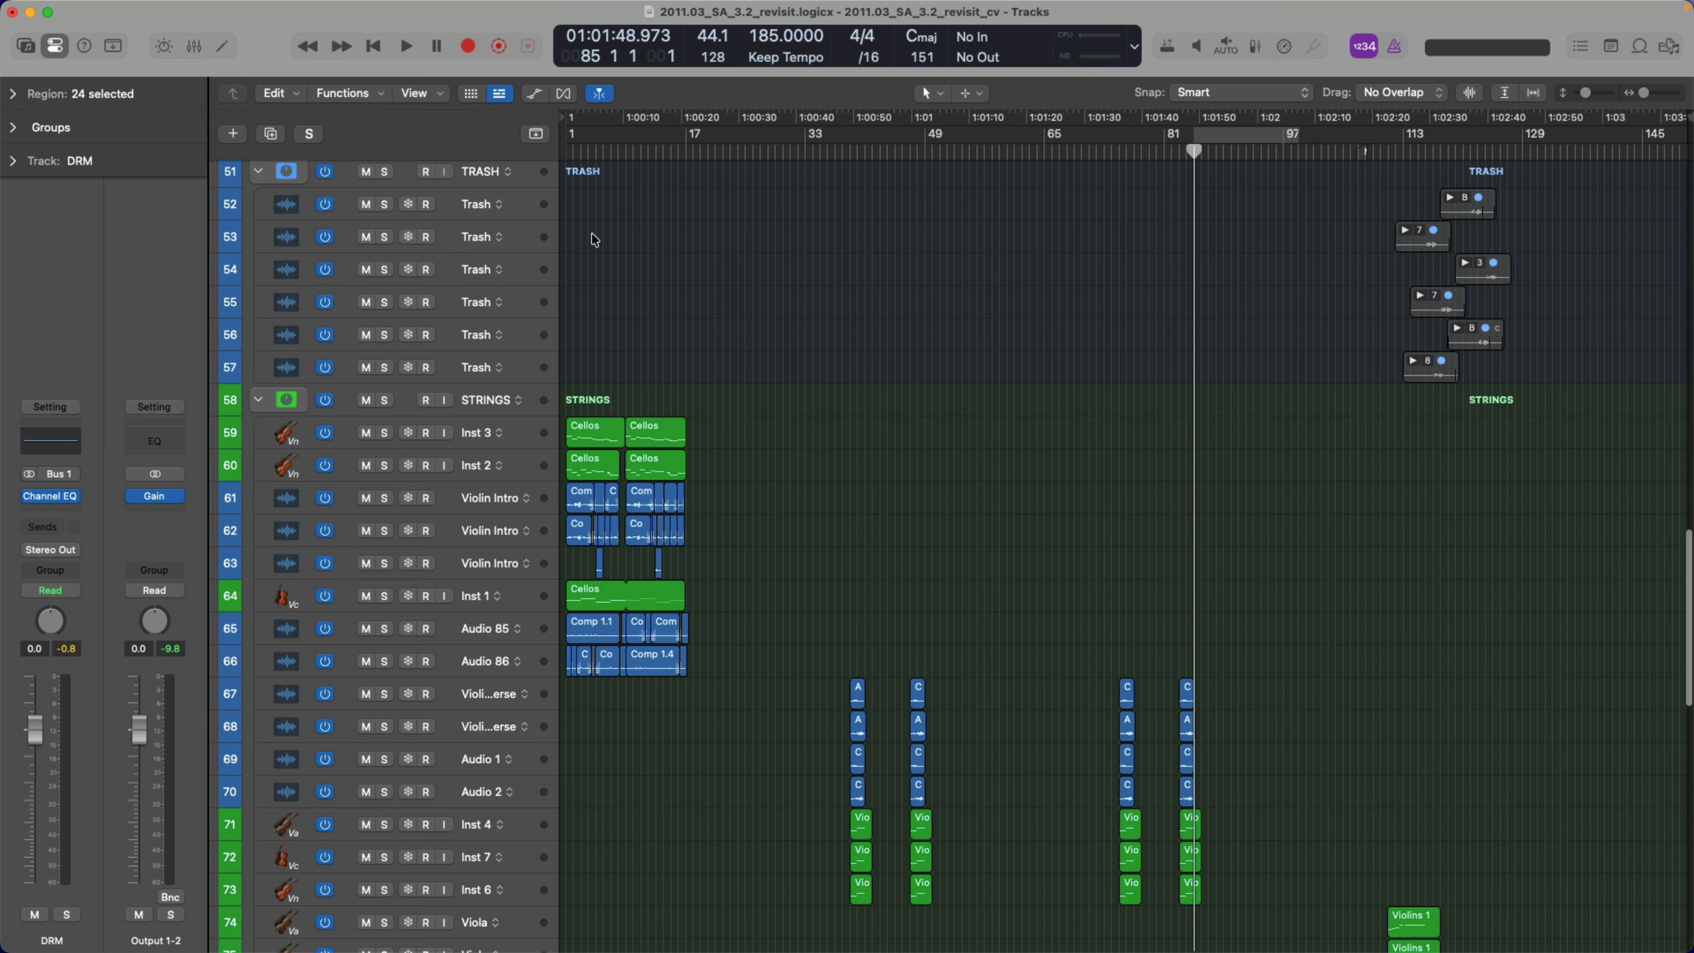
Turn off the TRASH stack and hide it together with its tracks
left_click(483, 243)
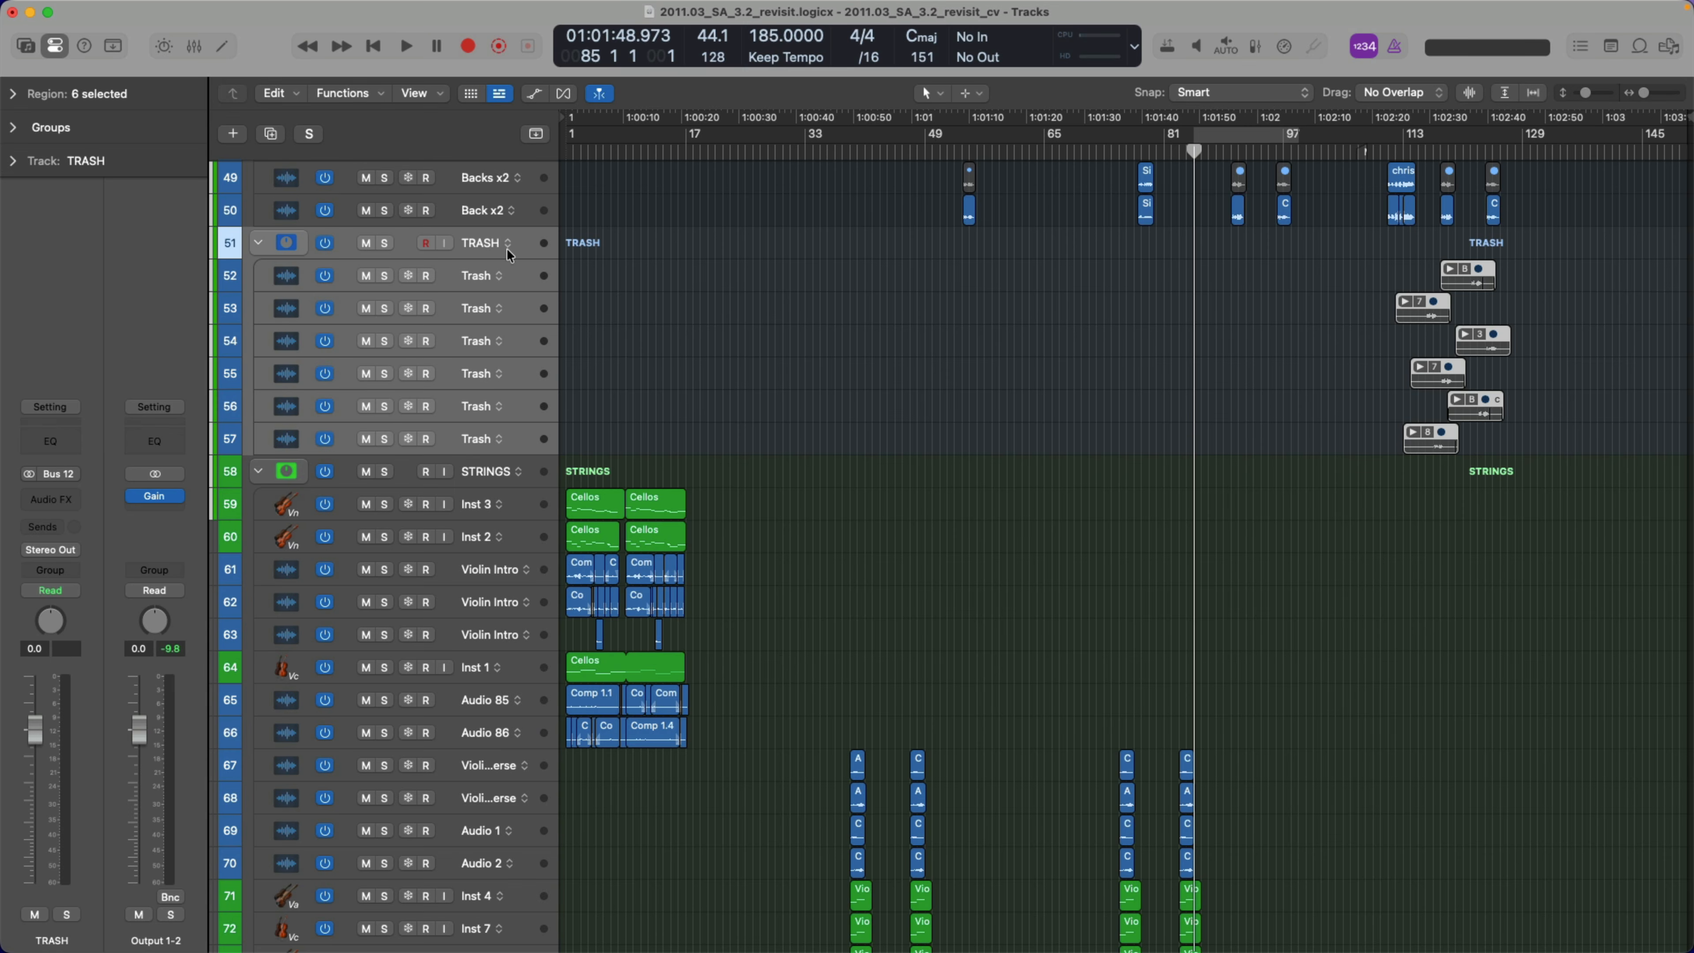
left_click(475, 249)
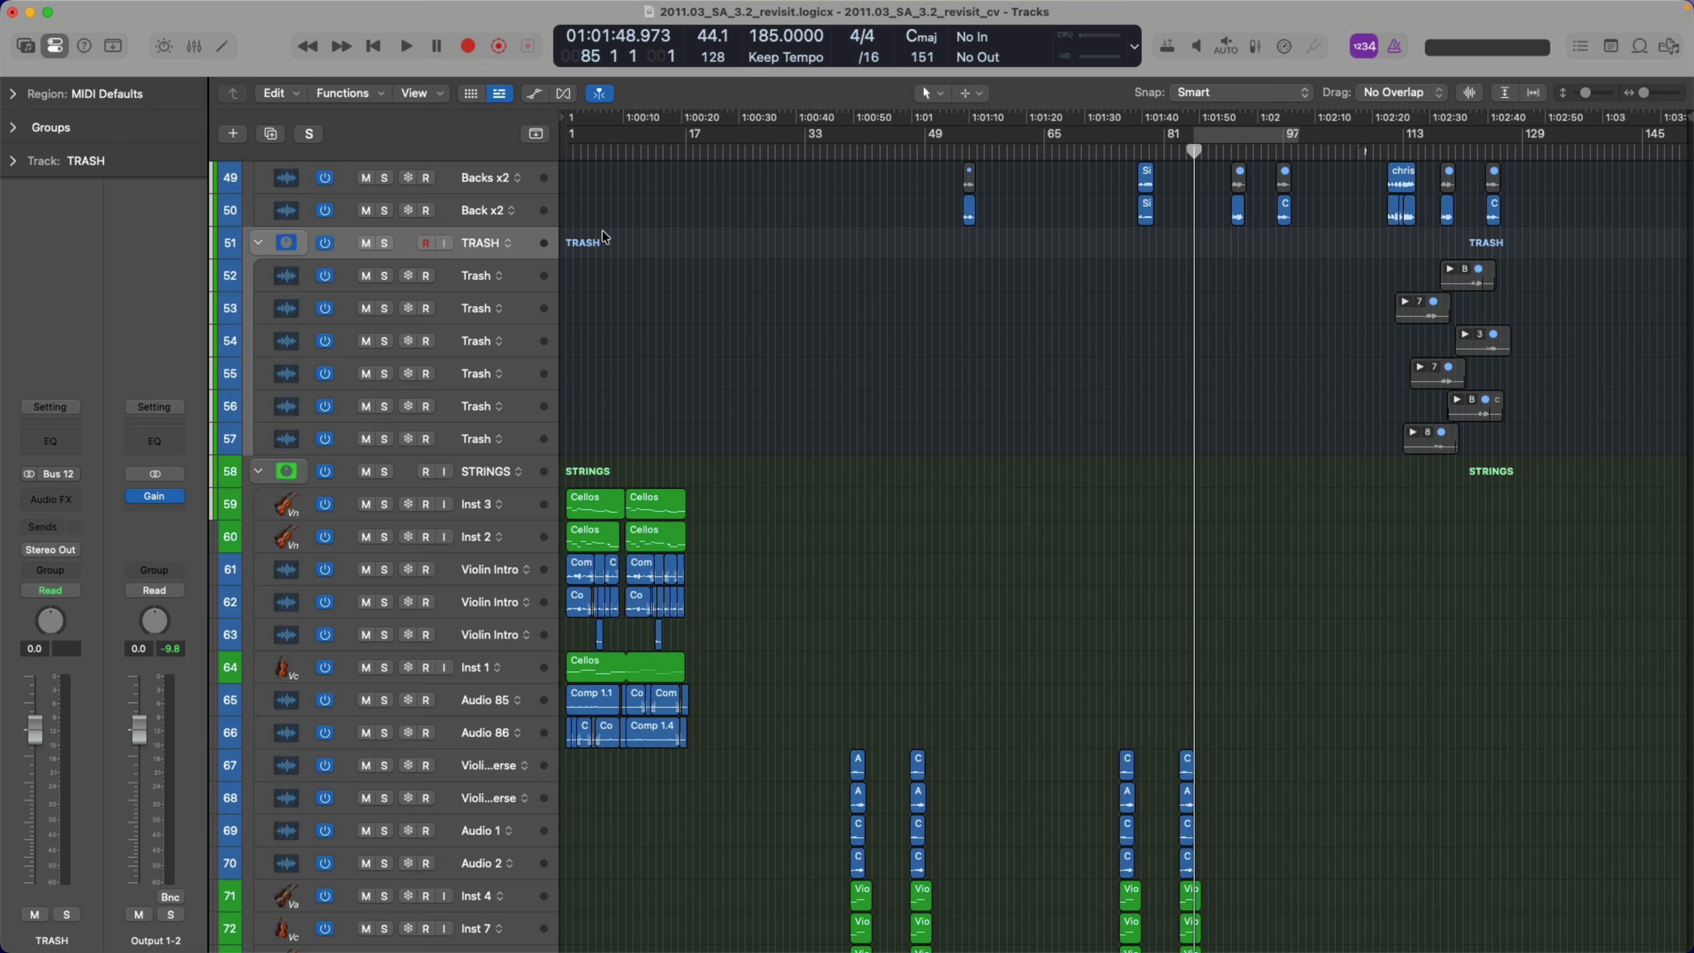
left_click(325, 243)
key("ctrl+h")
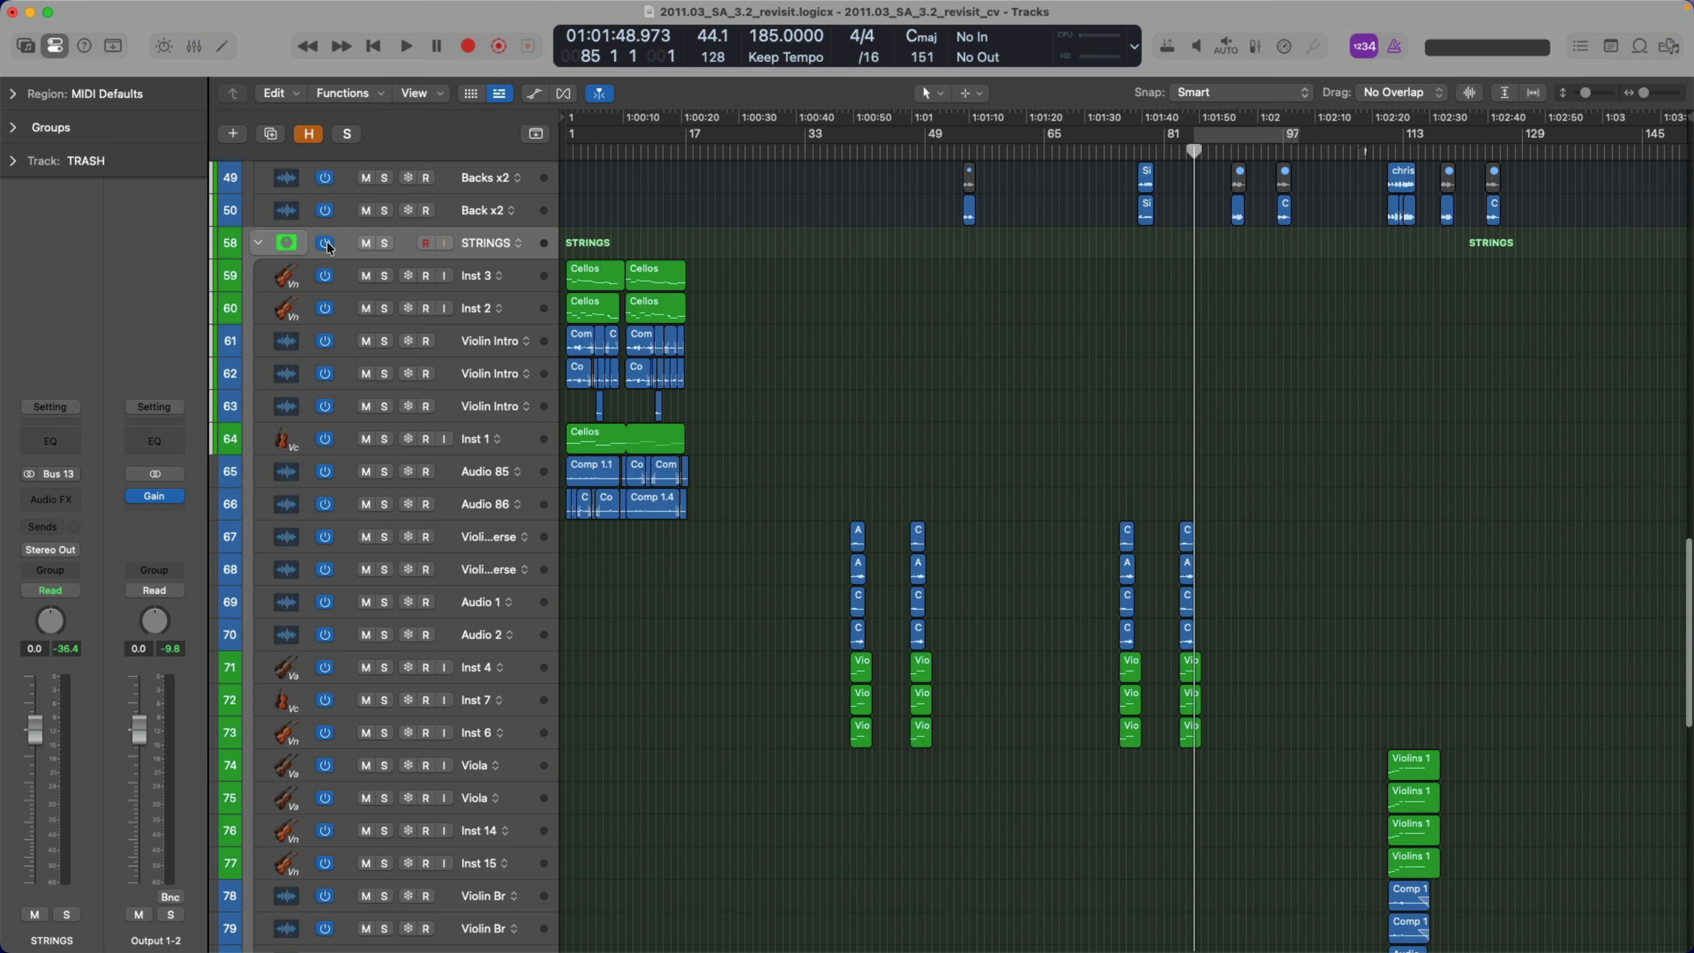
Turn off and hide all software instrument tracks in the STRINGS stack together with its muted violin and viola takes, tracks 87 to 94
left_click(475, 277)
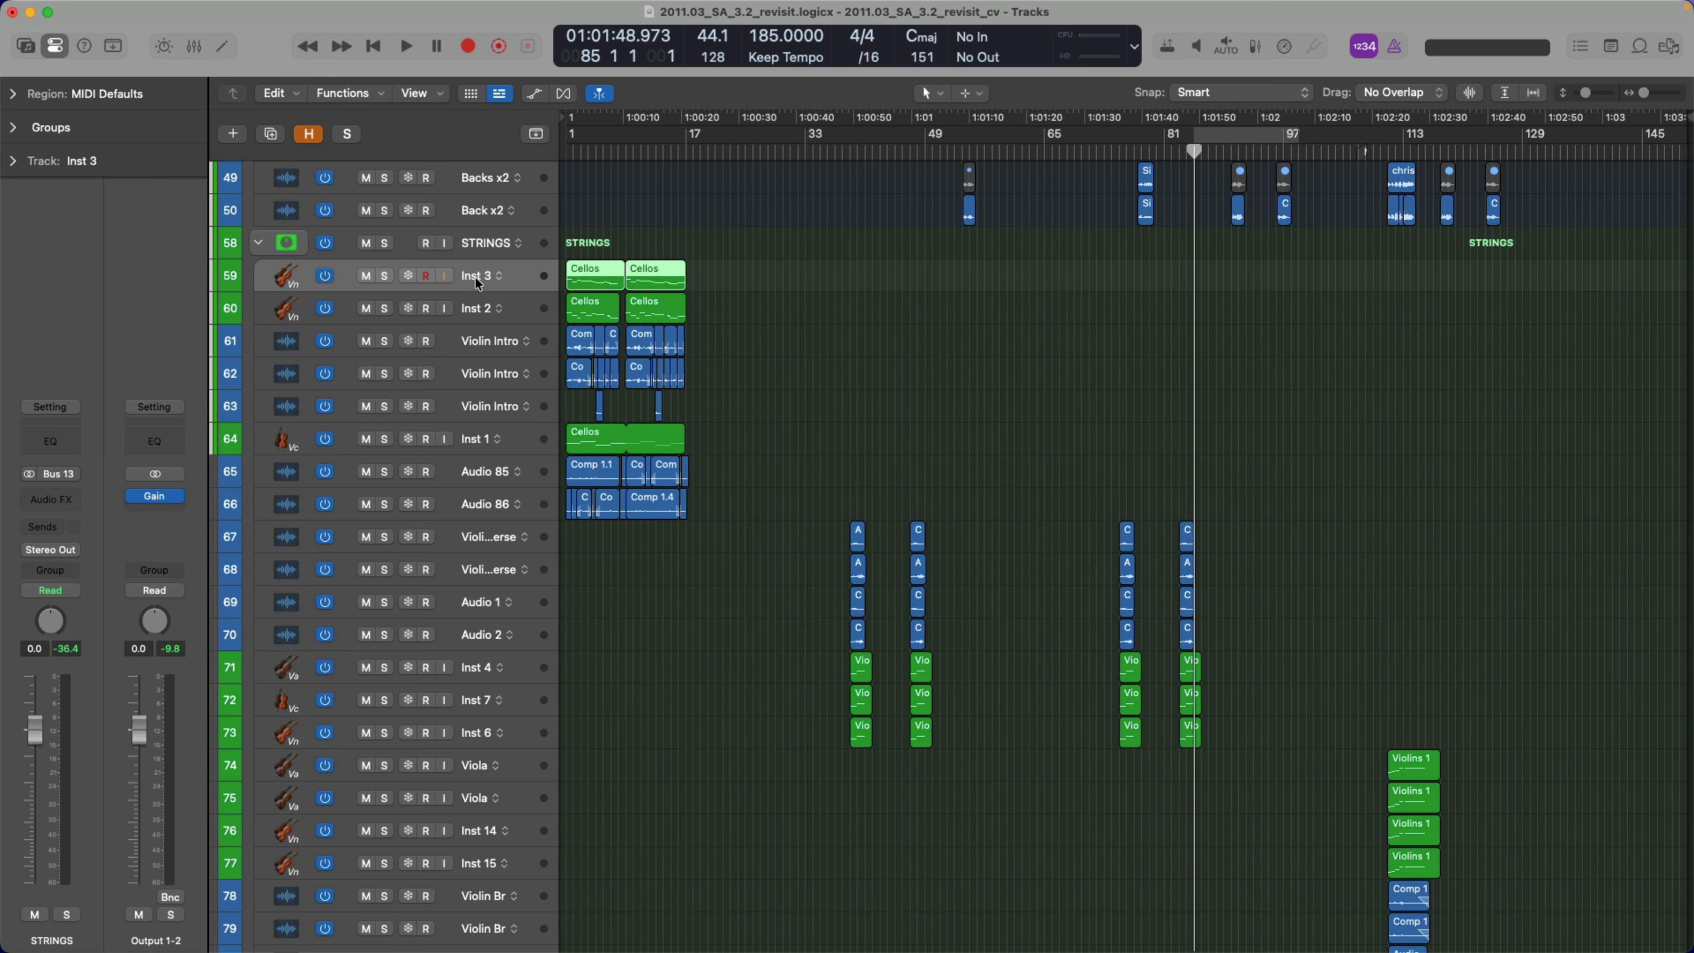
left_click(475, 307, "super")
left_click(474, 437, "super")
scroll(487, 368, "down", 5)
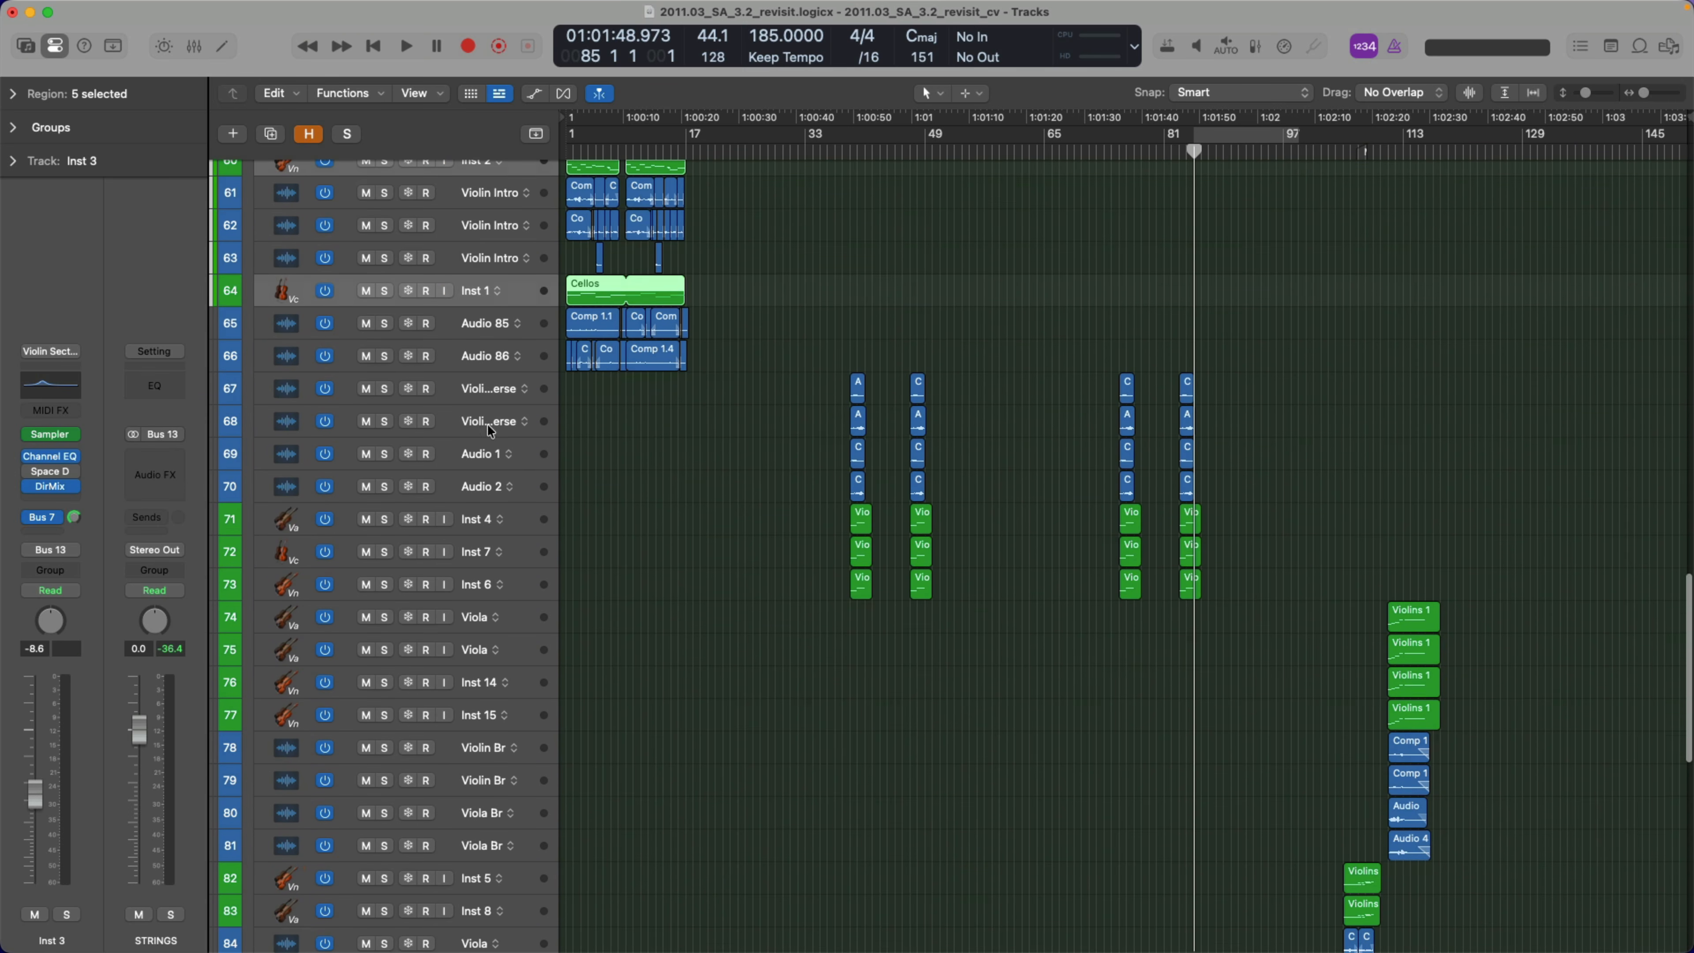
left_click(482, 519, "super")
left_click(476, 584, "shift")
scroll(475, 577, "down", 7)
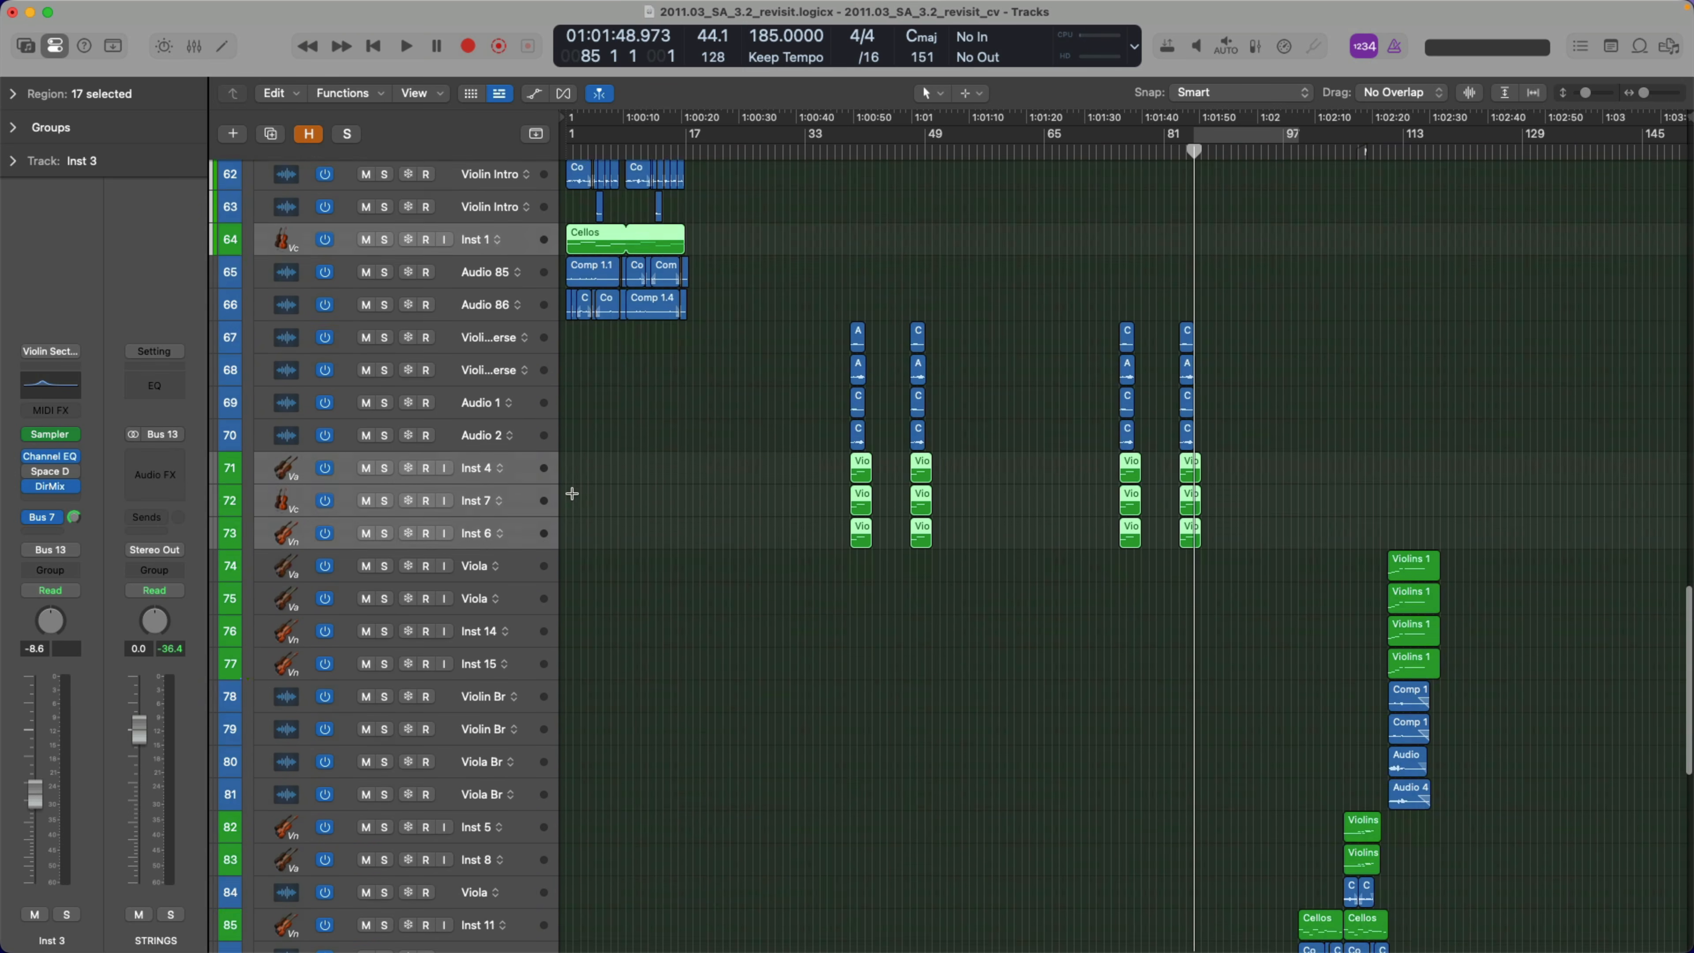
left_click(474, 403, "shift")
left_click(473, 497, "shift")
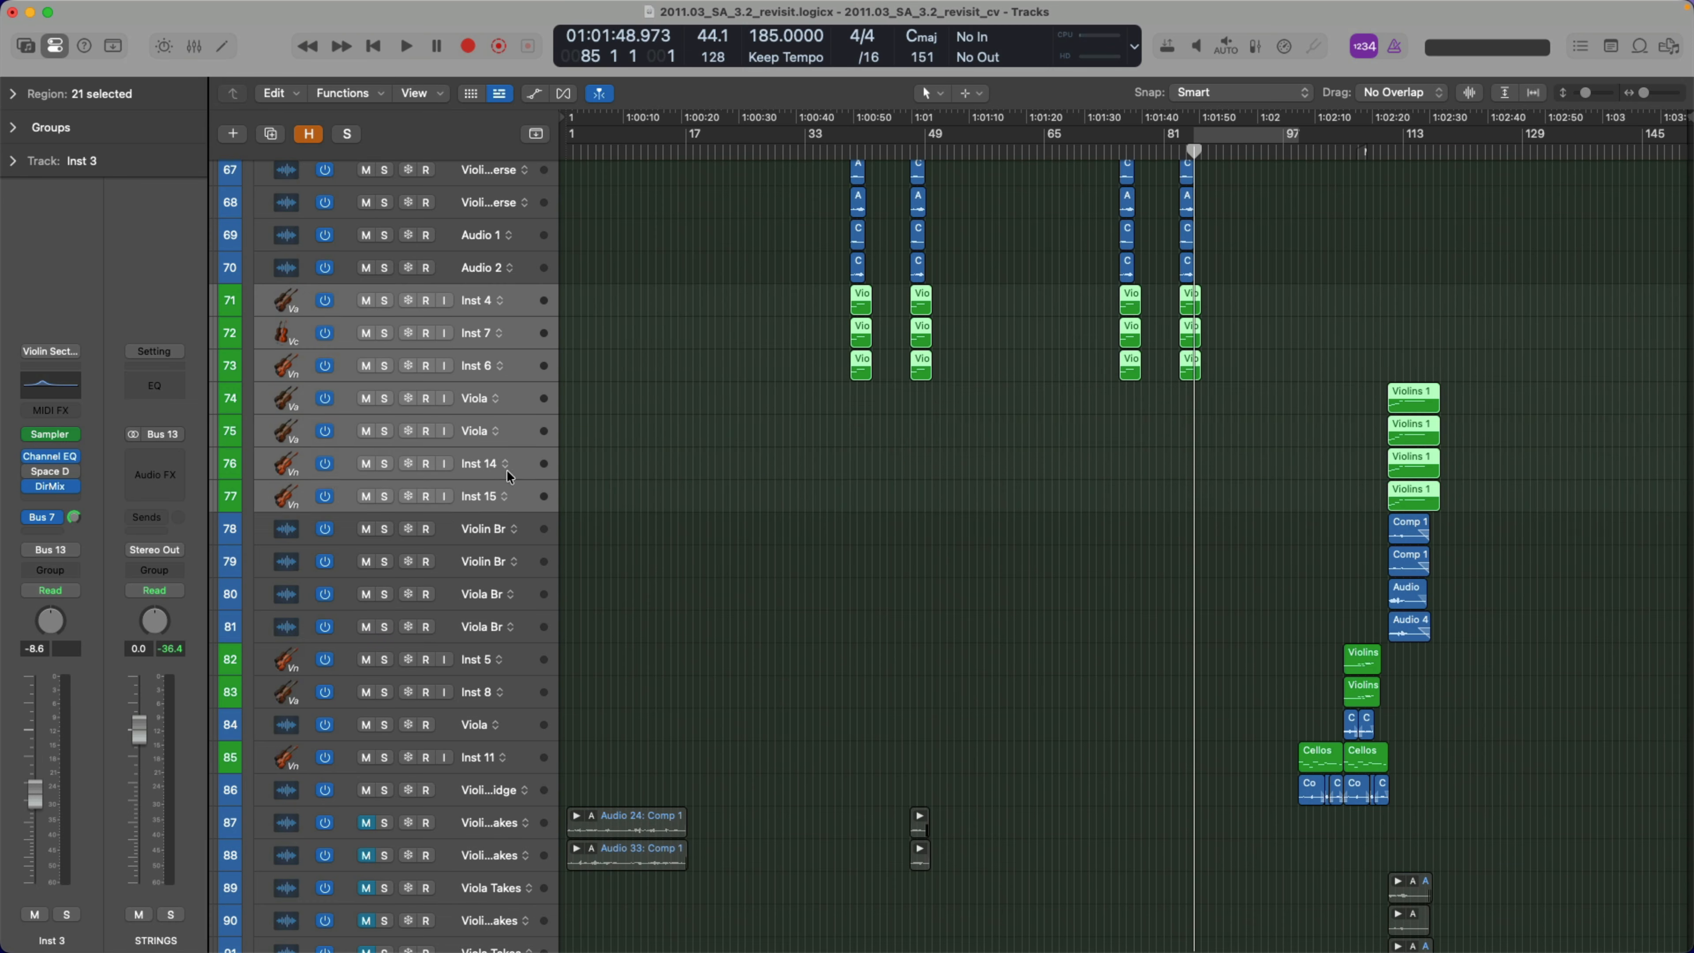
scroll(507, 470, "down", 5)
left_click(480, 483, "super")
left_click(480, 483, "super")
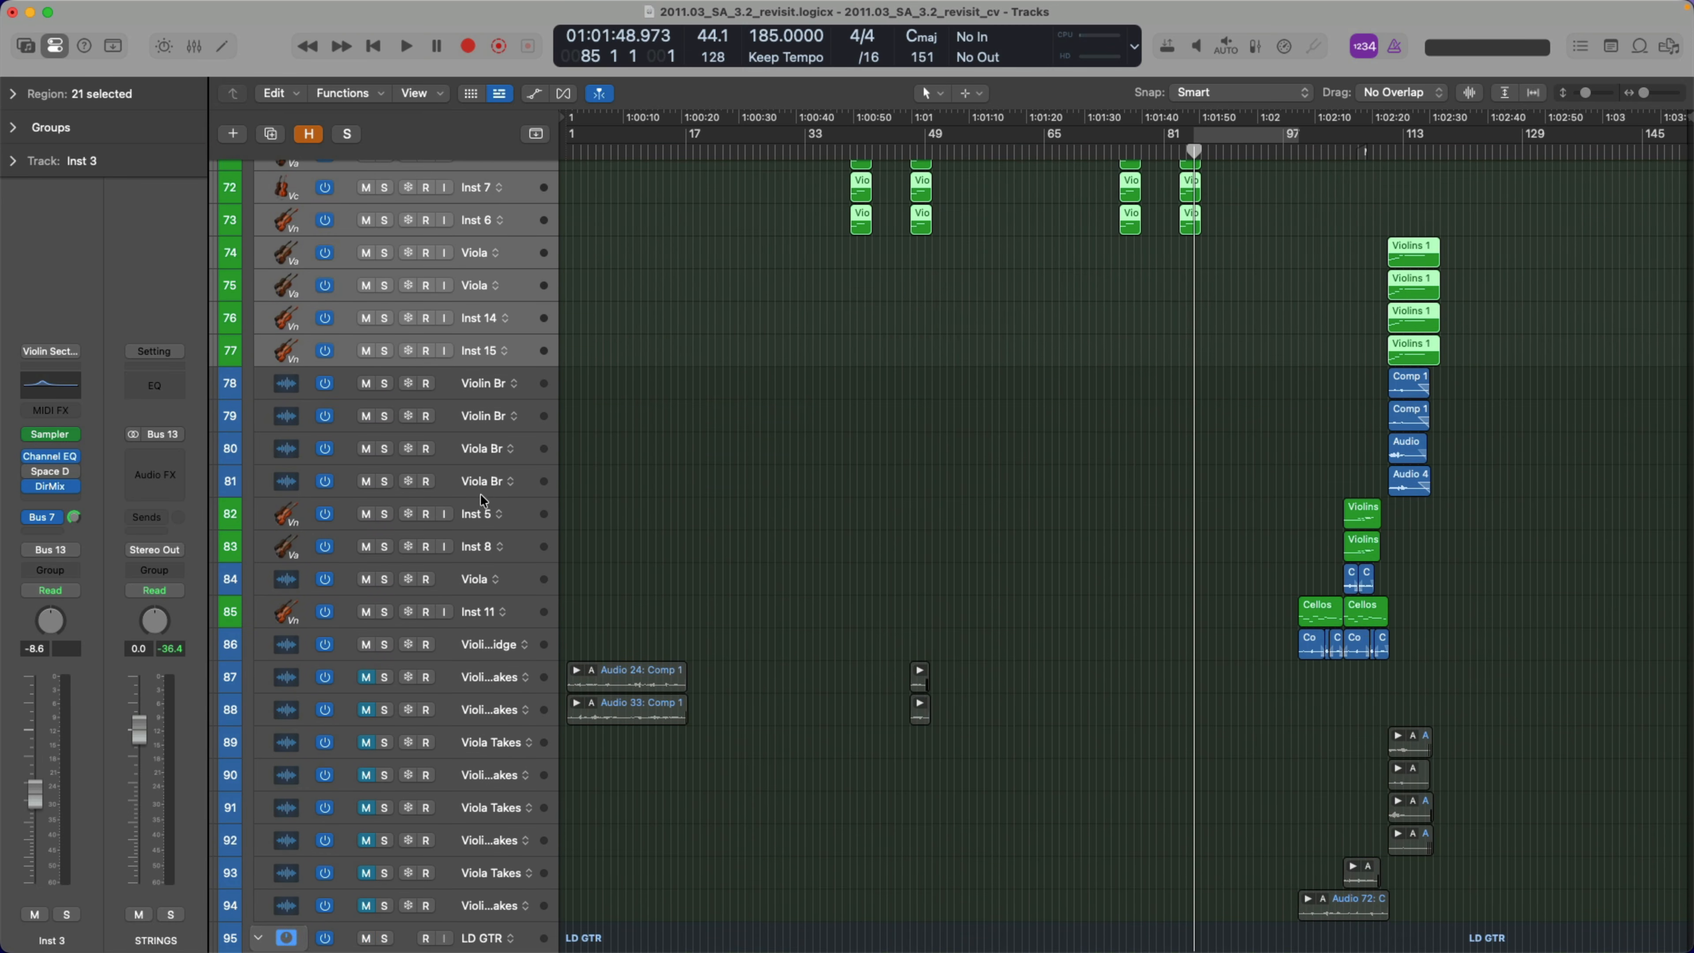
left_click(477, 514, "super")
left_click(473, 544, "super")
scroll(487, 507, "down", 5)
left_click(479, 449, "super")
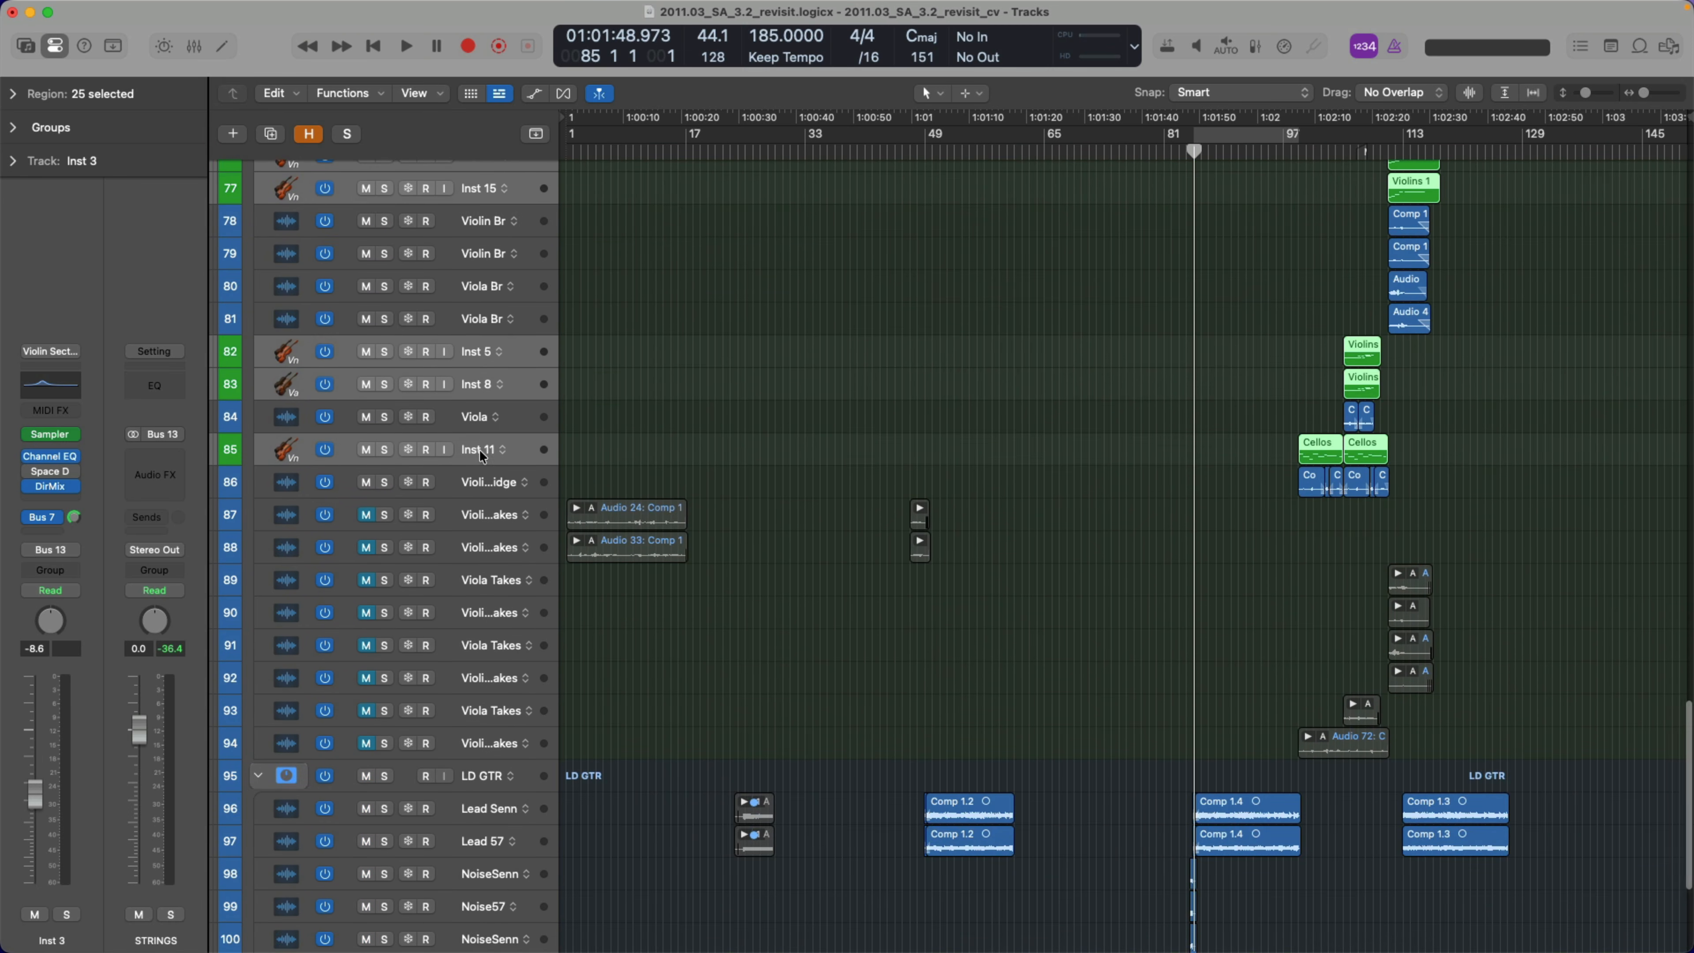
left_click(472, 515, "super")
left_click(477, 735, "shift")
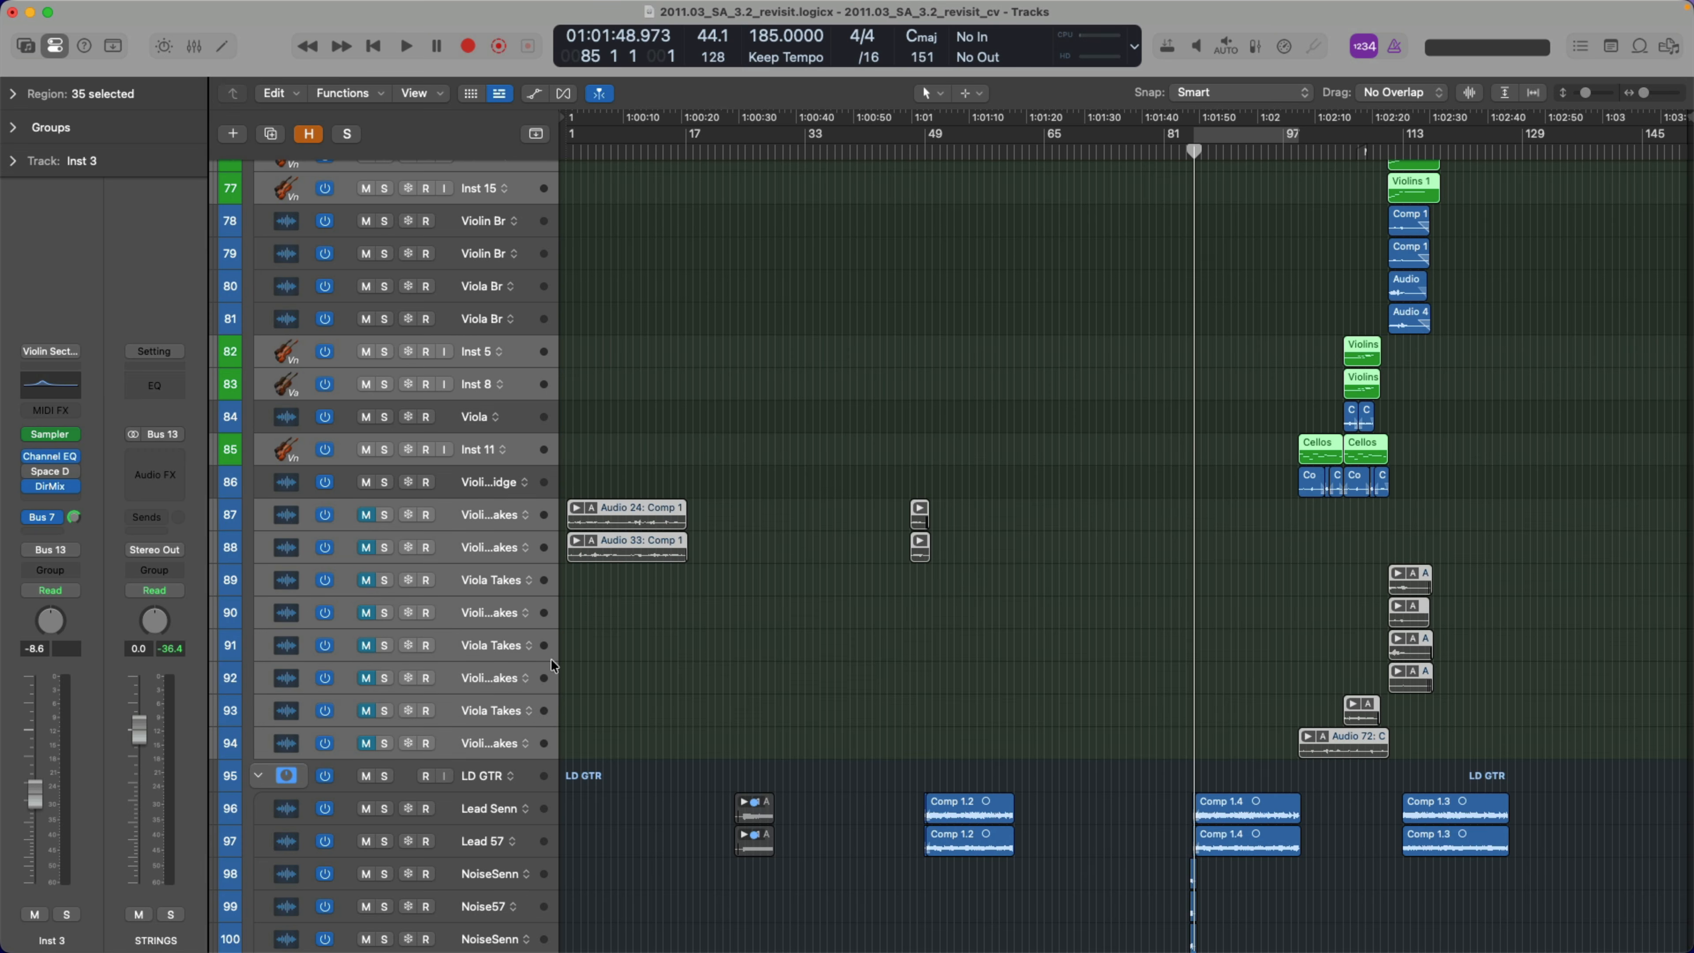
left_click(324, 515)
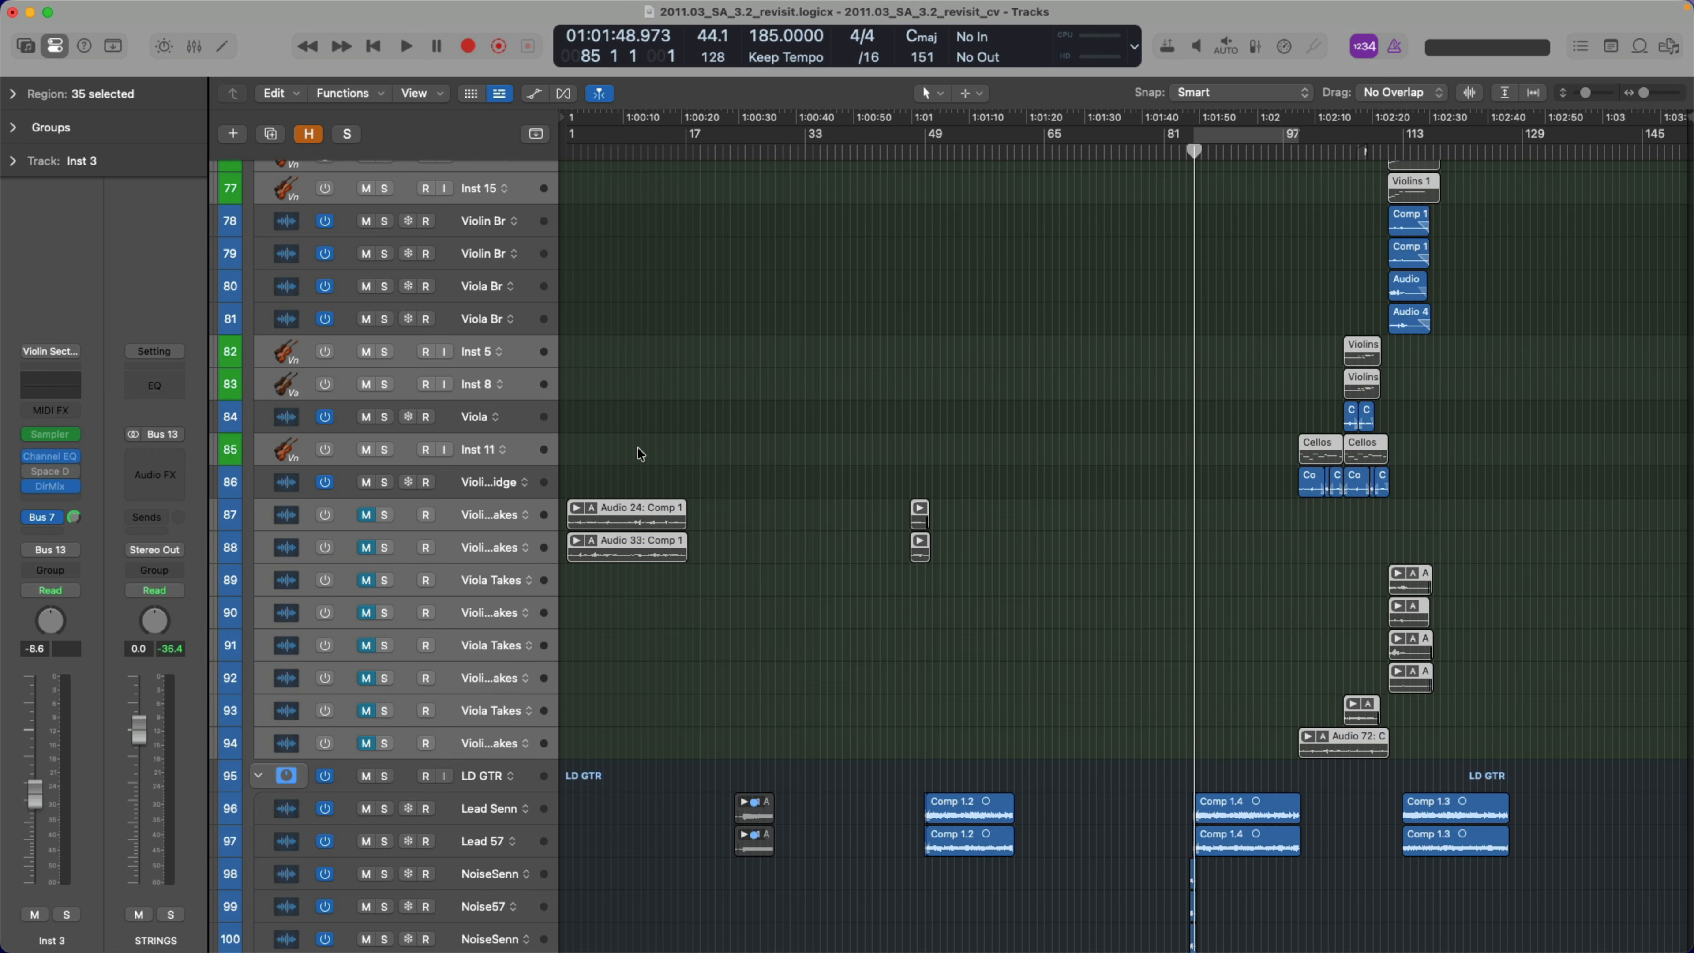
key("ctrl+h")
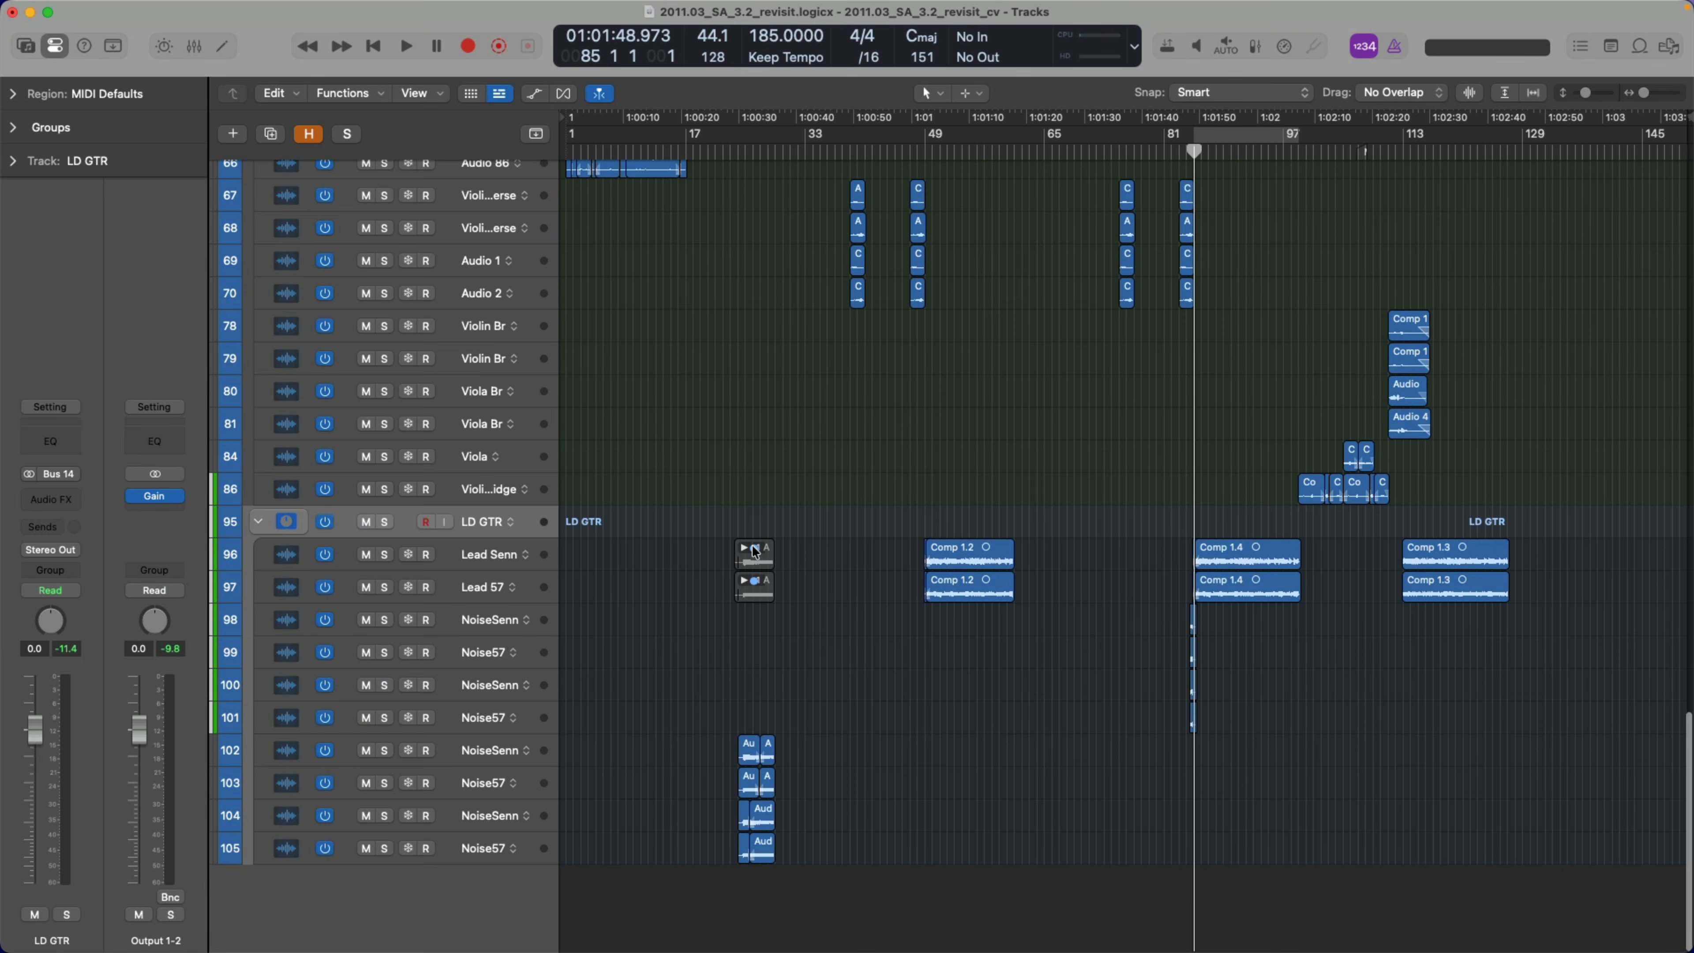
Delete the two muted take regions at the start of the Lead Senn and Lead 57 tracks
left_click_drag(725, 550, 864, 596)
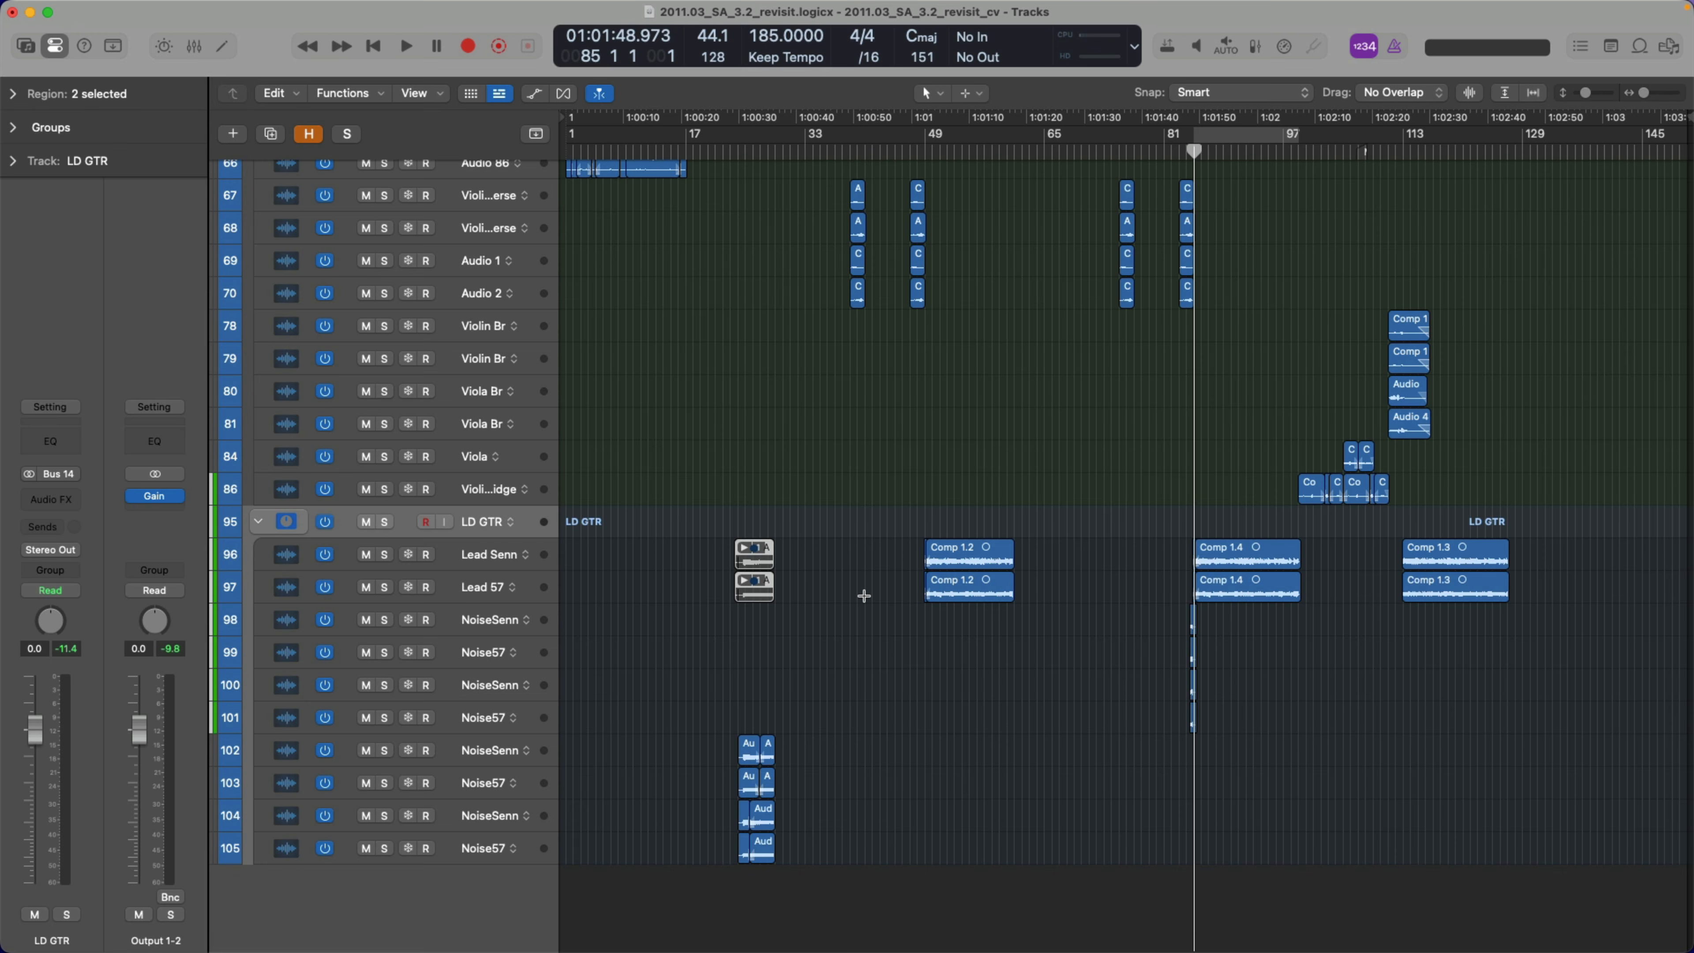
key("Delete")
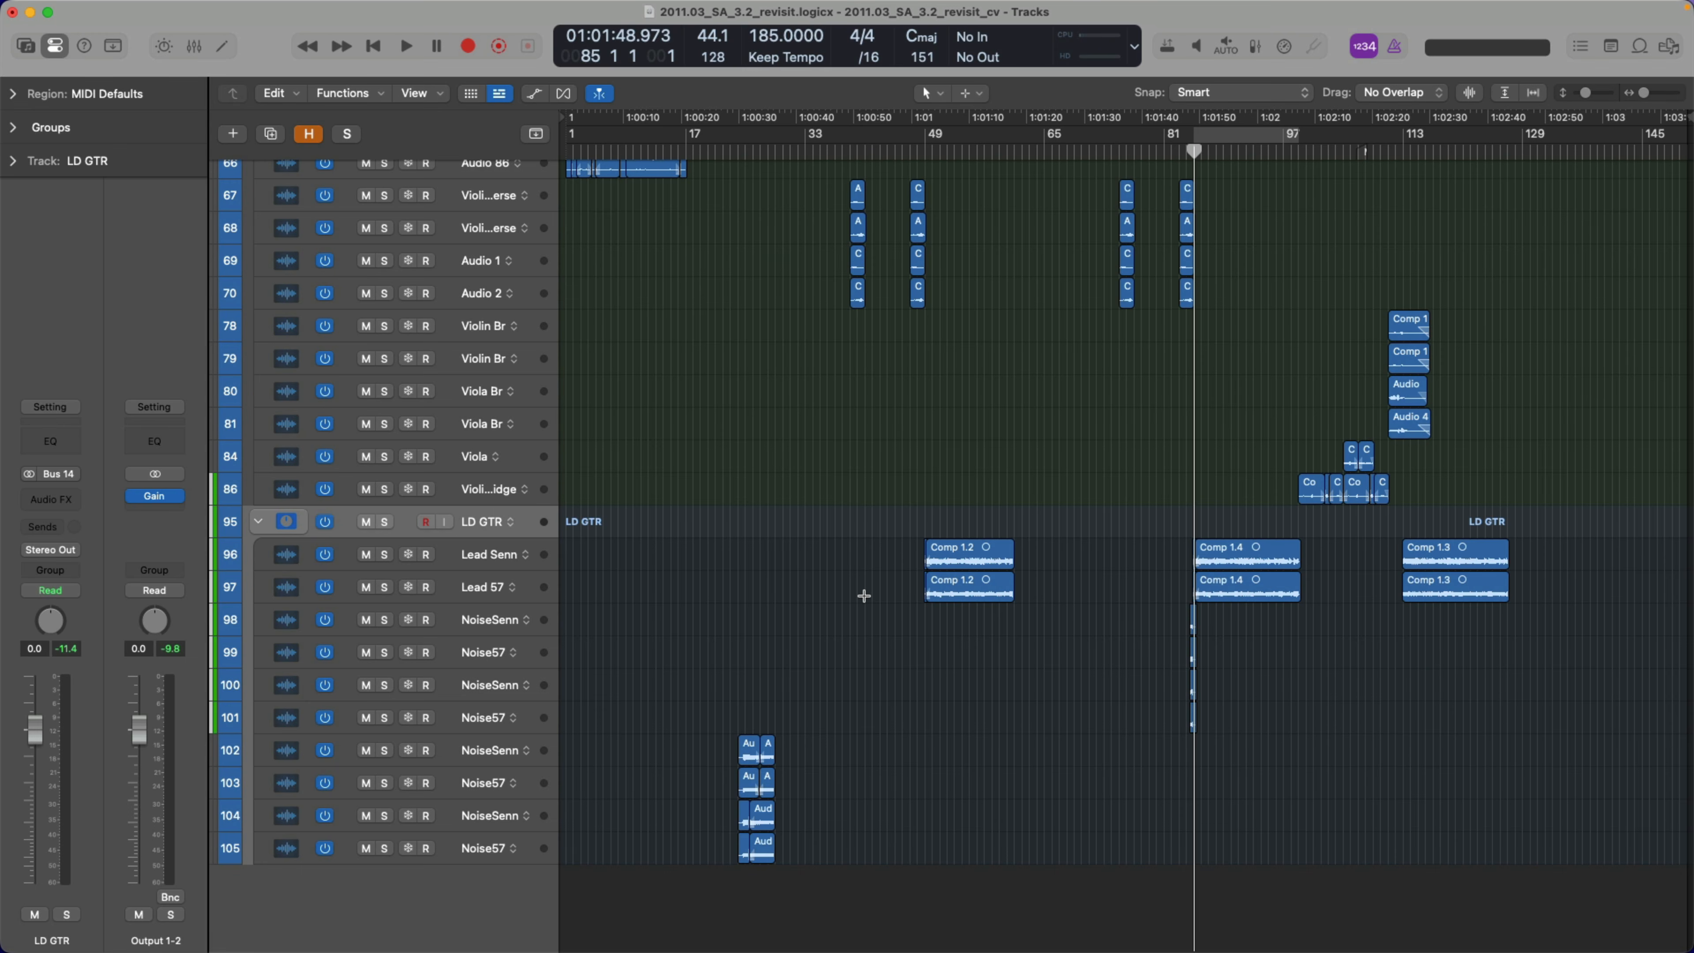
key("z")
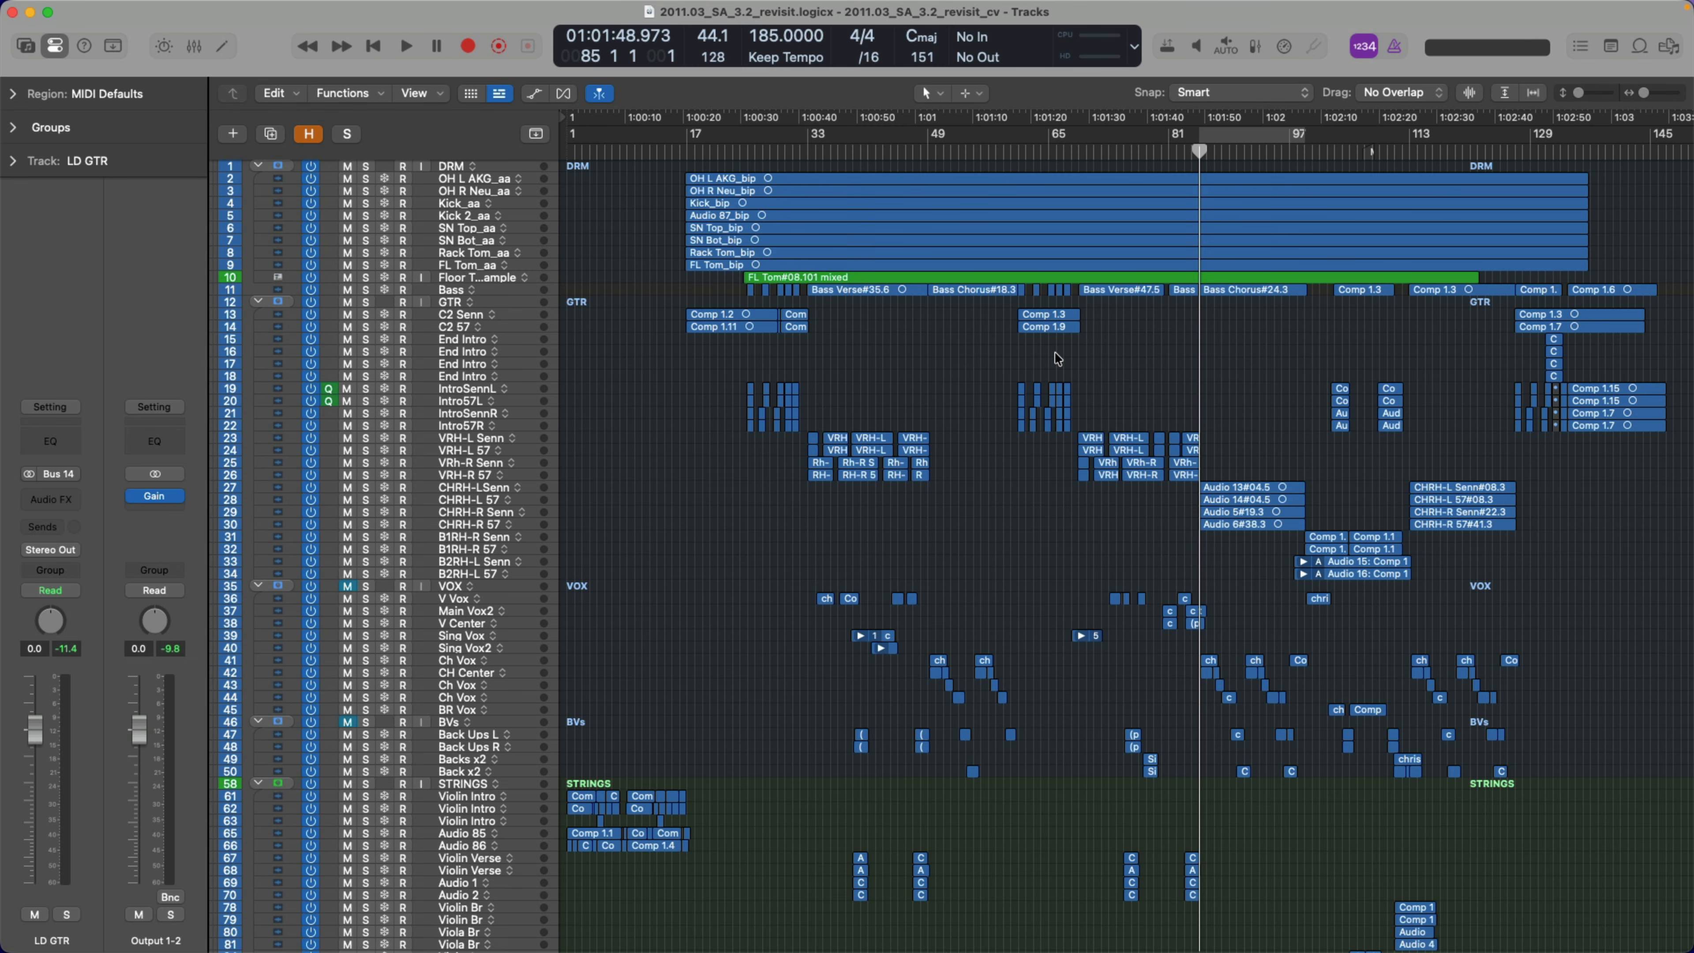
Collapse all track stacks and color the DRM, GTR, VOX, BVs, STRINGS and LD GTR stacks bright magenta, leaving out Bass
scroll(861, 331, "down", 5)
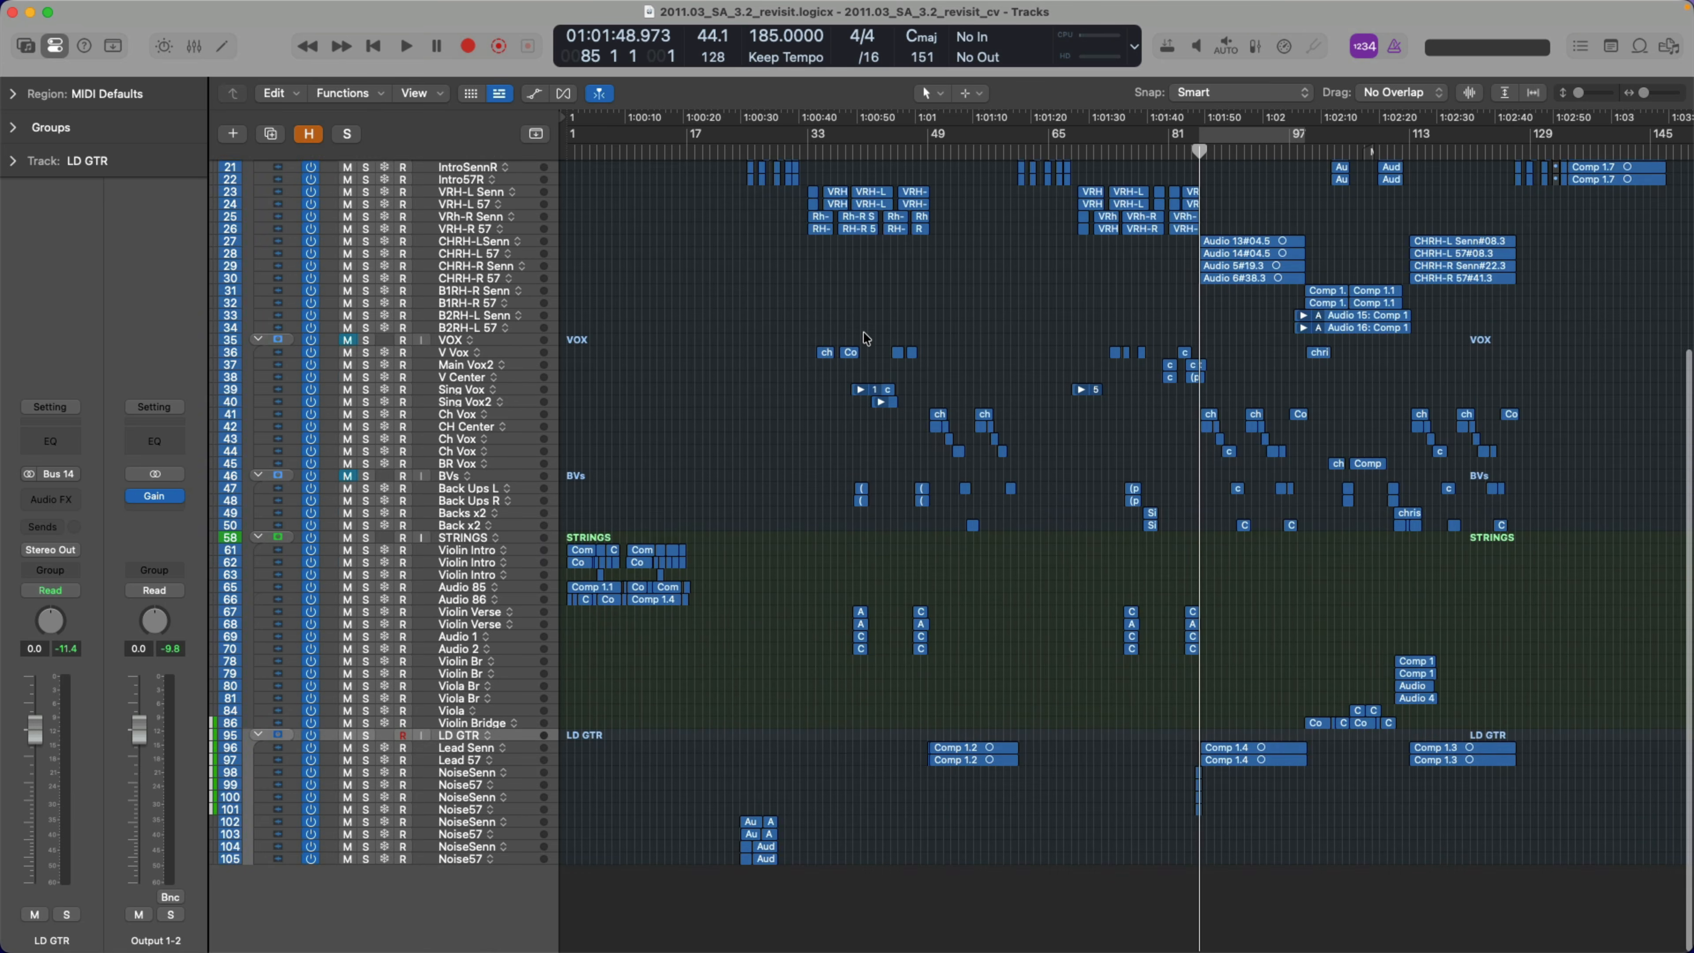
scroll(864, 332, "up", 4)
scroll(864, 334, "up", 1)
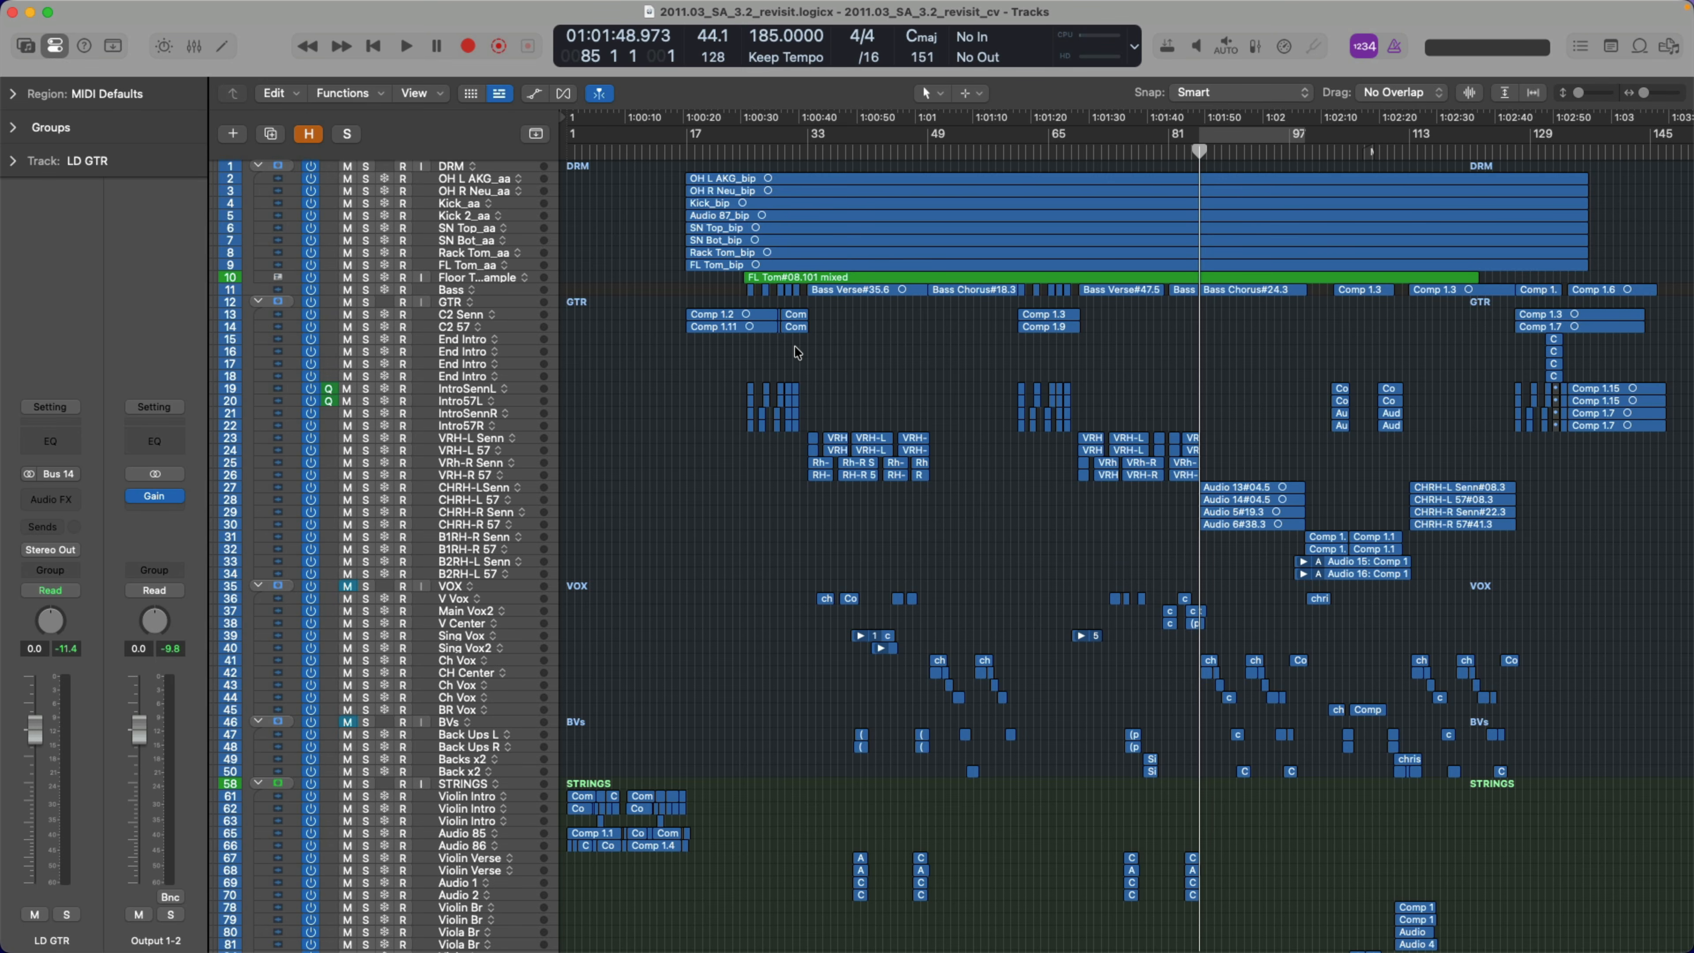
left_click(259, 165, "alt")
left_click(446, 225, "shift")
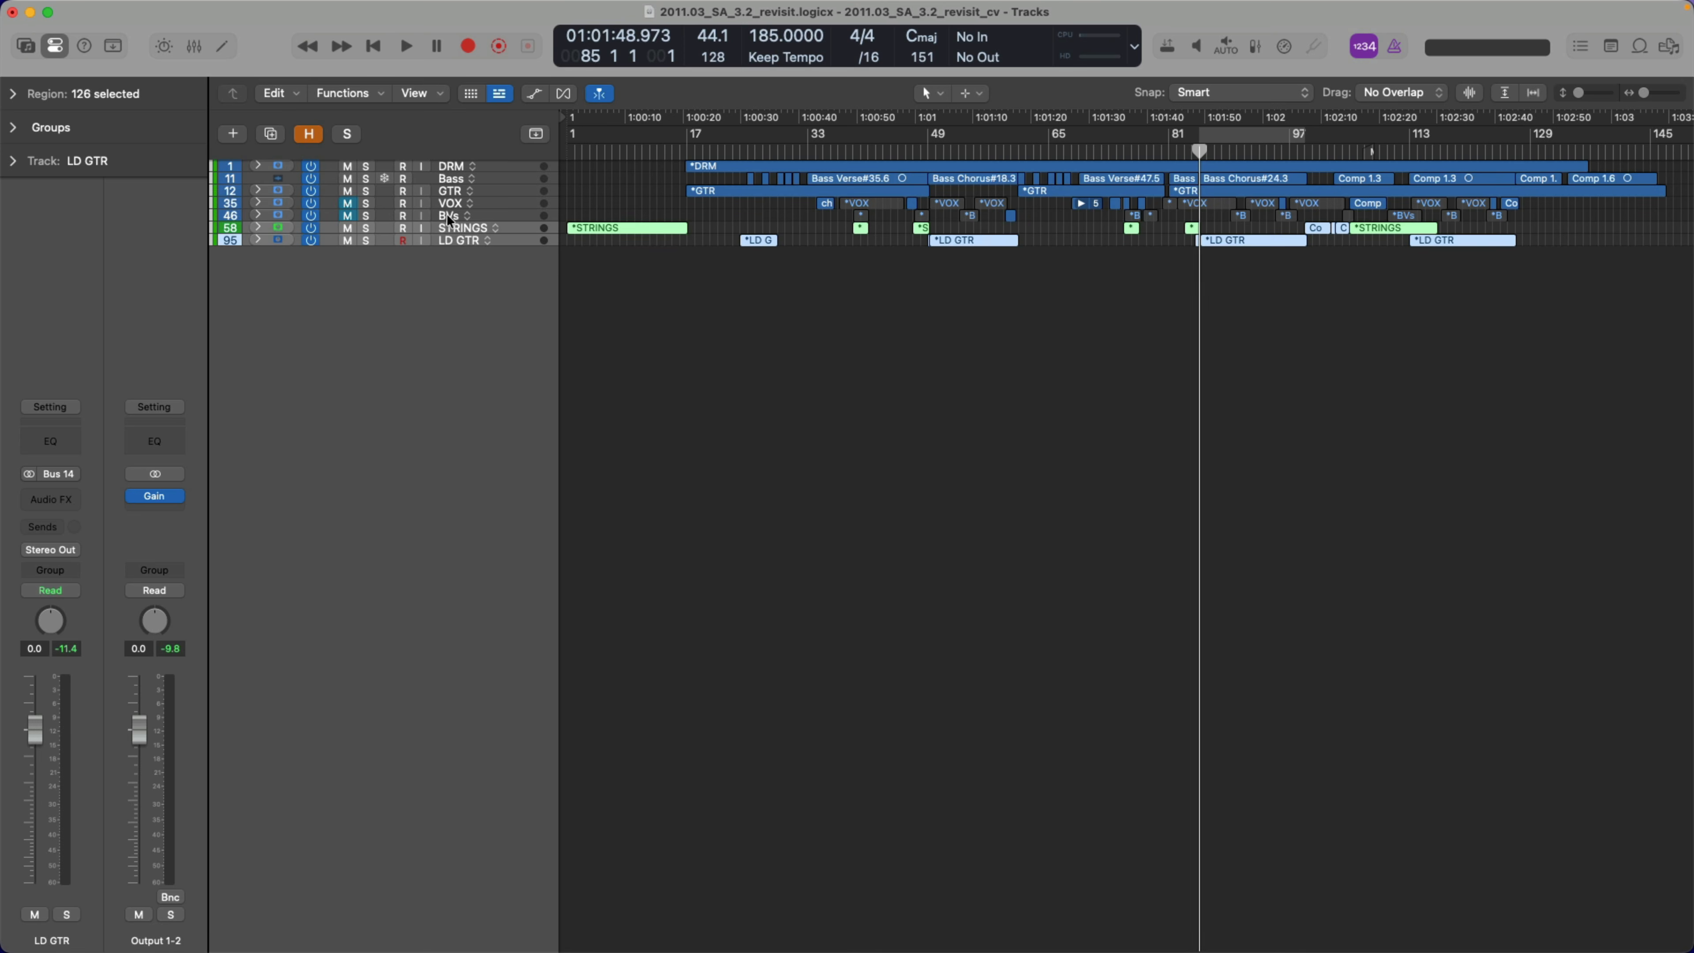
left_click(449, 216, "shift")
left_click(451, 203, "shift")
left_click(451, 191, "shift")
left_click(453, 167, "shift")
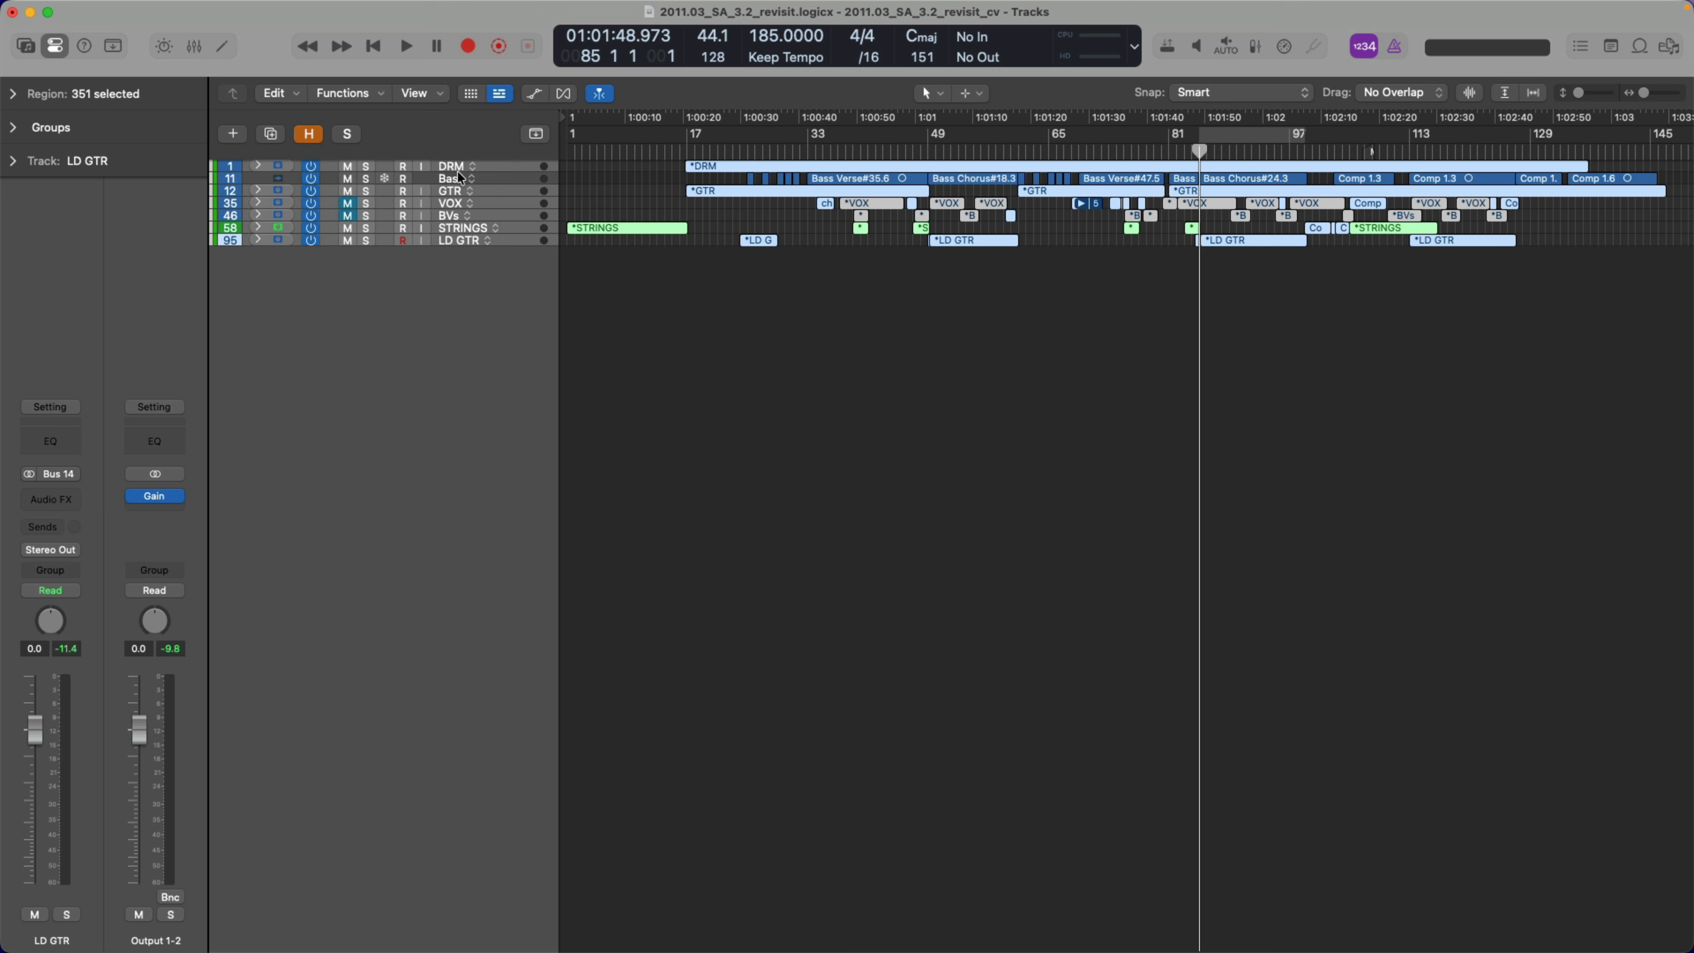
key("alt+c")
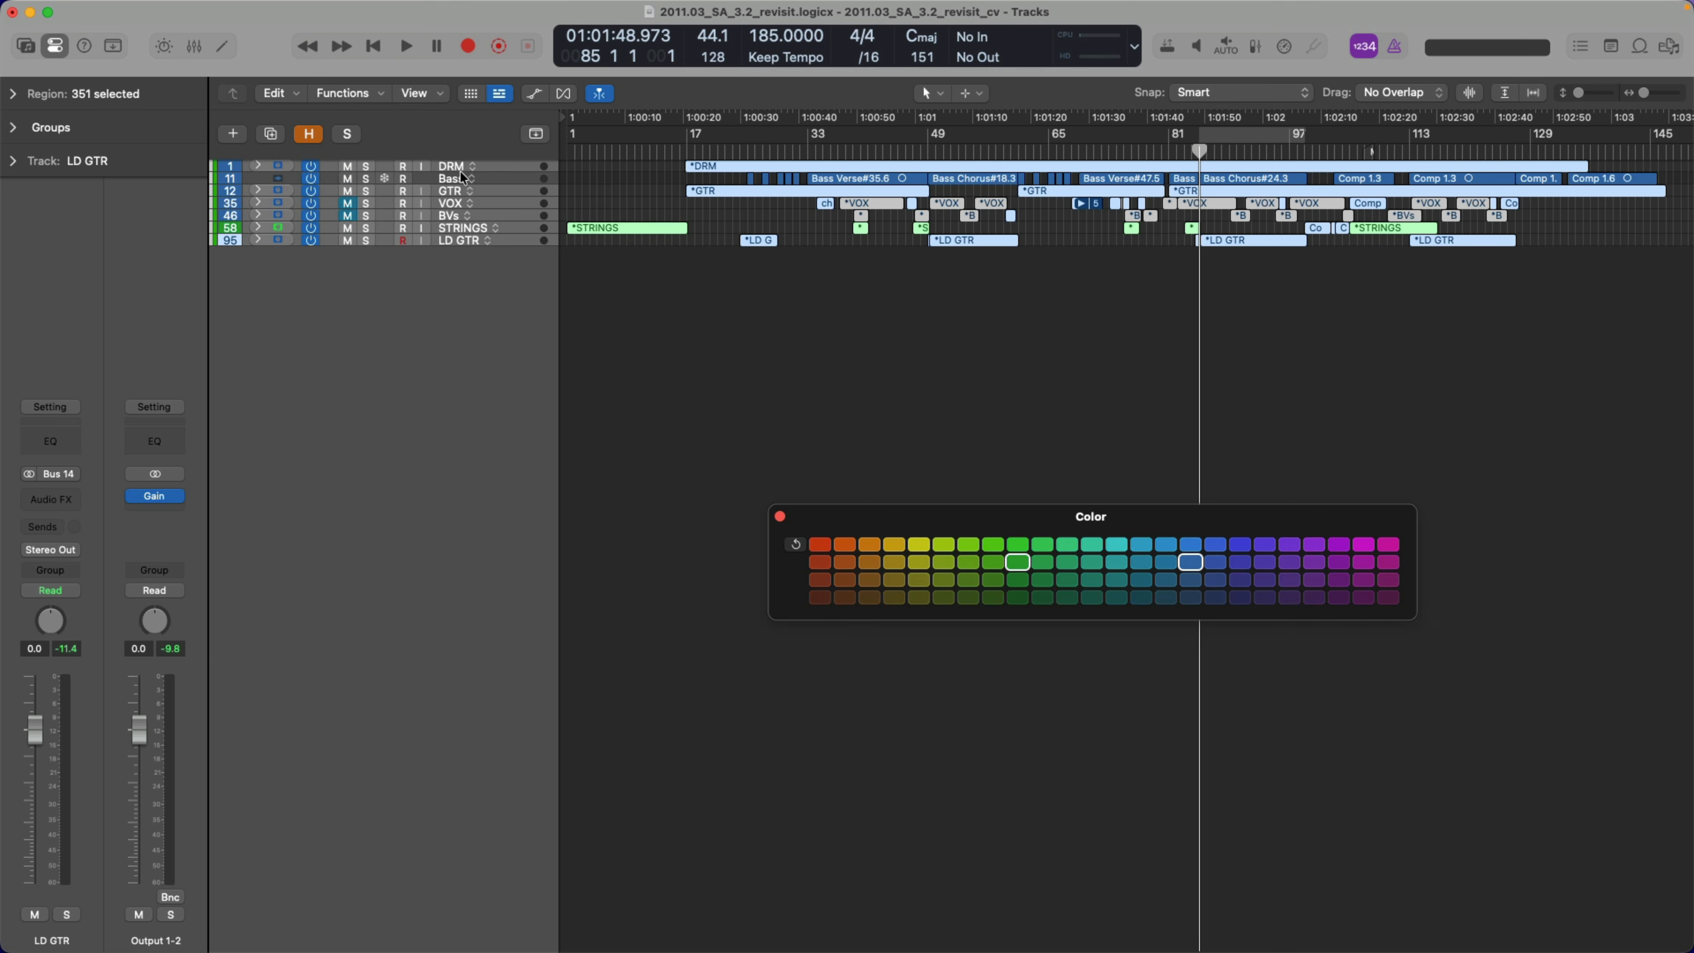
left_click(1387, 546)
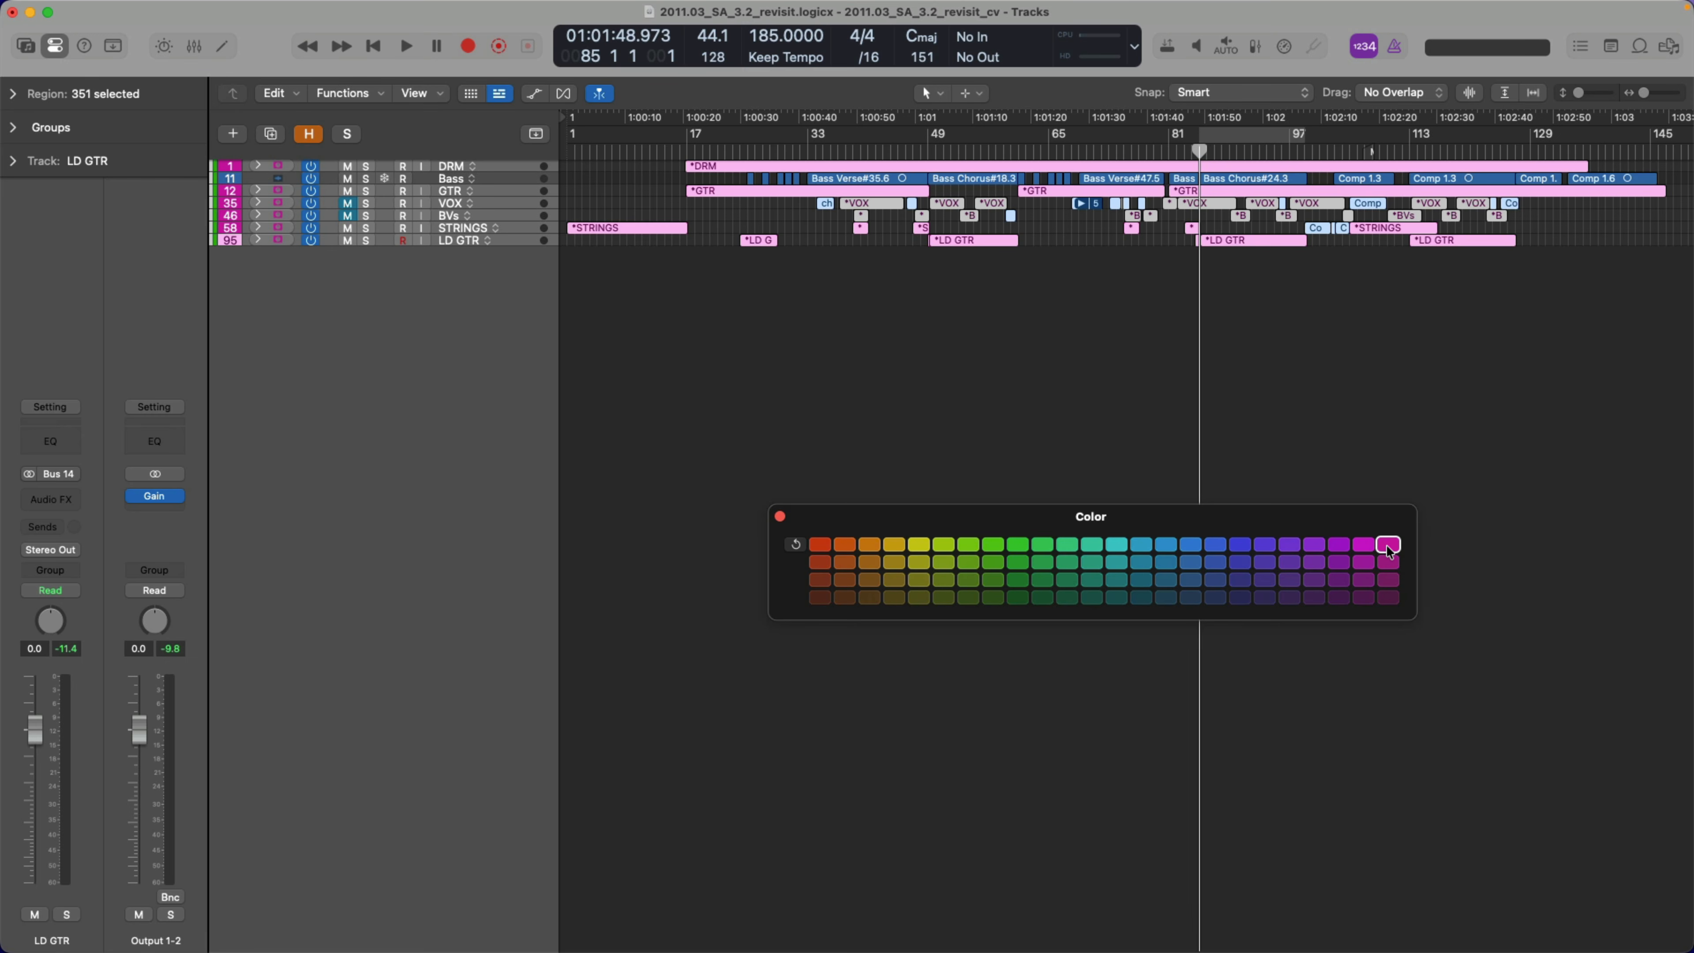
left_click(780, 515)
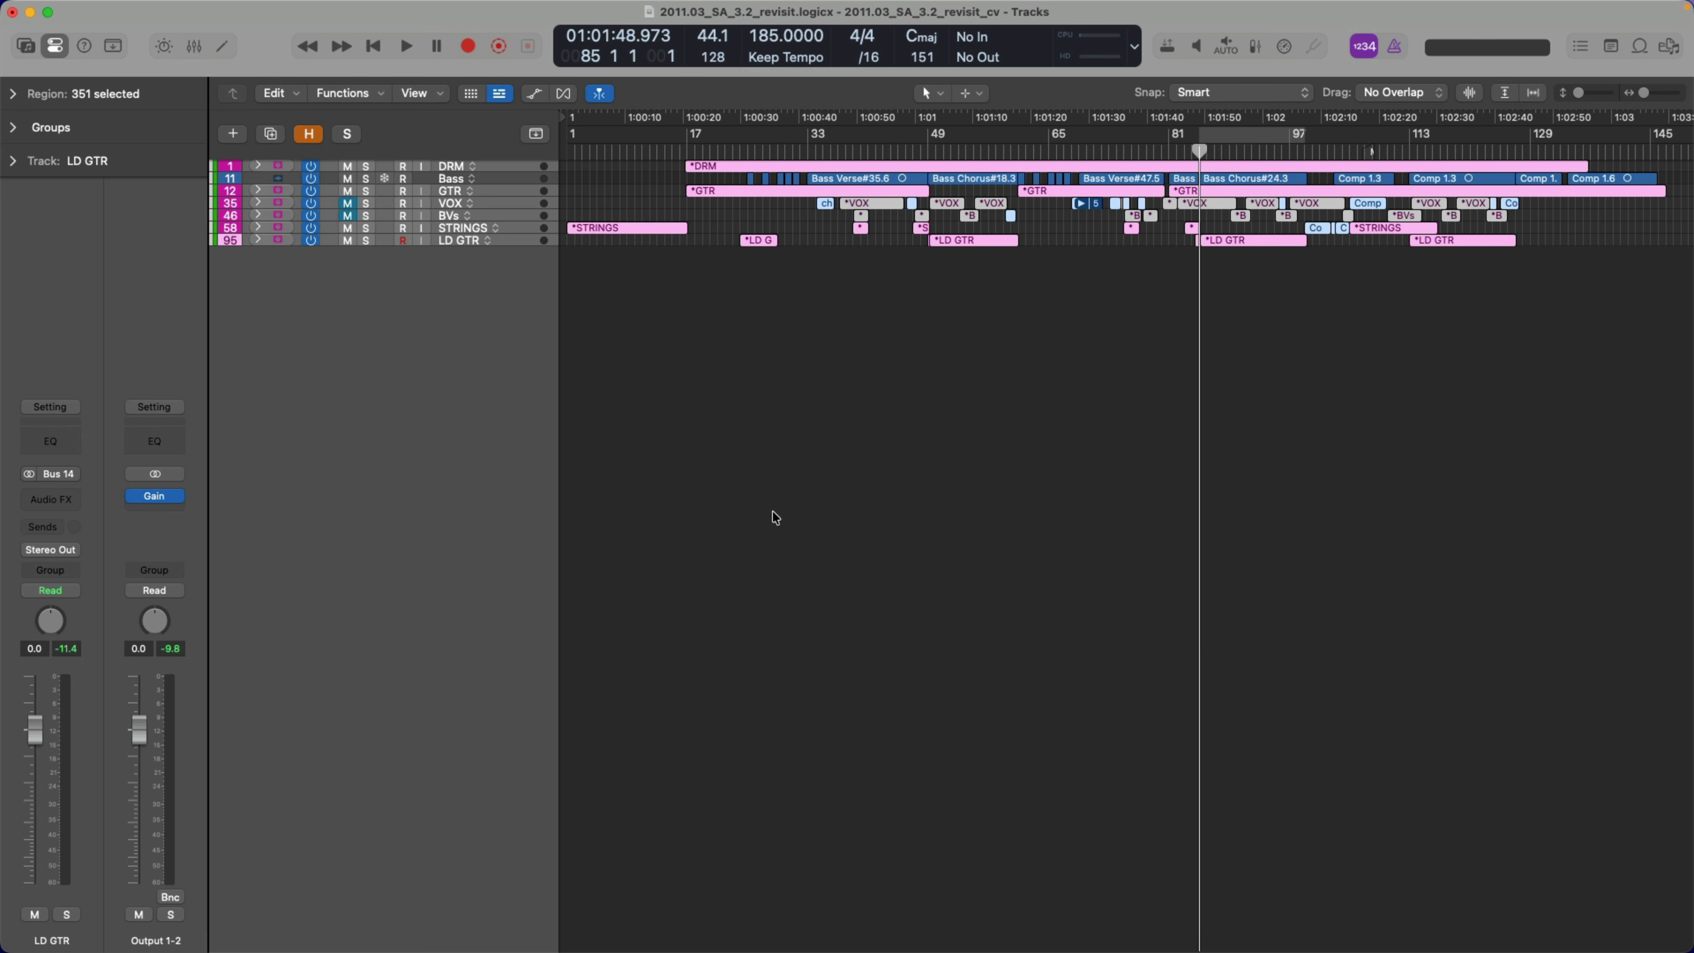
Expand all stacks and color the two overhead and two kick tracks in successive second-row palette shades from red to golden yellow
left_click(258, 165, "alt")
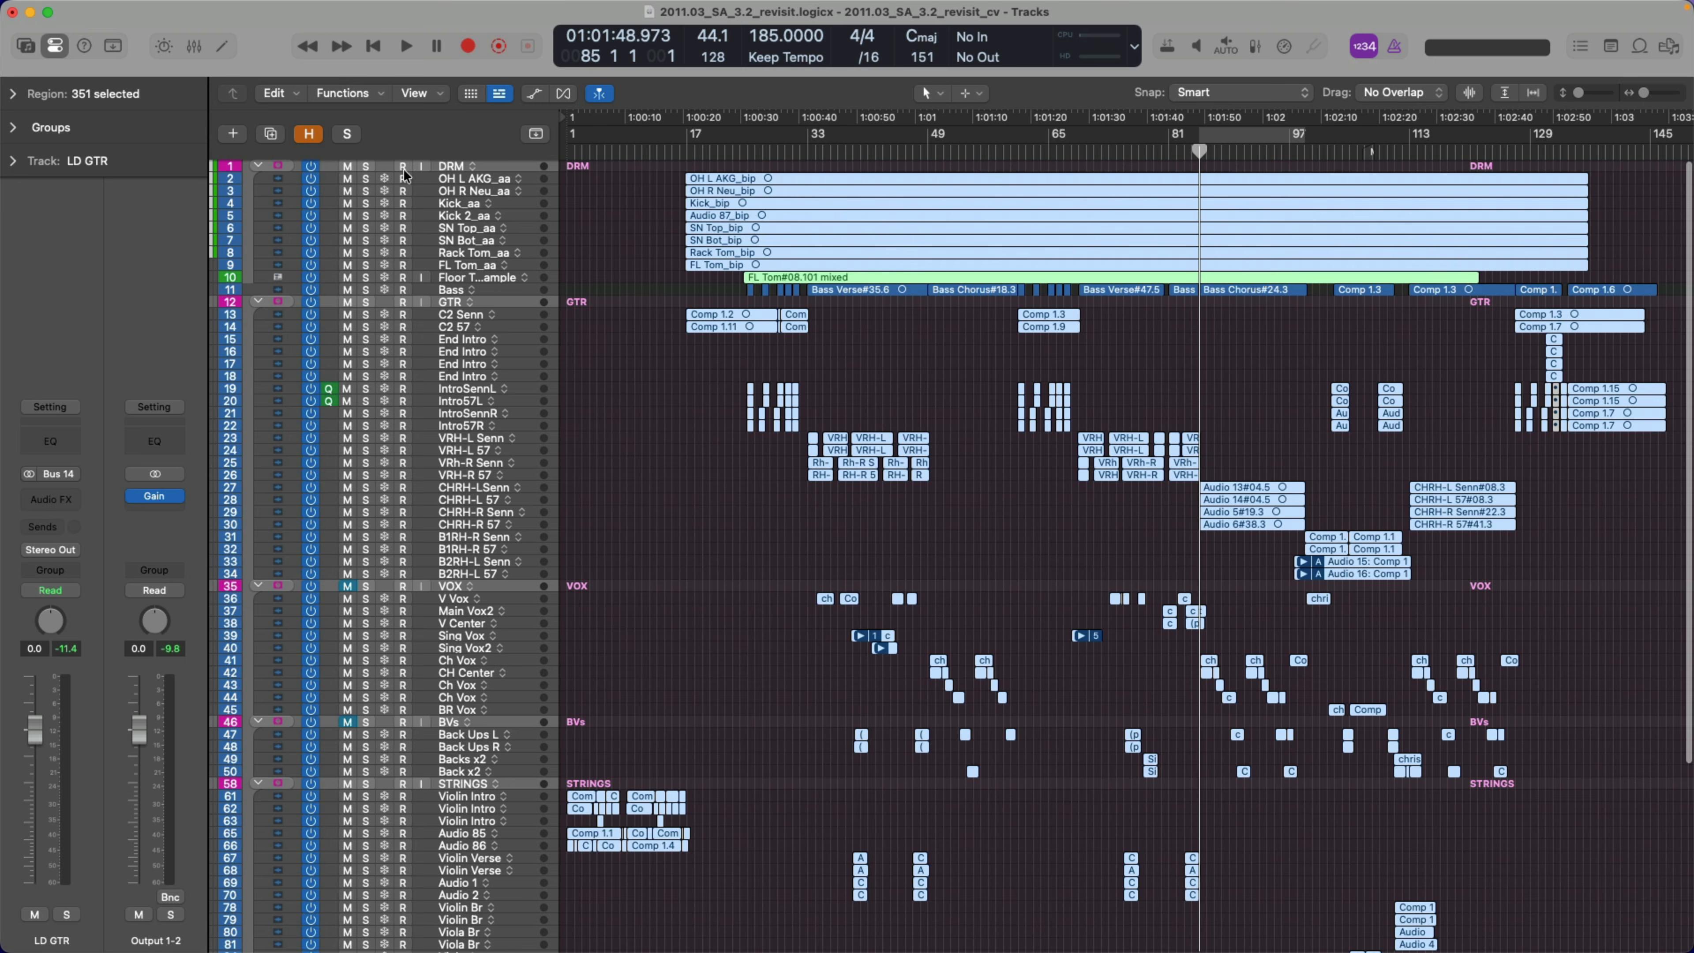
left_click(450, 181)
key("alt+c")
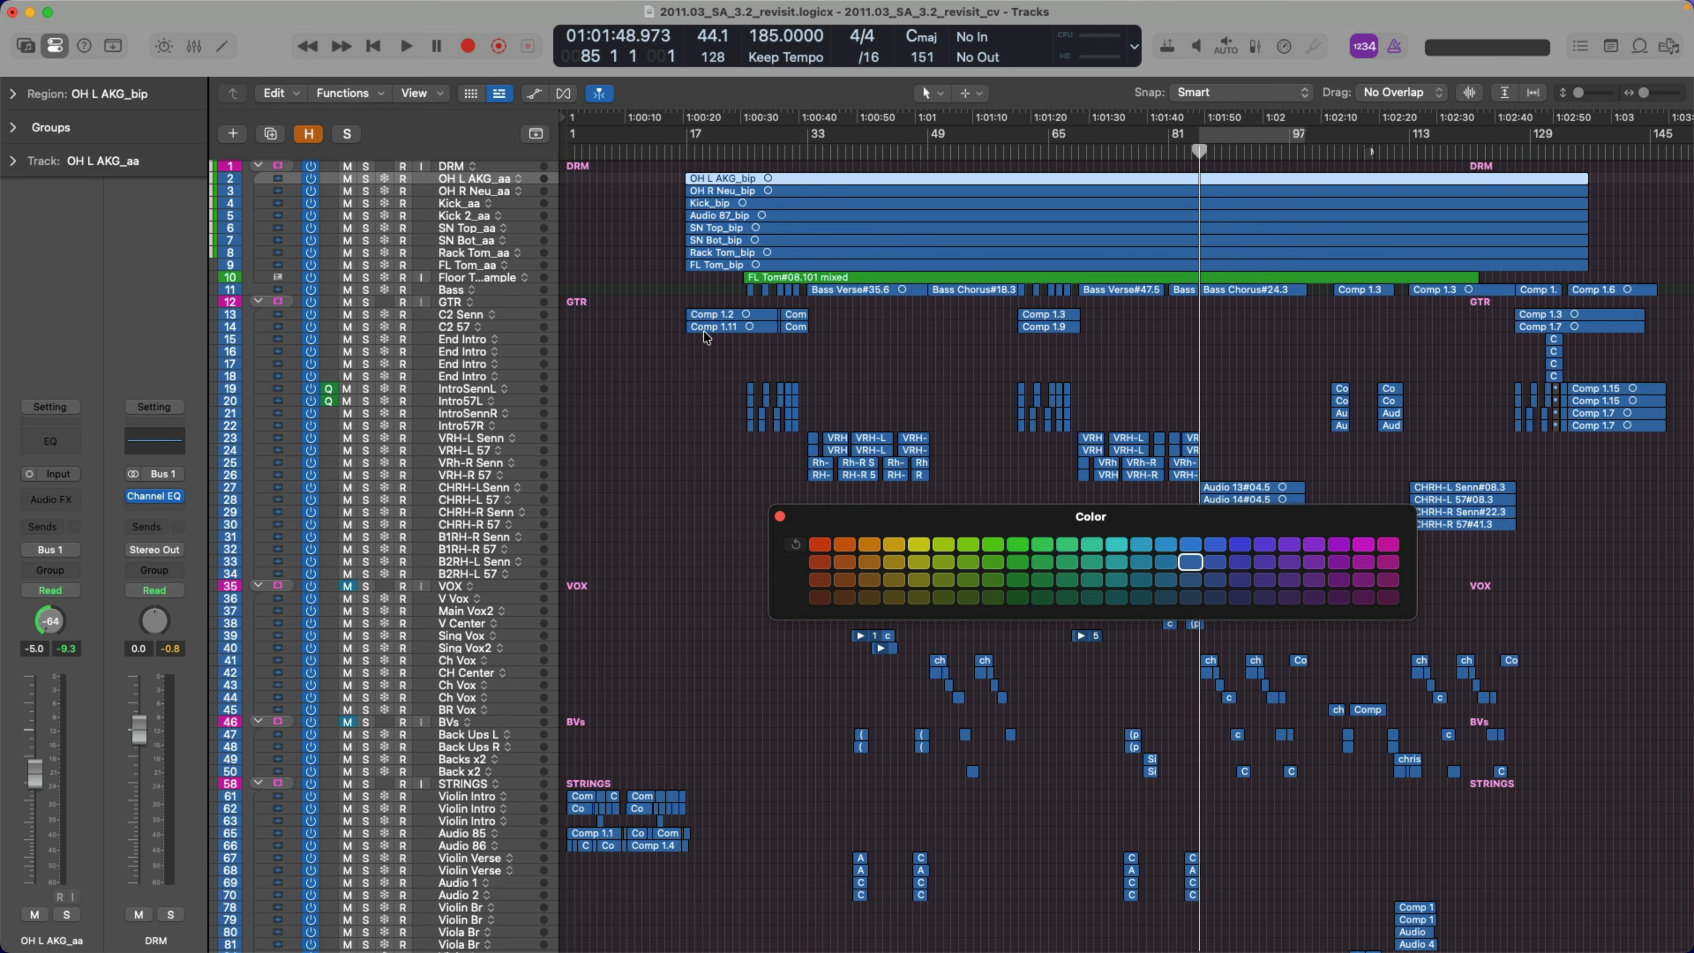
left_click(820, 562)
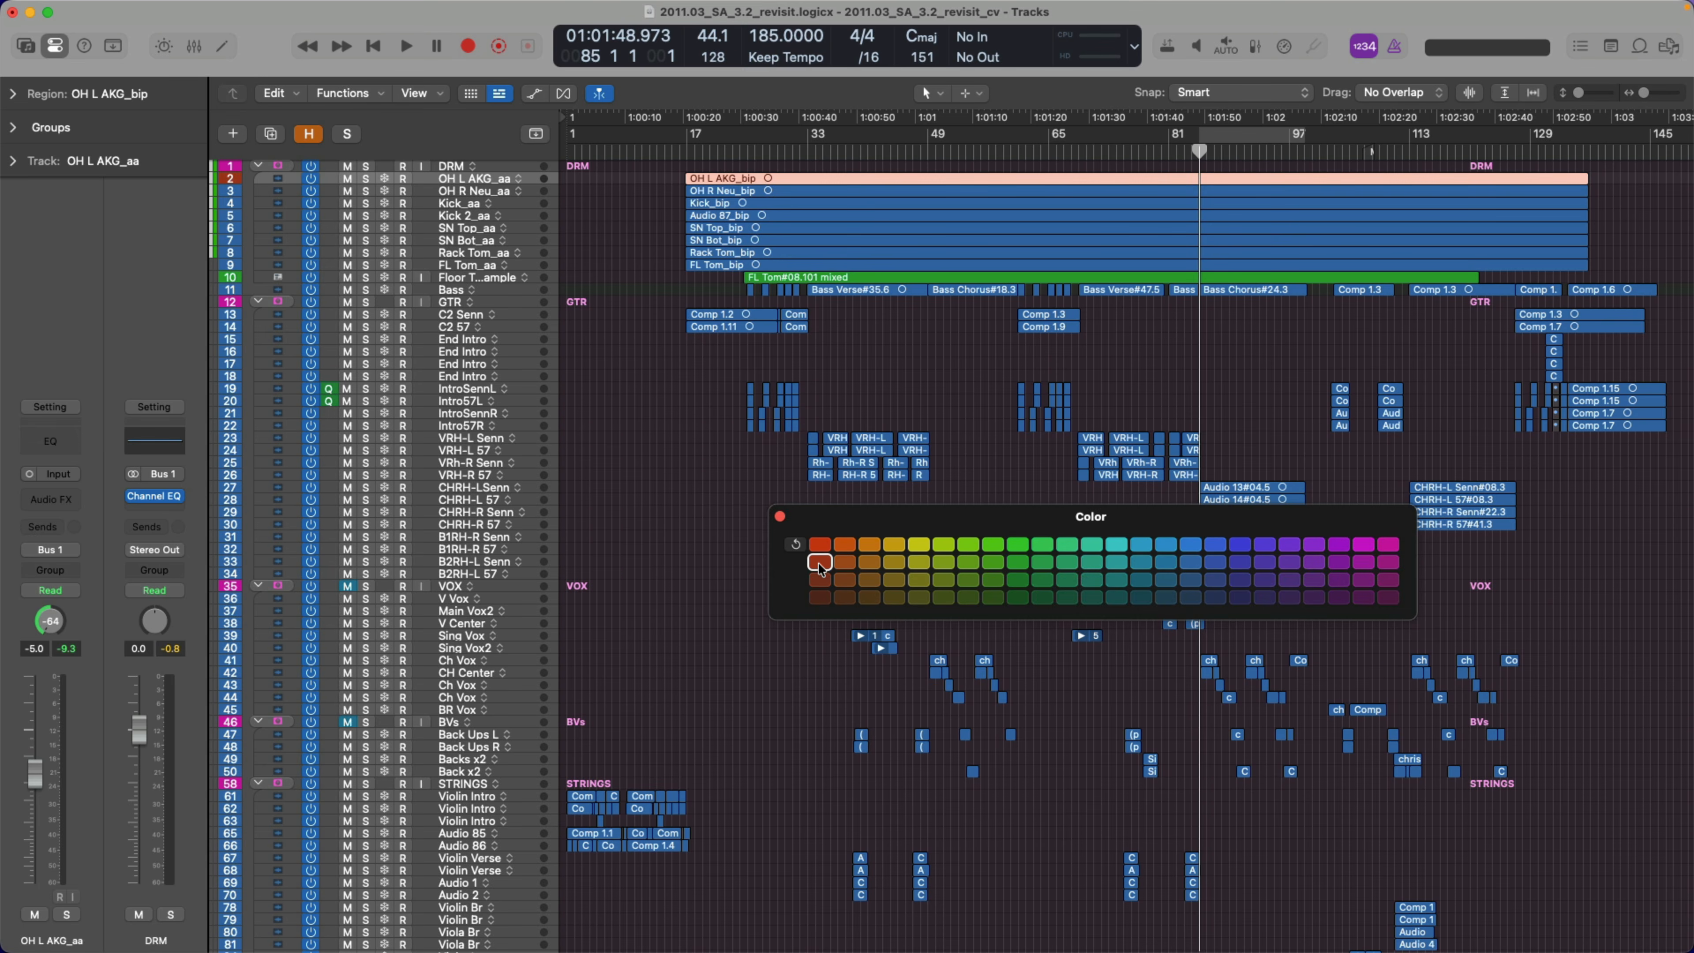
key("Down")
left_click(844, 562)
key("Down")
left_click(870, 562)
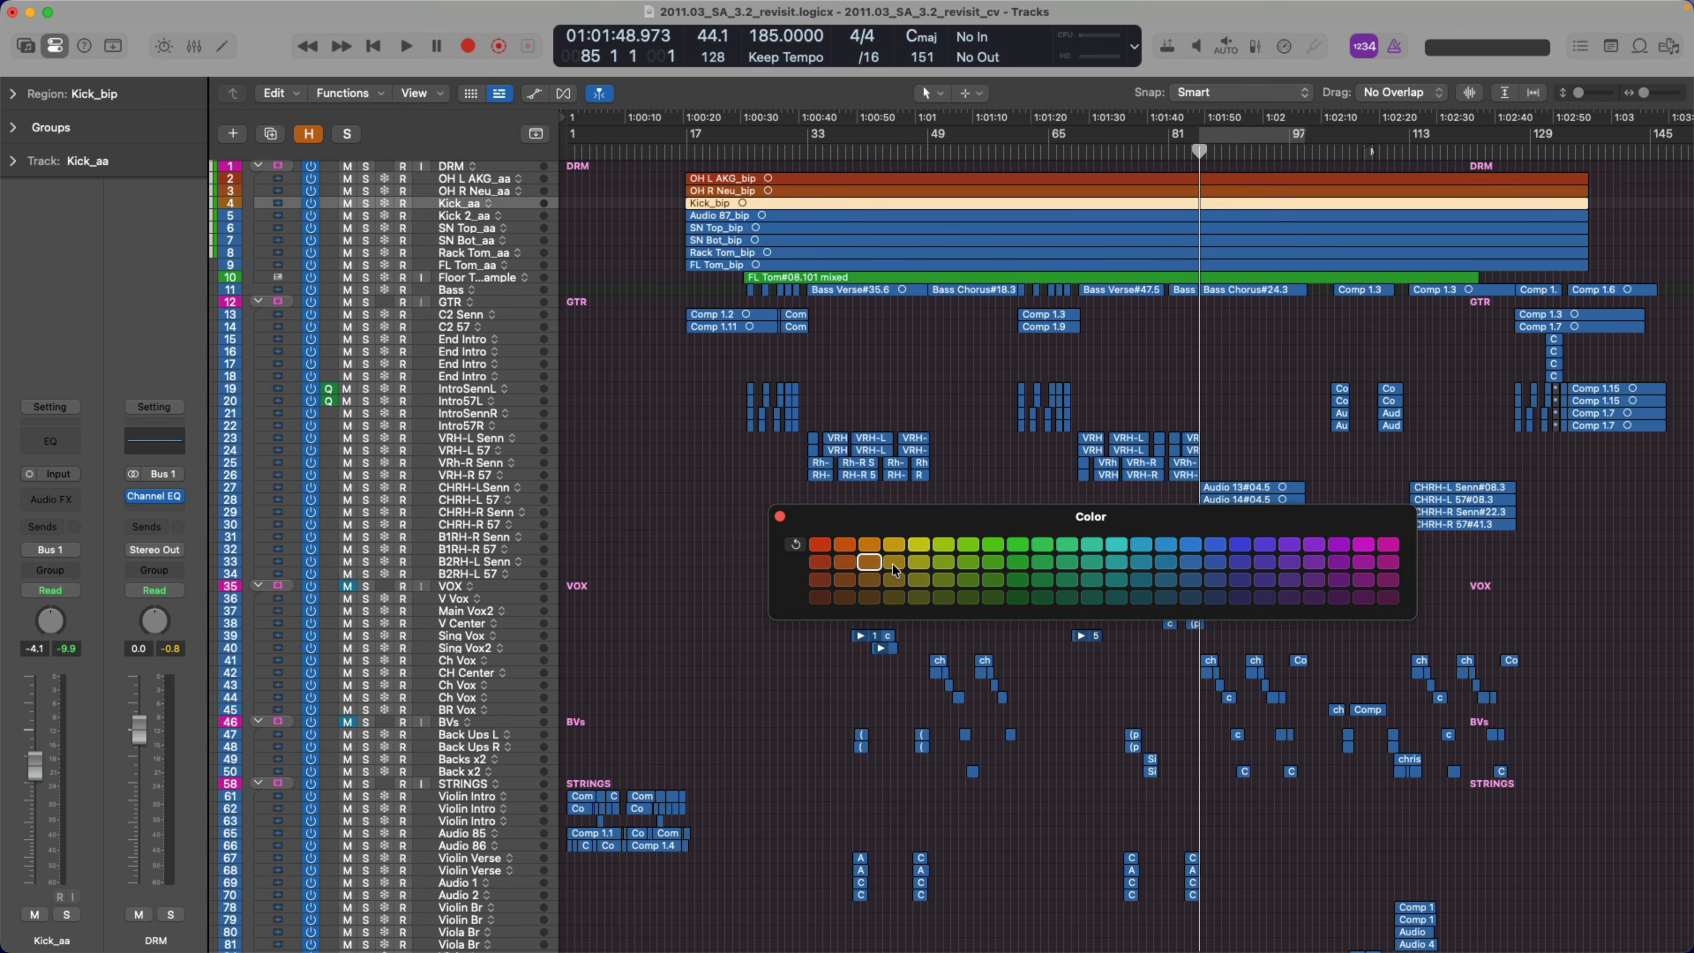
key("Down")
left_click(894, 562)
Continue the second-row palette gradient from yellow to green on the snare, rack tom, floor tom and floor tom sample tracks, one shade each
key("Down")
left_click(918, 563)
key("Down")
left_click(941, 561)
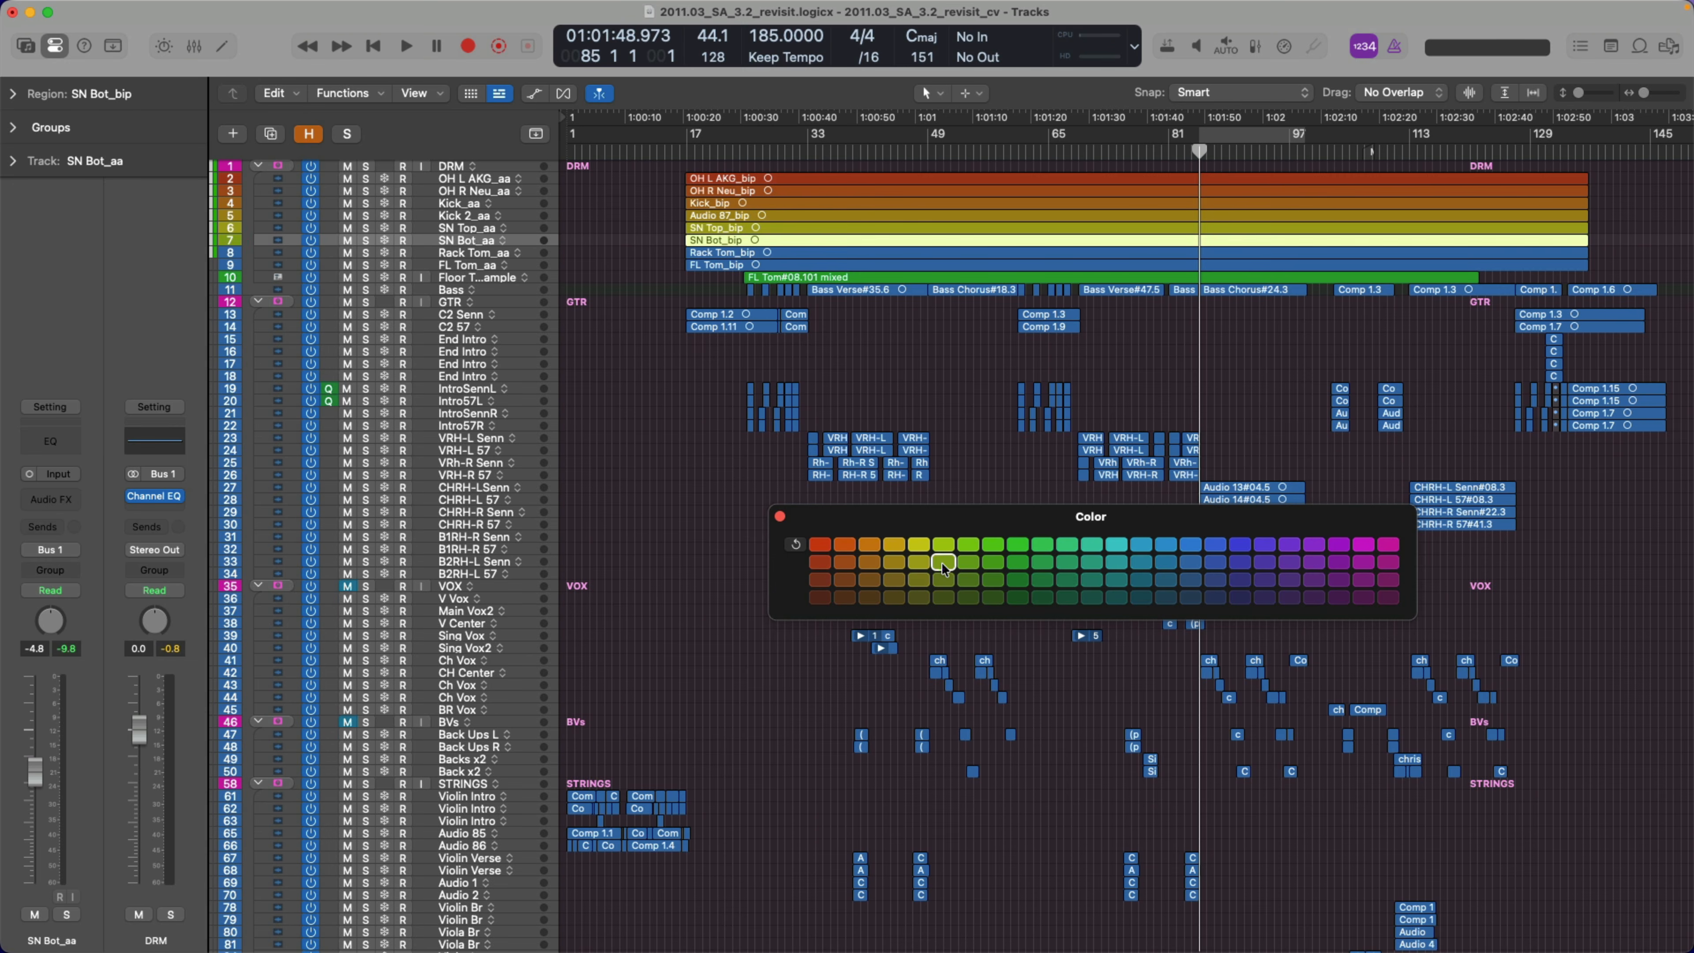
key("Down")
left_click(965, 561)
key("Down")
left_click(994, 560)
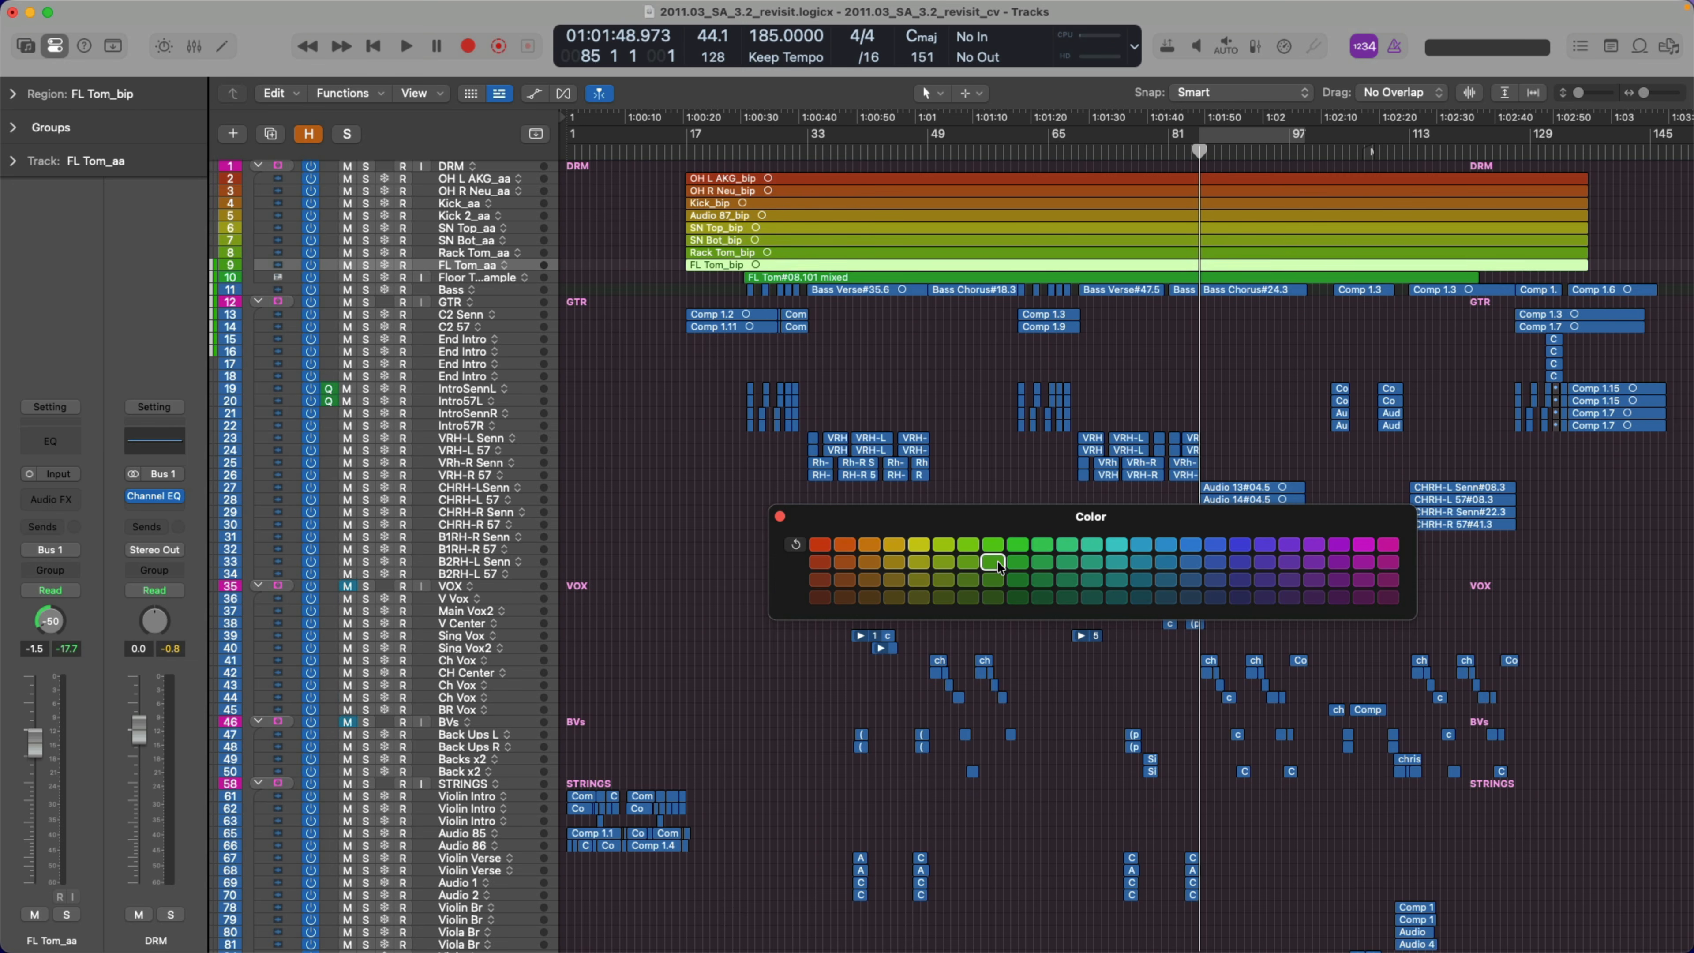
key("Down")
left_click(1016, 562)
Color Bass, C2 Senn, C2 57 and the first two End Intro tracks in successive second-row shades from green to blue, skipping the GTR stack
key("Down")
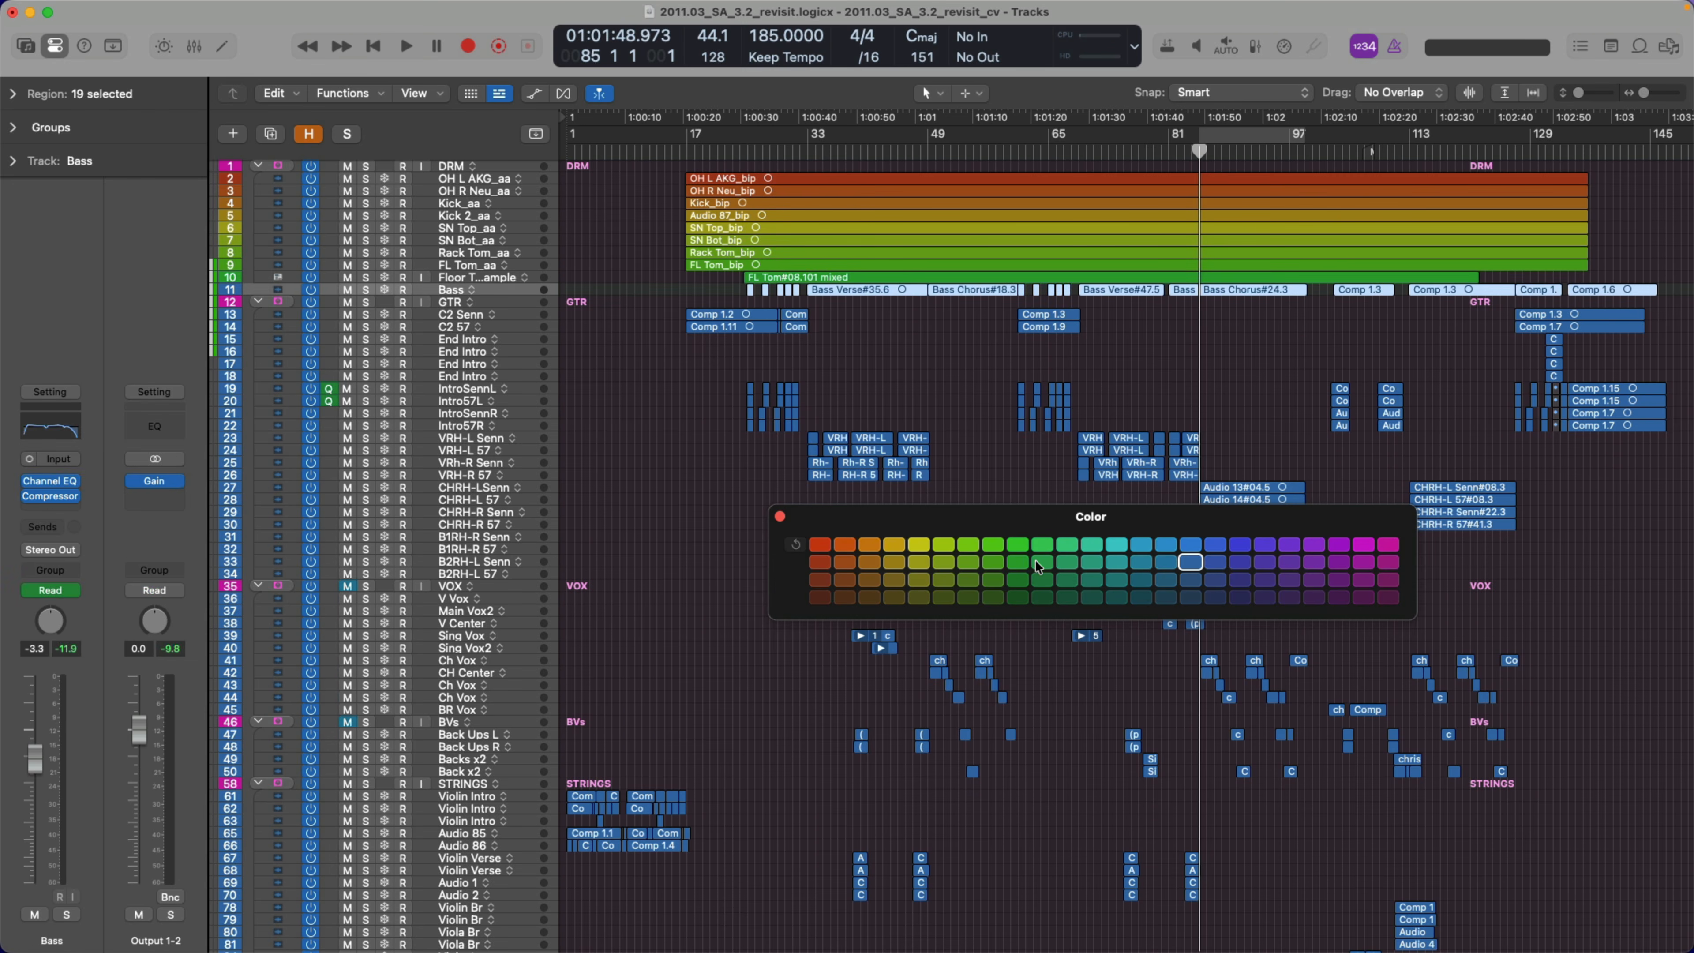
left_click(1037, 561)
key("Down")
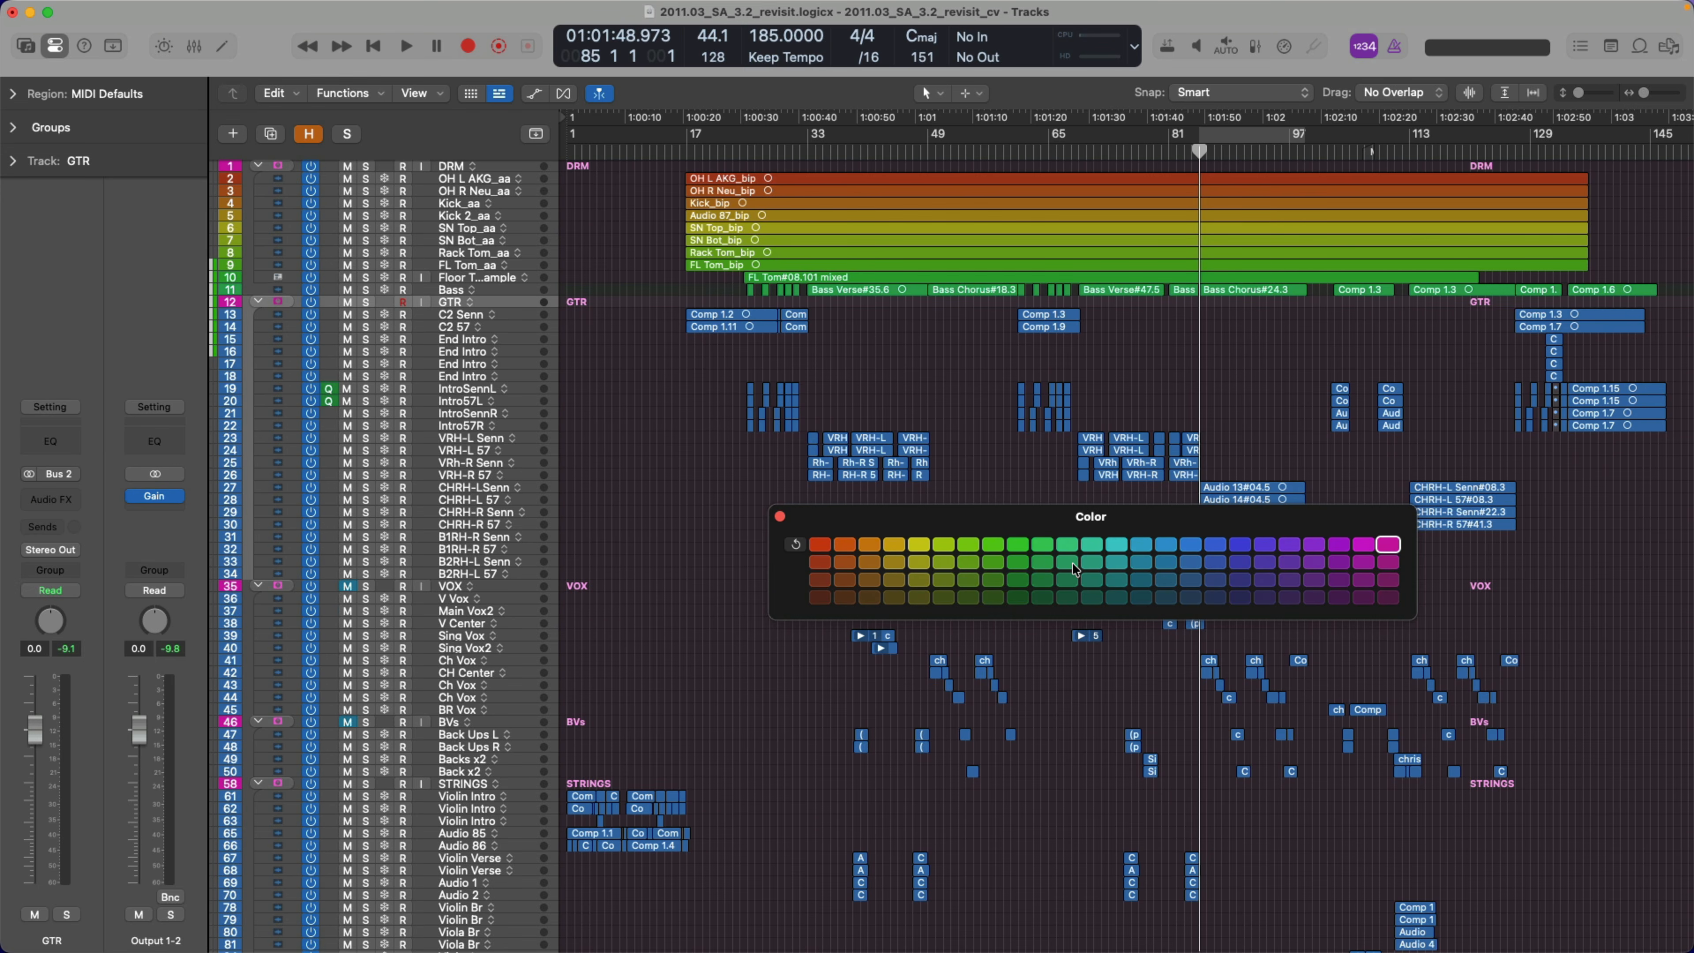
key("Down")
left_click(1069, 562)
key("Down")
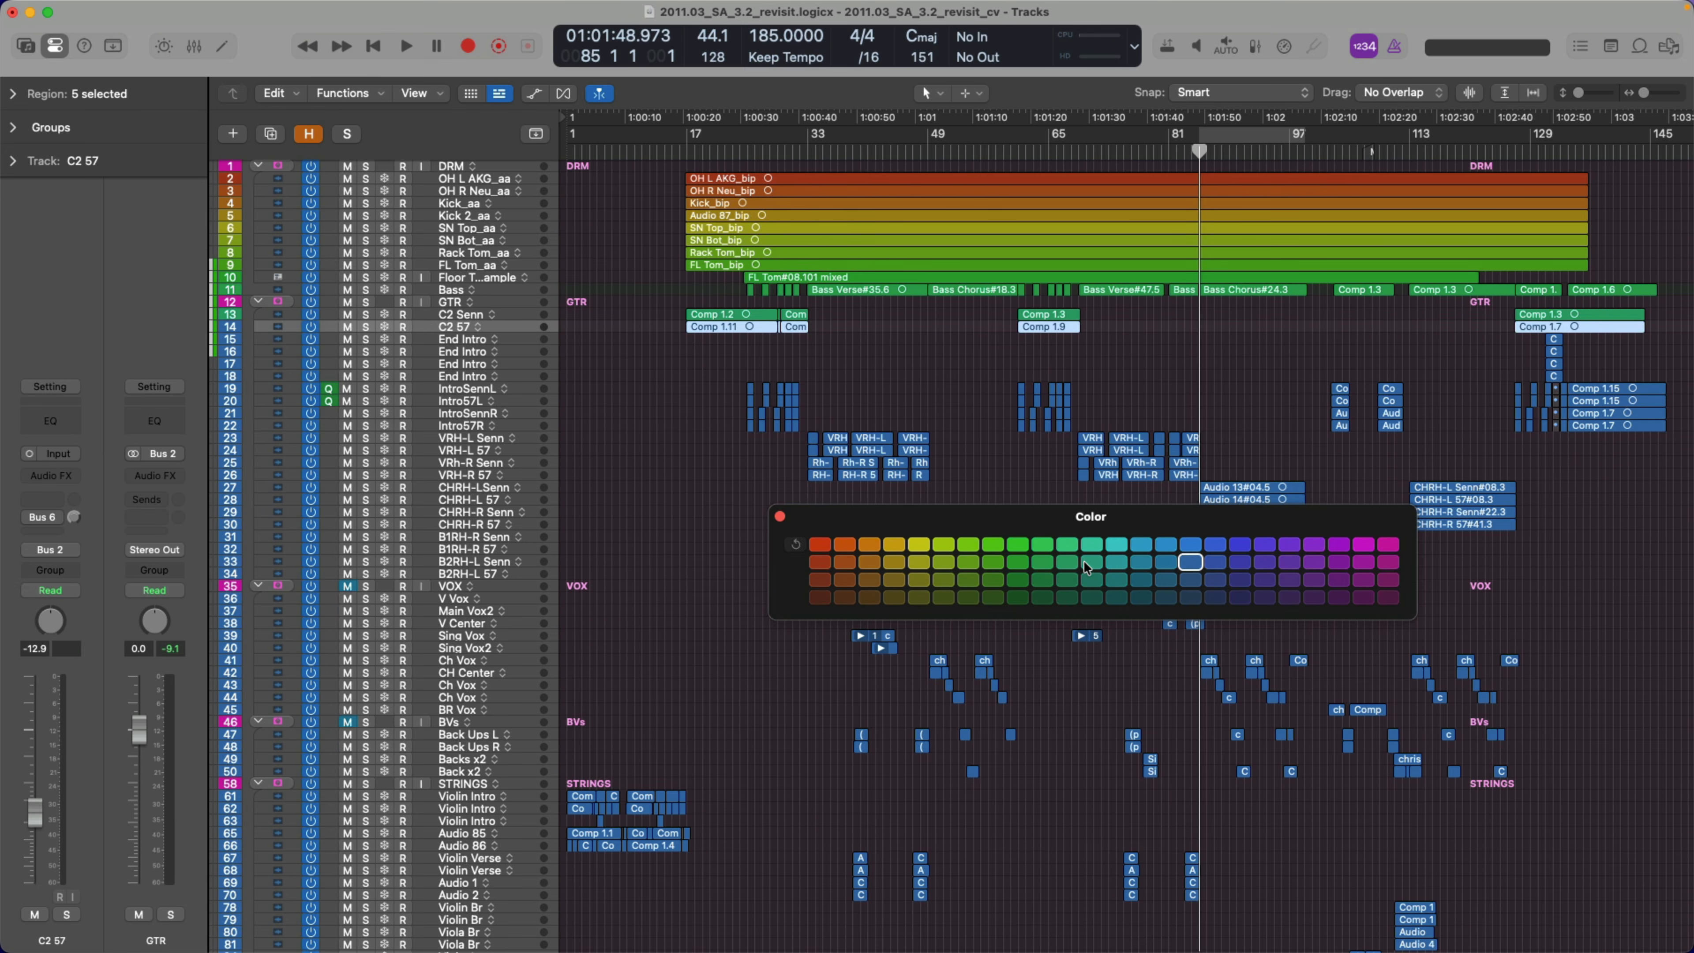
left_click(1092, 561)
key("Down")
left_click(1113, 560)
key("Down")
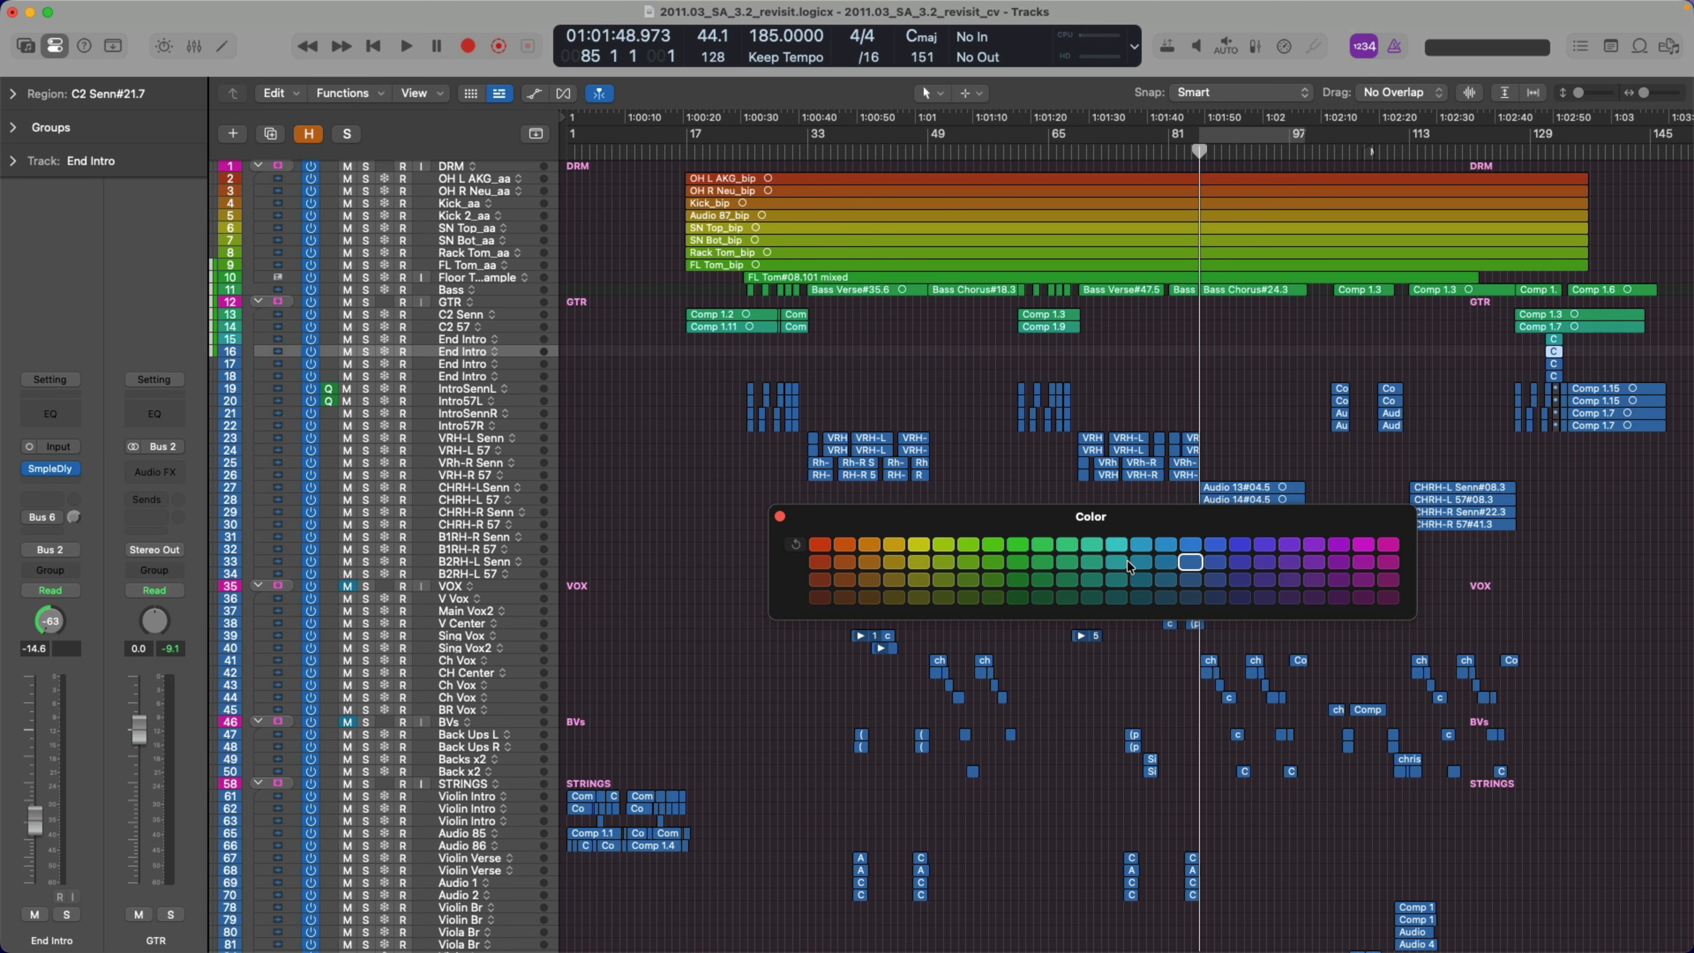
left_click(1142, 561)
key("Down")
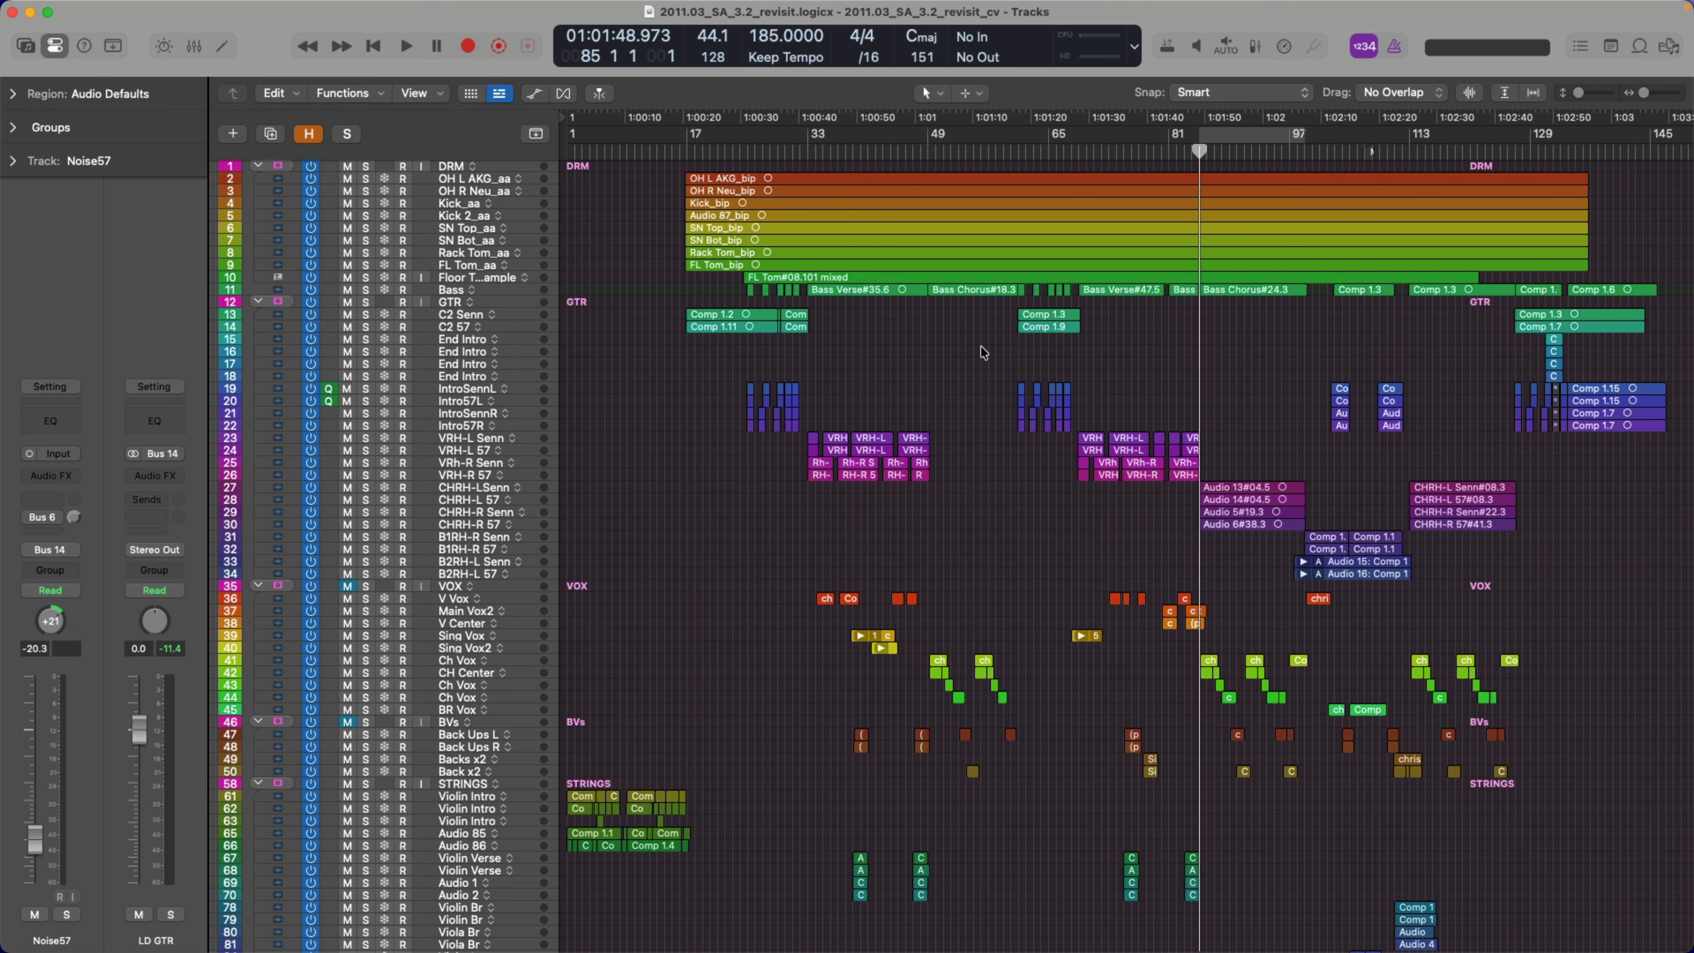
Select the eight drum tracks from OH L AKG_aa to FL Tom_aa and give them all the first drum kit icon
left_click(496, 182)
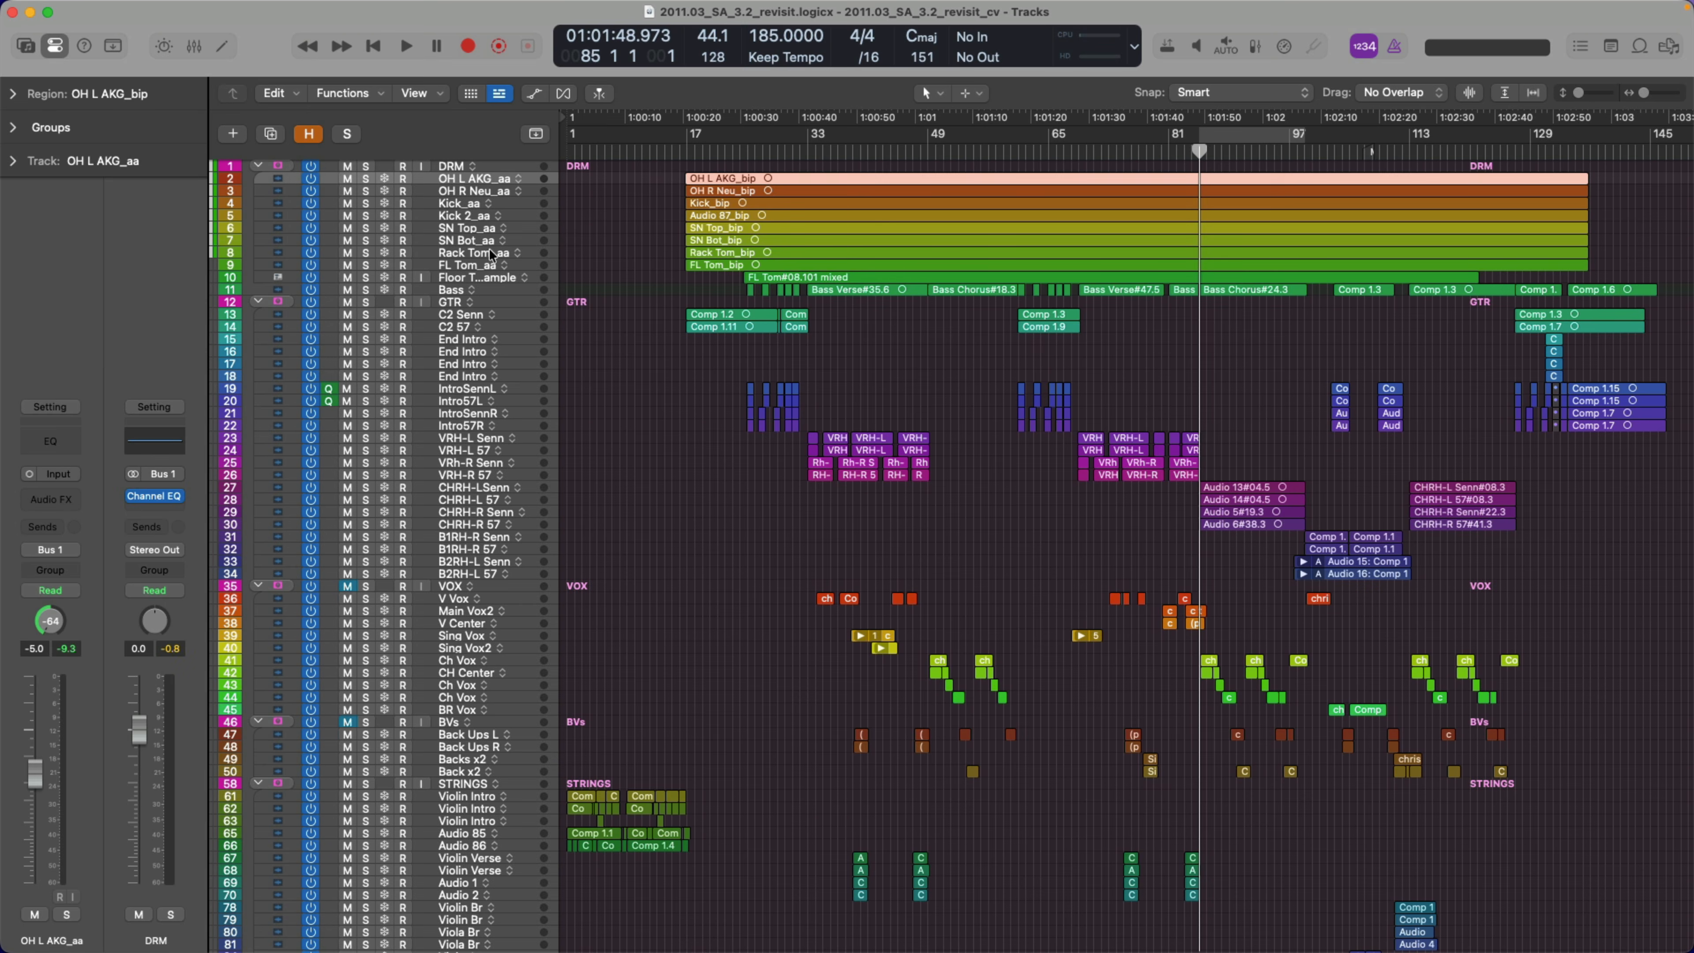
left_click(451, 266, "shift")
key("z")
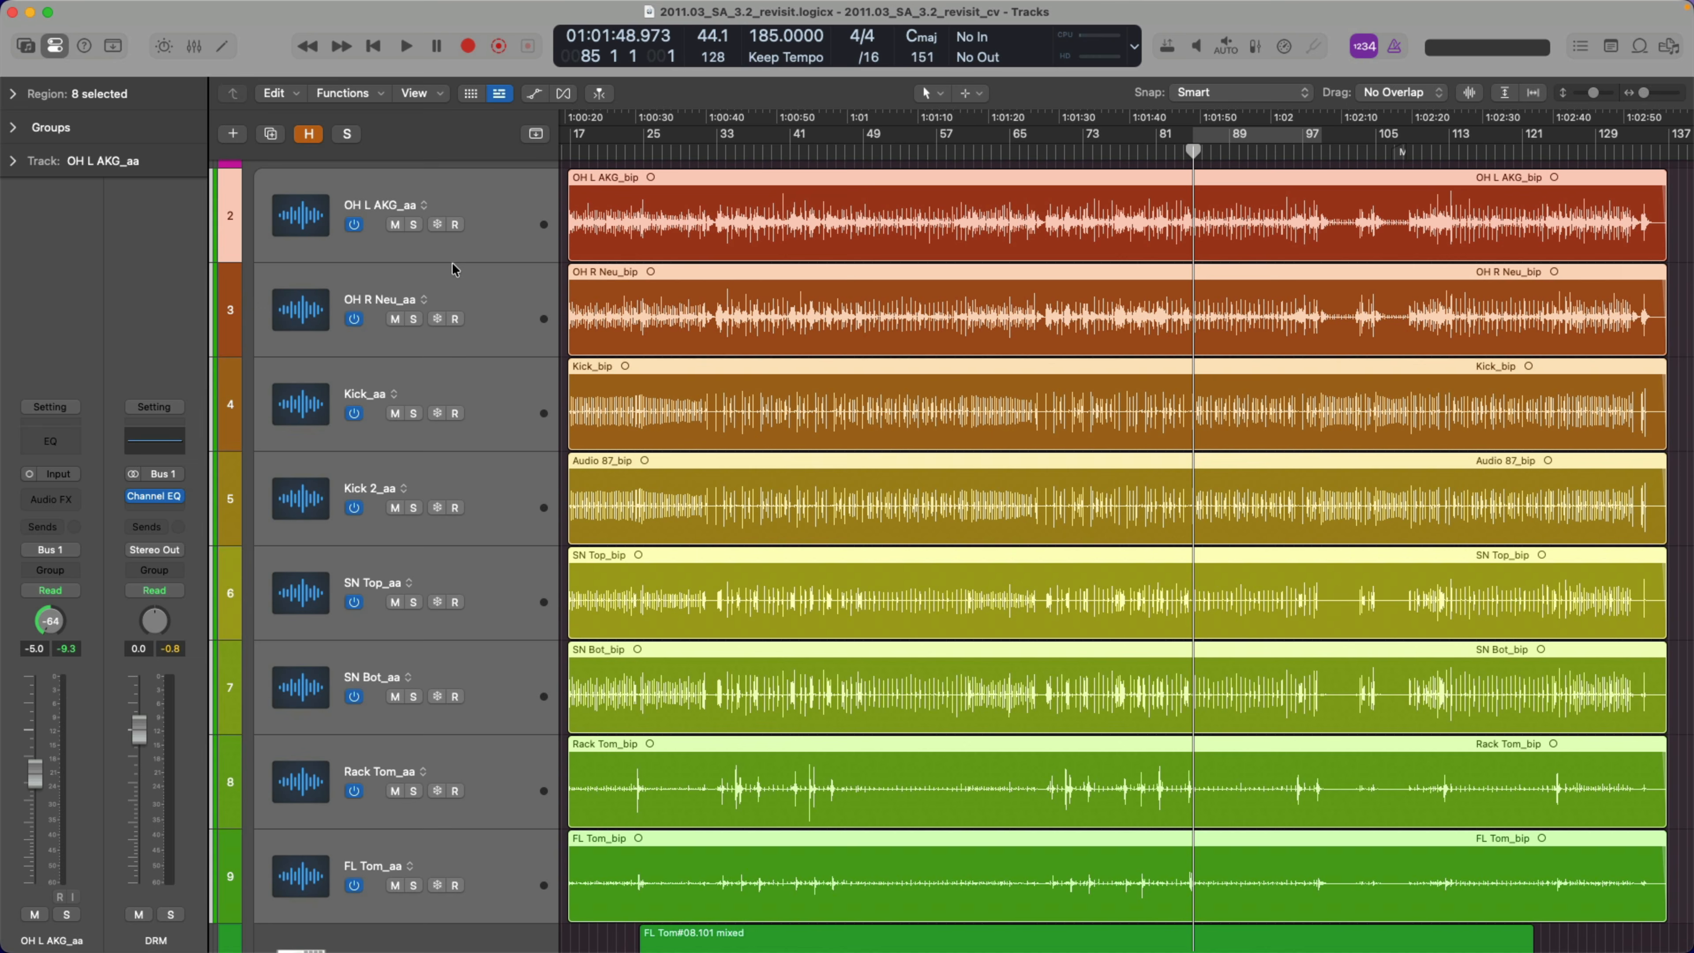
left_click(304, 226)
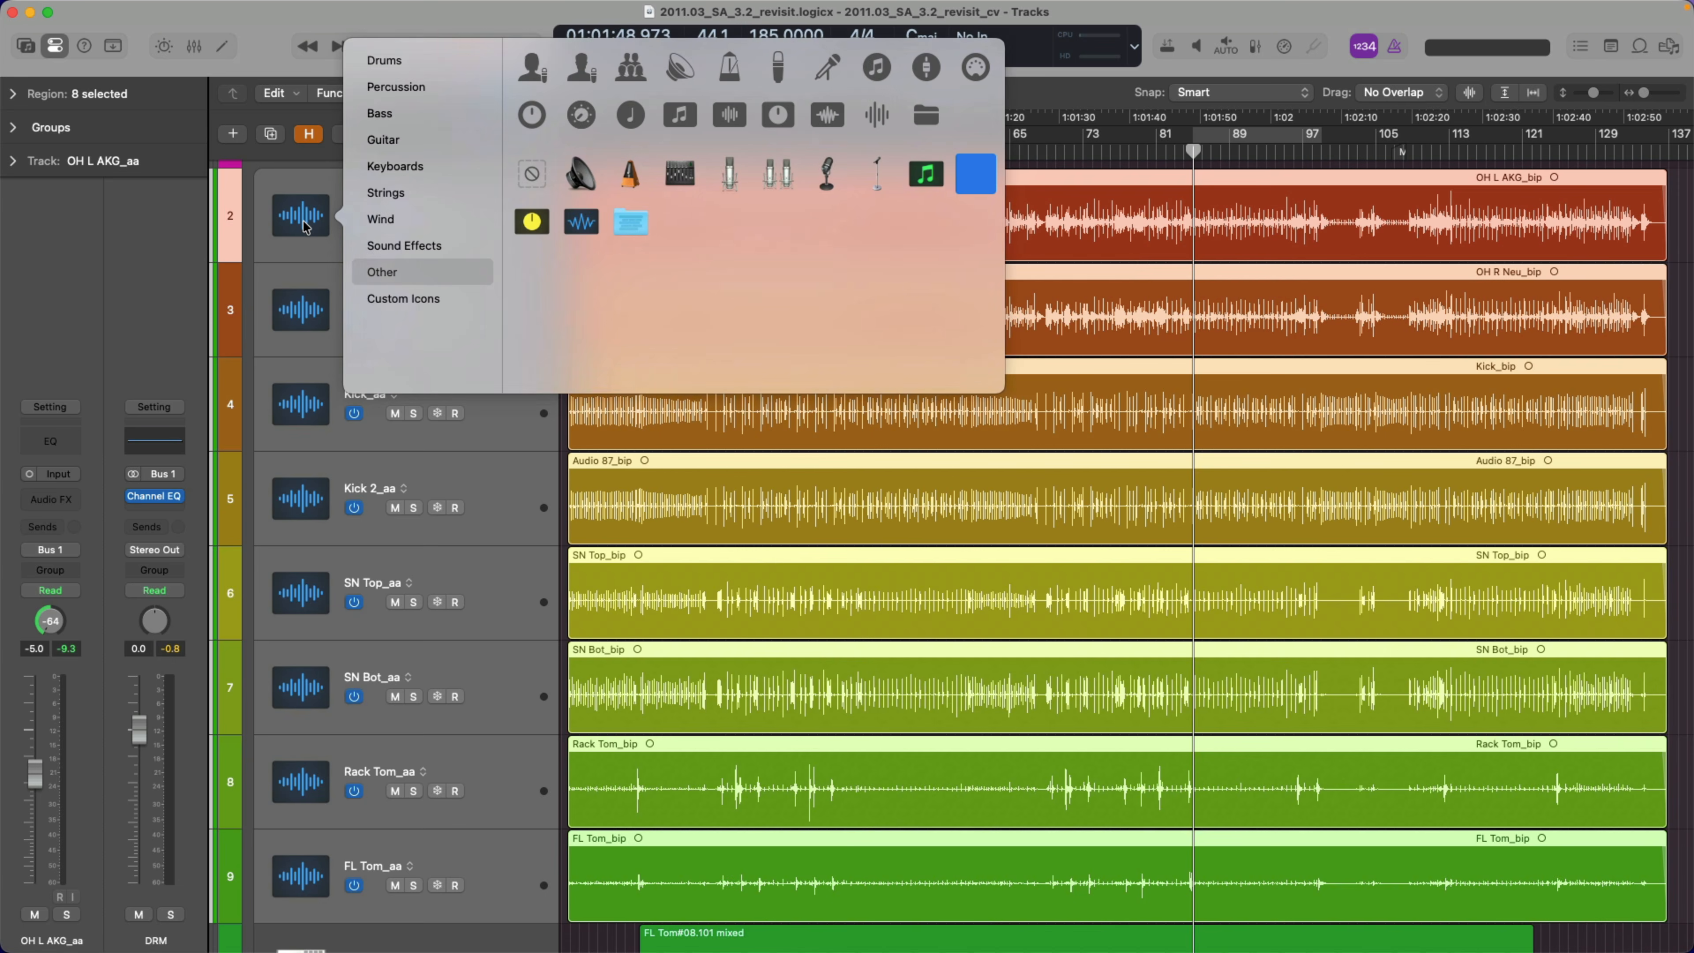
left_click(424, 67)
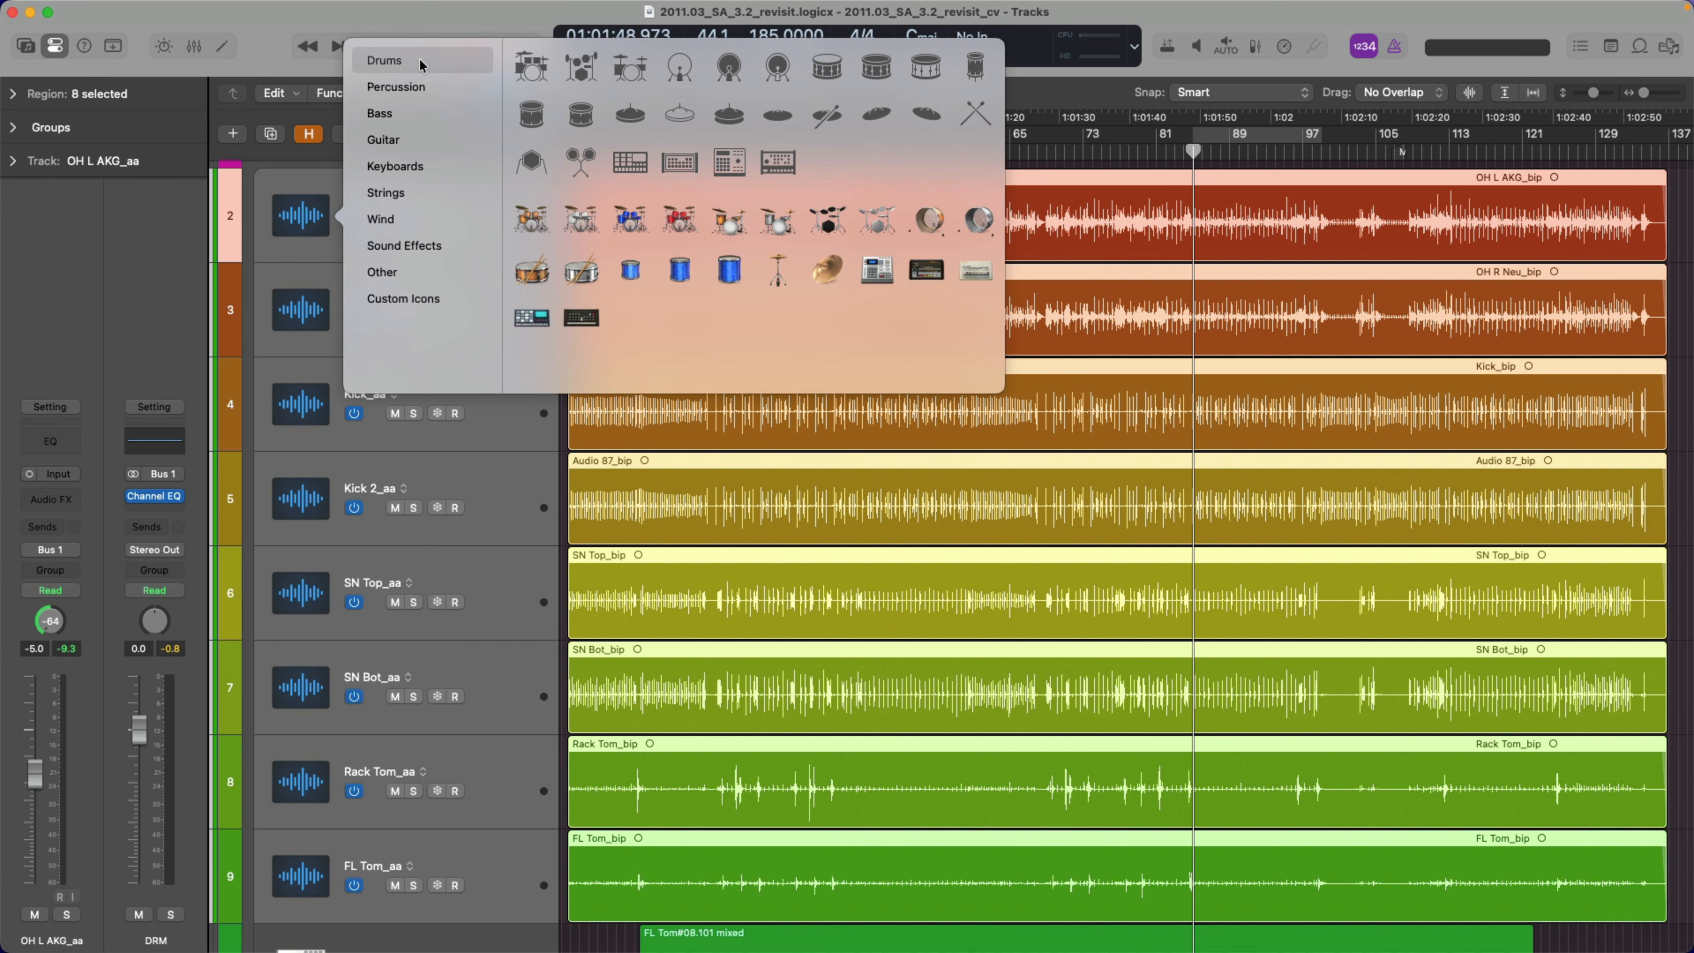
left_click(530, 67)
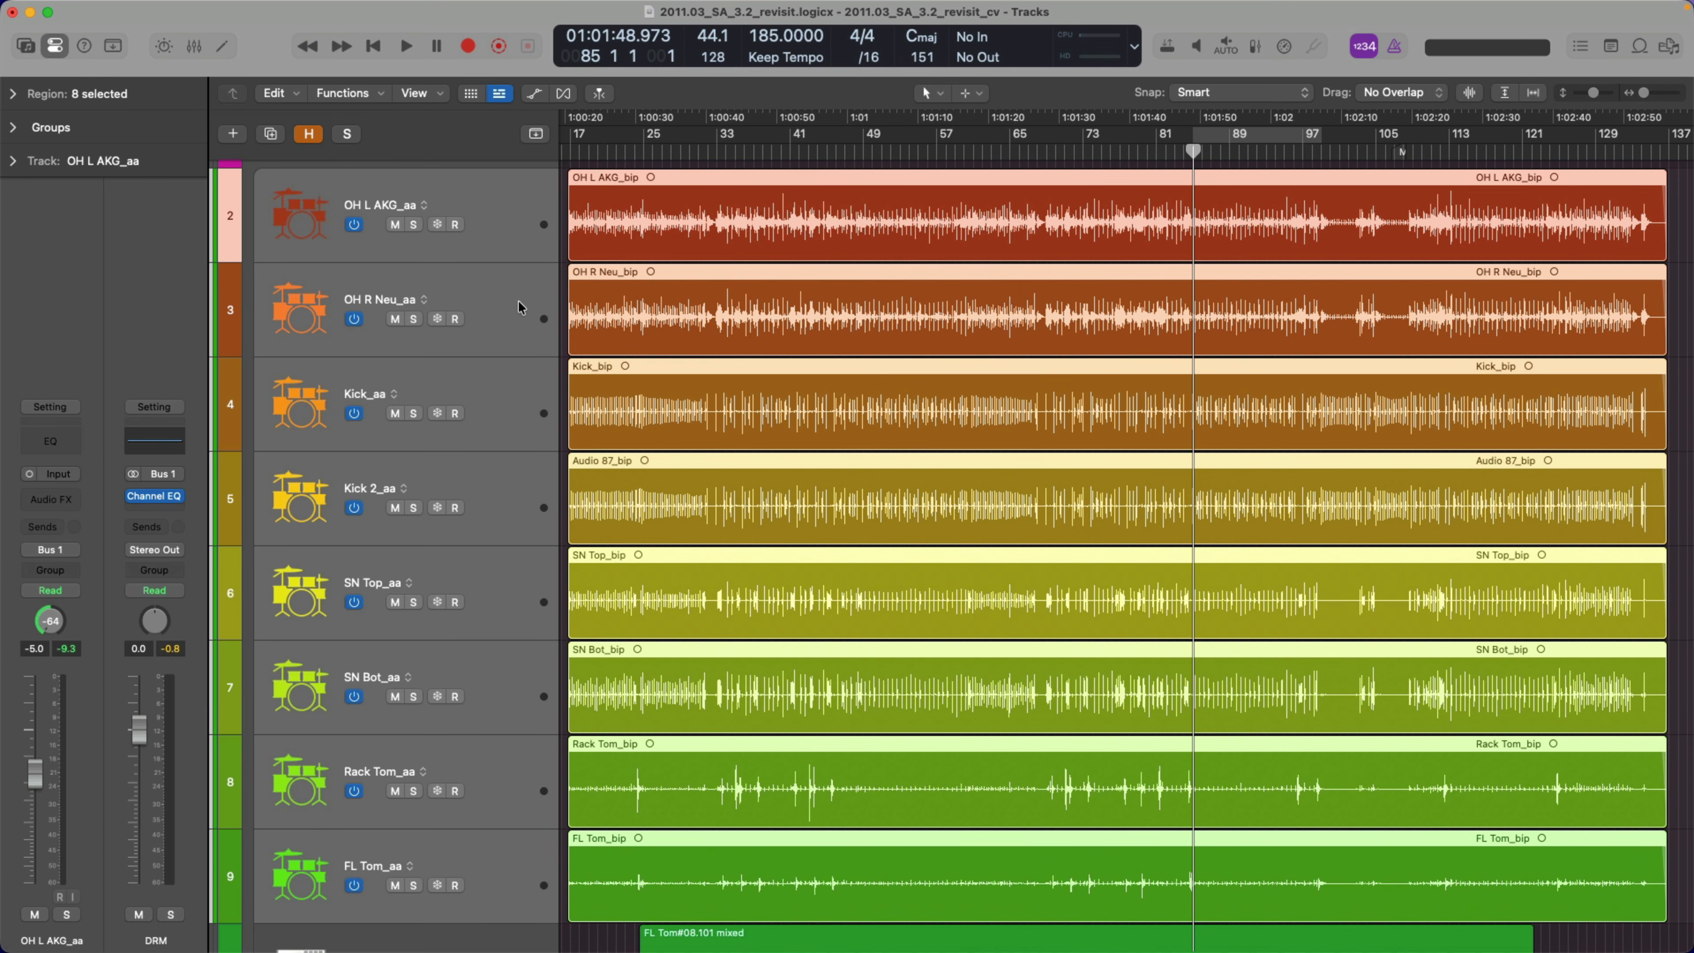
Rename the overhead and kick tracks, tracks 2 to 5, as OH L, OH R, KCK and KCK OUT
double_click(386, 204)
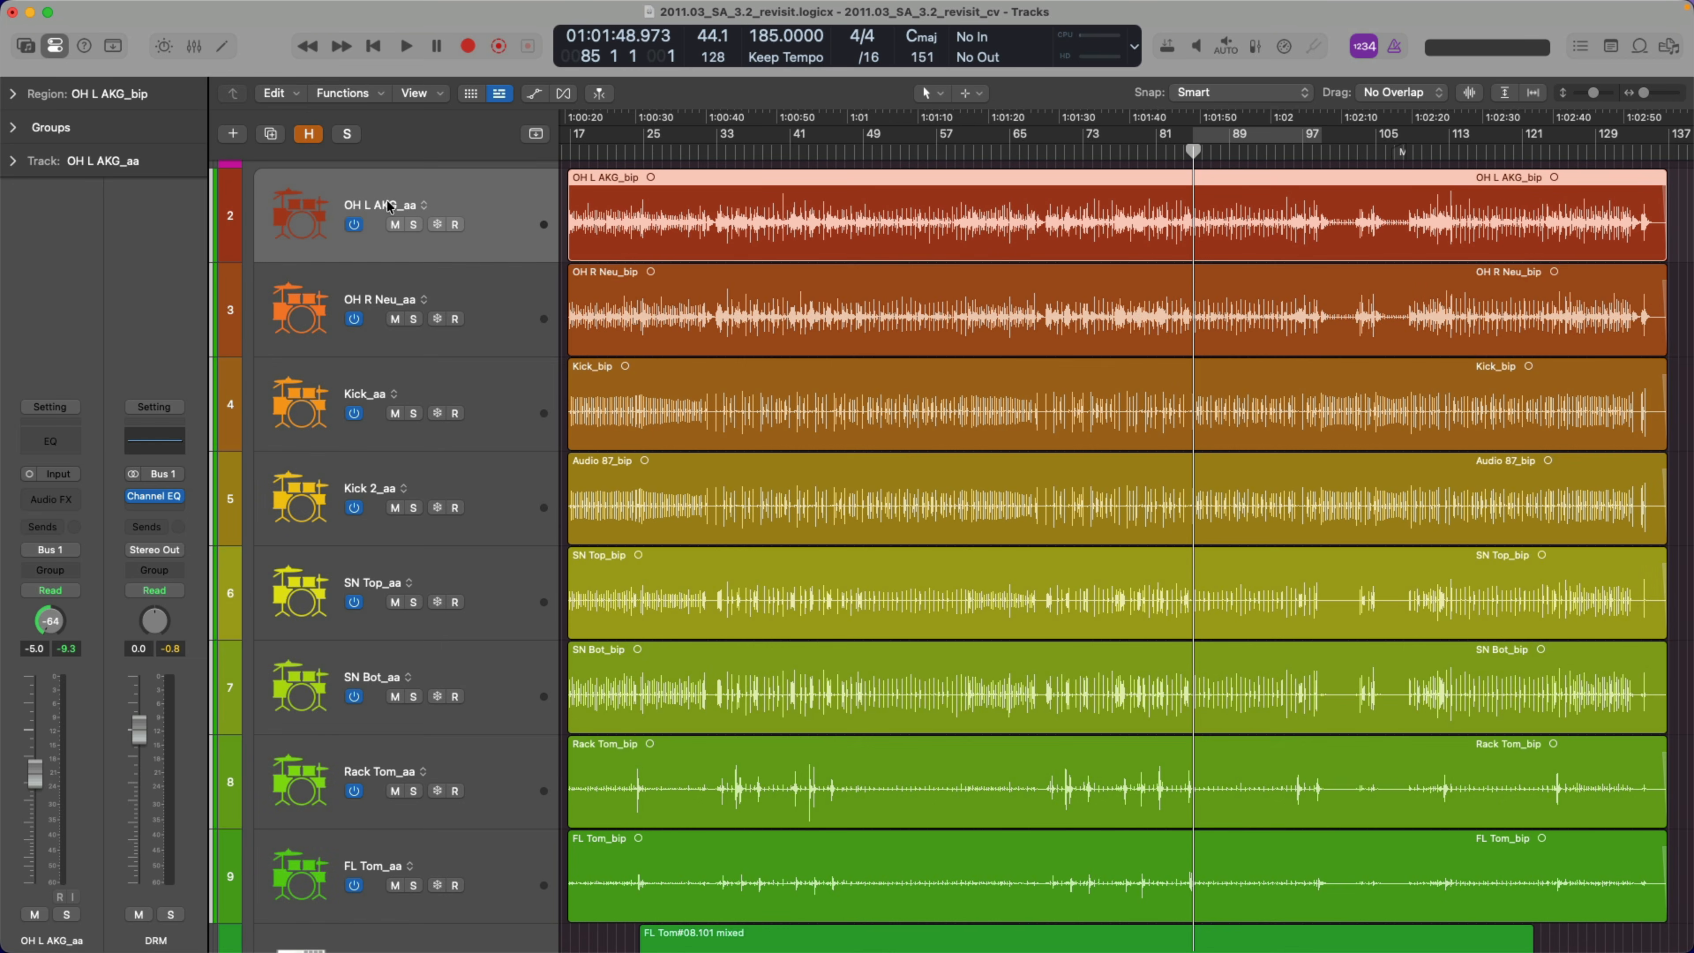
type("OH L")
key("Tab")
type("OH R")
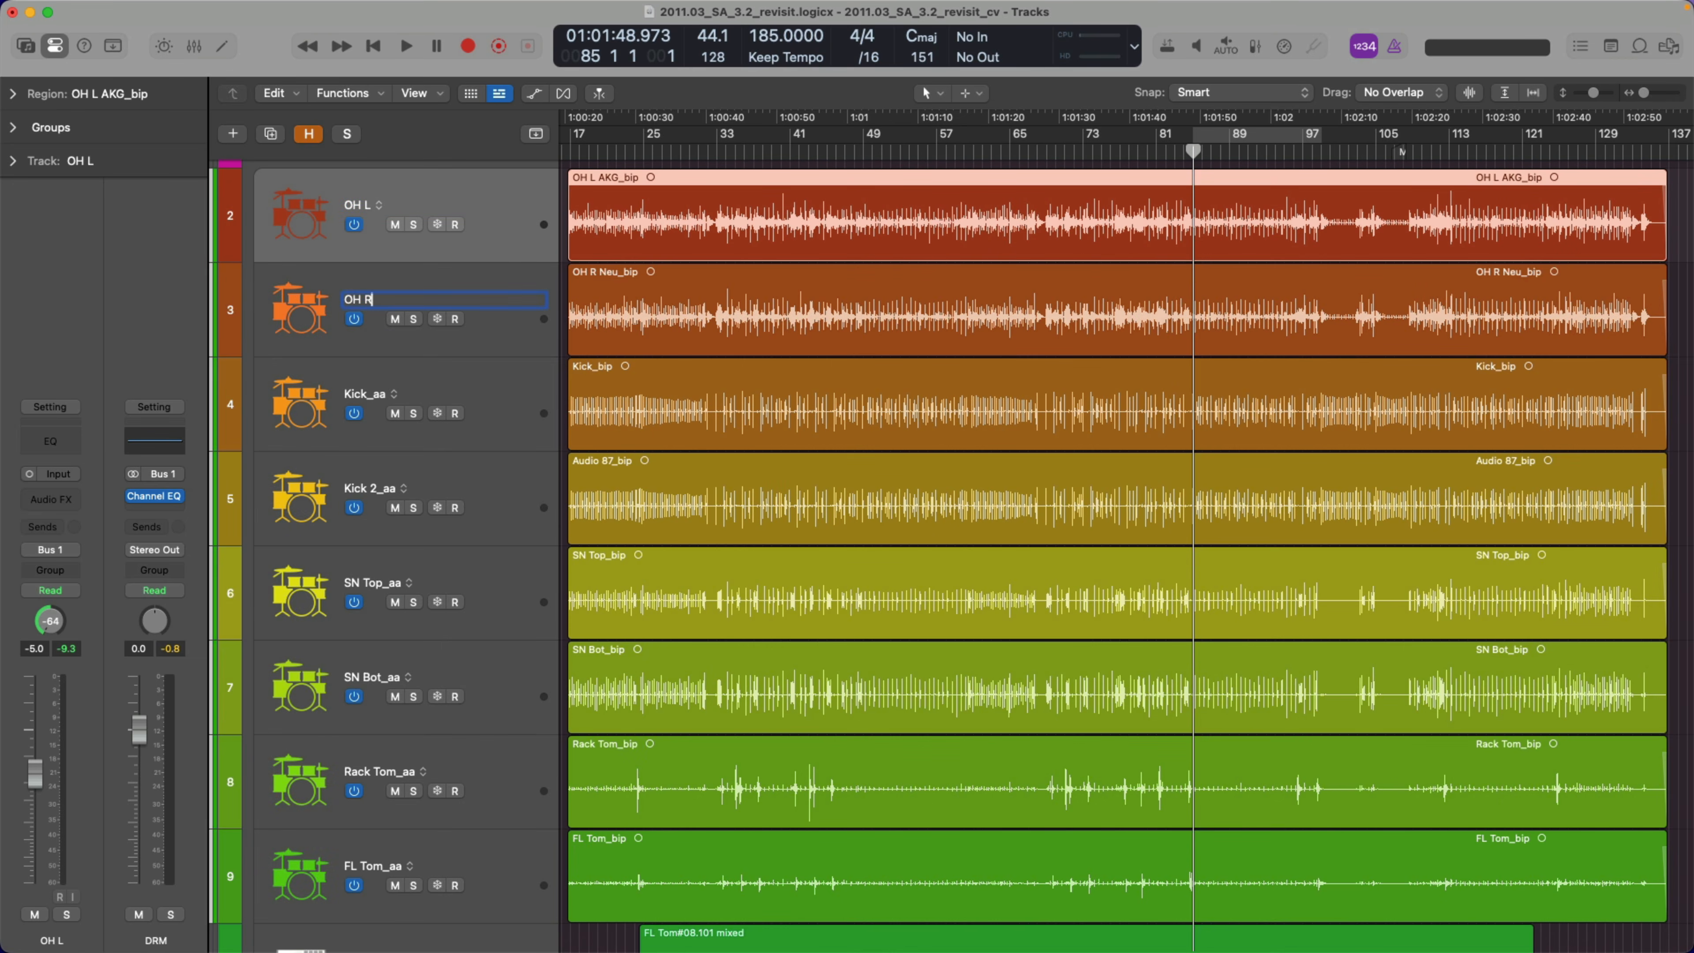
key("Tab")
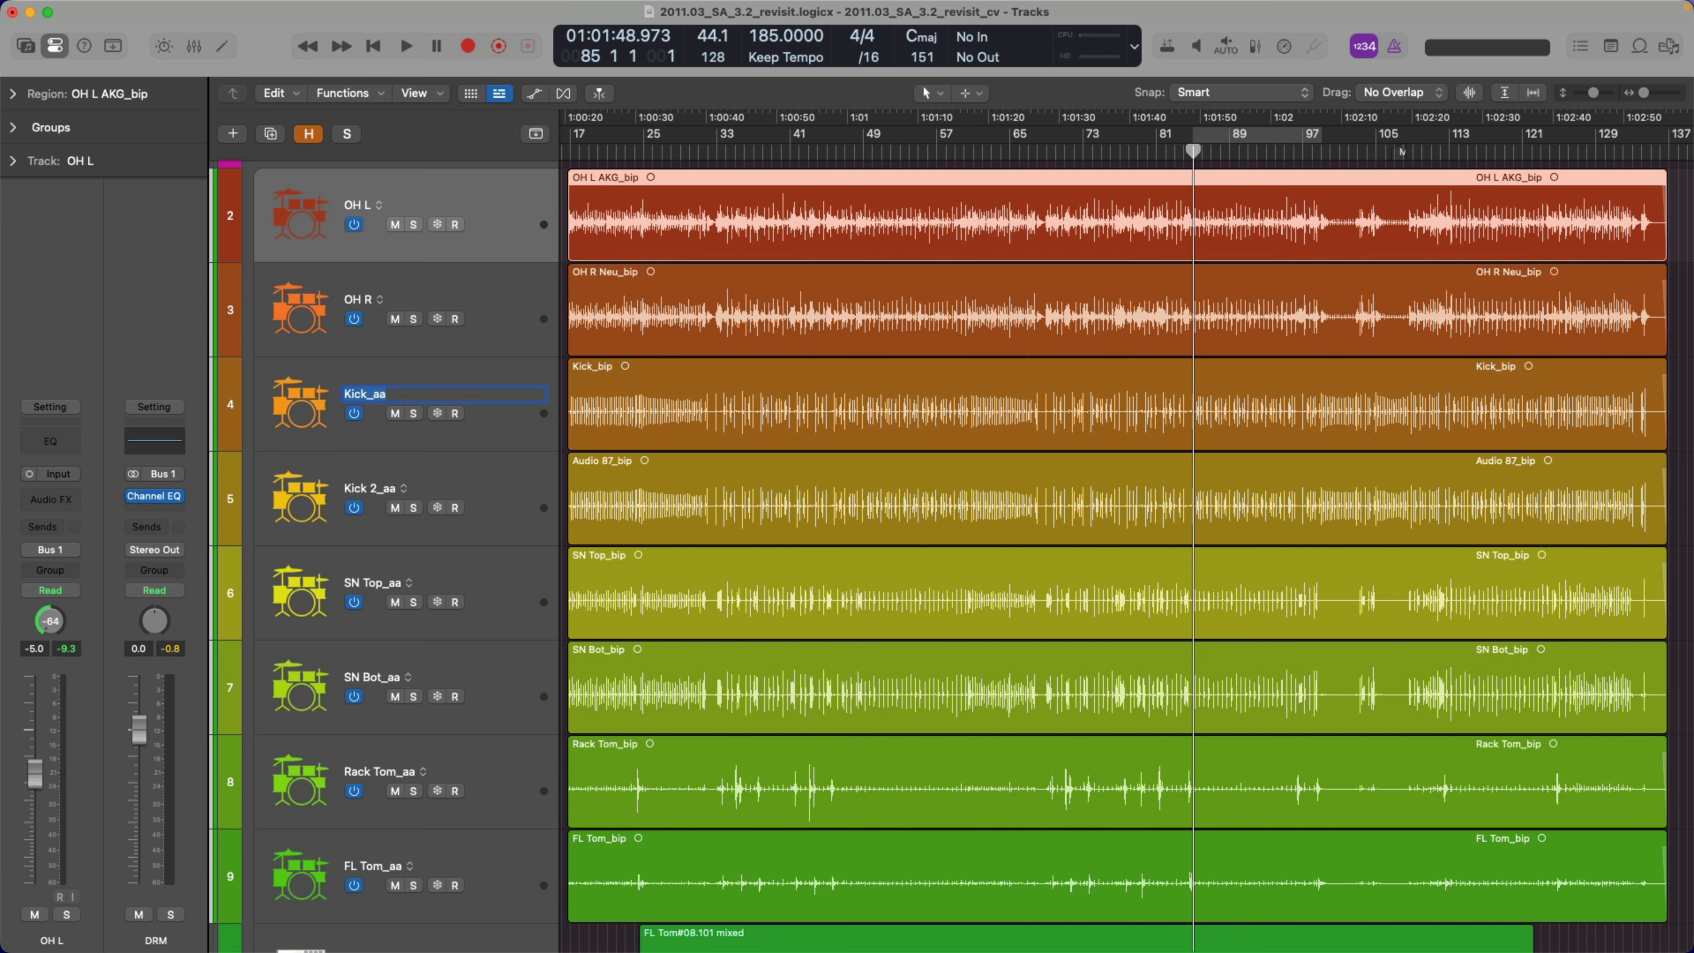
type("KCK")
key("Tab")
type("KCK OUT")
Rename the snare and tom tracks, tracks 6 to 9, as SNR TOP, SNR BTM, RCK and FLR
key("Tab")
type("SNR TOP")
key("Tab")
type("SNR BTM")
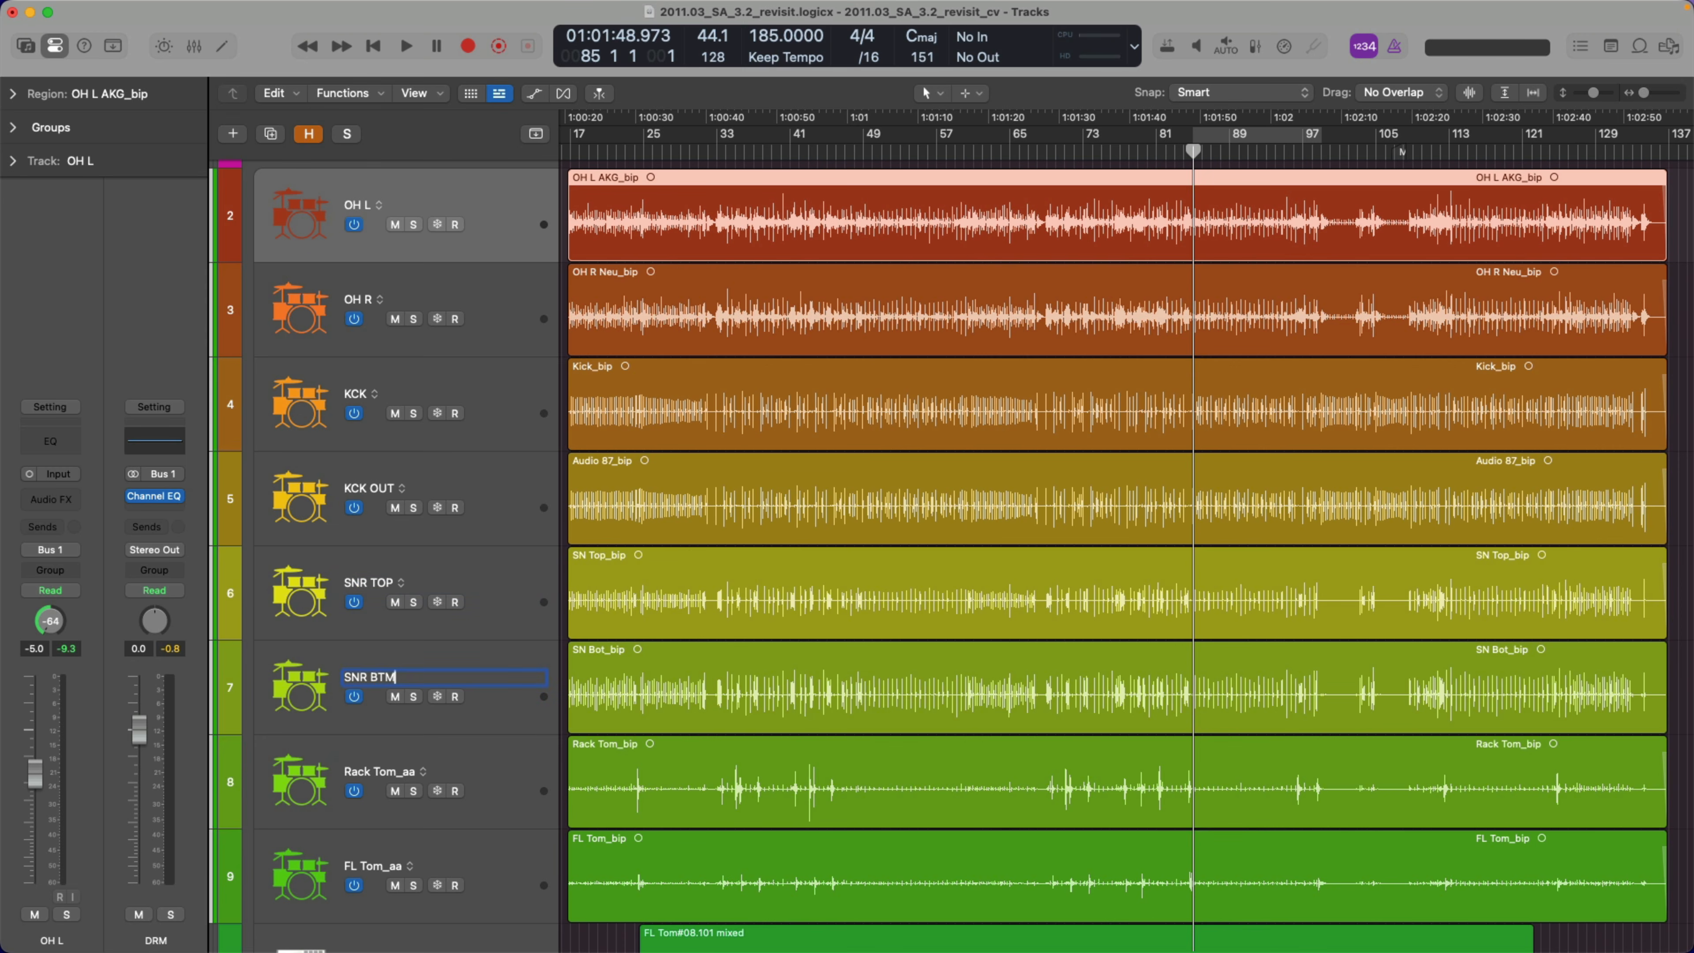
key("Tab")
type("RCK")
key("Tab")
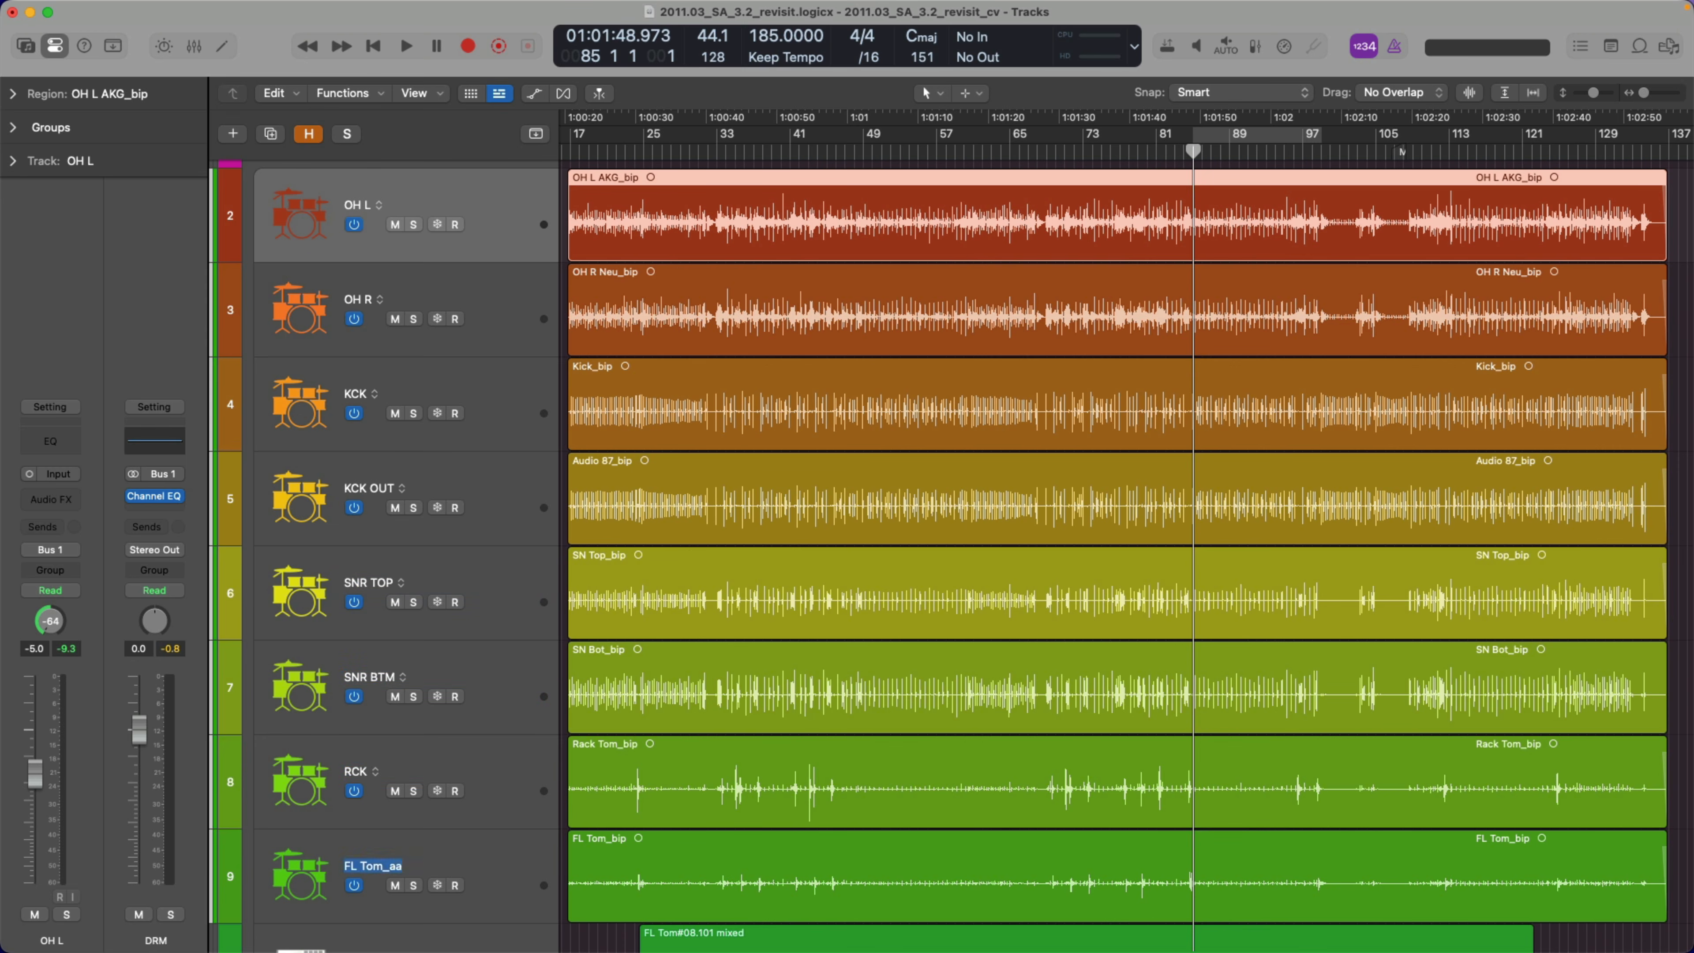
type("FLR")
key("Return")
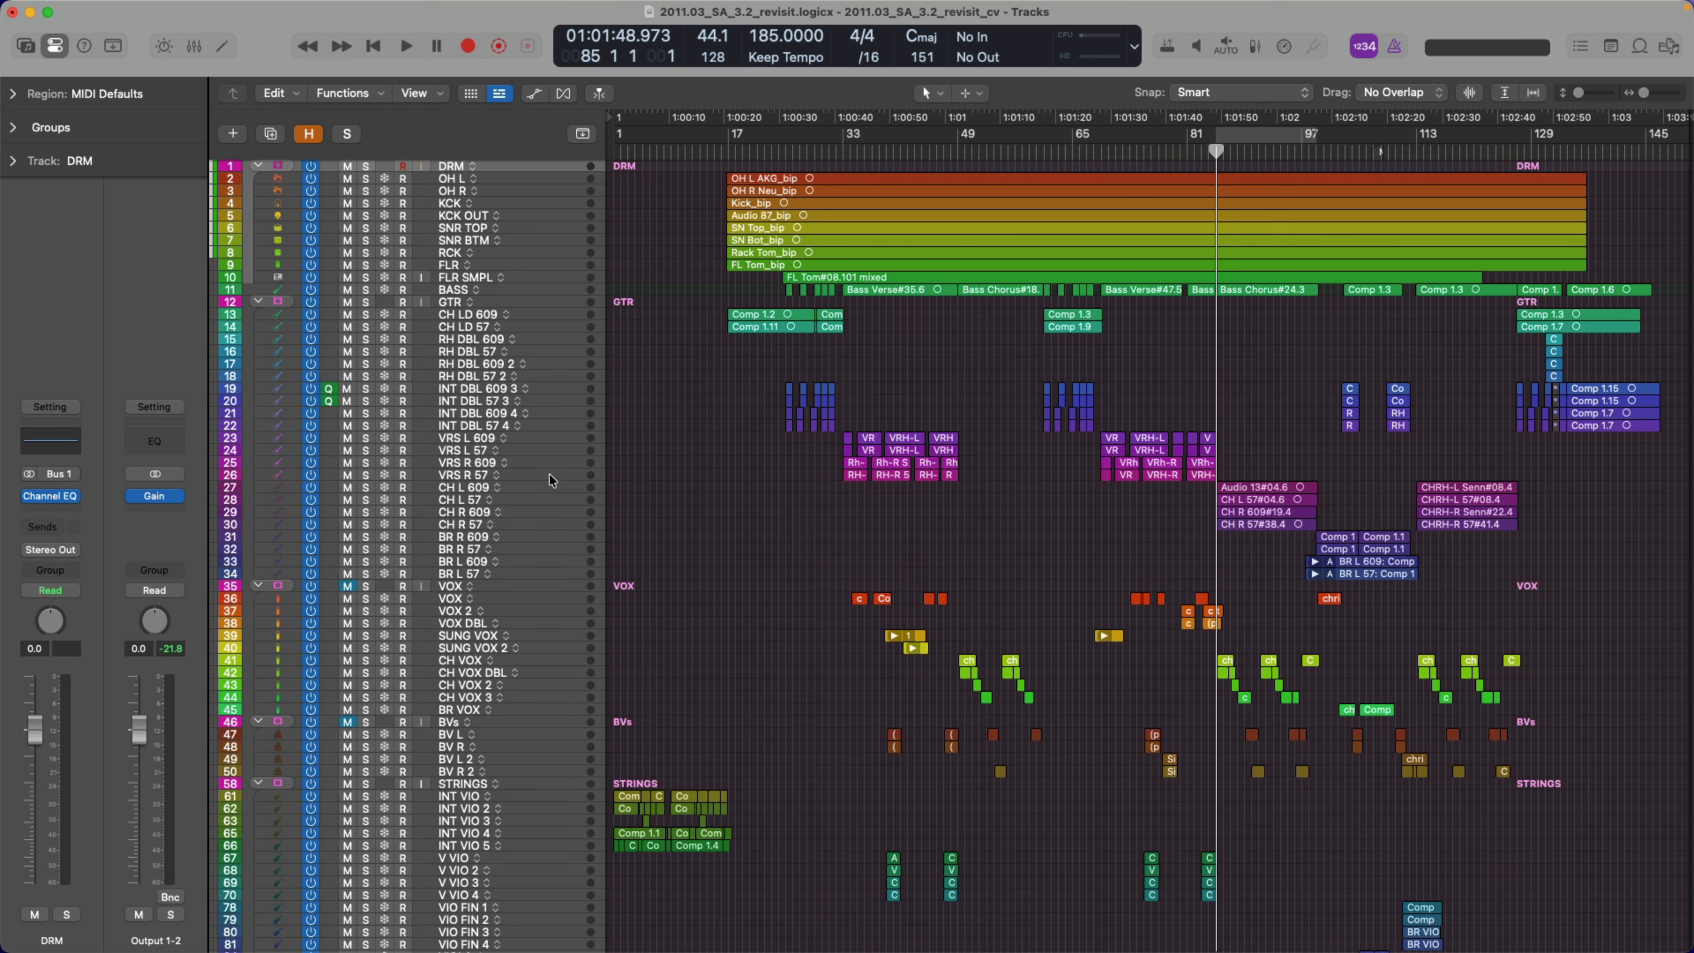
Zoom in on the chorus guitar regions and solo the CH L 609 and CH L 57 tracks together
left_click(545, 484)
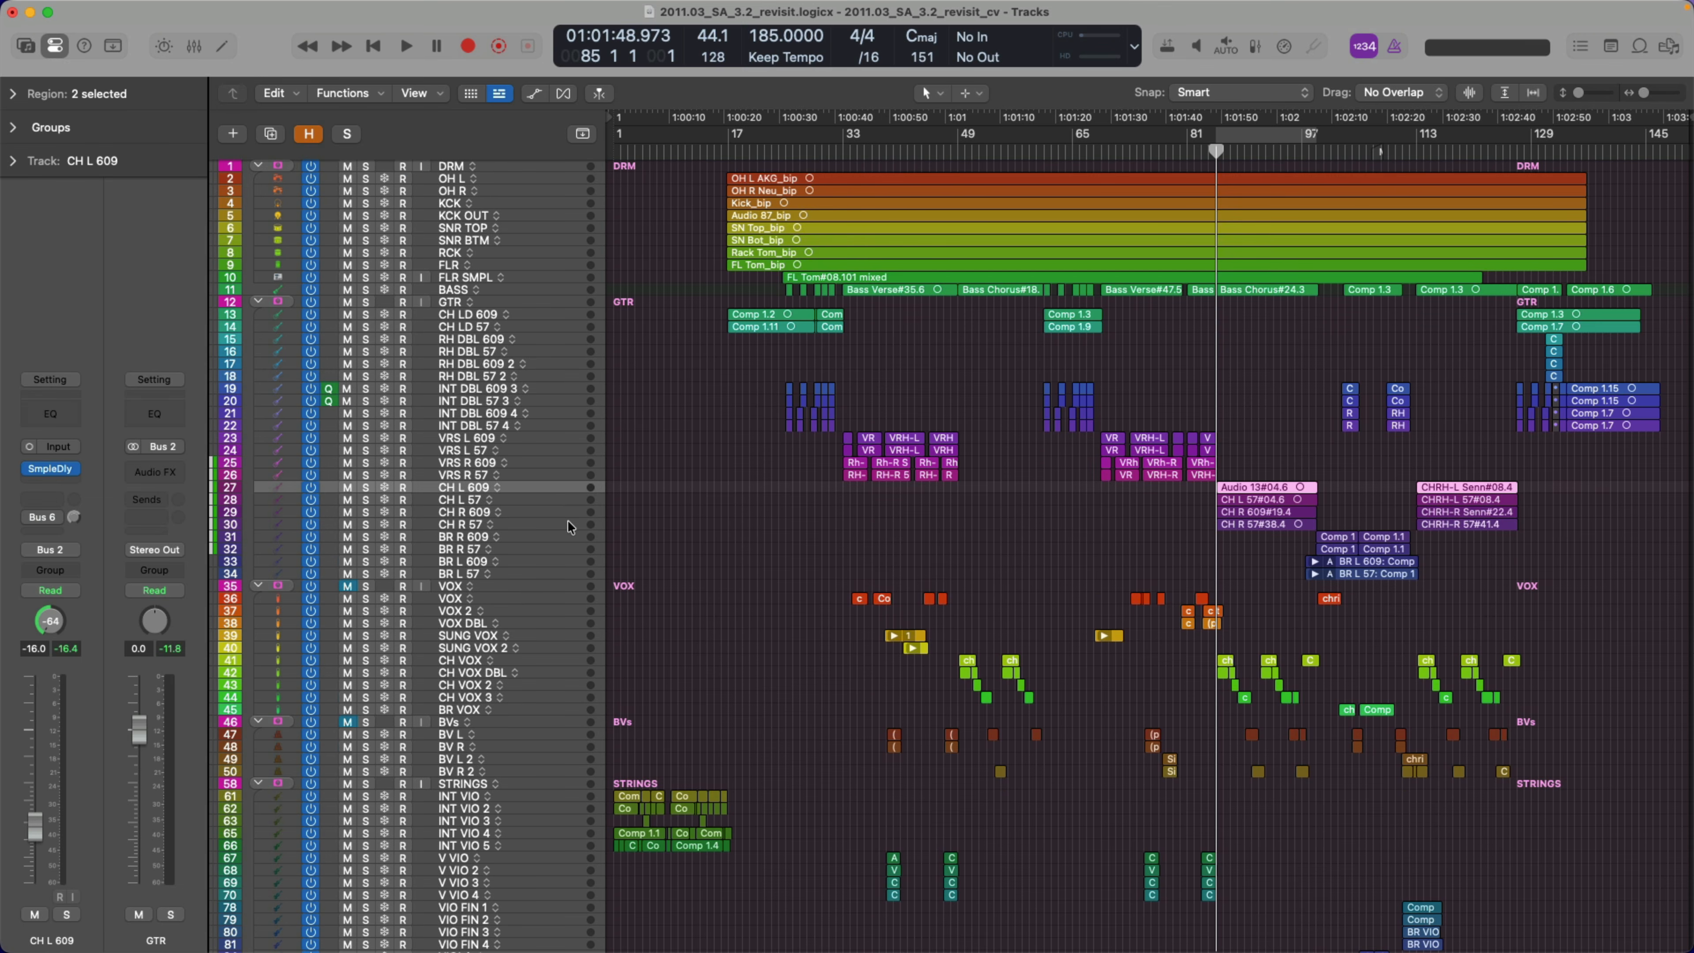
left_click_drag(1191, 477, 1508, 552)
key("z")
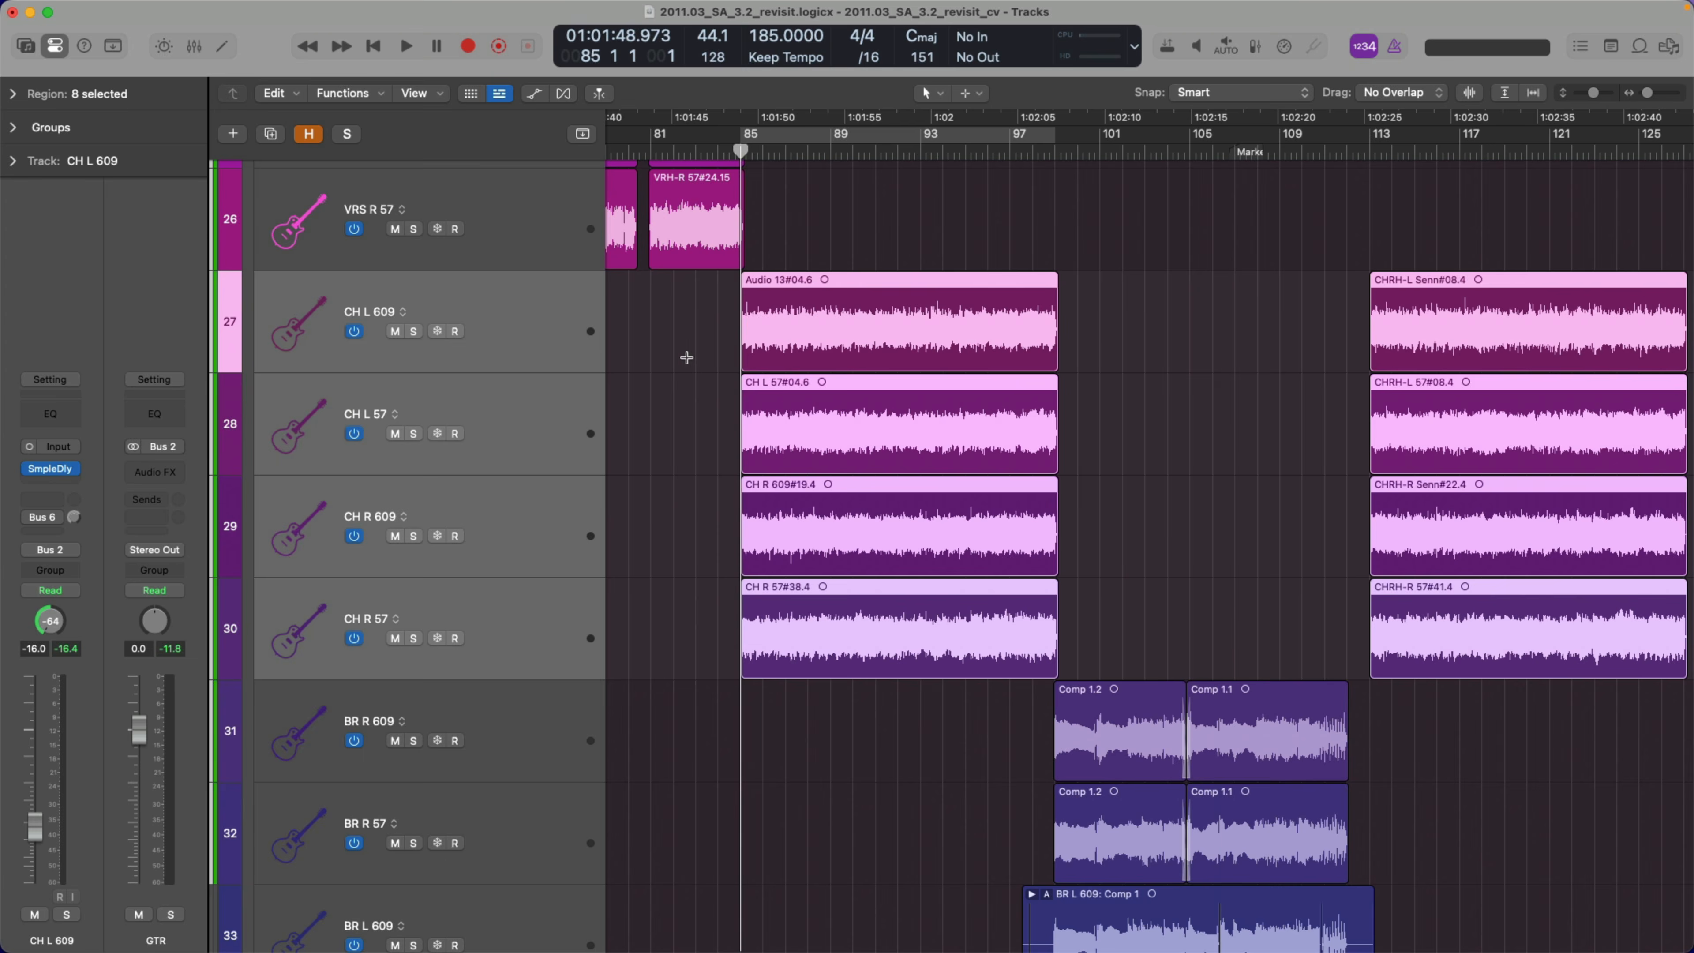
left_click(547, 335)
left_click(548, 422, "shift")
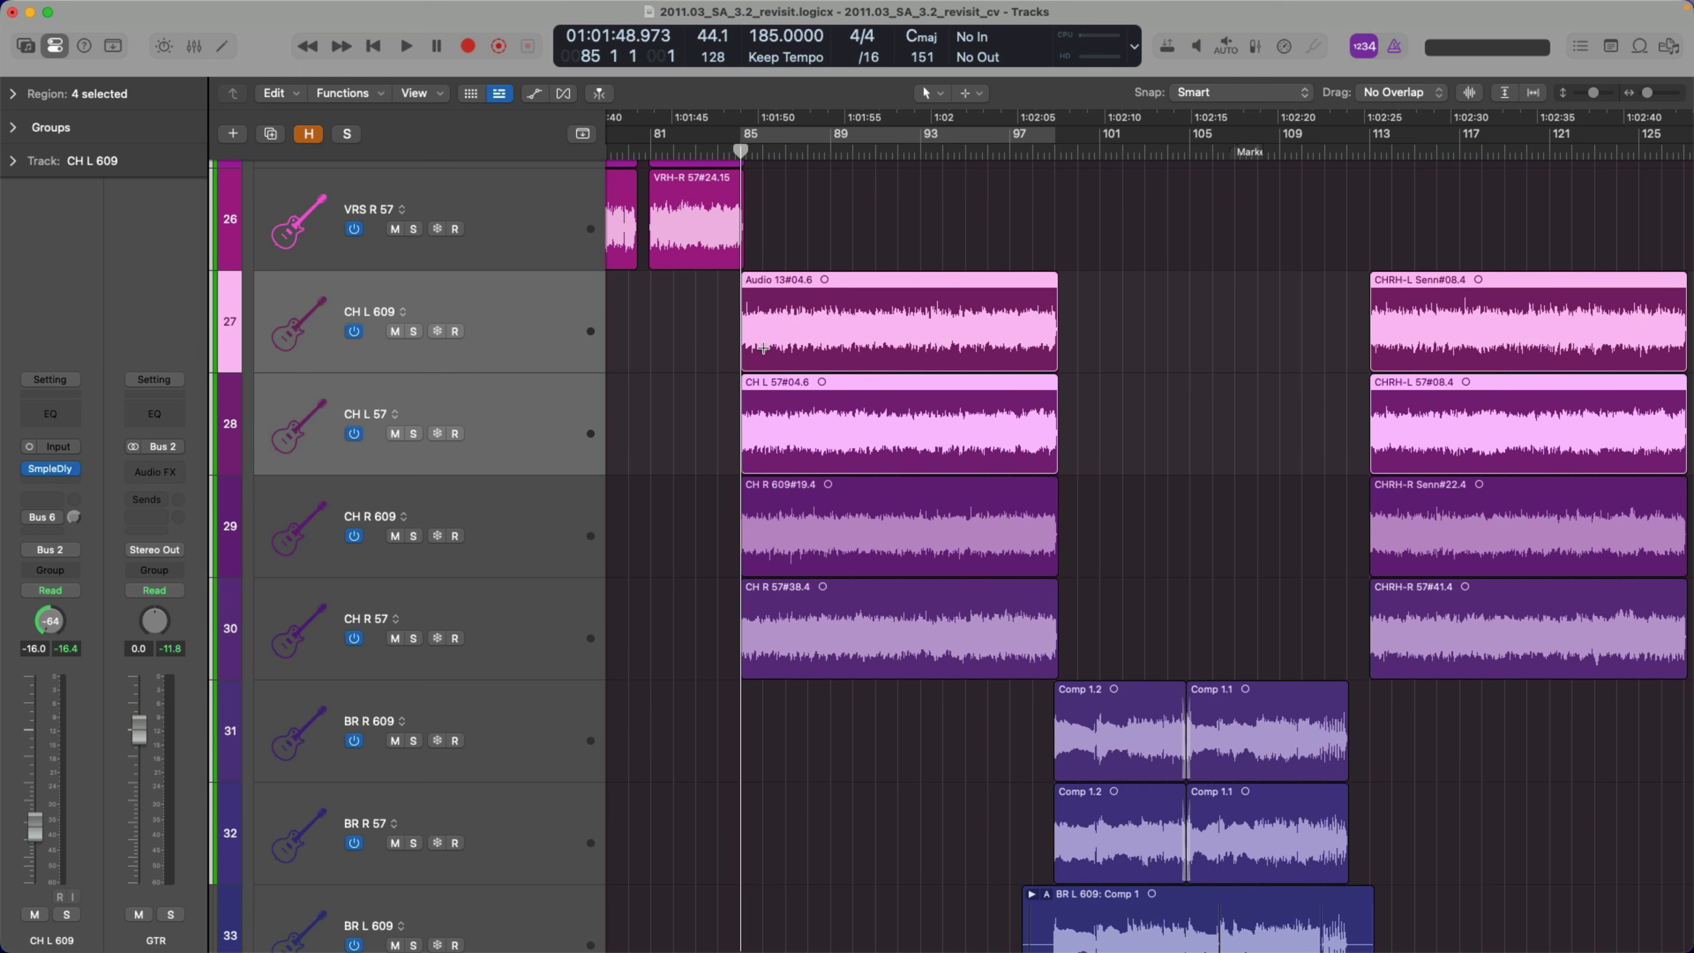
left_click(414, 331)
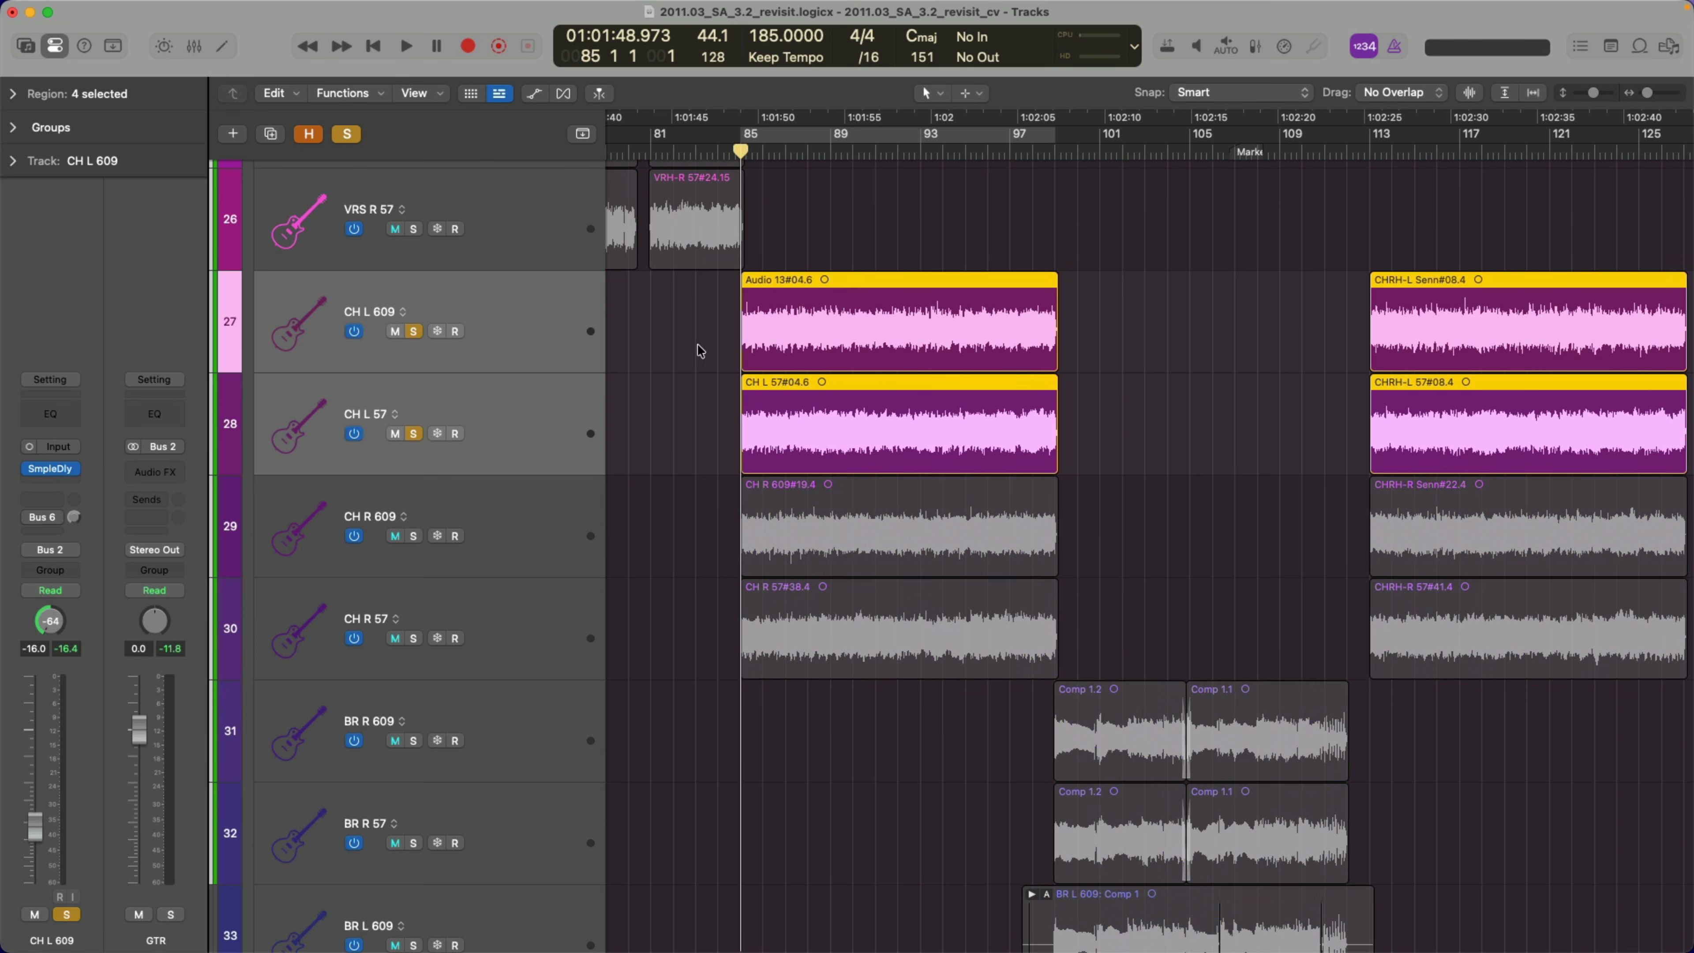
Reset the pan of the selected CH L 609 and CH L 57 channels to center in the mixer
key("x")
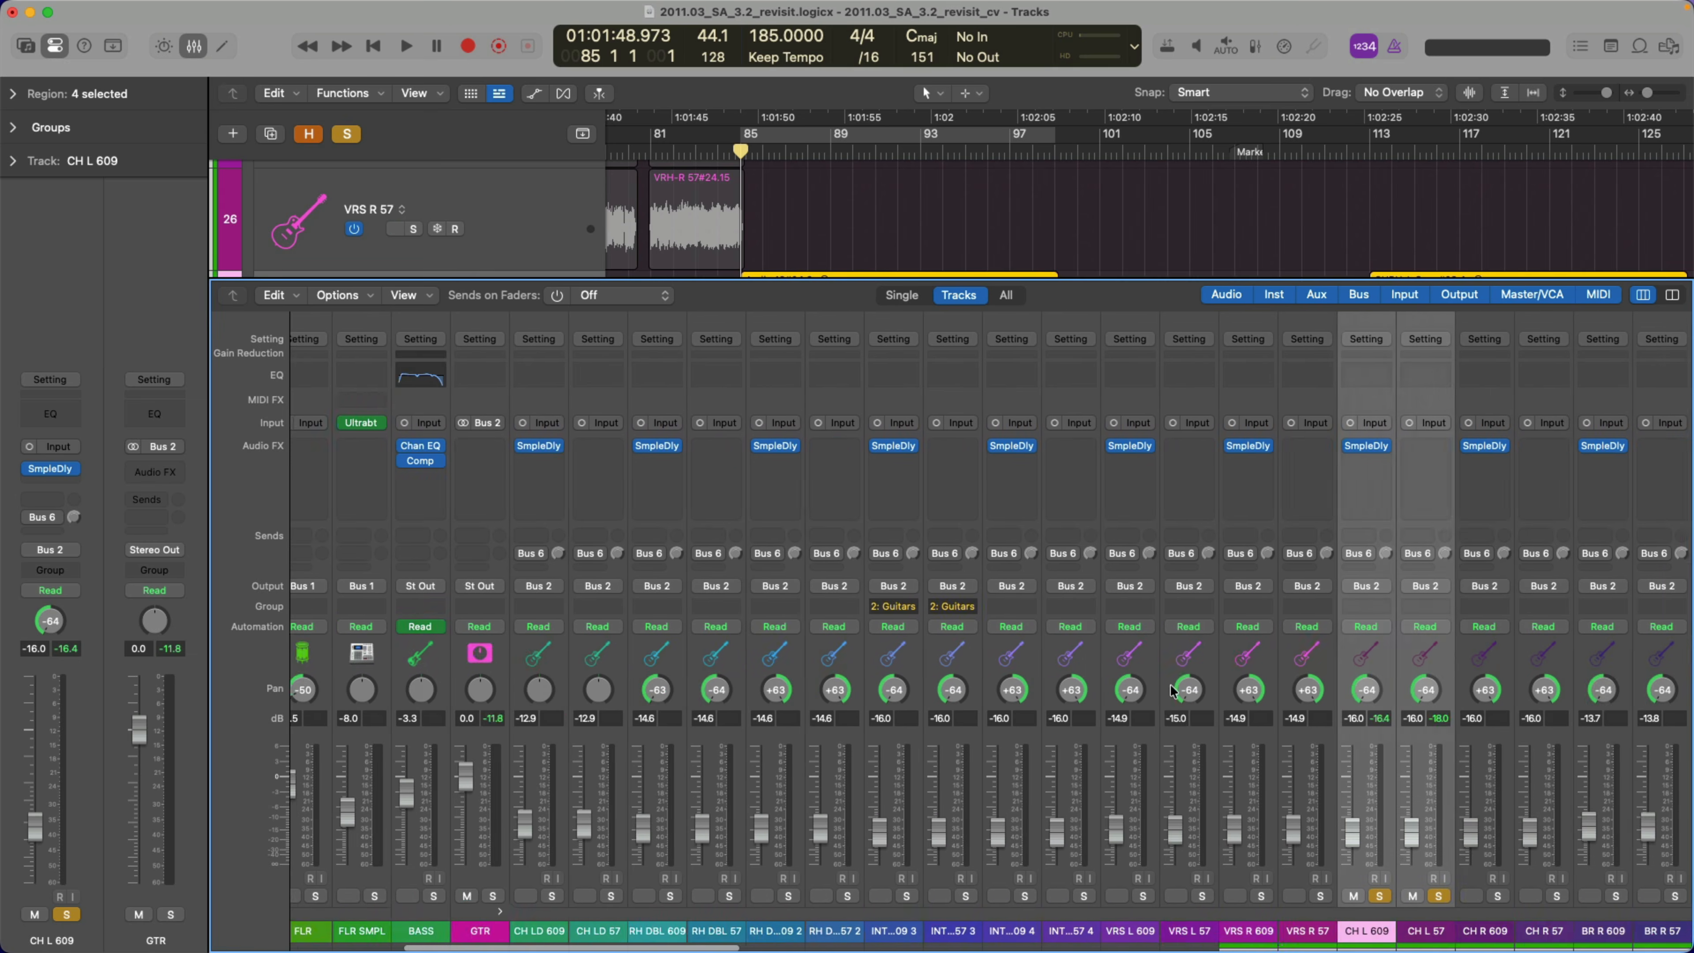
scroll(1173, 691, "right", 4)
left_click(1207, 689, "alt")
key("x")
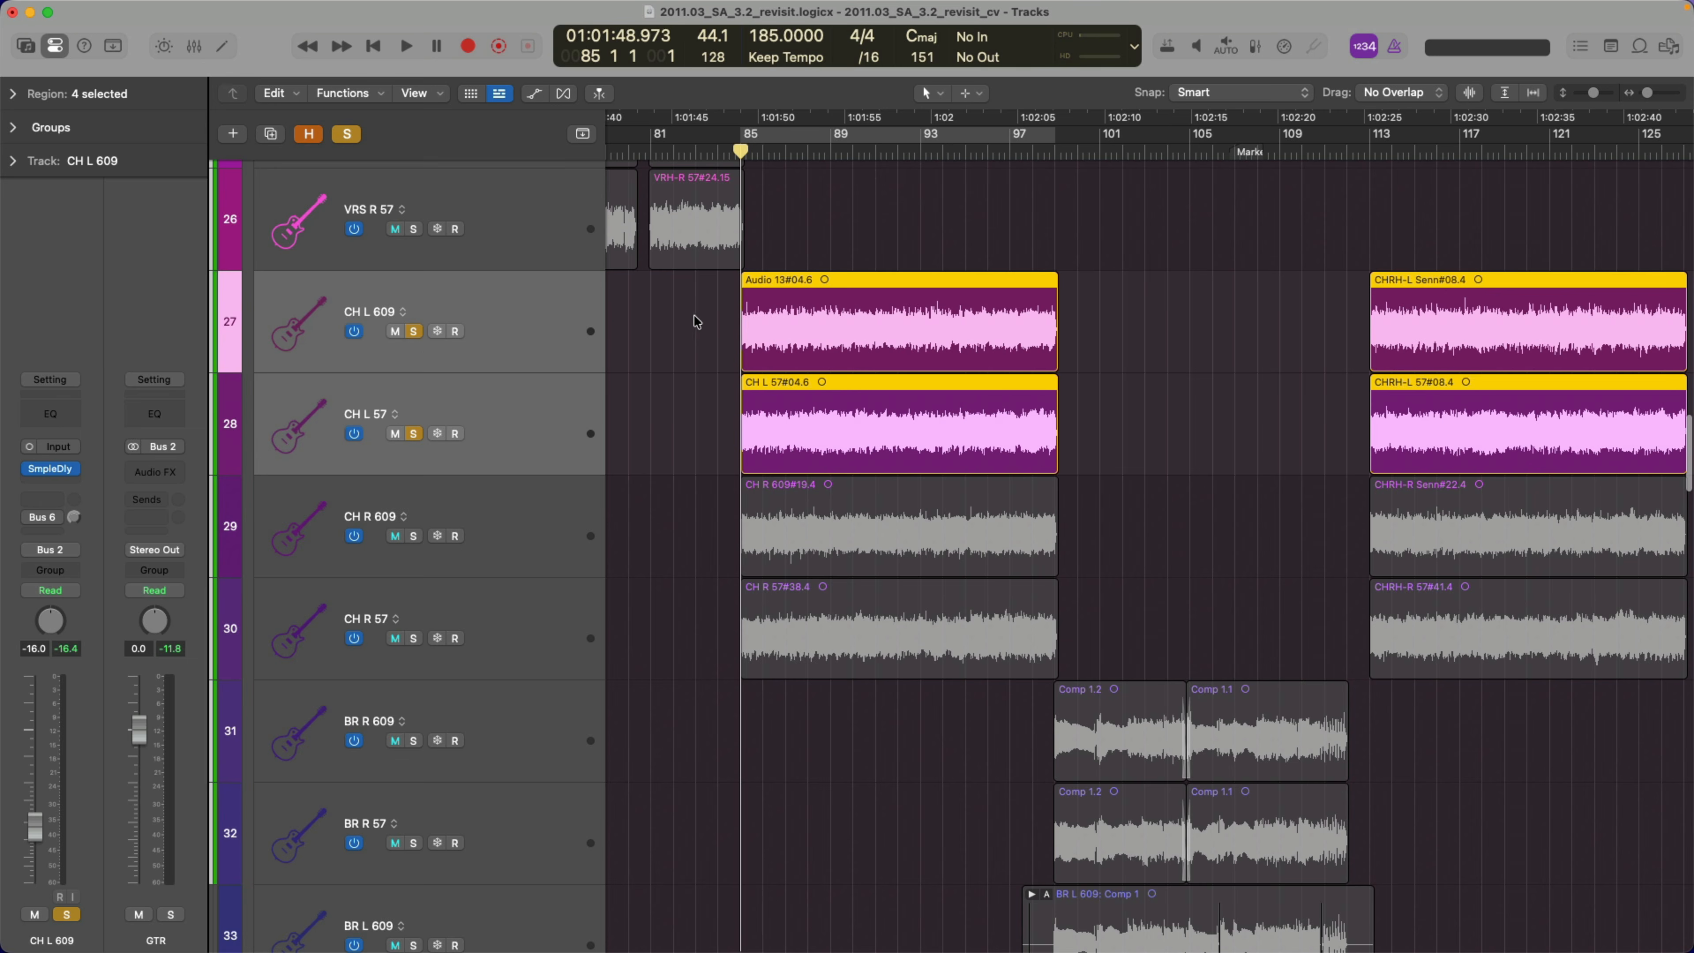
Audition the soloed CH L 609 and CH L 57 chorus guitars, and undo the reset of their pan
key("space")
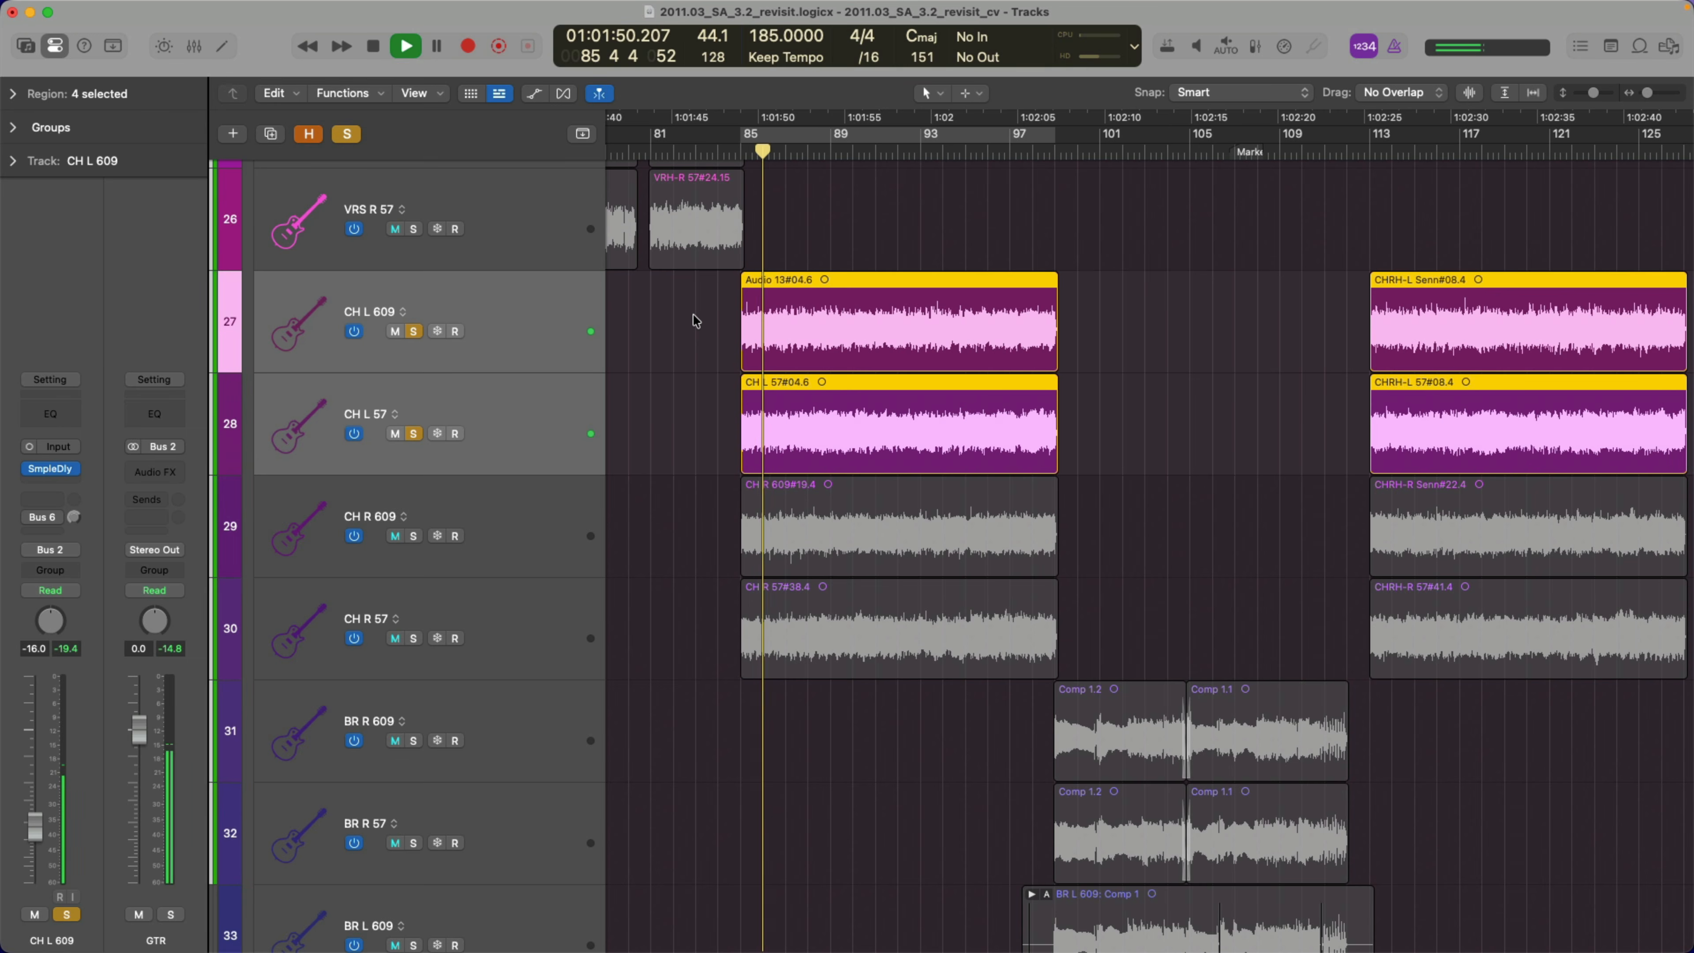
key("space")
key("x")
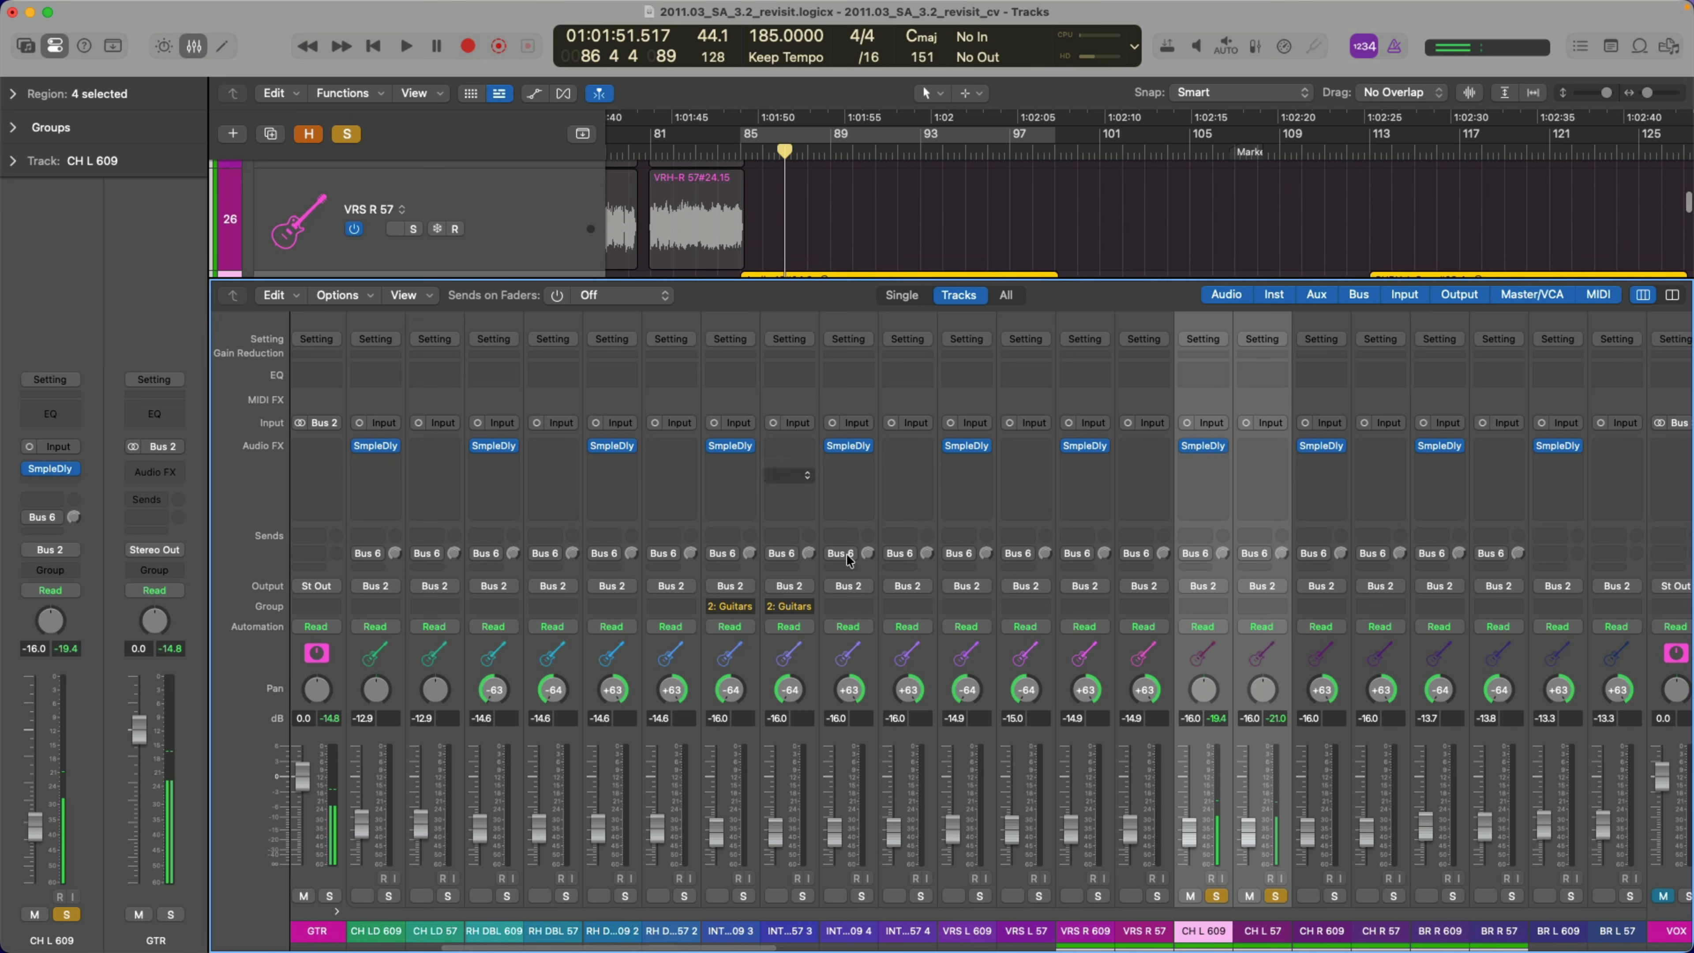
key("super+z")
key("x")
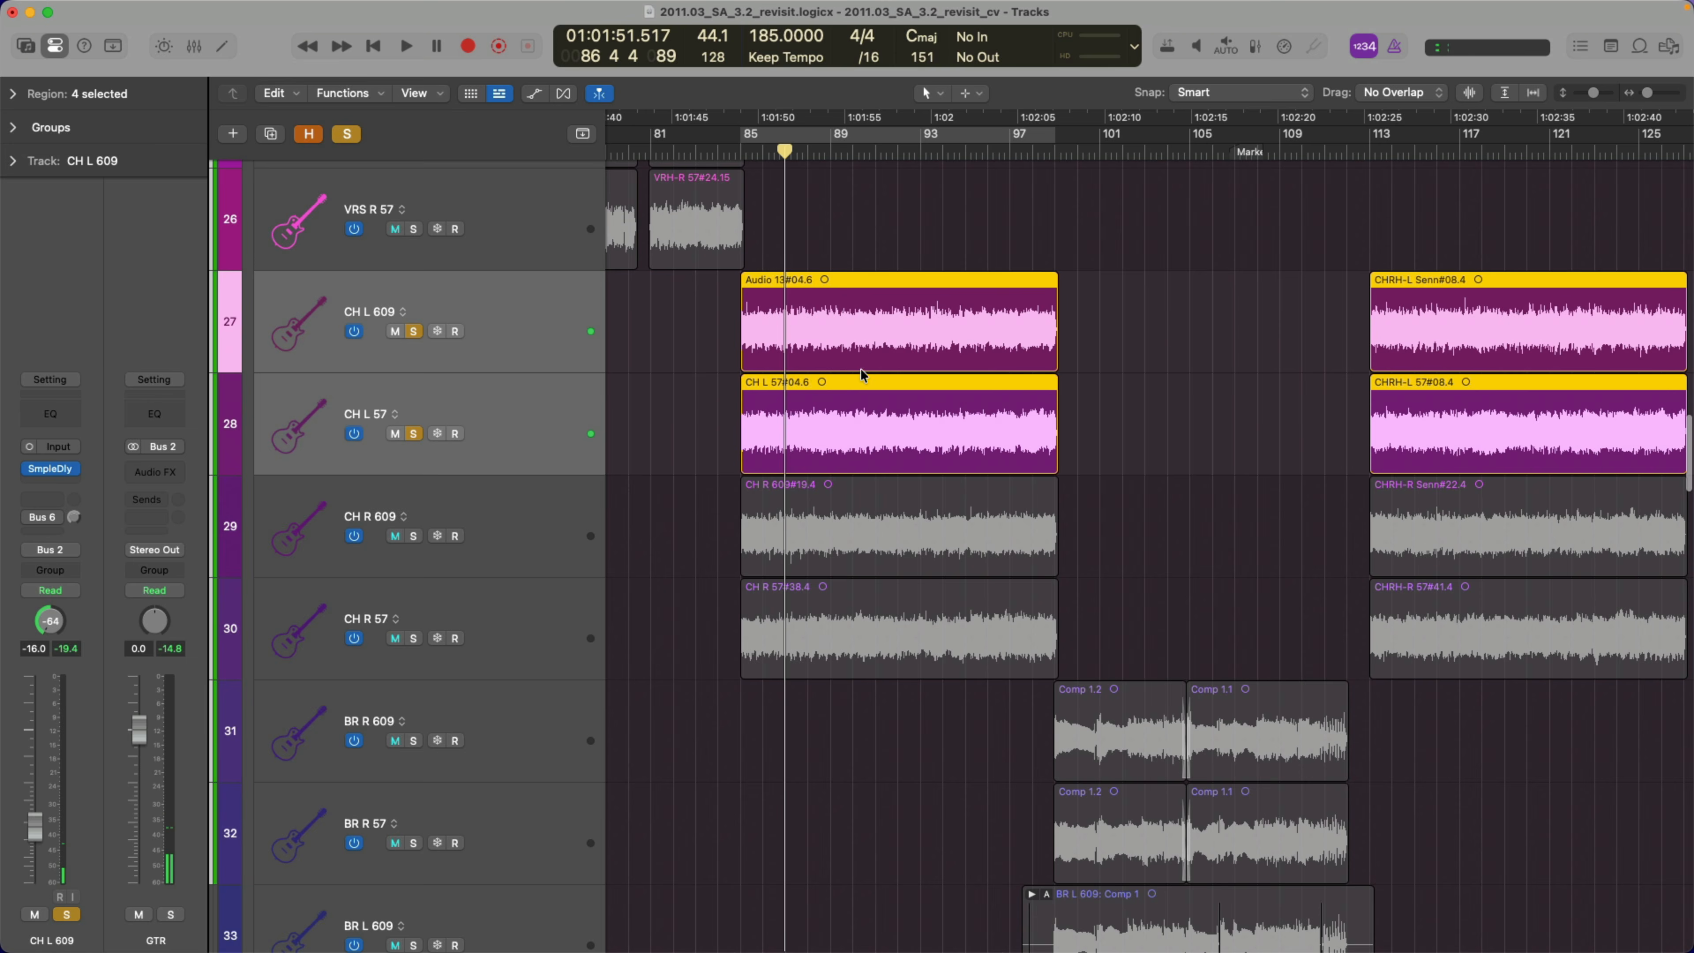
Unsolo the CH L 609 and CH L 57 tracks and deselect their regions in the full arrangement
key("z")
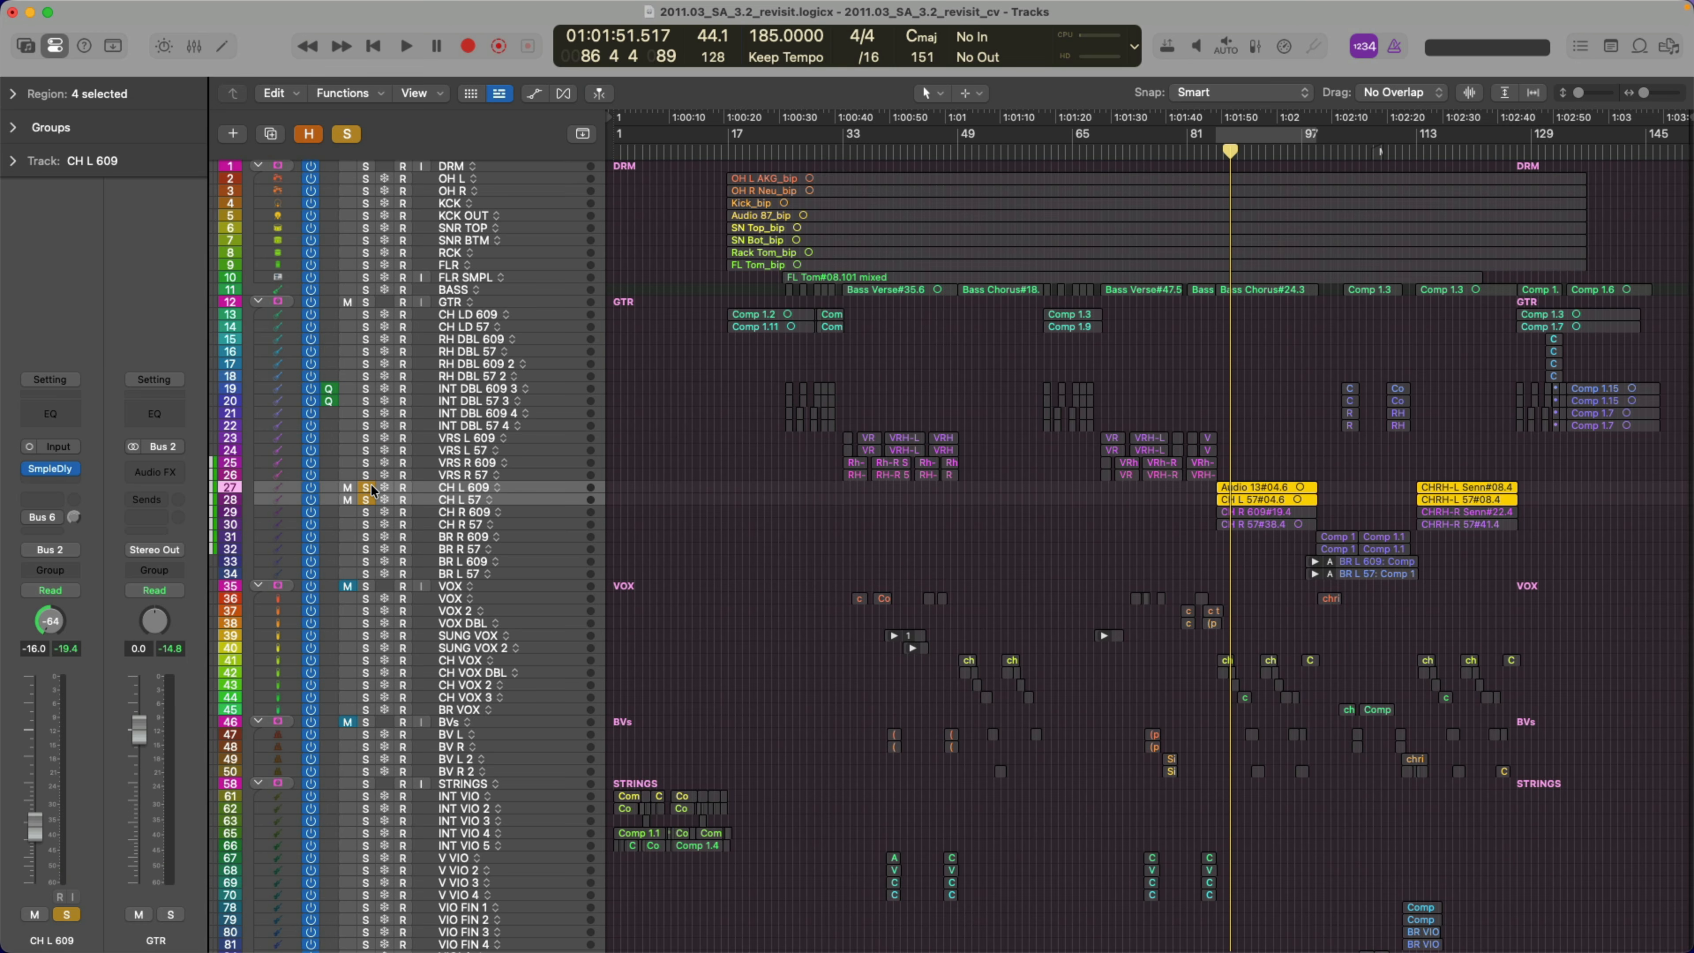
left_click(368, 489)
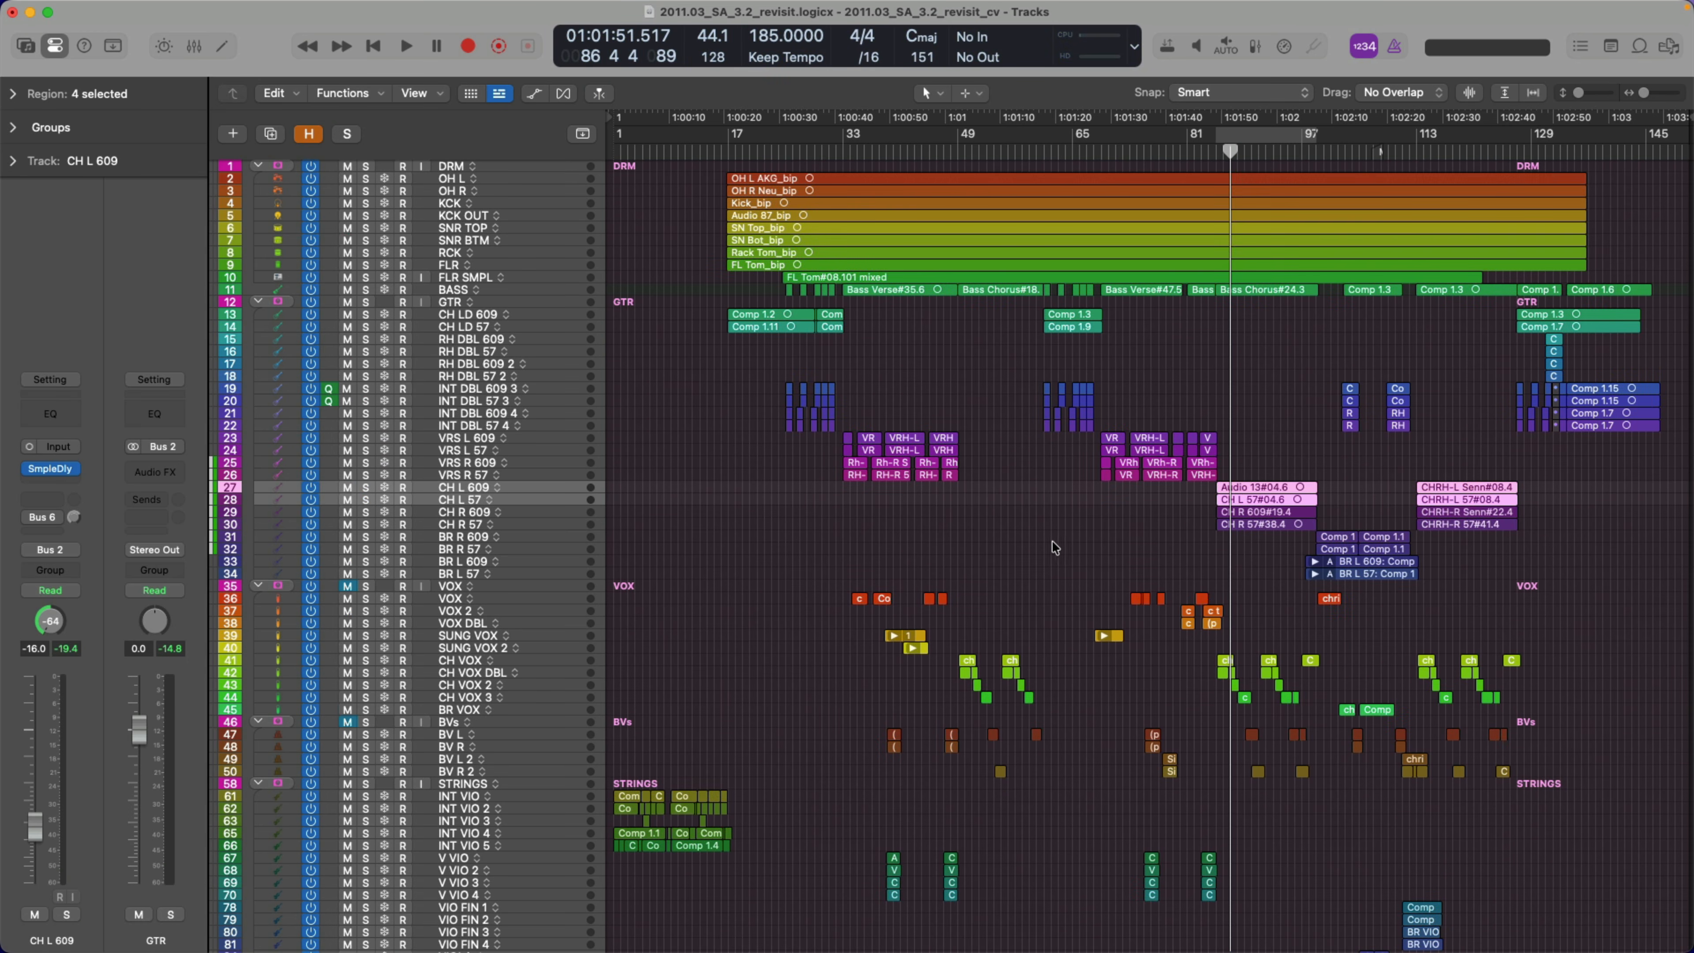
left_click(1046, 486)
scroll(1048, 491, "down", 10)
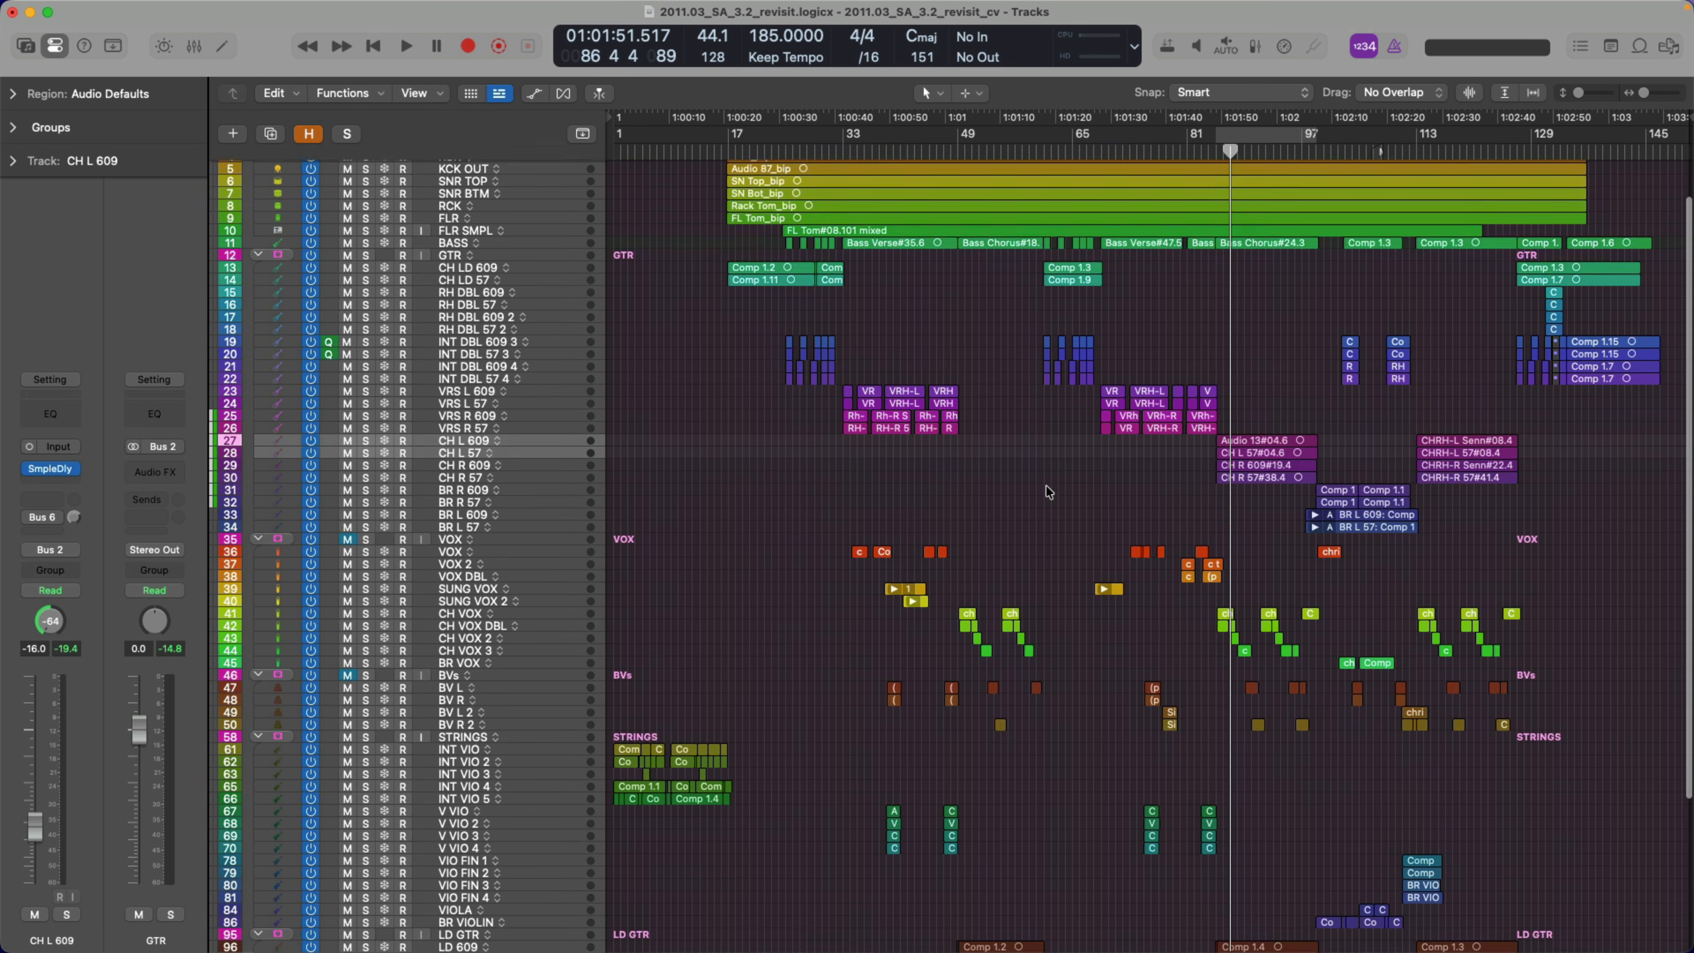
scroll(1046, 491, "up", 9)
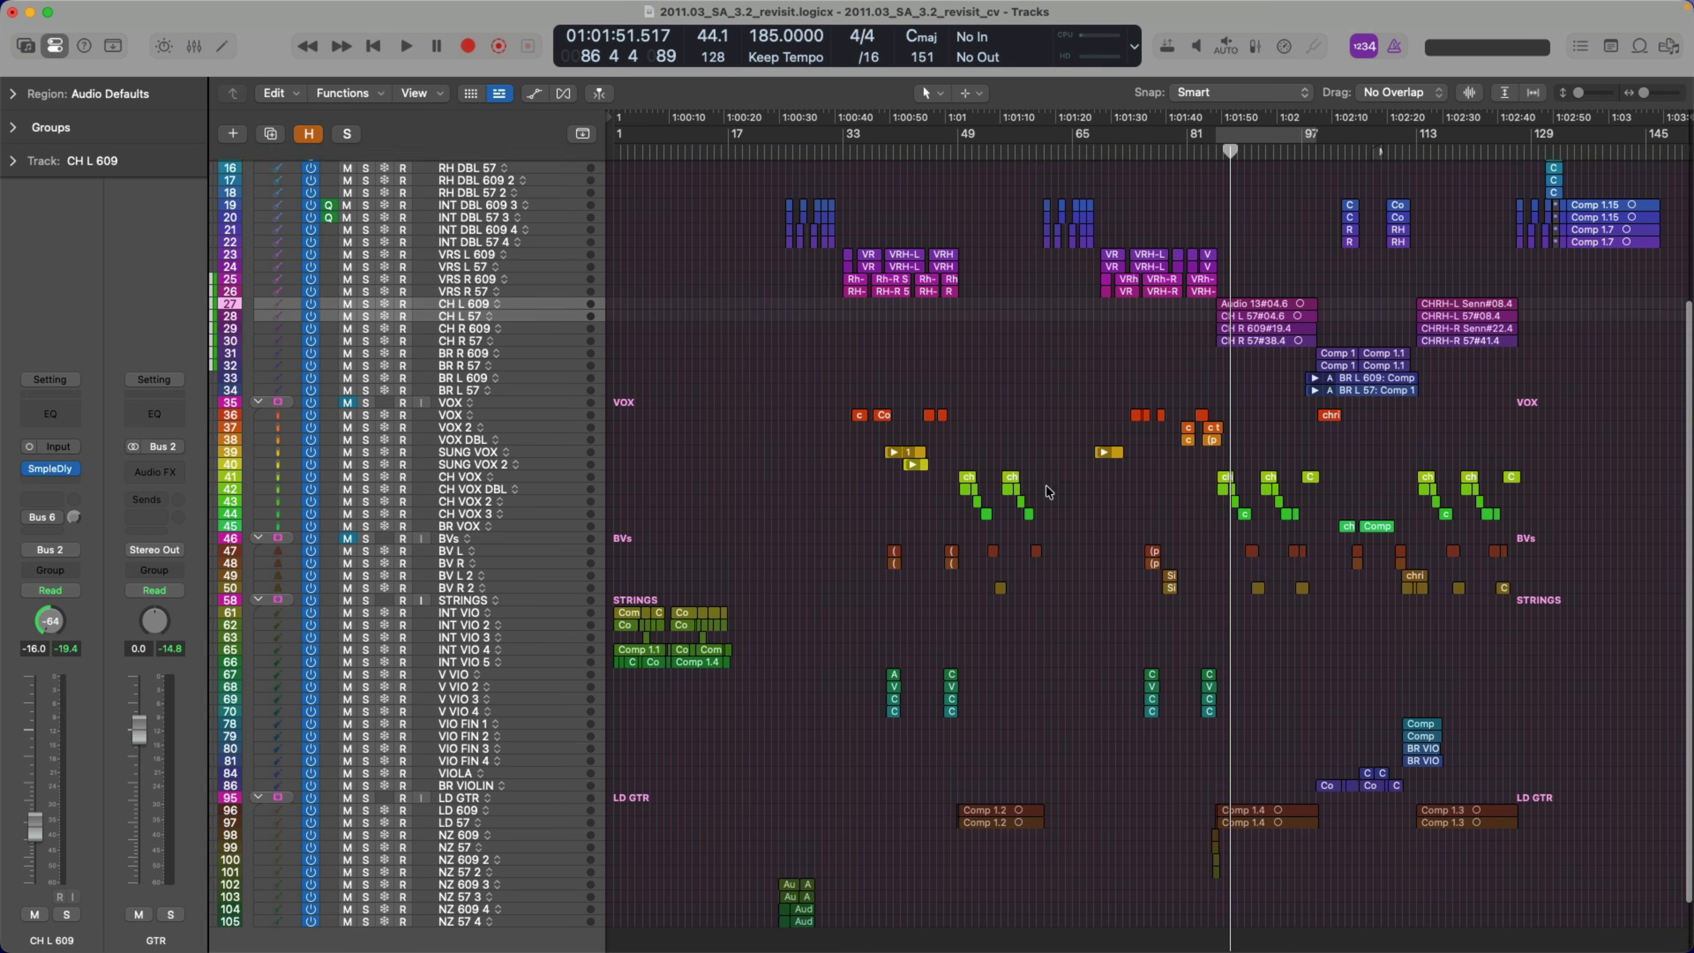
scroll(1050, 492, "up", 1)
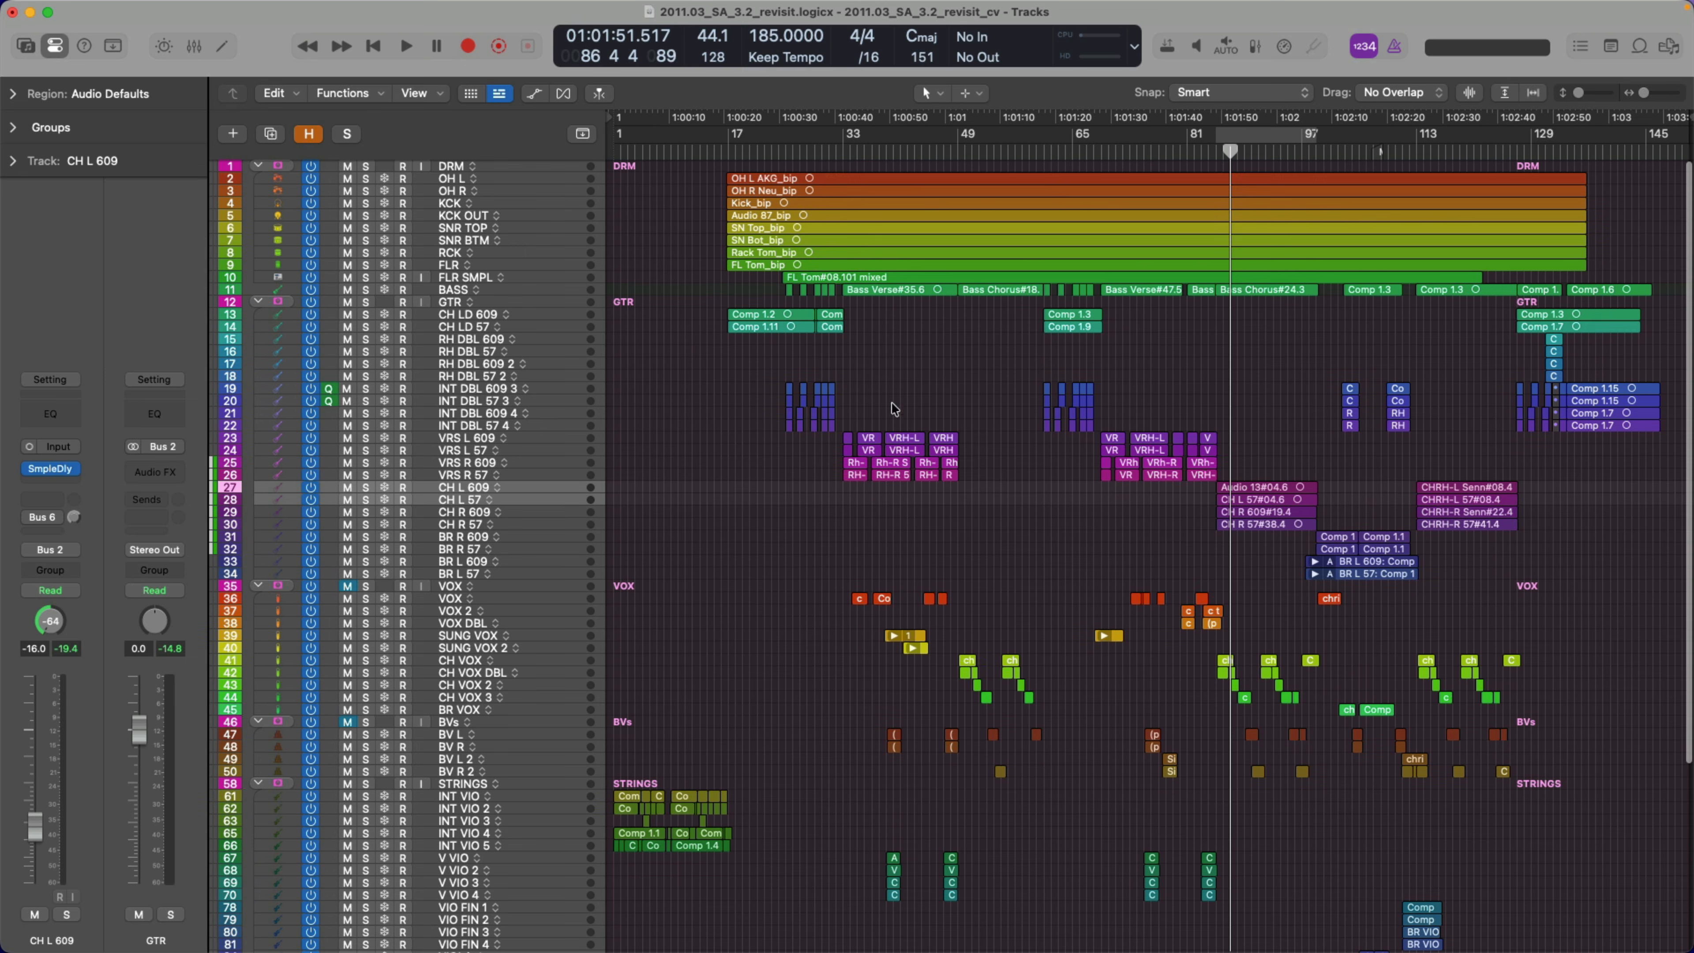
Move all verse guitar regions from tracks VRS L 609 to VRS R 57 onto tracks INT DBL 609 3 to INT DBL 57 4
left_click(559, 385)
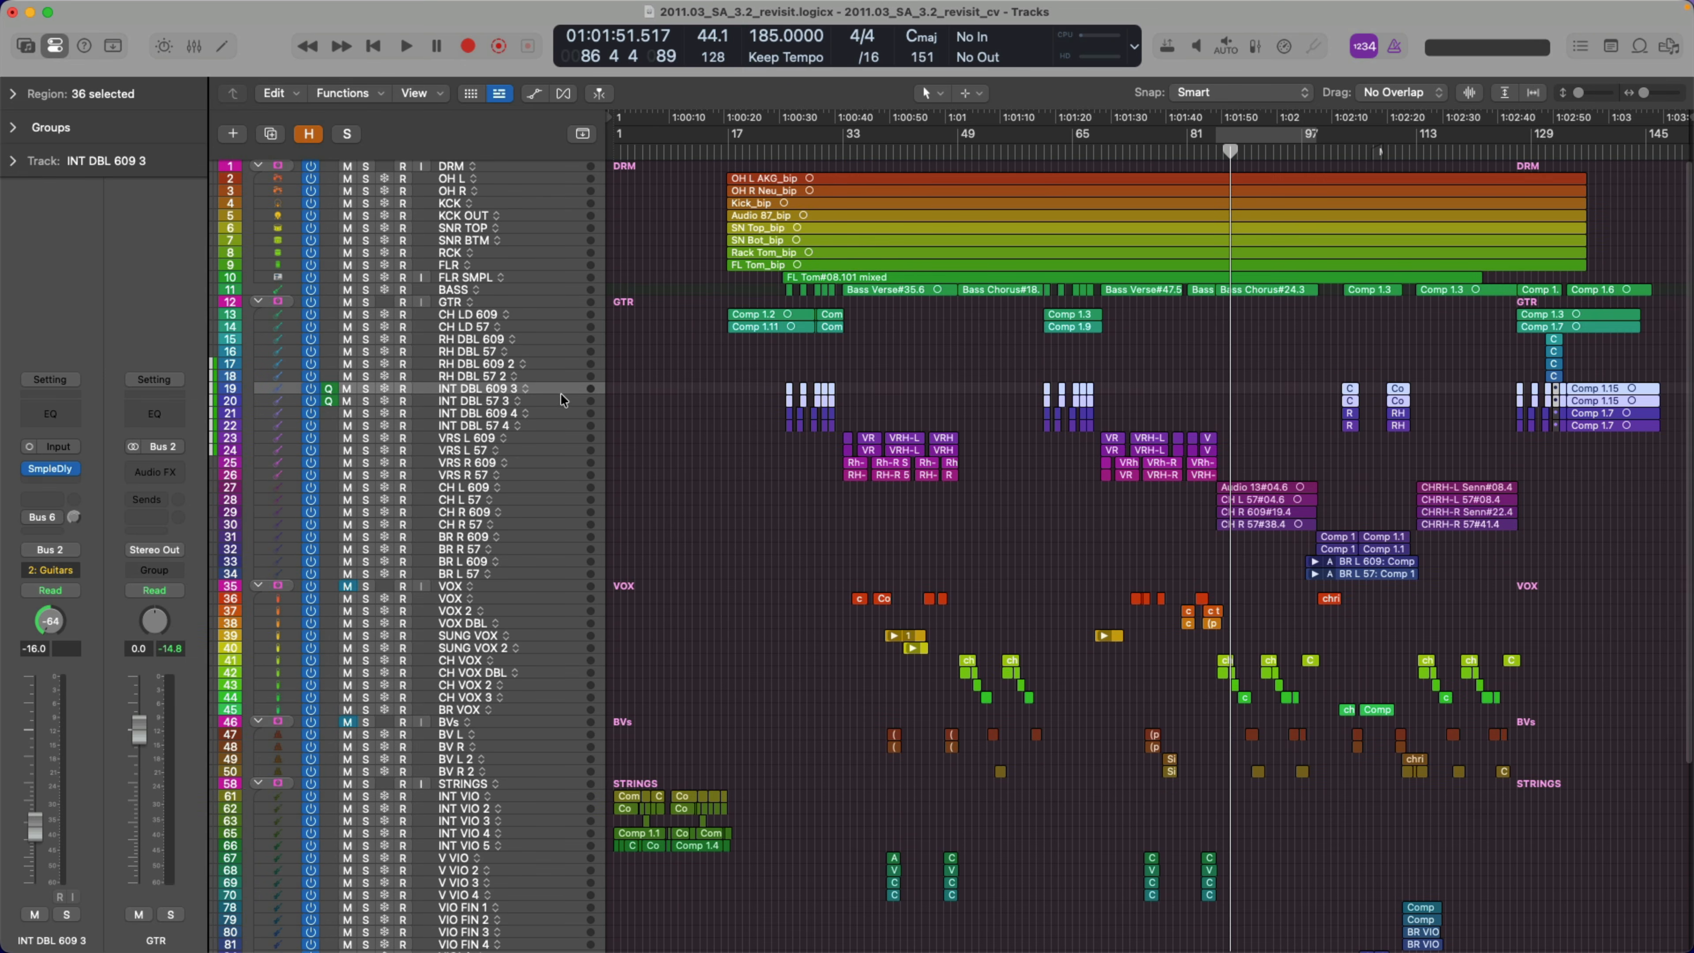
left_click(572, 424, "shift")
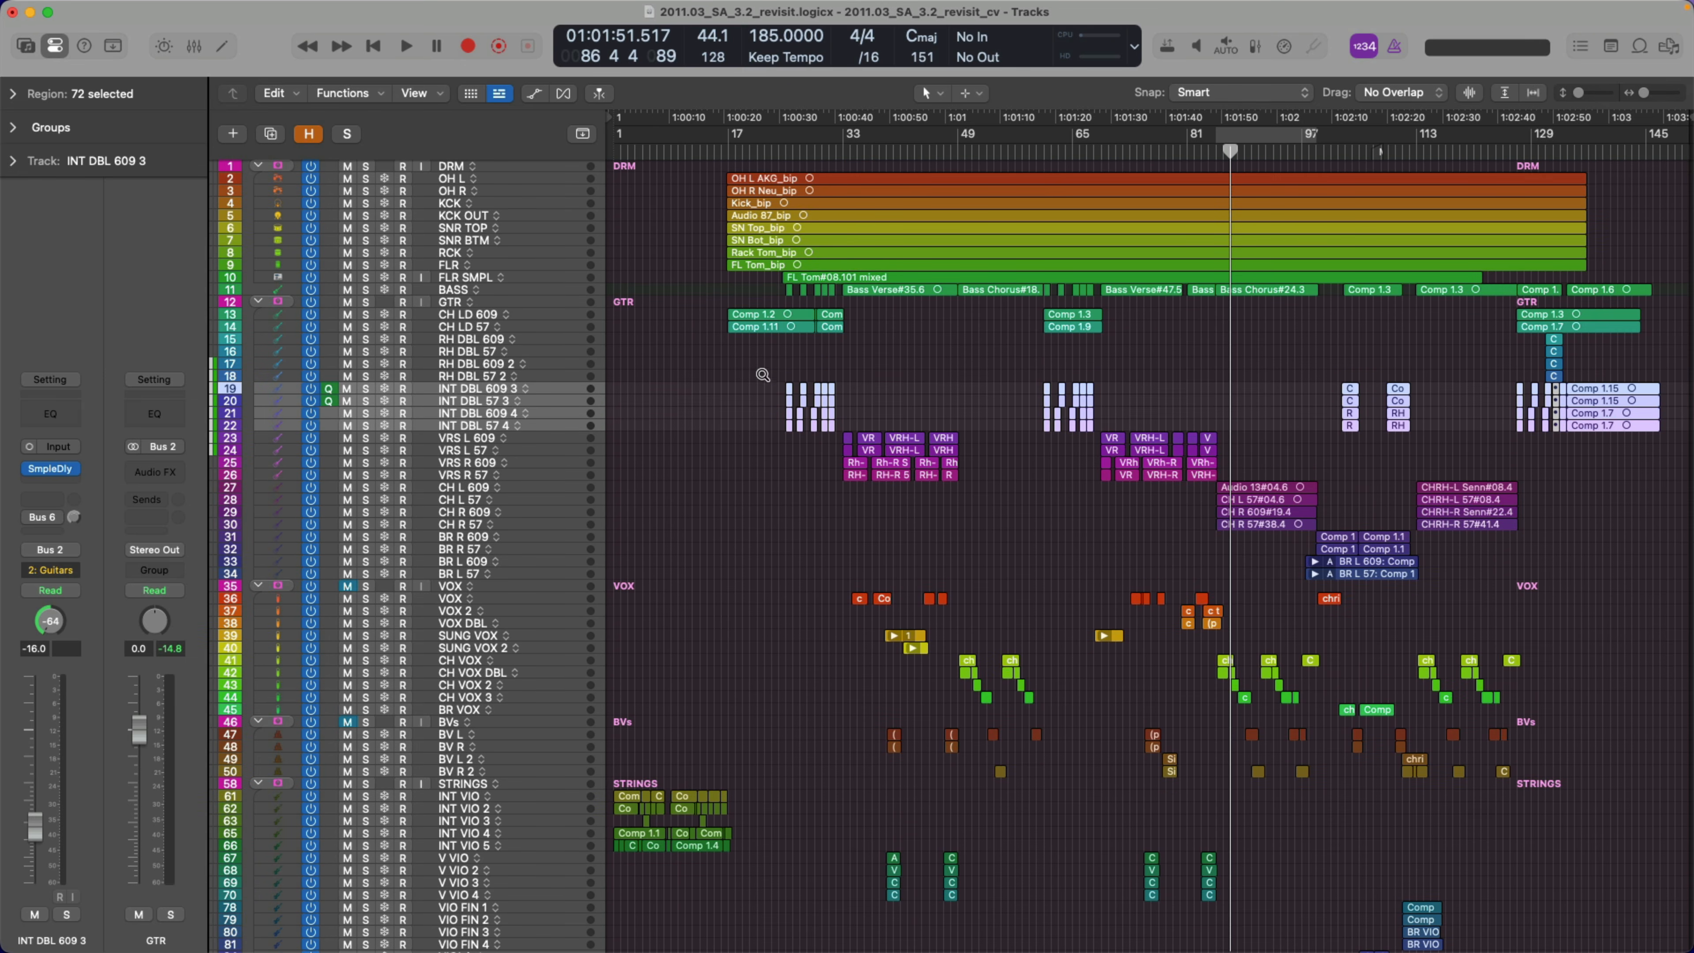
left_click_drag(762, 375, 1244, 507)
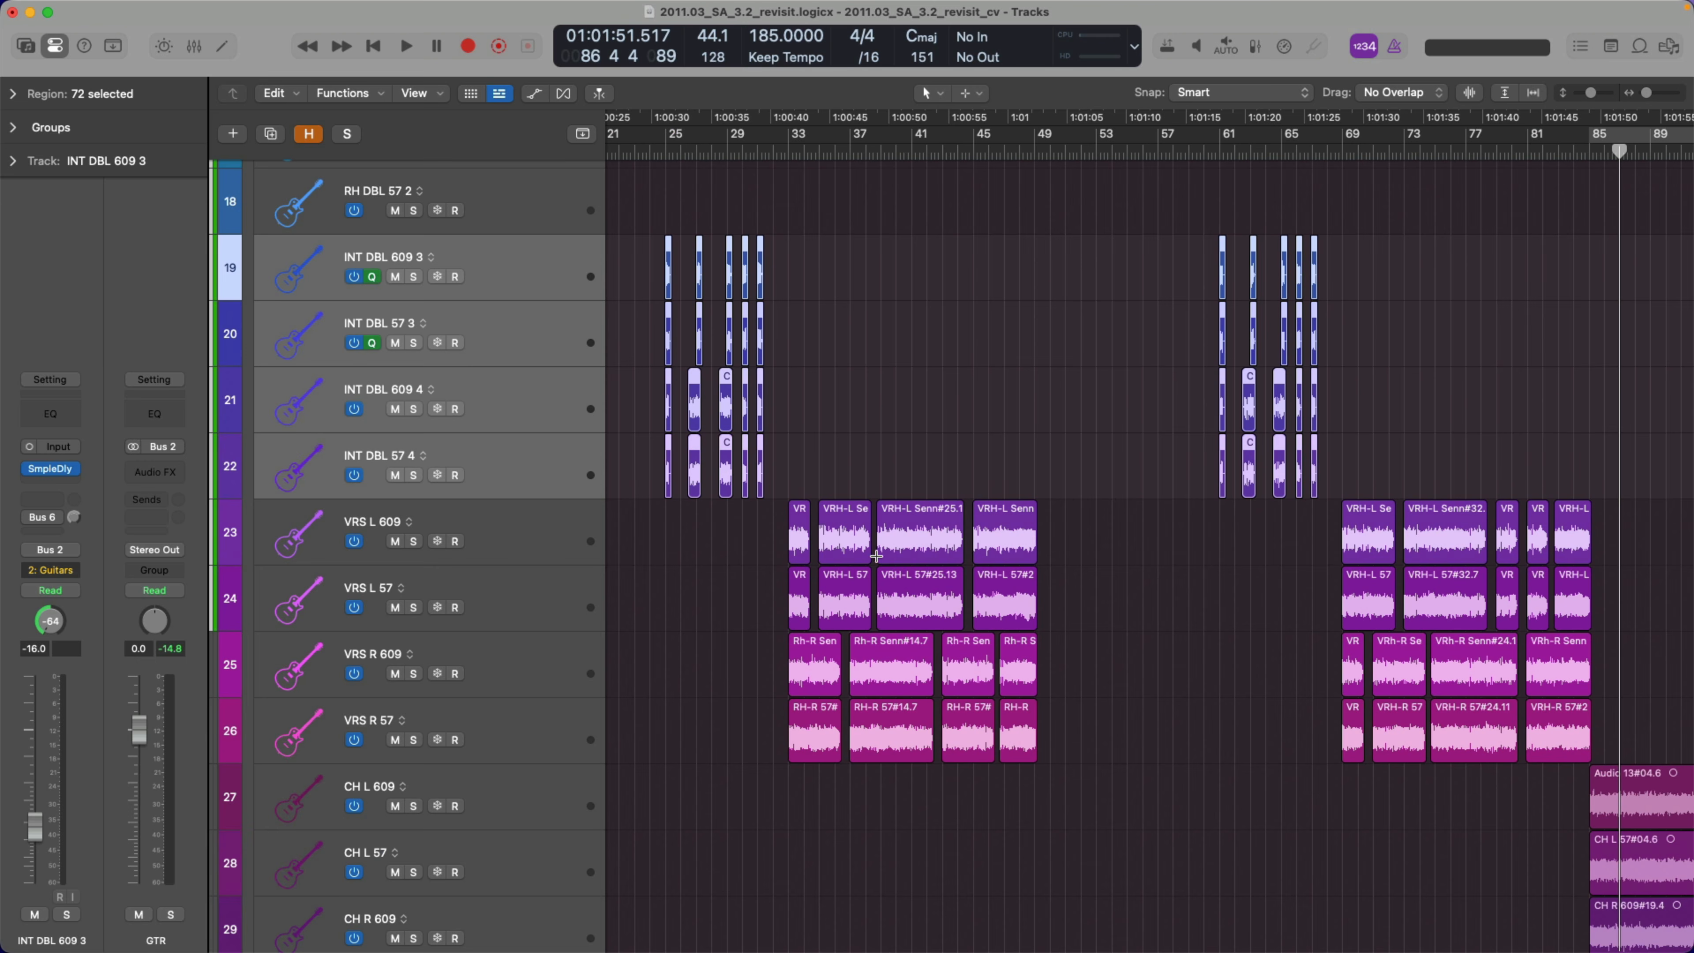
left_click(540, 533)
left_click(548, 710, "shift")
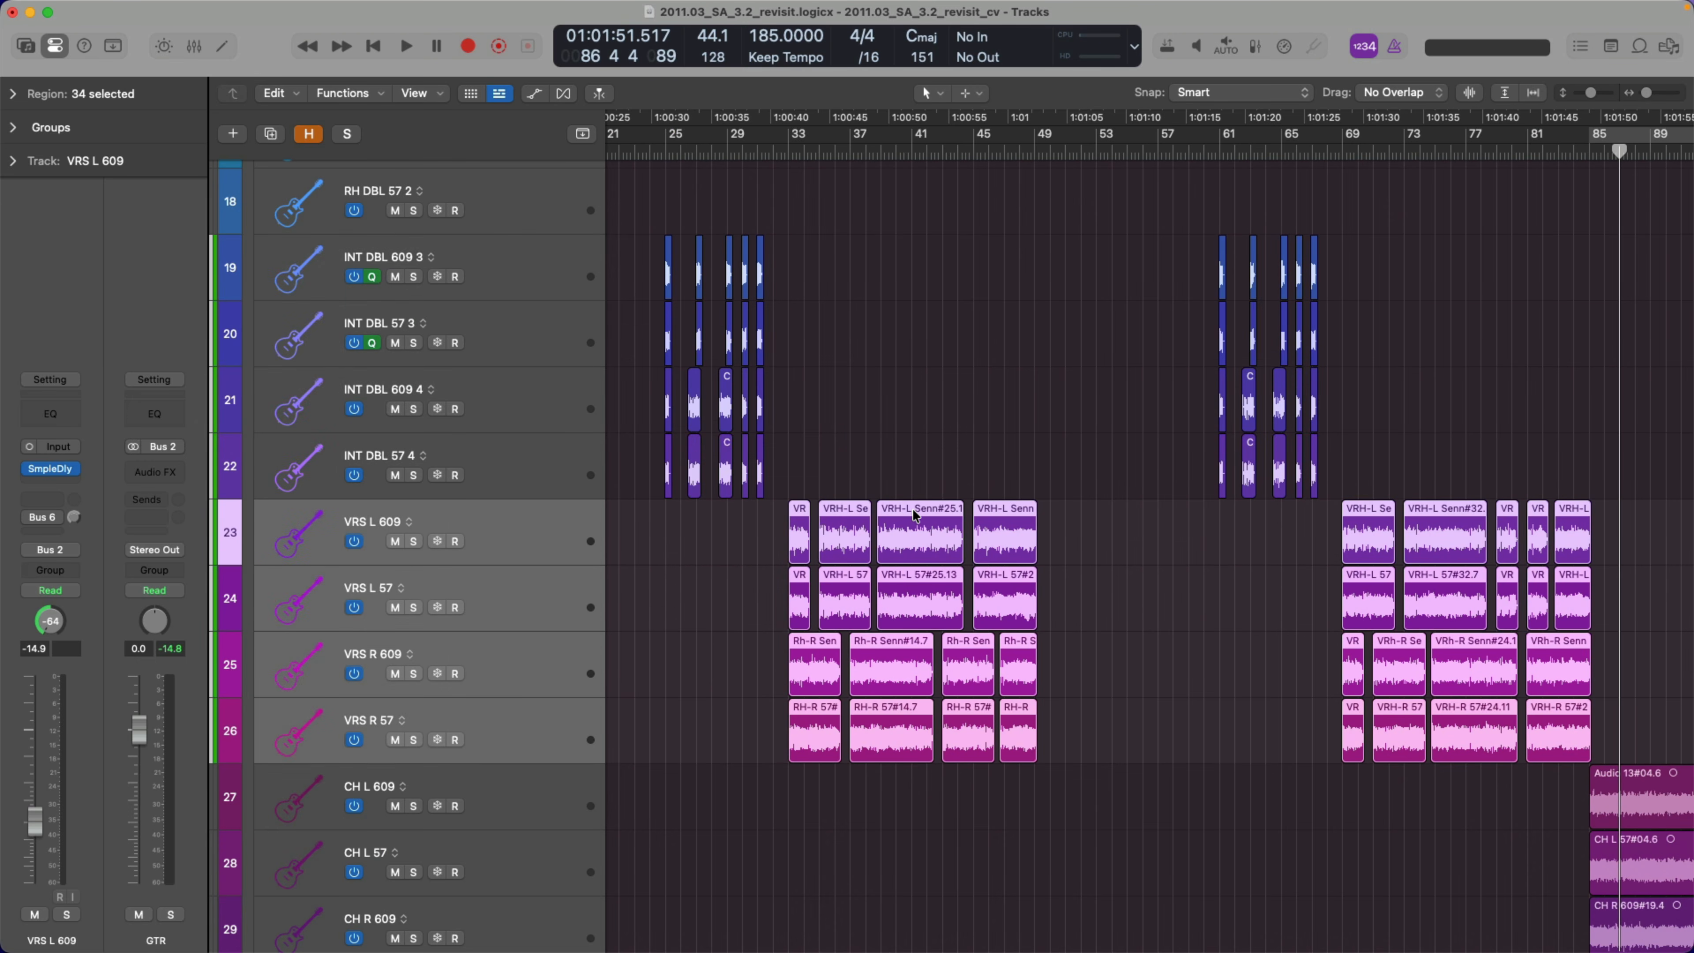
left_click_drag(914, 514, 915, 280)
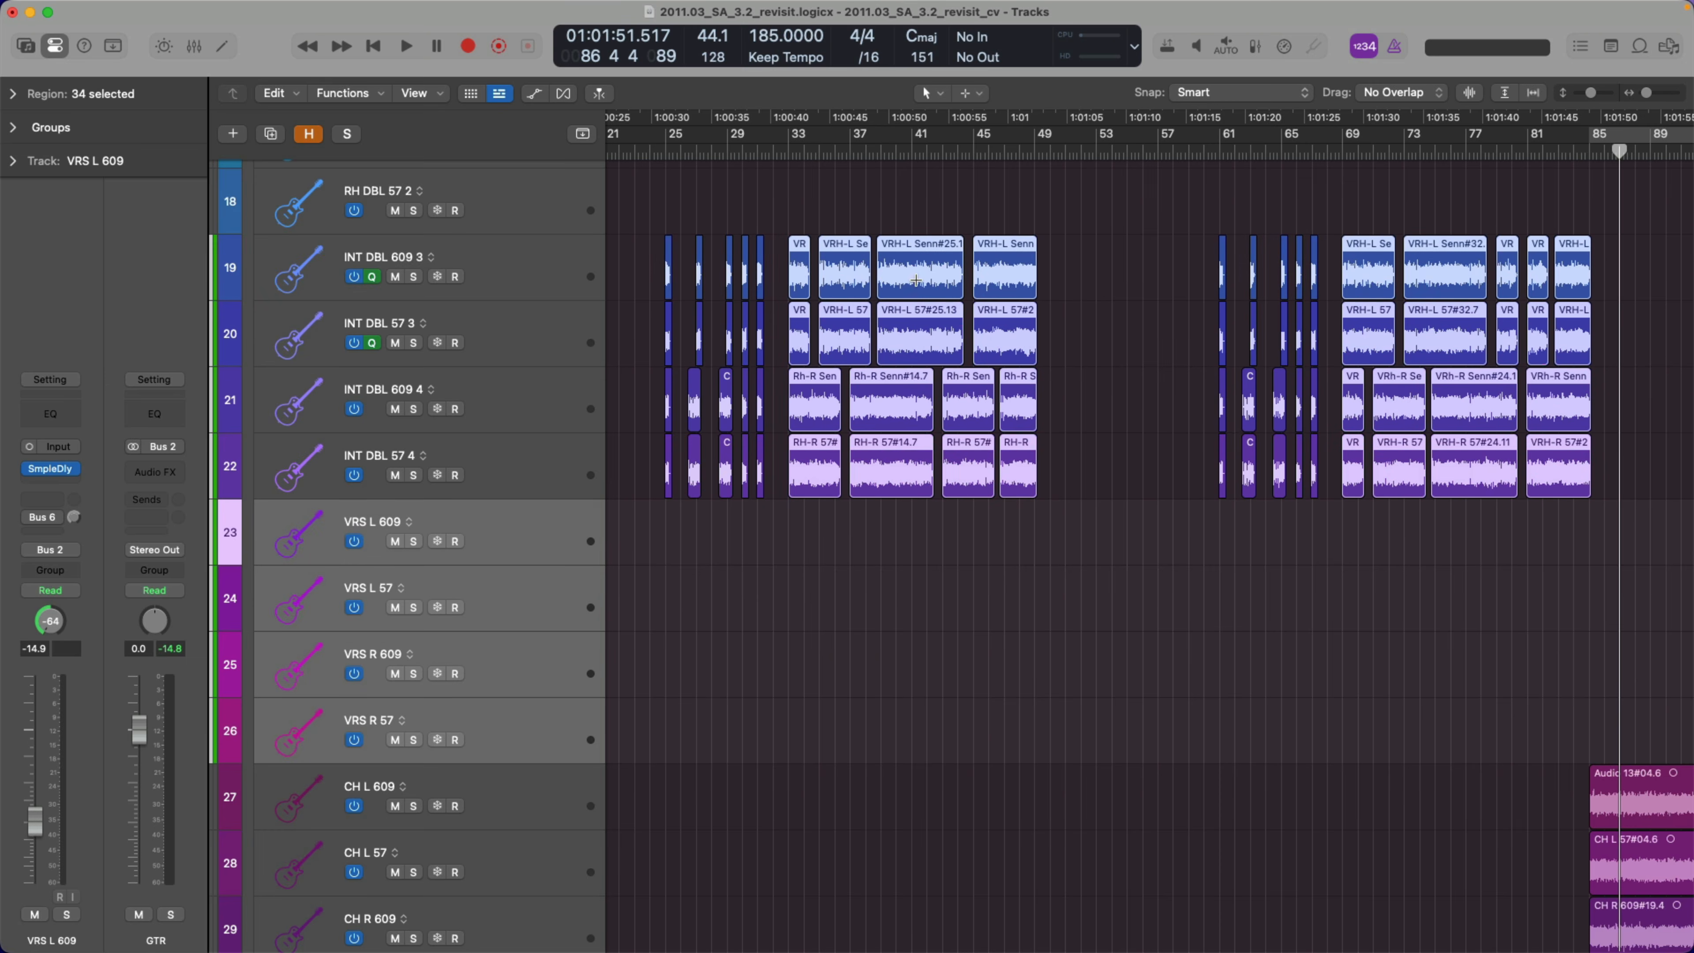
key("z")
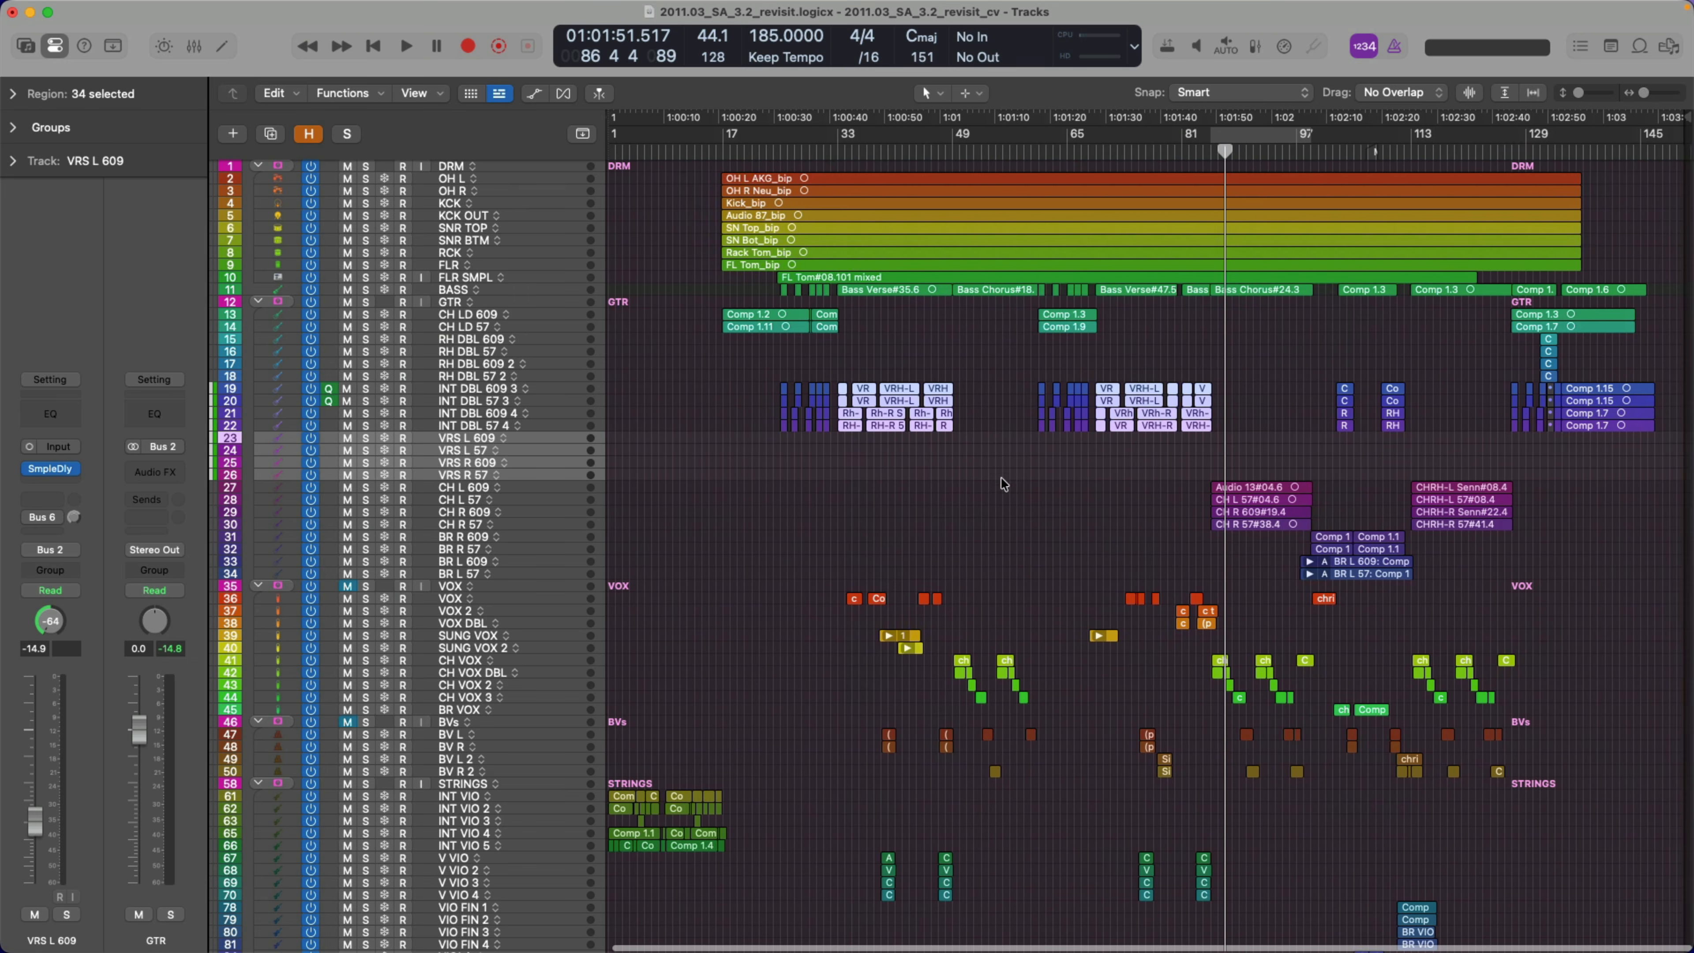
Move all chorus guitar regions from tracks CH L 609 to CH R 57 onto tracks INT DBL 609 3 to INT DBL 57 4
left_click(571, 488)
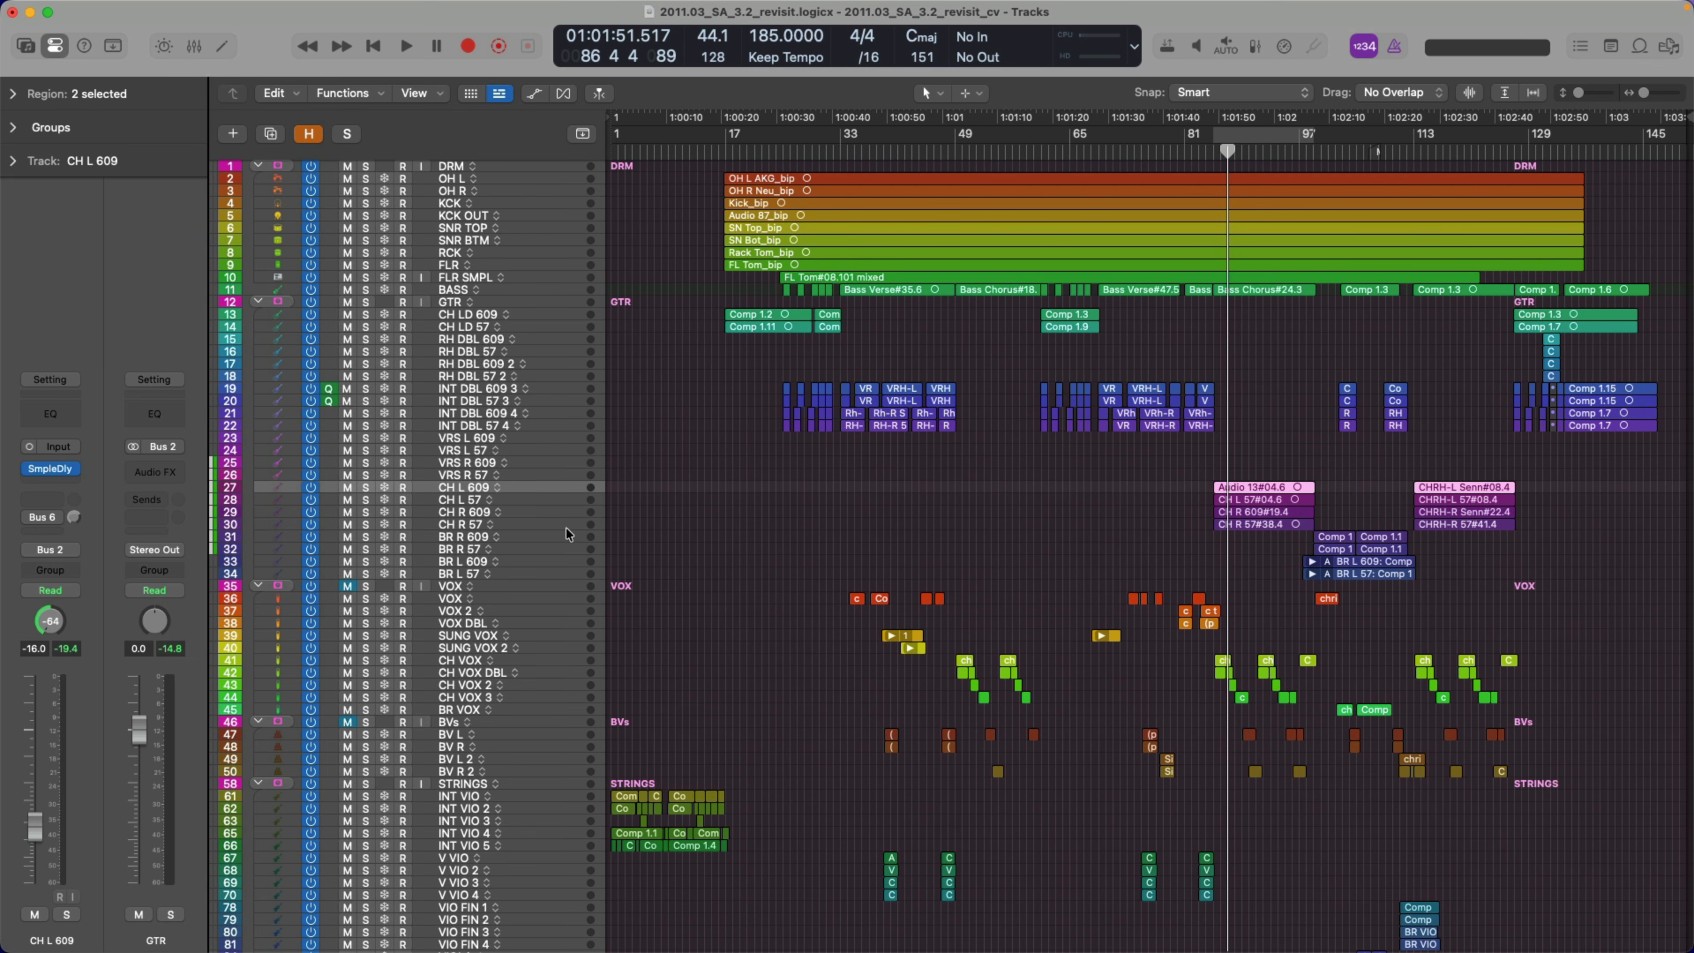
left_click(566, 526, "shift")
left_click_drag(1131, 363, 1434, 497)
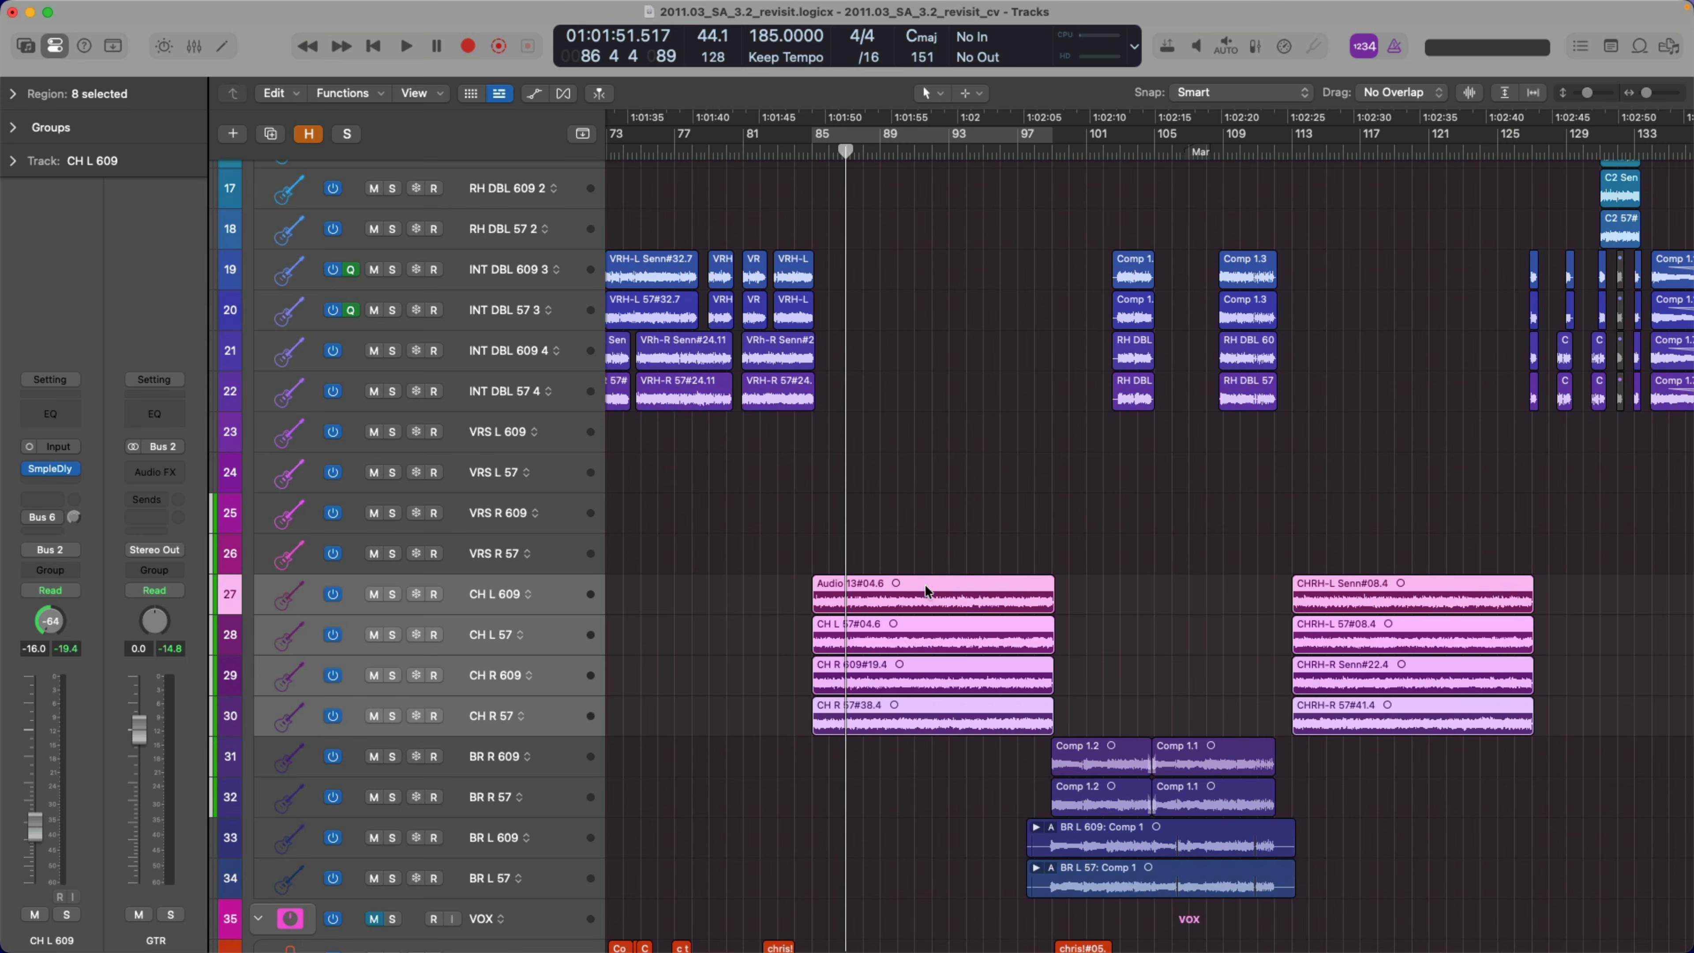
left_click_drag(929, 591, 937, 288)
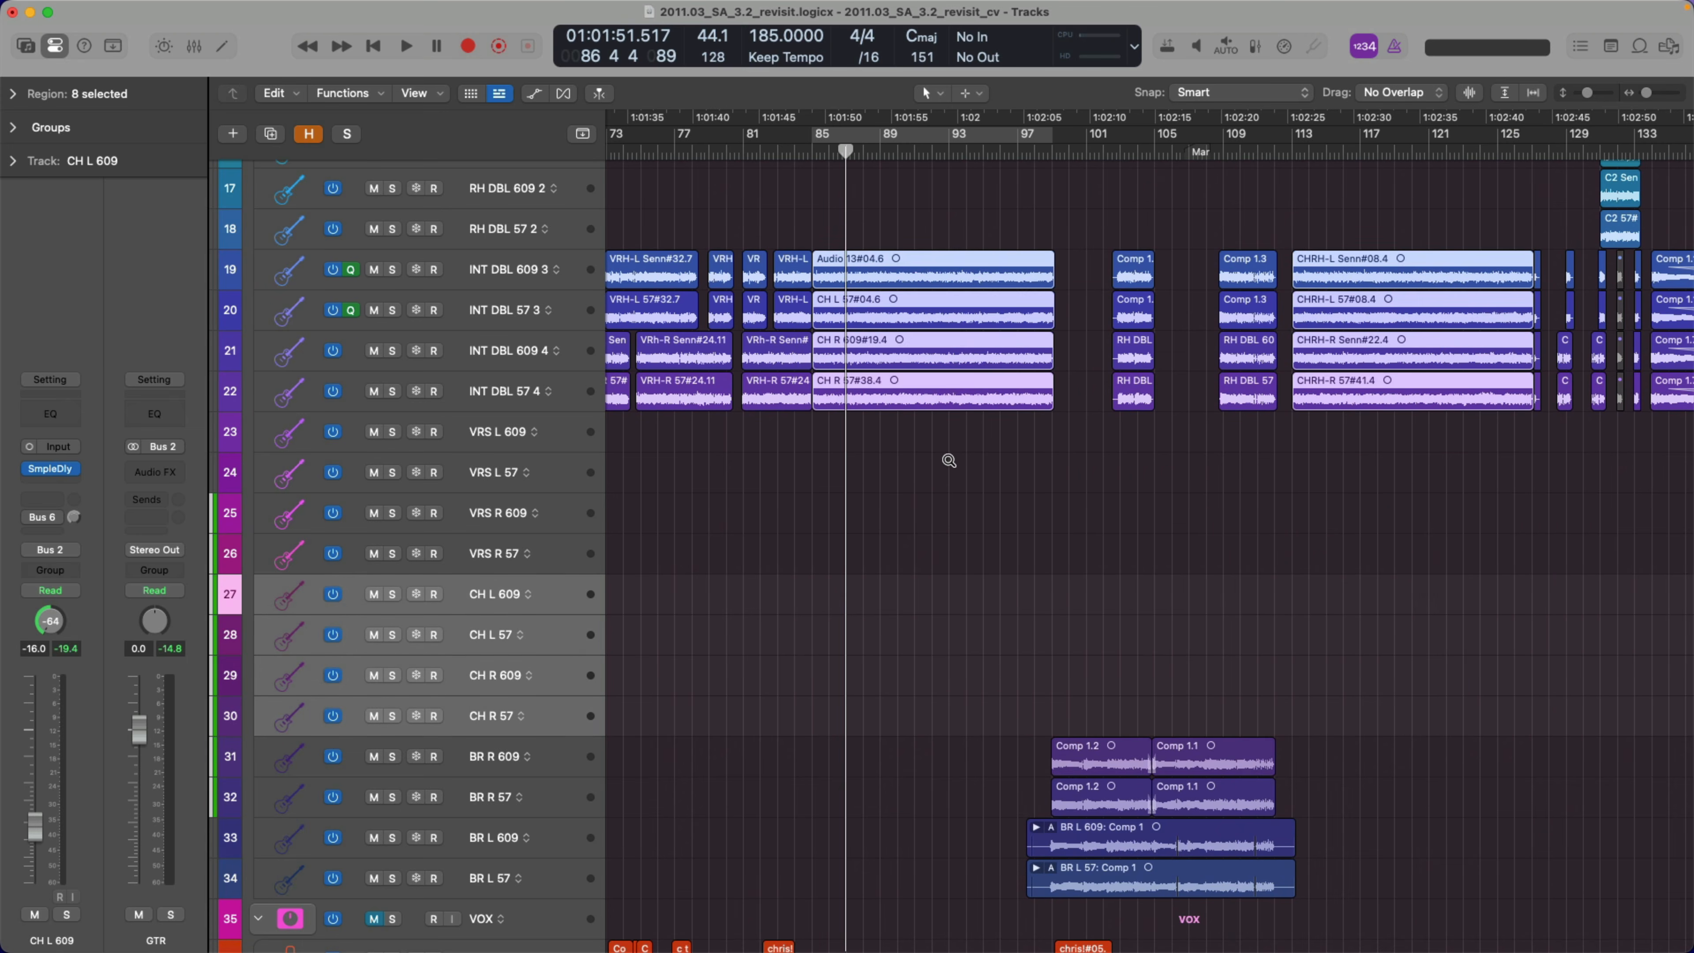
key("z")
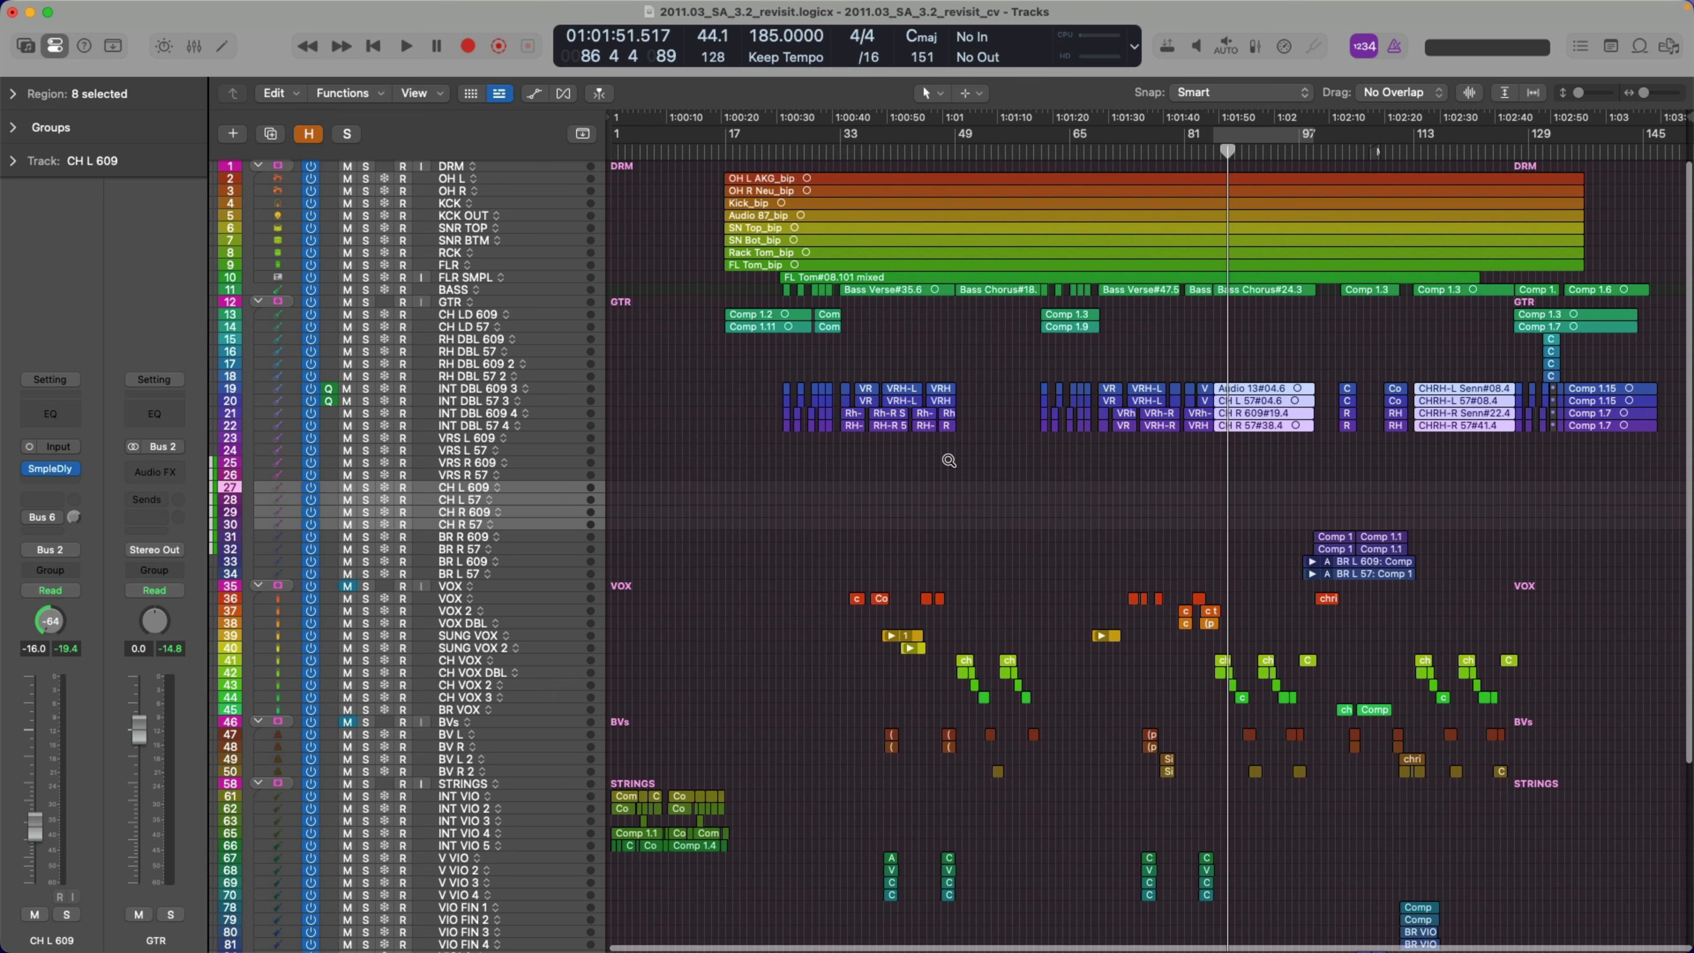
Select the emptied verse and chorus guitar tracks, VRS L 609 to CH R 57, and remove them
left_click(566, 440)
scroll(566, 447, "down", 1)
left_click(549, 513, "shift")
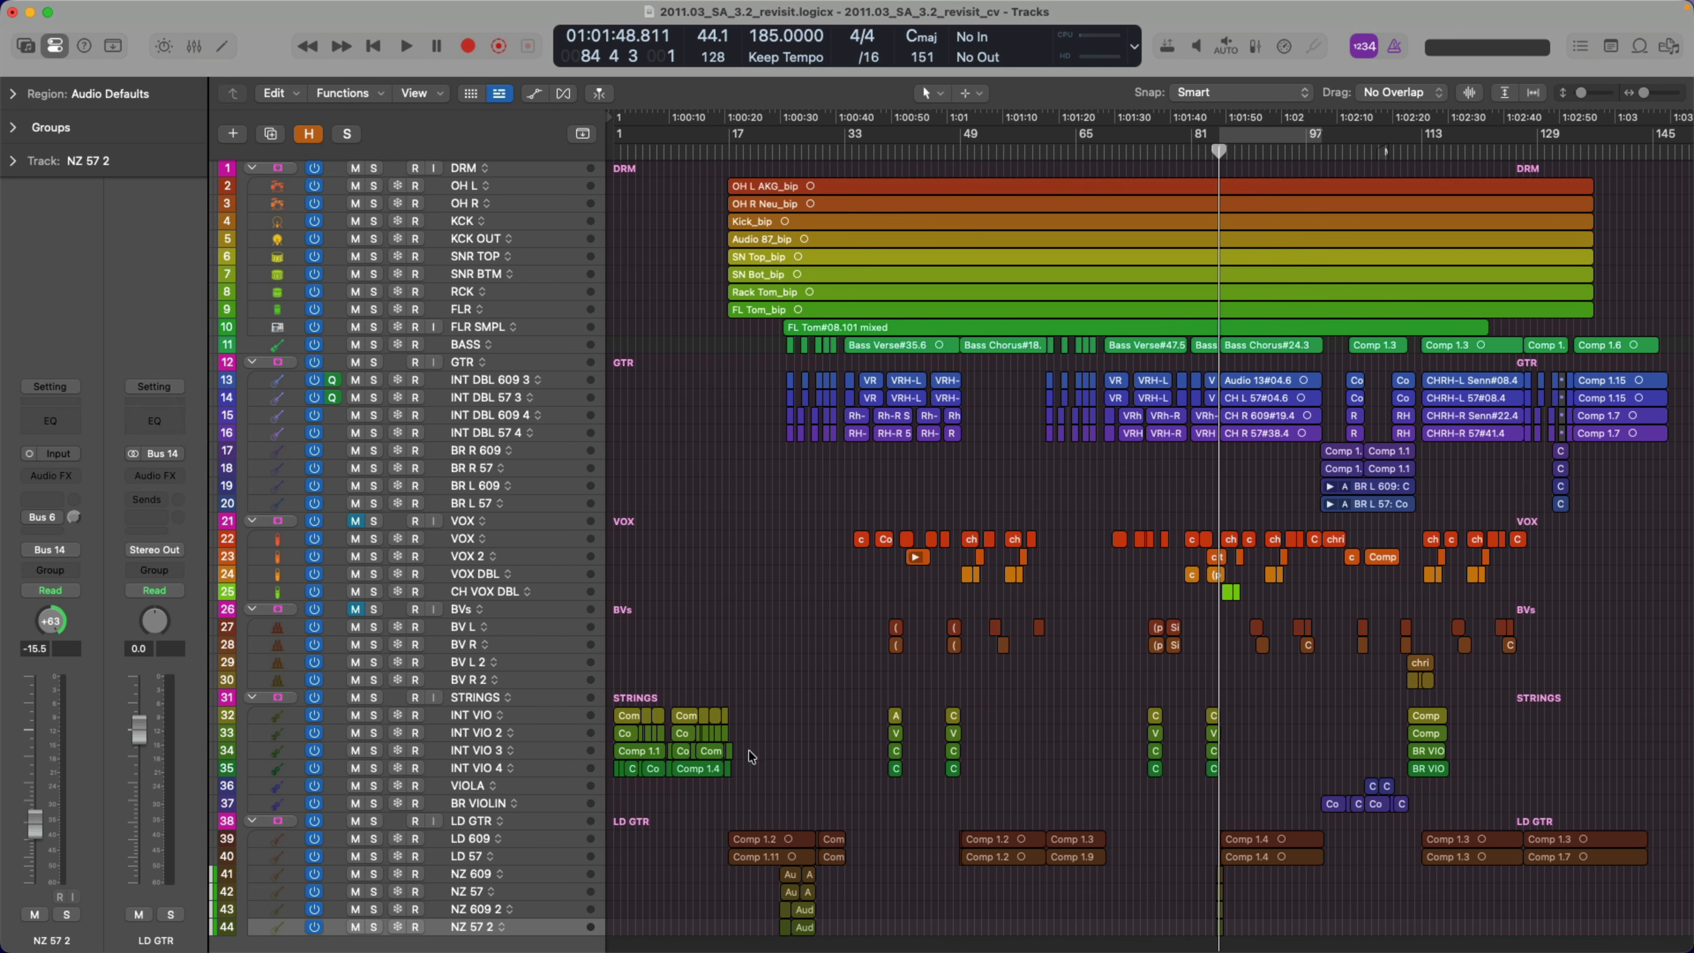
Select the NZ 57 2 track and look over the consolidated drum, guitar, vocal and string tracks up close
left_click(568, 927)
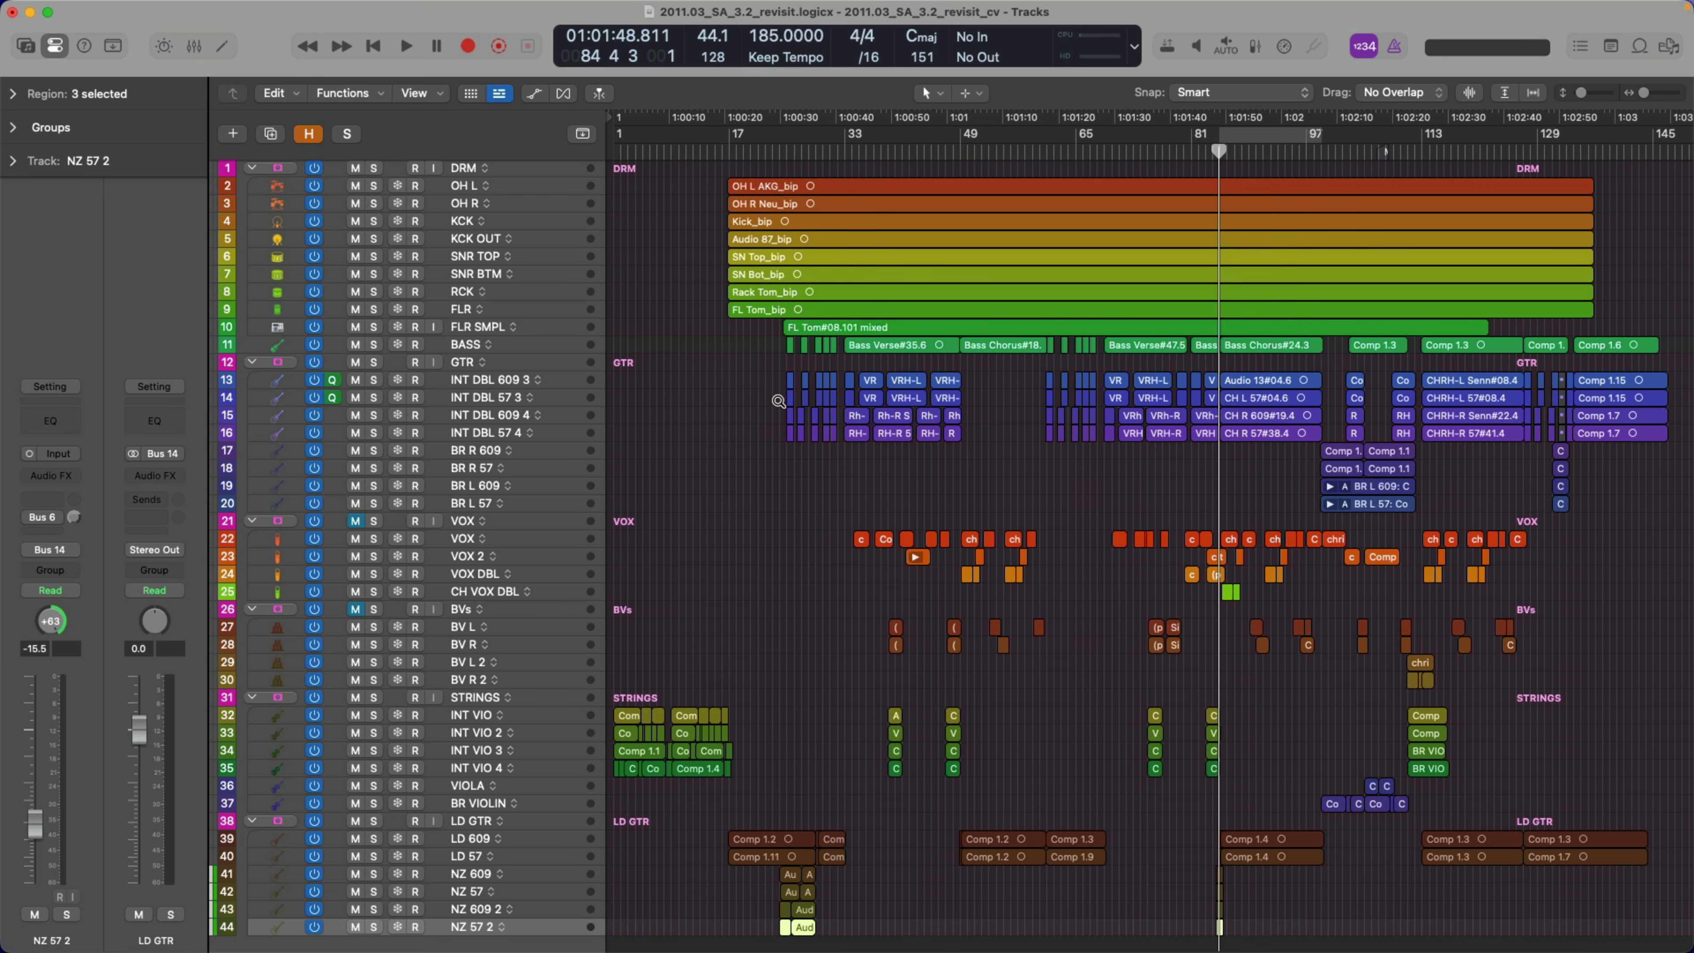
left_click_drag(776, 356, 1569, 789)
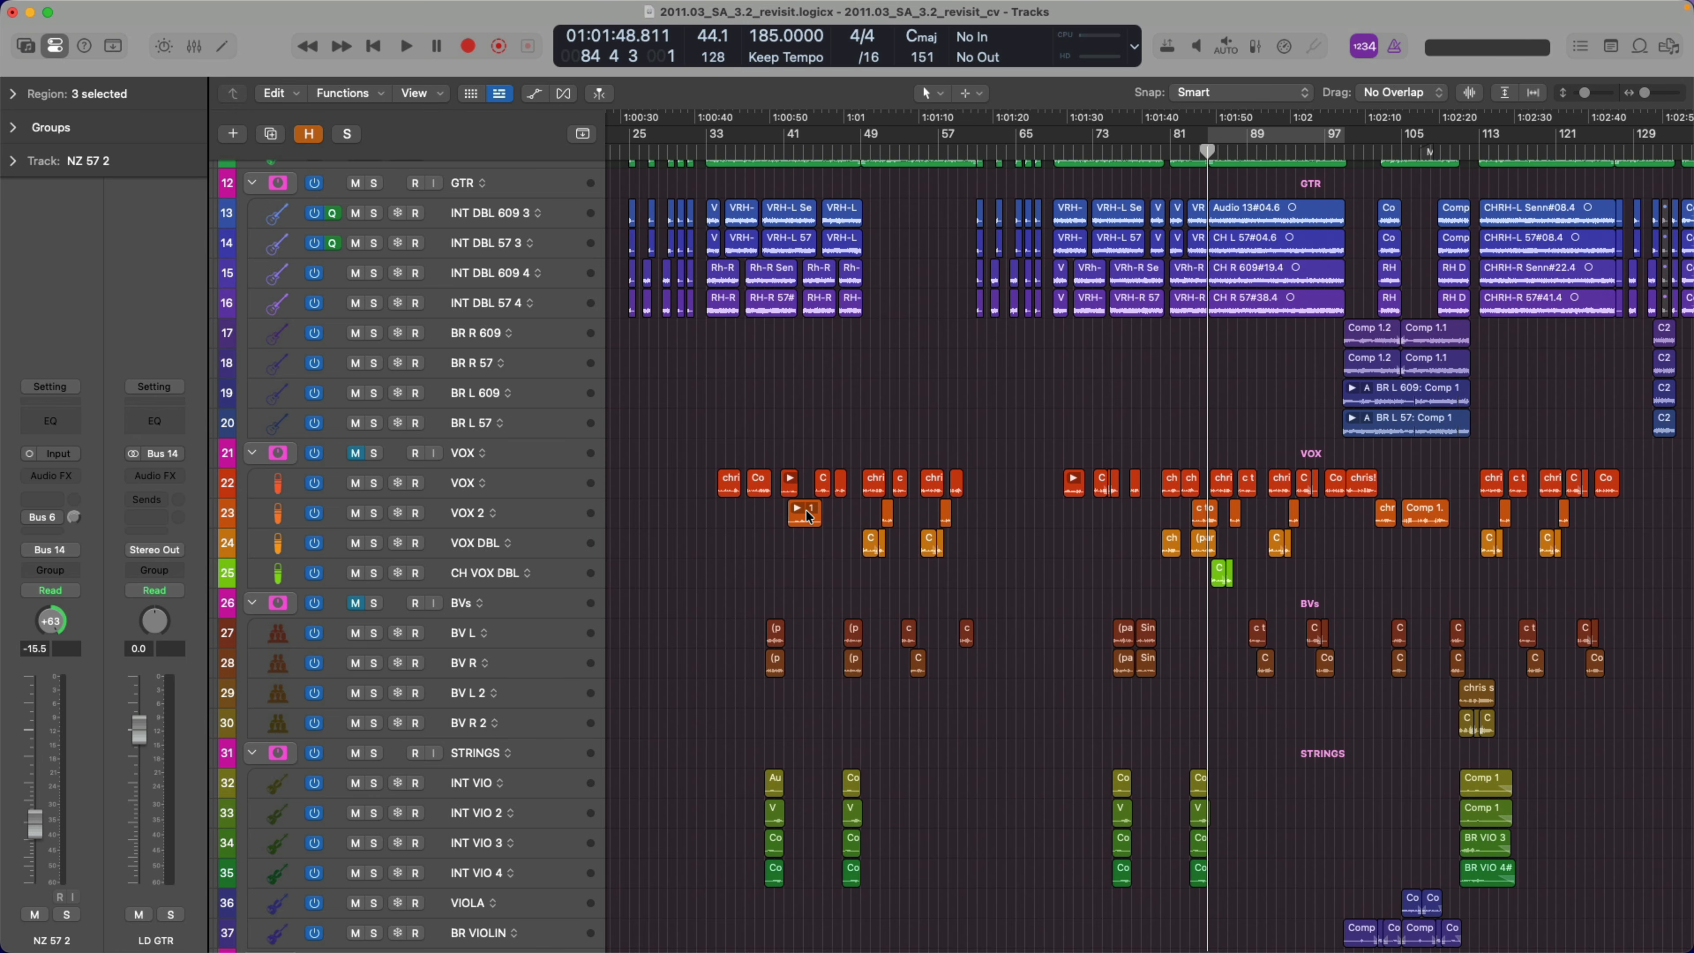
scroll(721, 277, "up", 5)
scroll(722, 277, "left", 3)
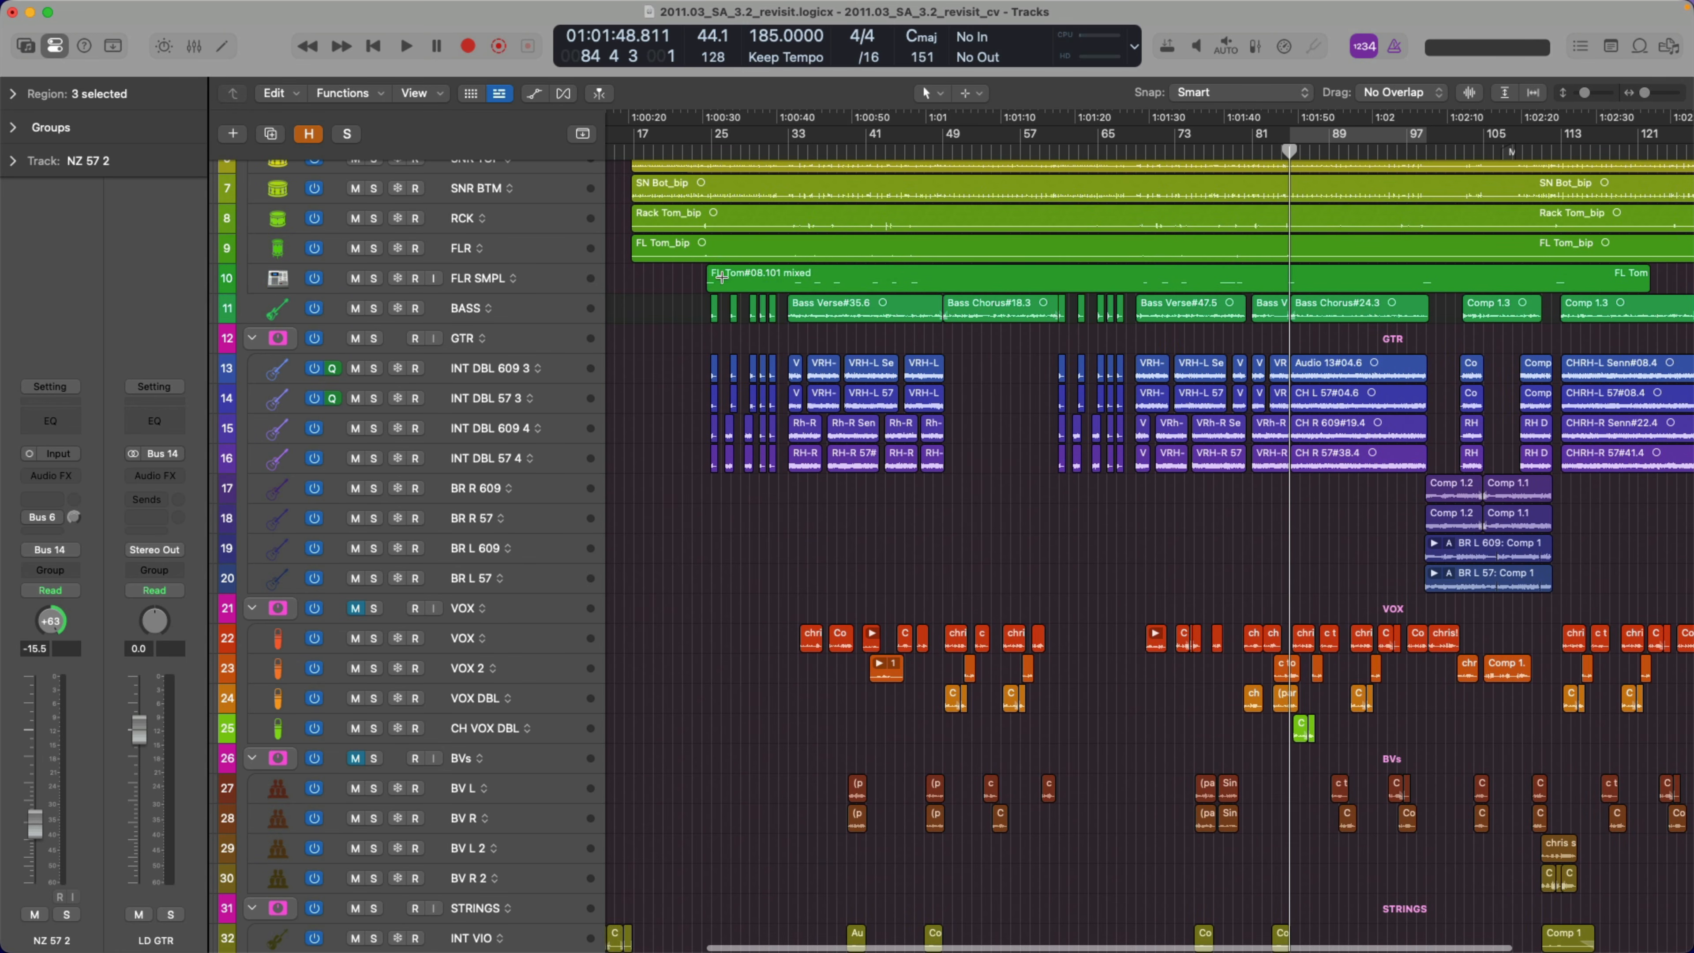
Try extending the start of the FL Tom_bip region on the FLR track to bar 1, and undo it
mouse_move(618, 248)
left_mouse_down()
mouse_move(562, 258)
mouse_move(593, 263)
left_mouse_up()
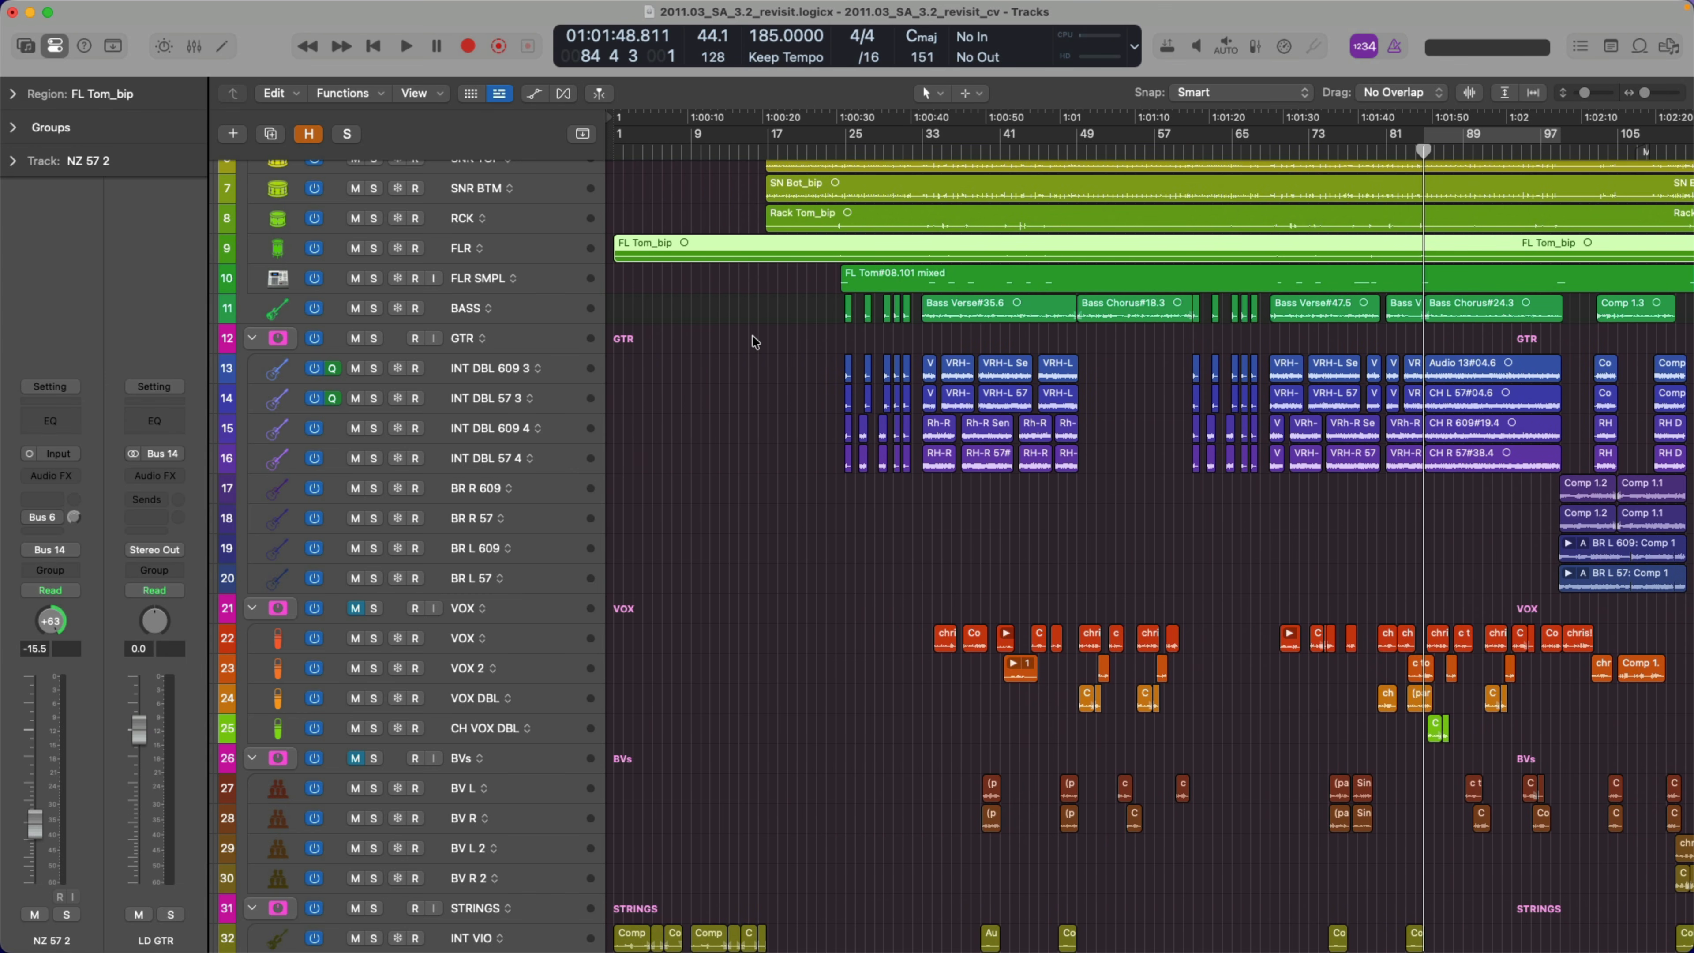
key("super+z")
left_click(794, 369)
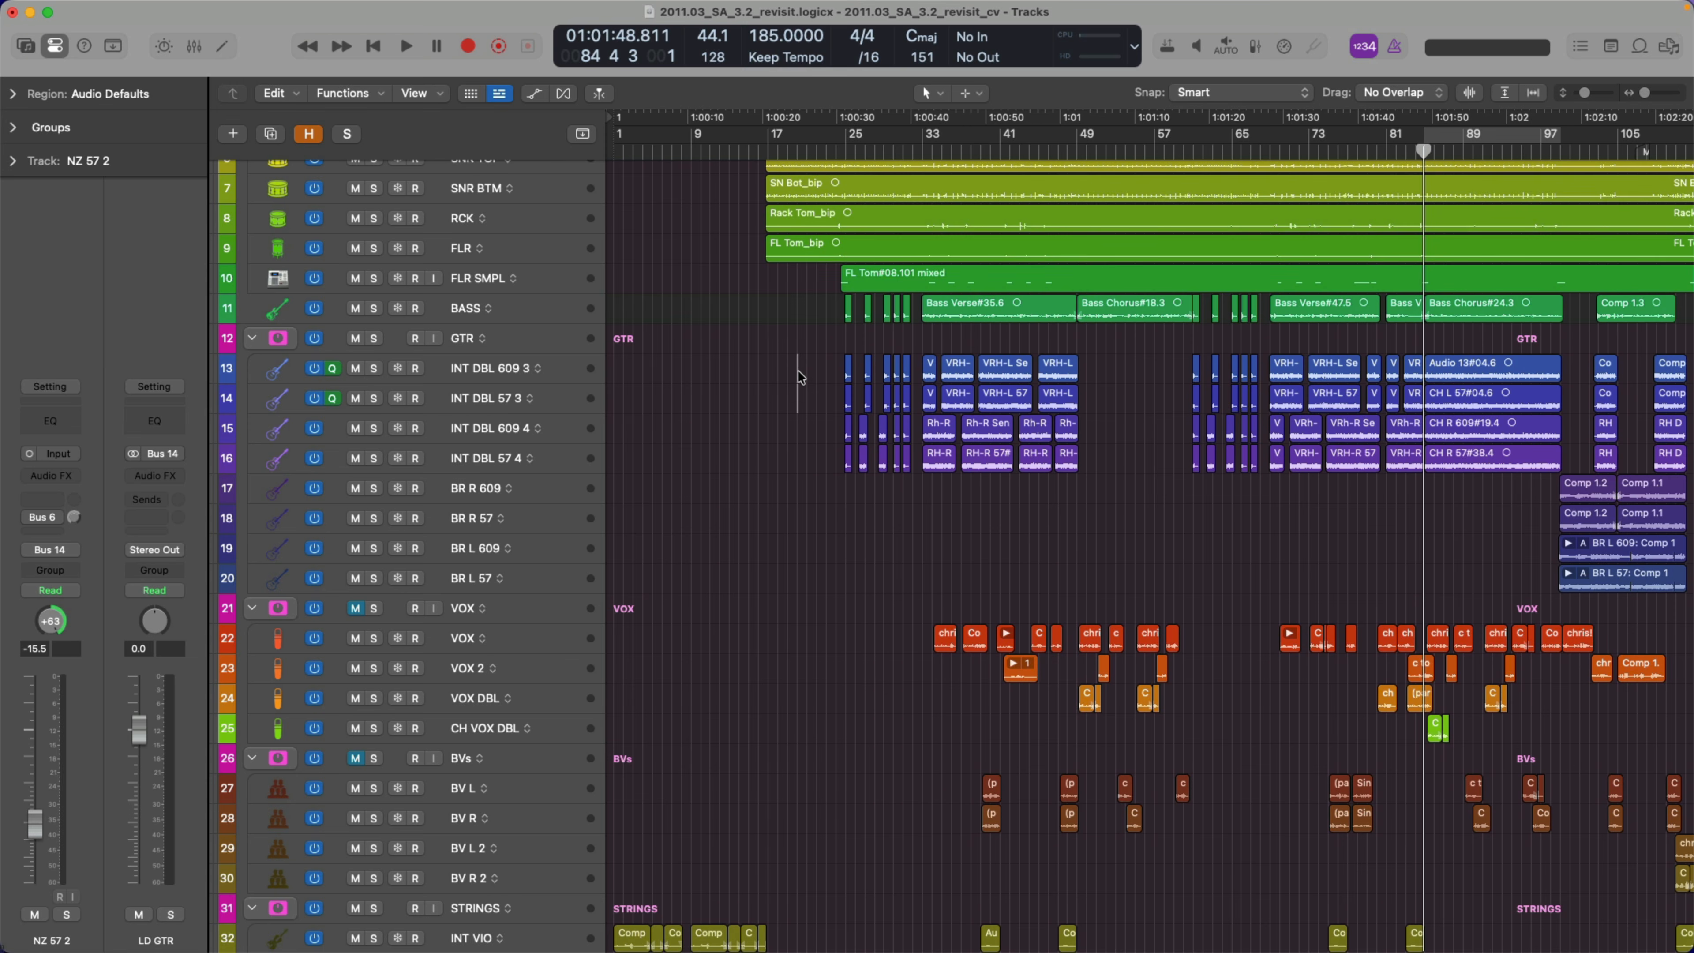
Extend the bass intro region over its neighboring short regions, covering about bars 22 to 32
left_click_drag(827, 286, 1182, 514)
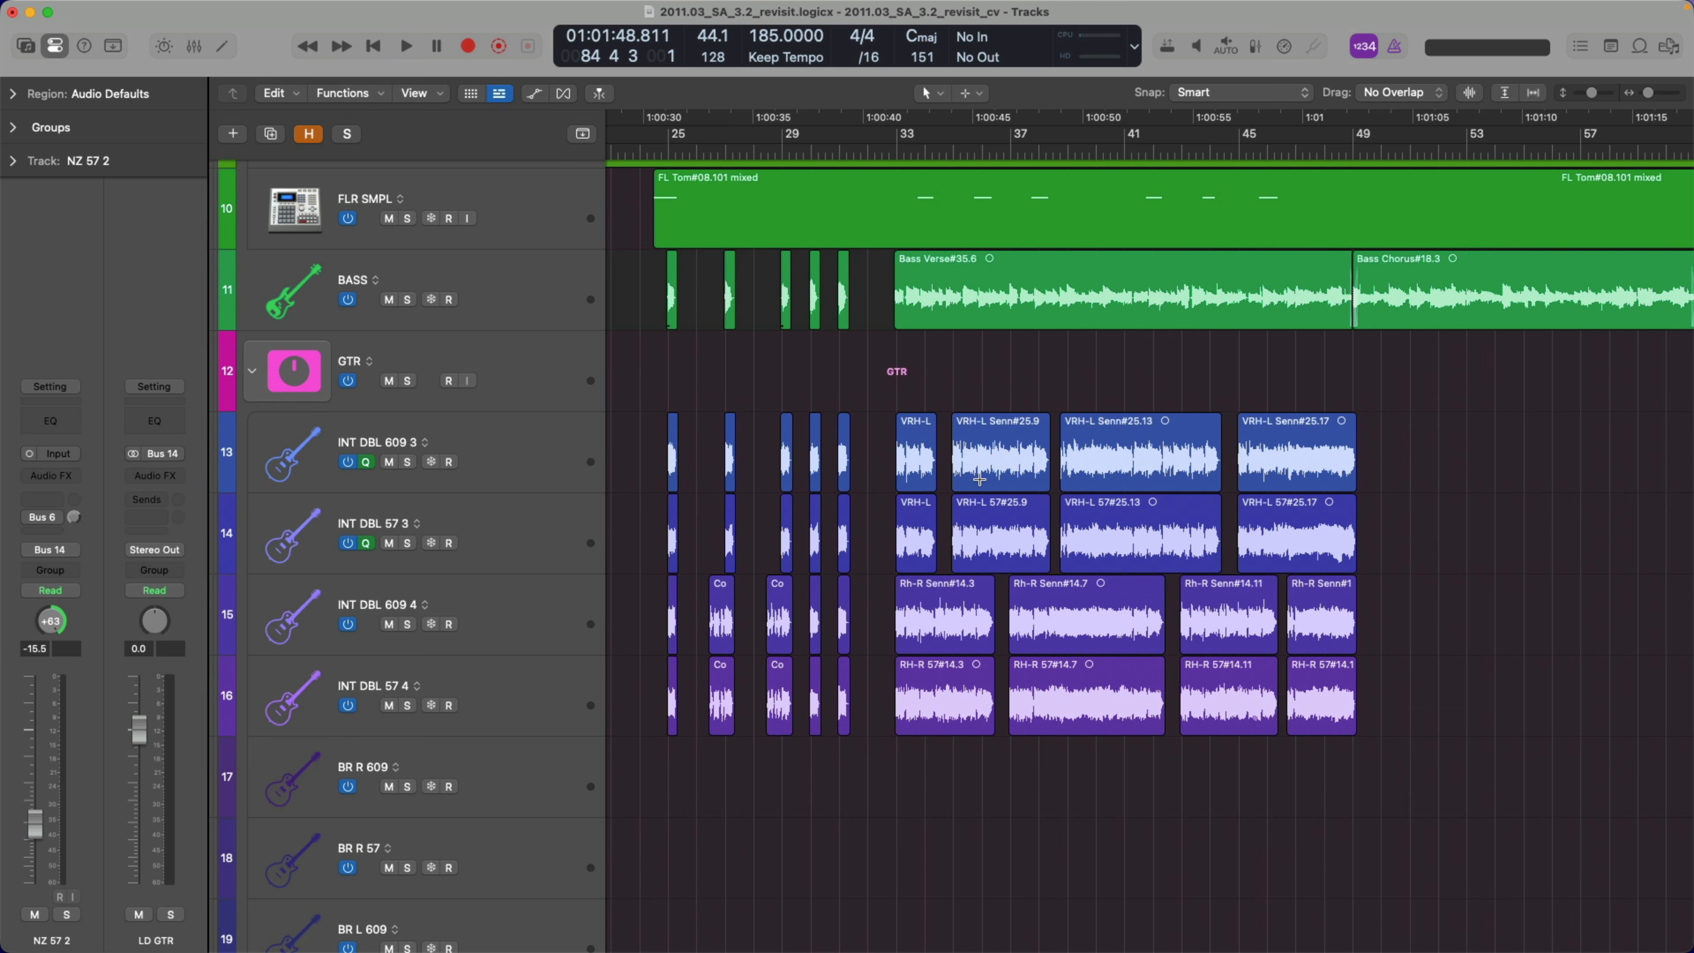
scroll(978, 479, "left", 5)
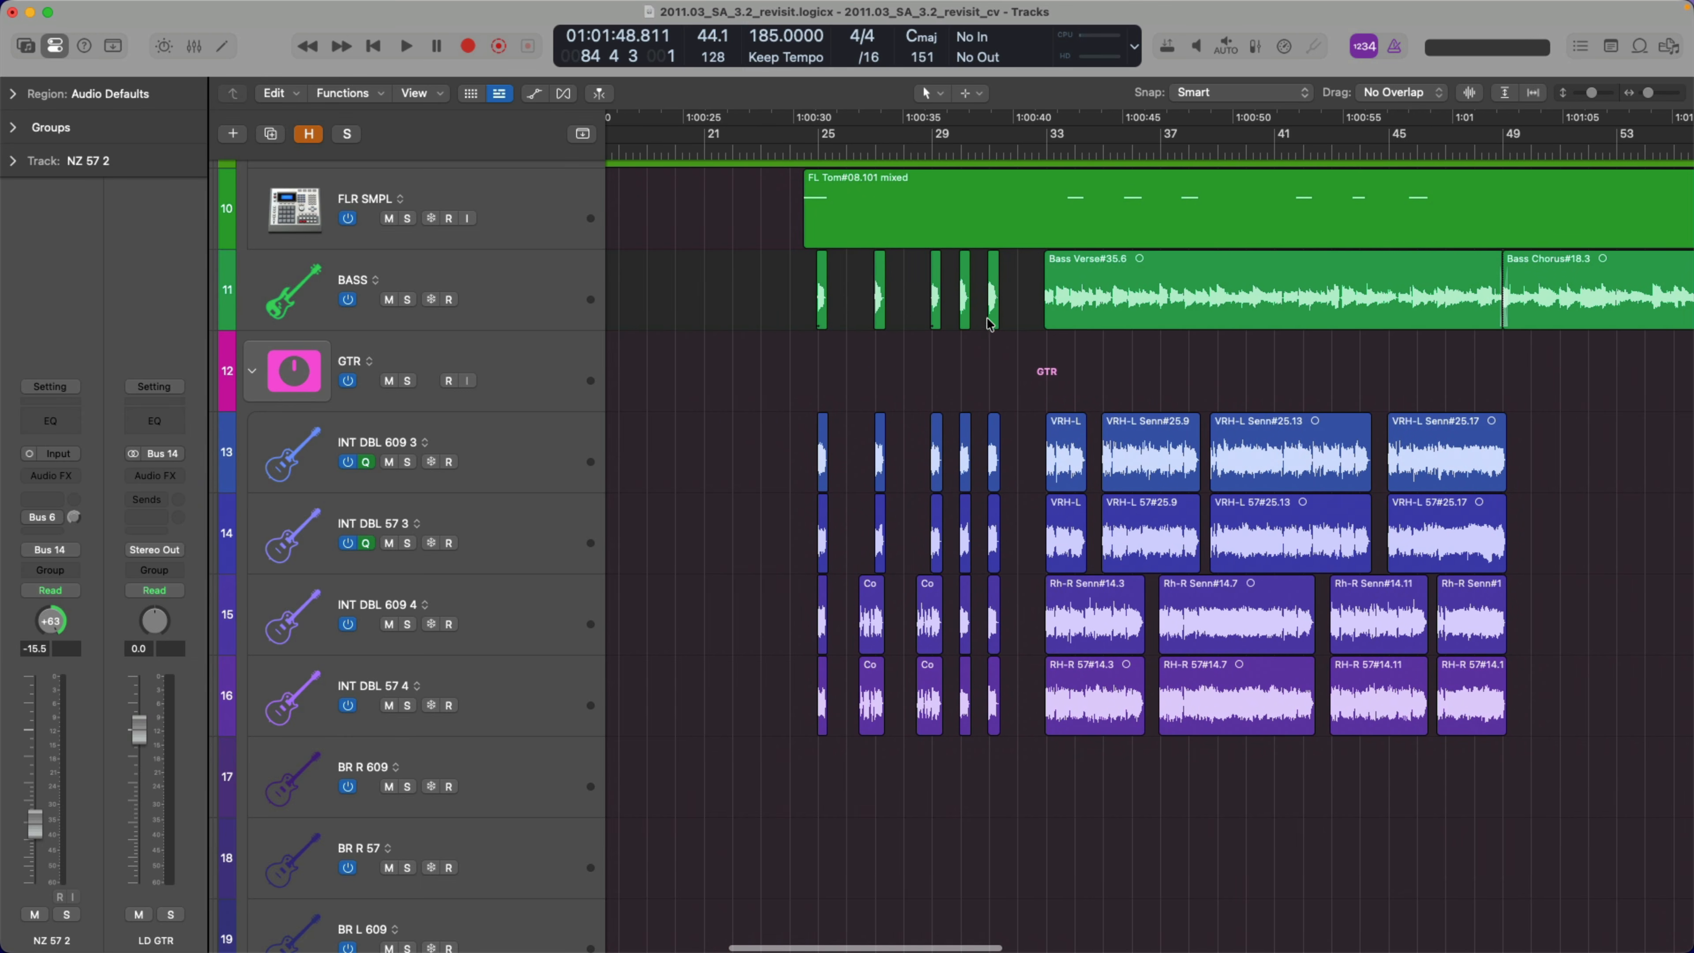
left_click_drag(998, 321, 910, 322)
Try cutting out the silence between the bass notes at bars 25 and 27, and undo the deletion
scroll(852, 611, "left", 4)
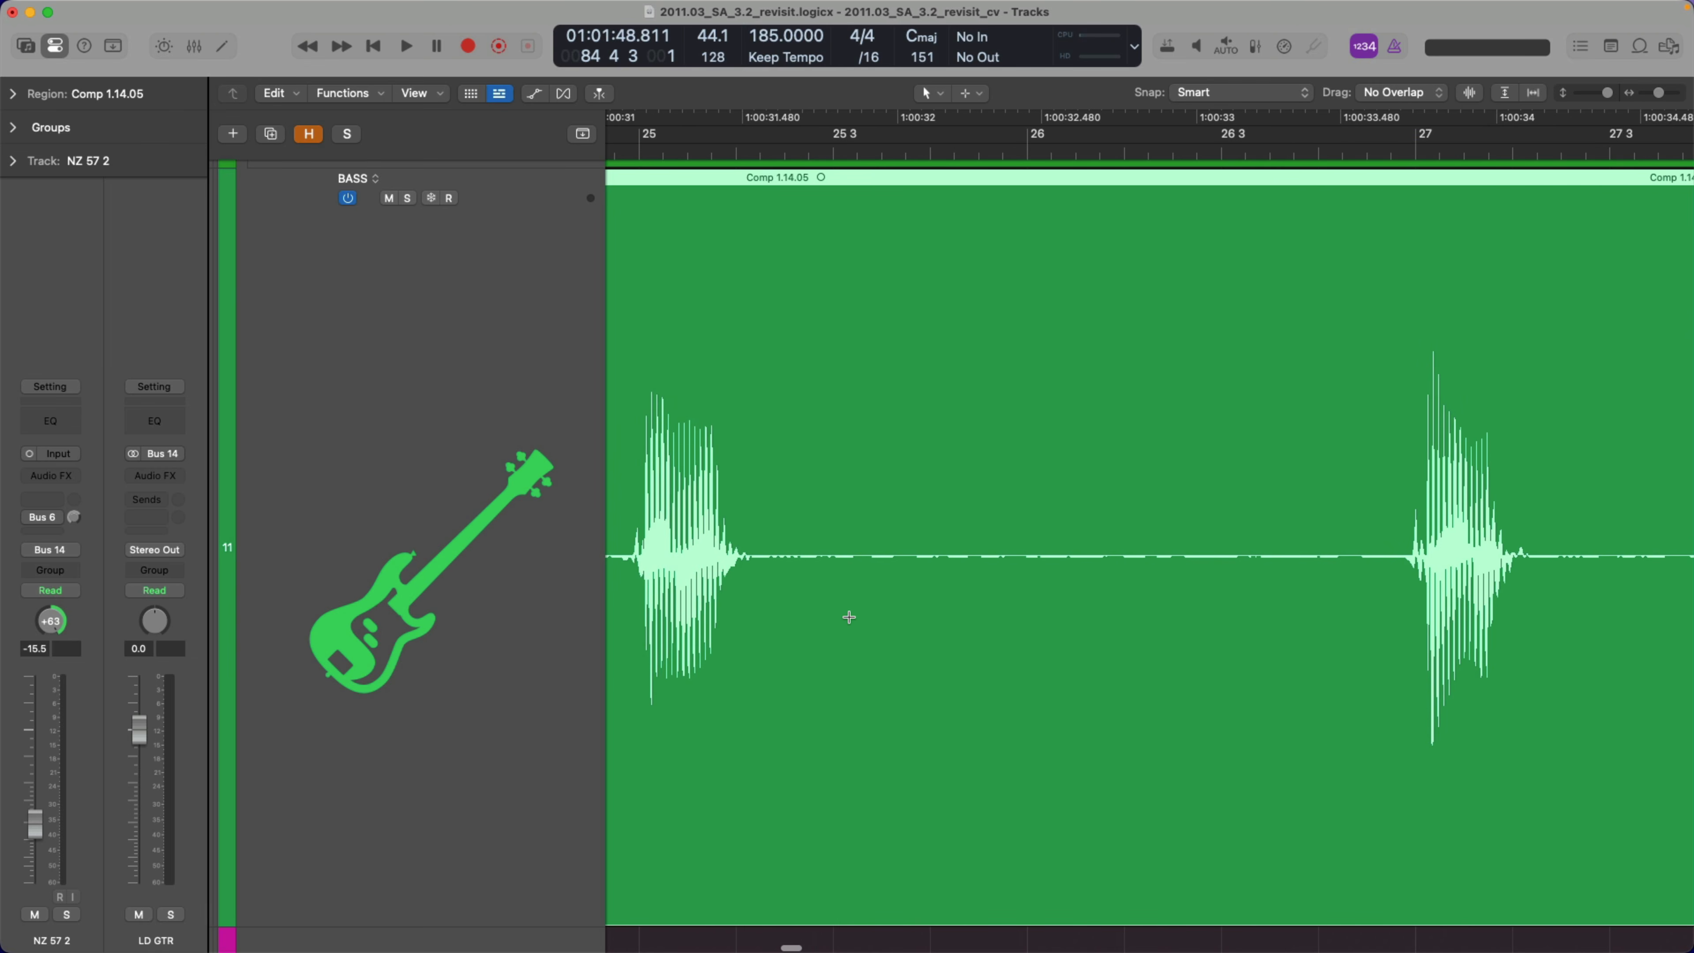
left_click_drag(795, 599, 1360, 591)
key("Delete")
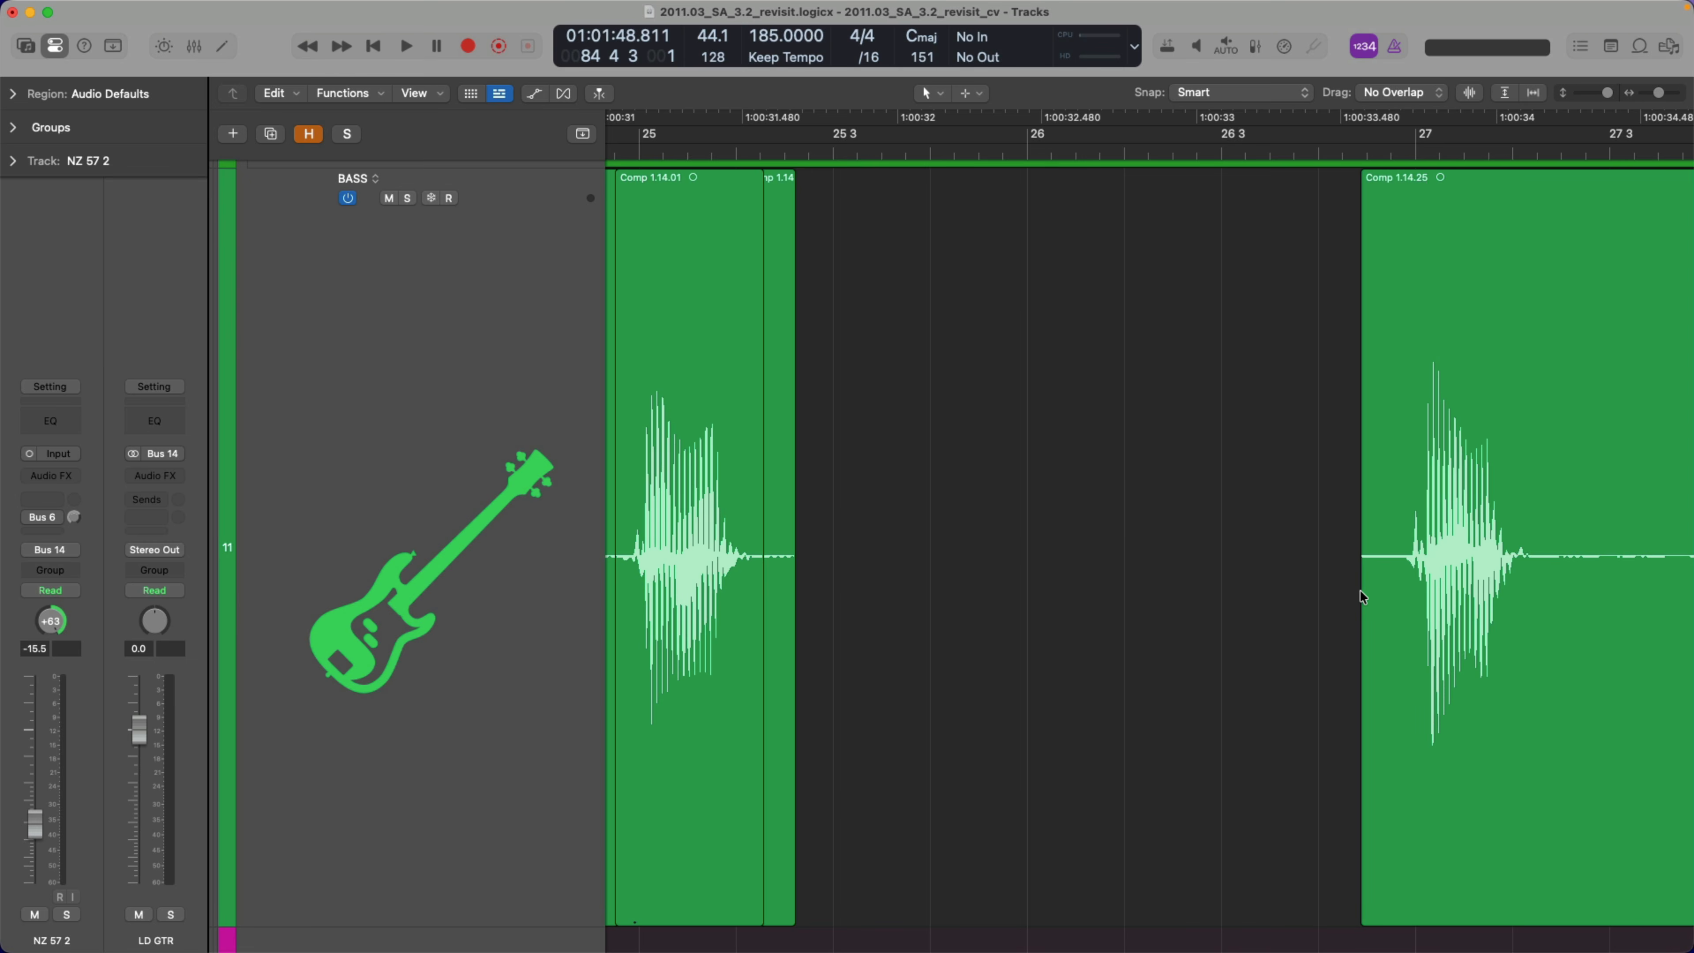
left_click(1081, 492, "ctrl+alt")
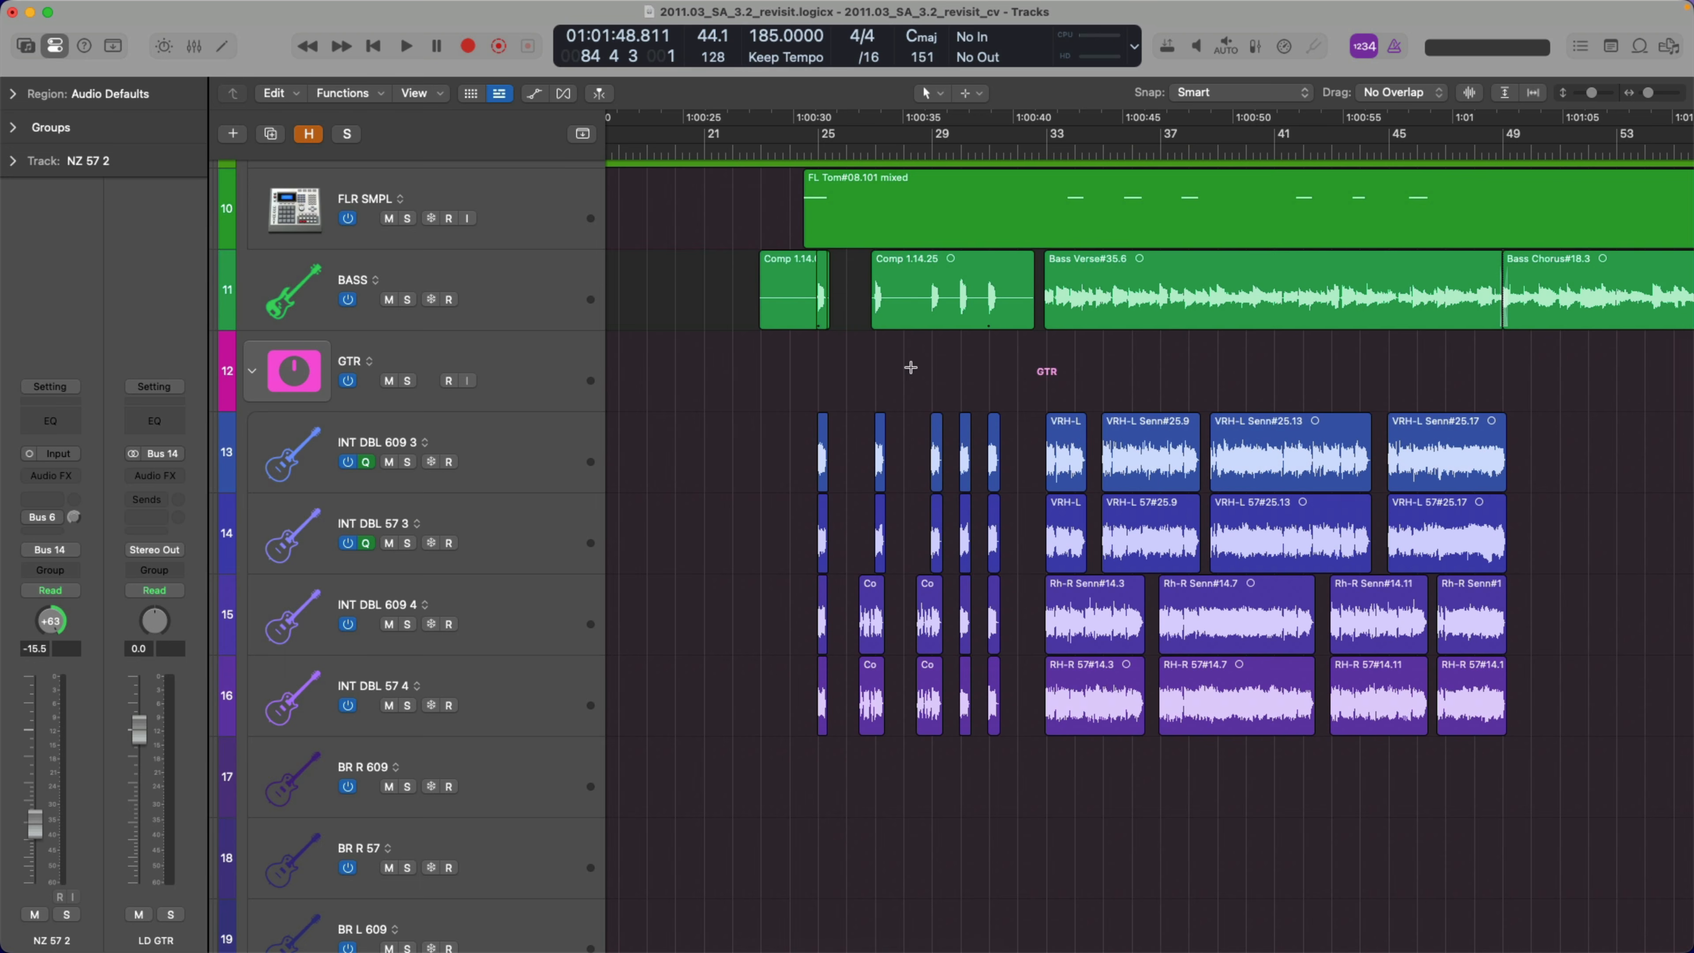
key("super+z")
Apply Remove Silence to the Comp 1.14.05 bass region with a -30 dB threshold, 0.1000 sec minimum silence and 0.0400 sec pre-attack time
left_click(928, 267)
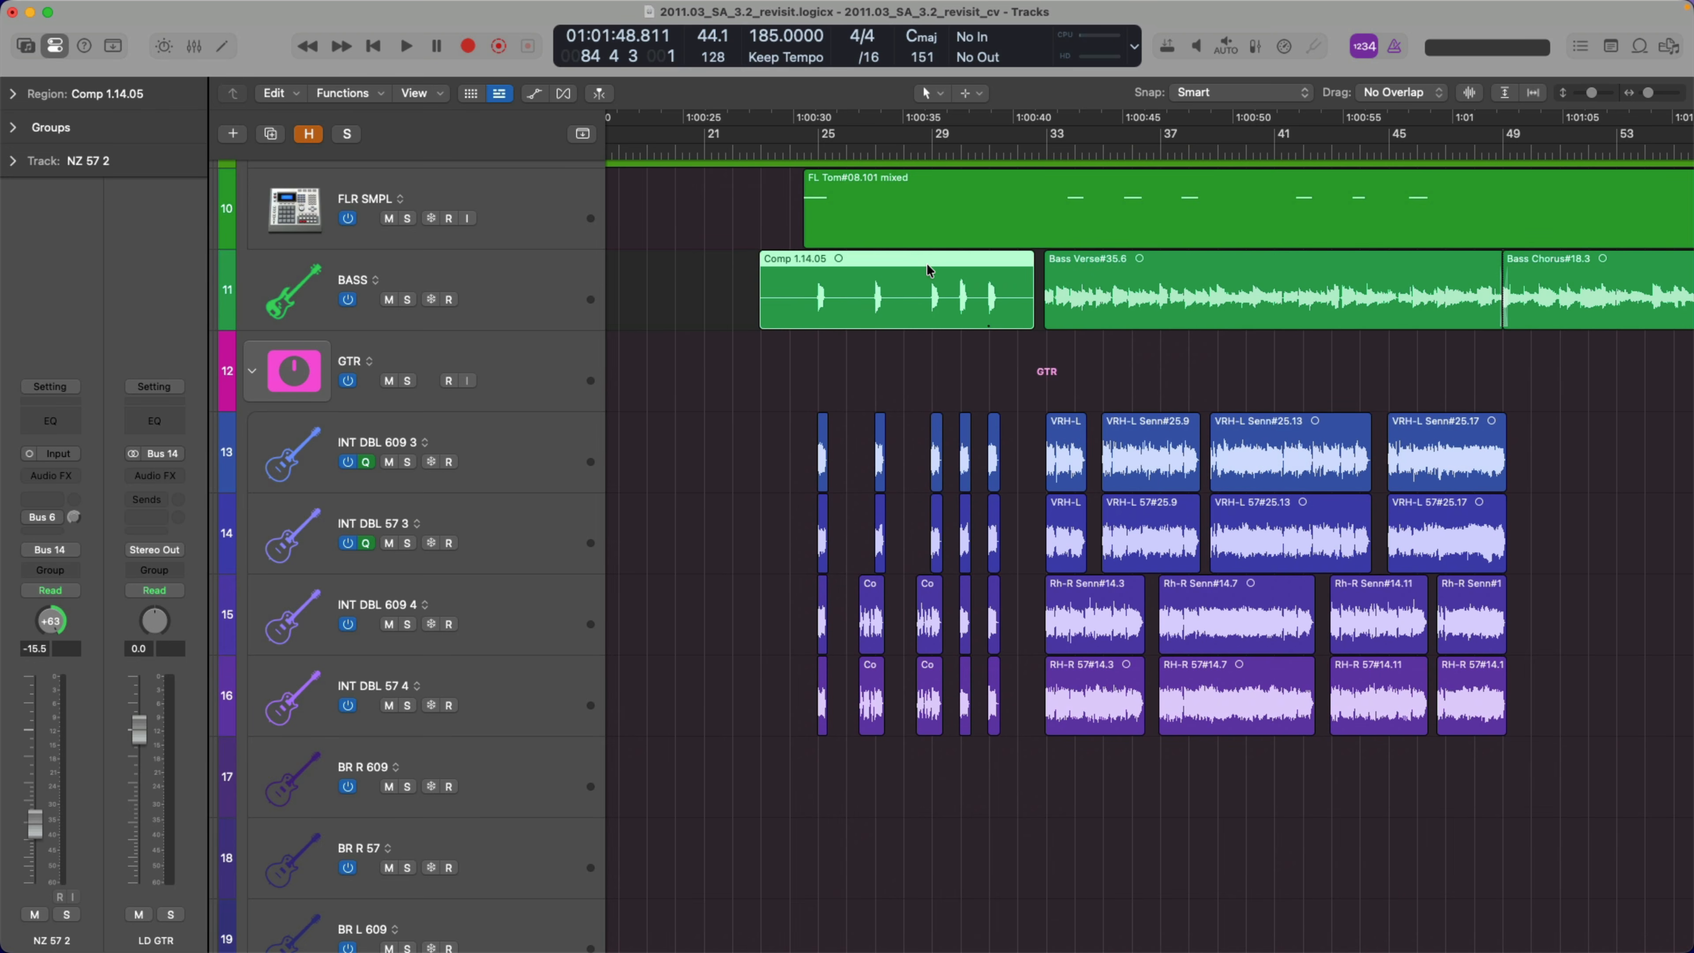
key("ctrl+x")
left_click_drag(919, 125, 913, 416)
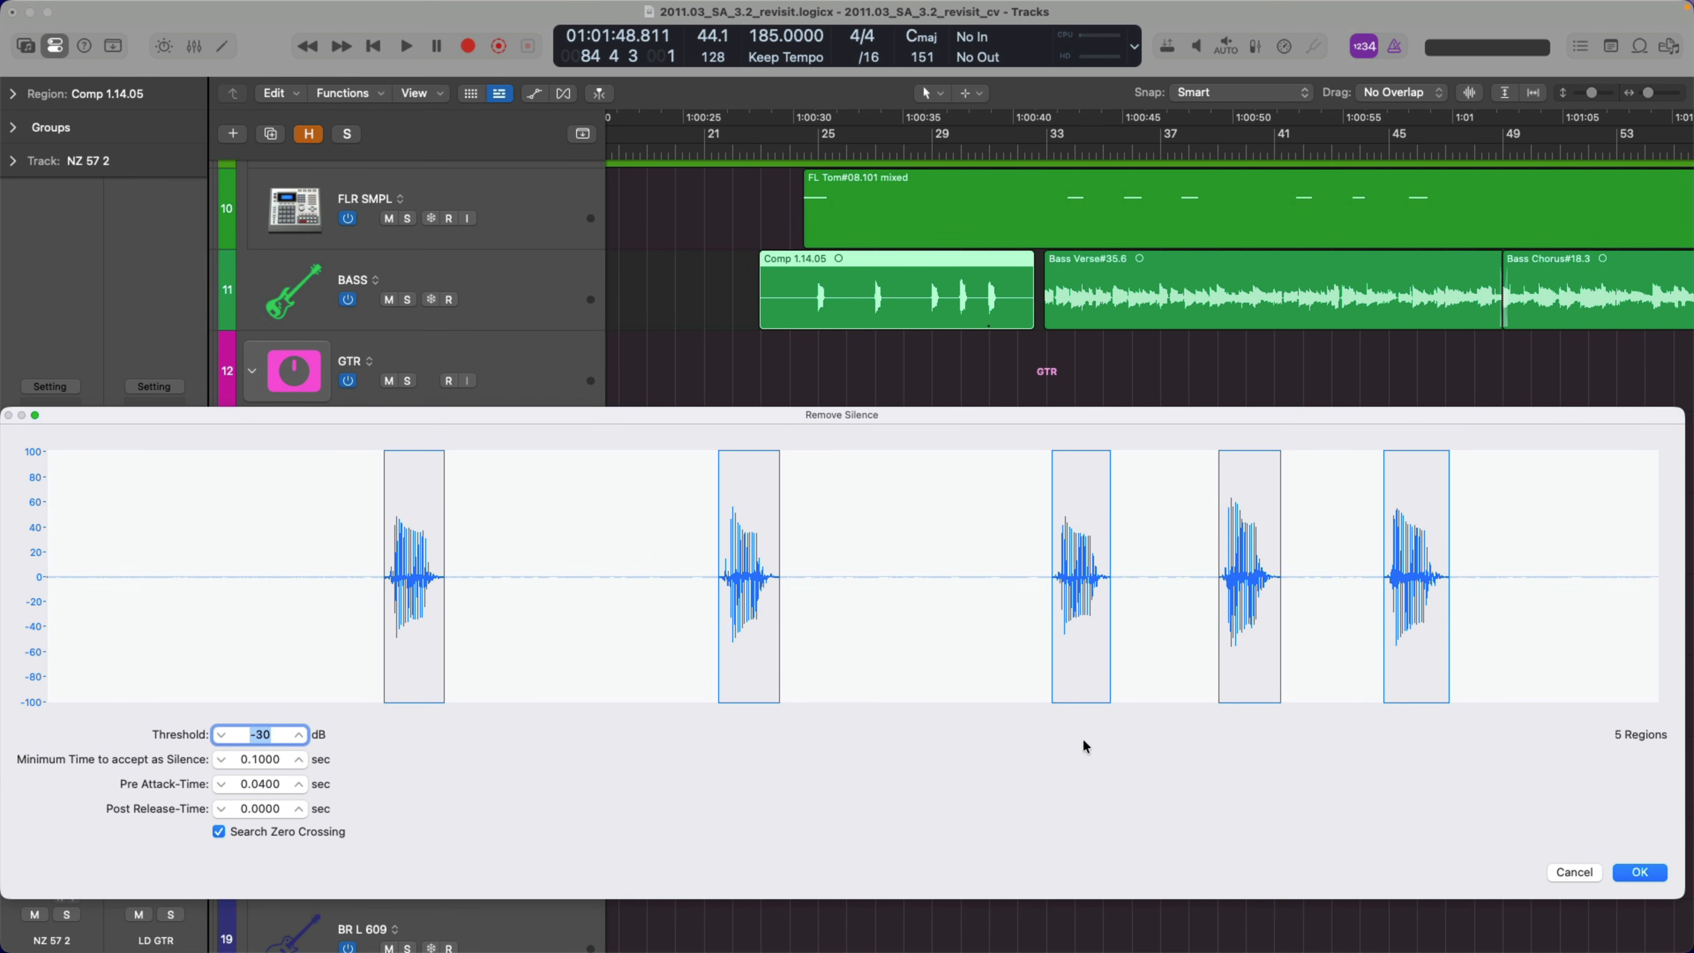
left_click(1638, 872)
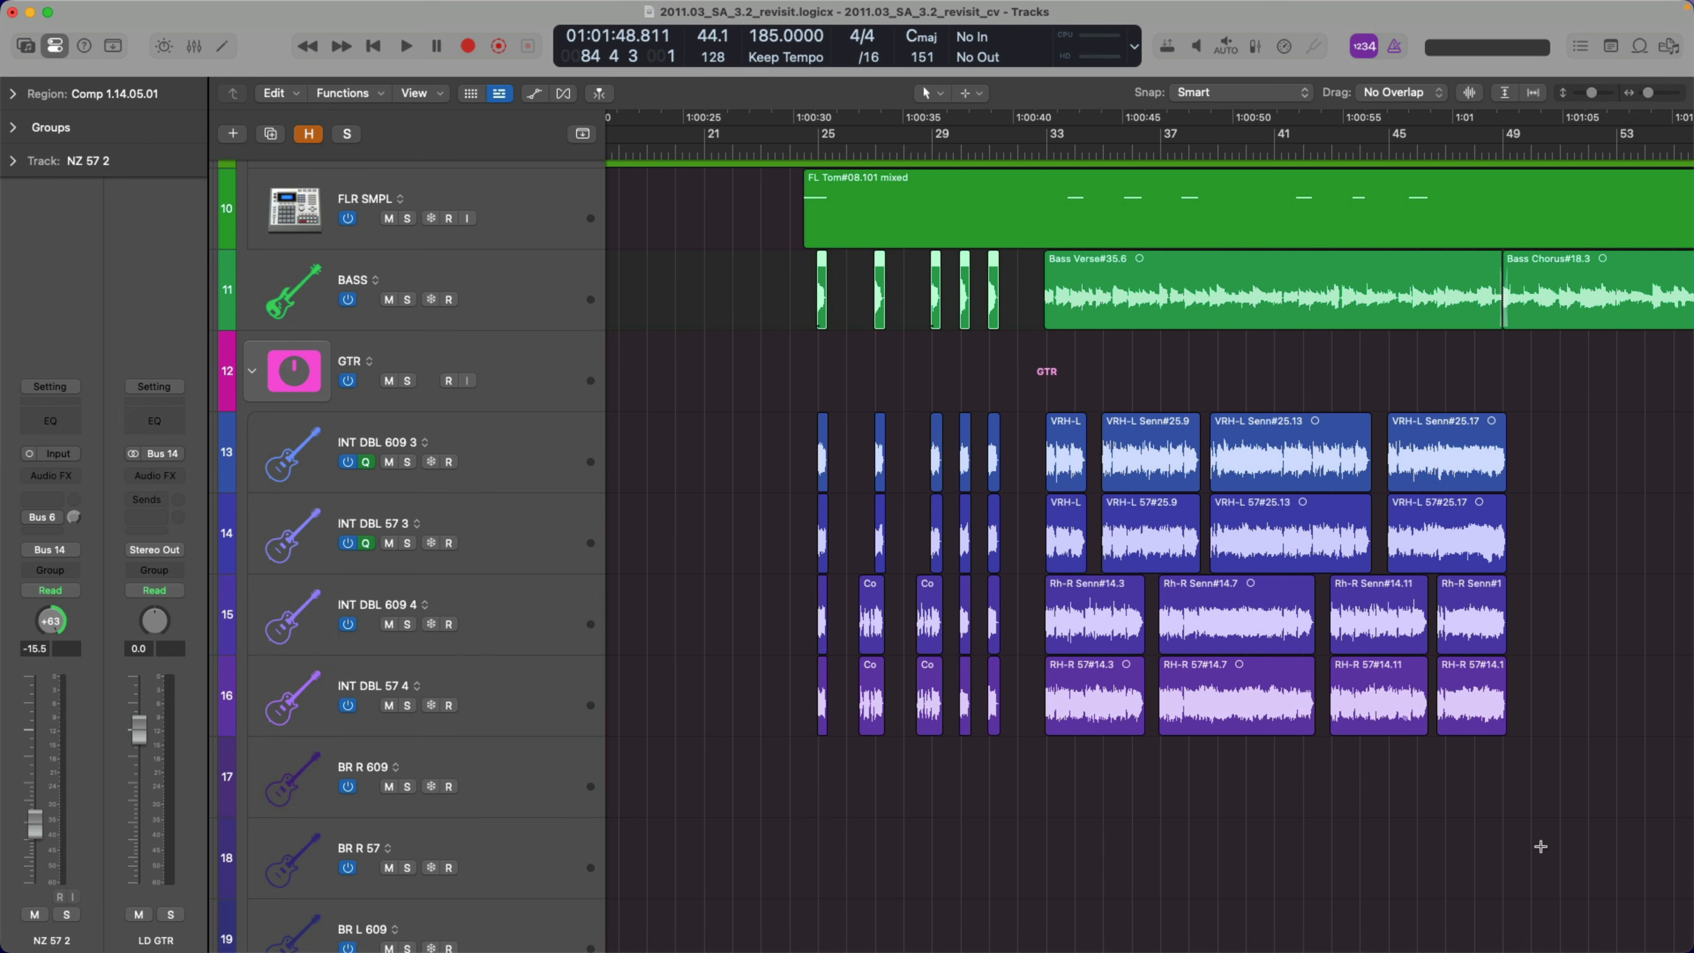
Show the region parameters of the split bass regions and view the available fade-out types
left_click(15, 94)
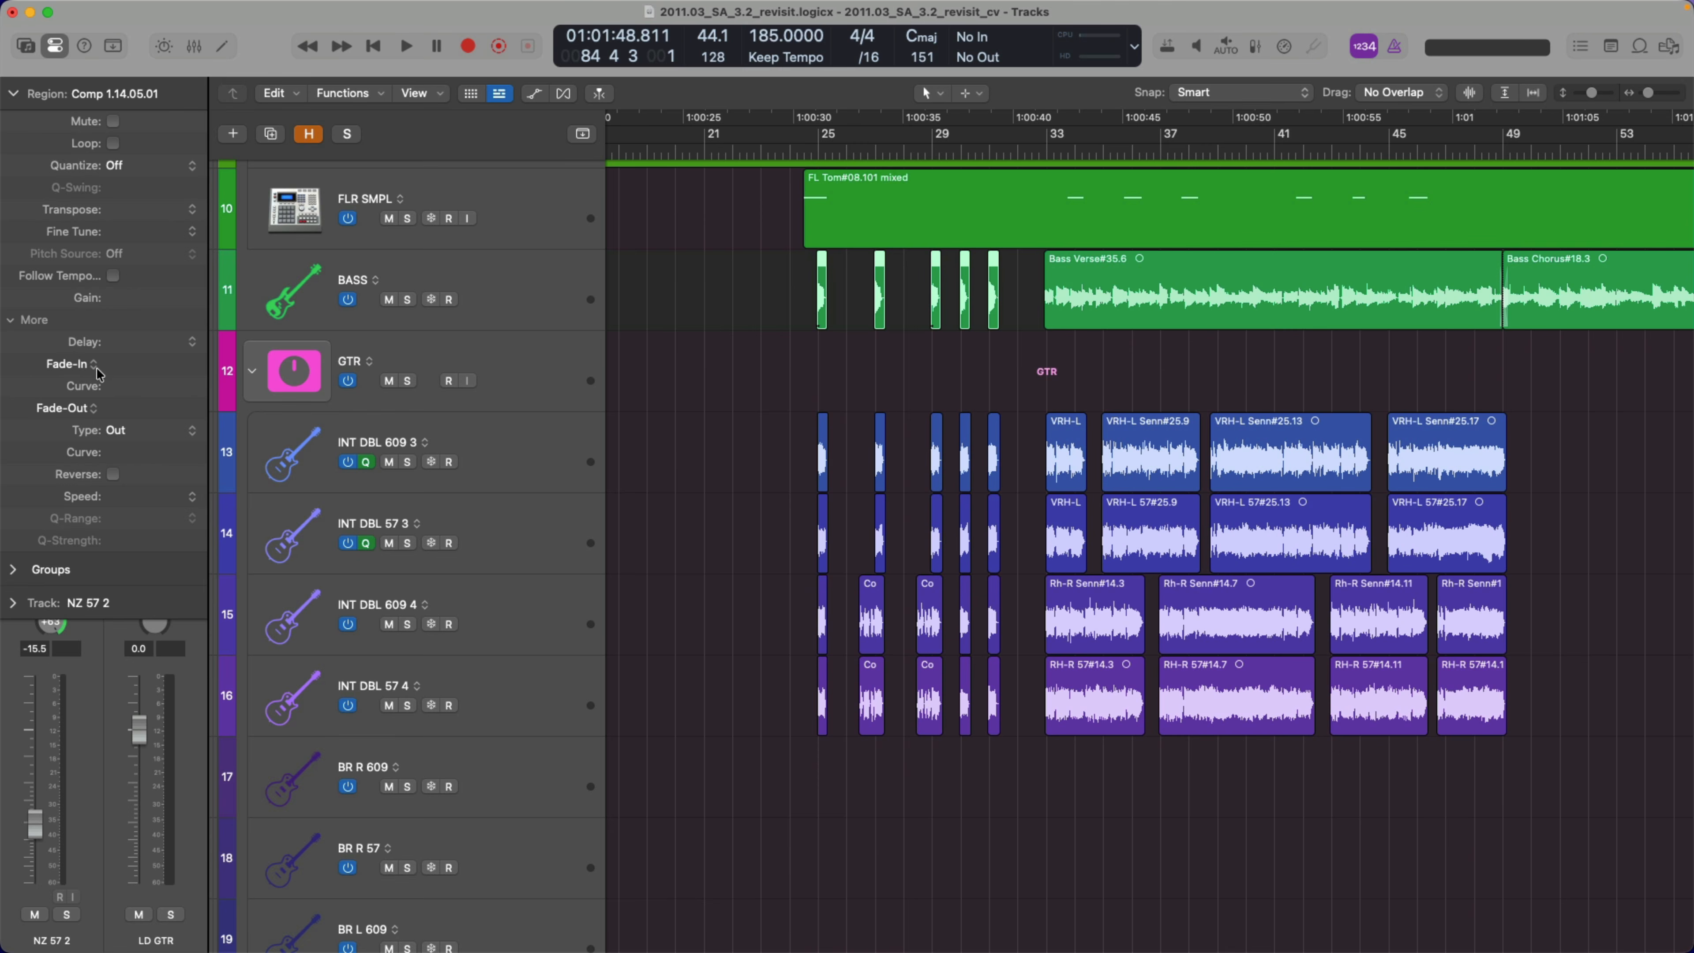
left_click(137, 430)
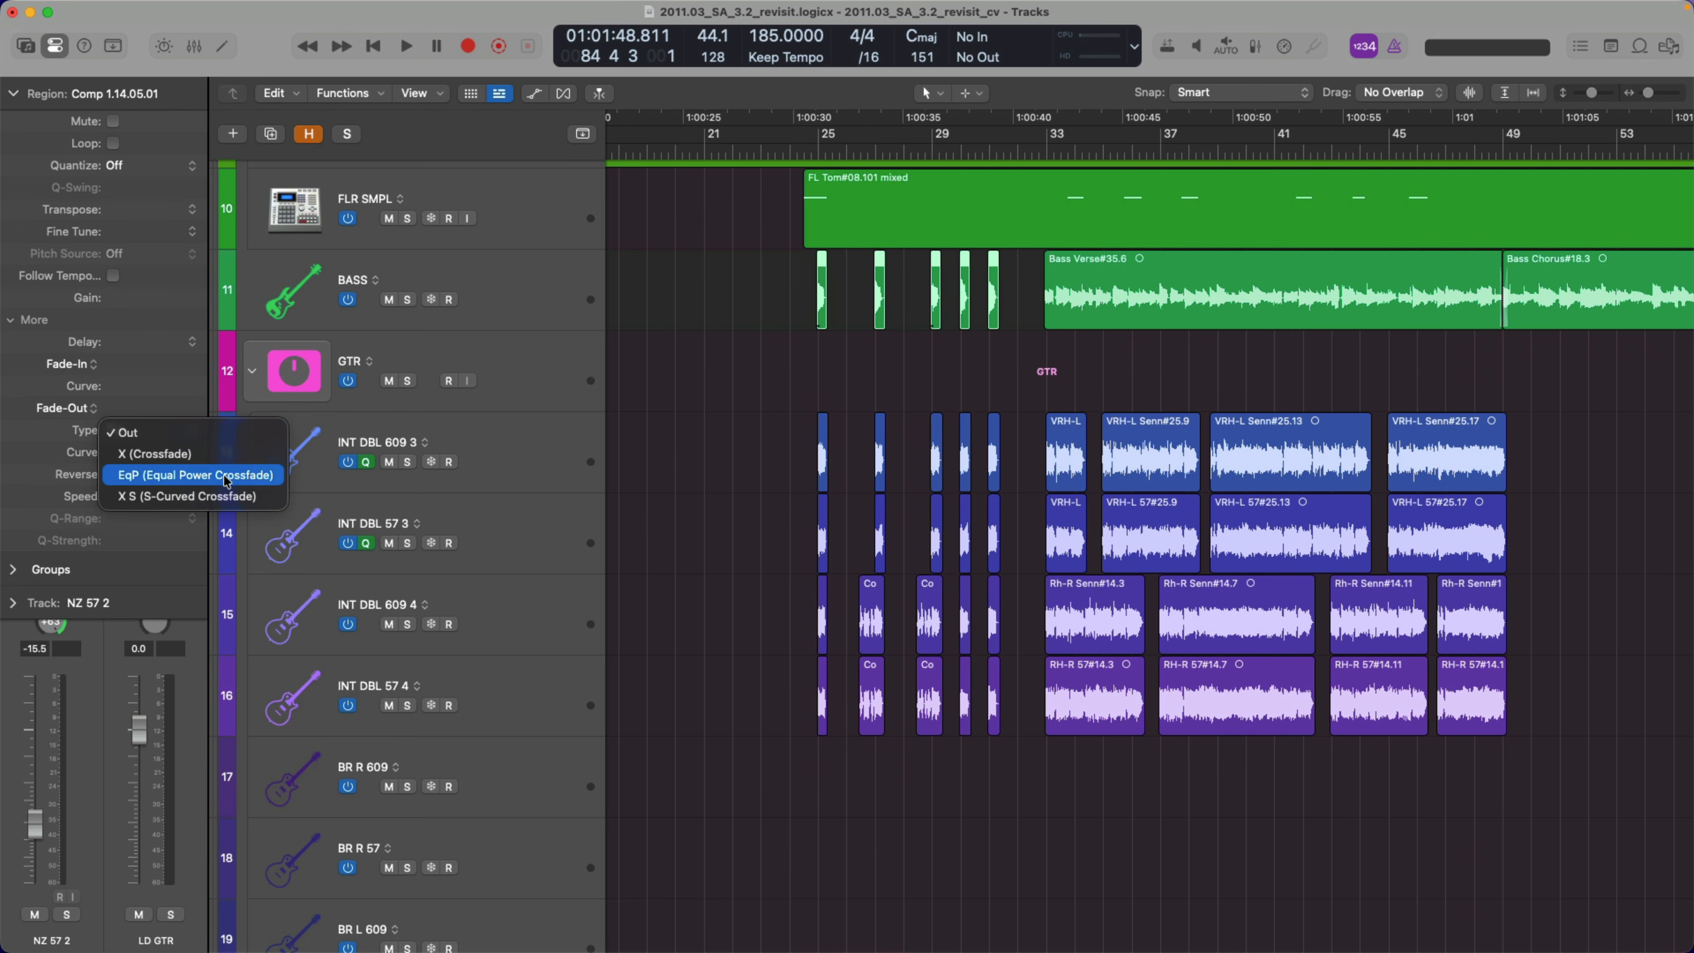
left_click(690, 346)
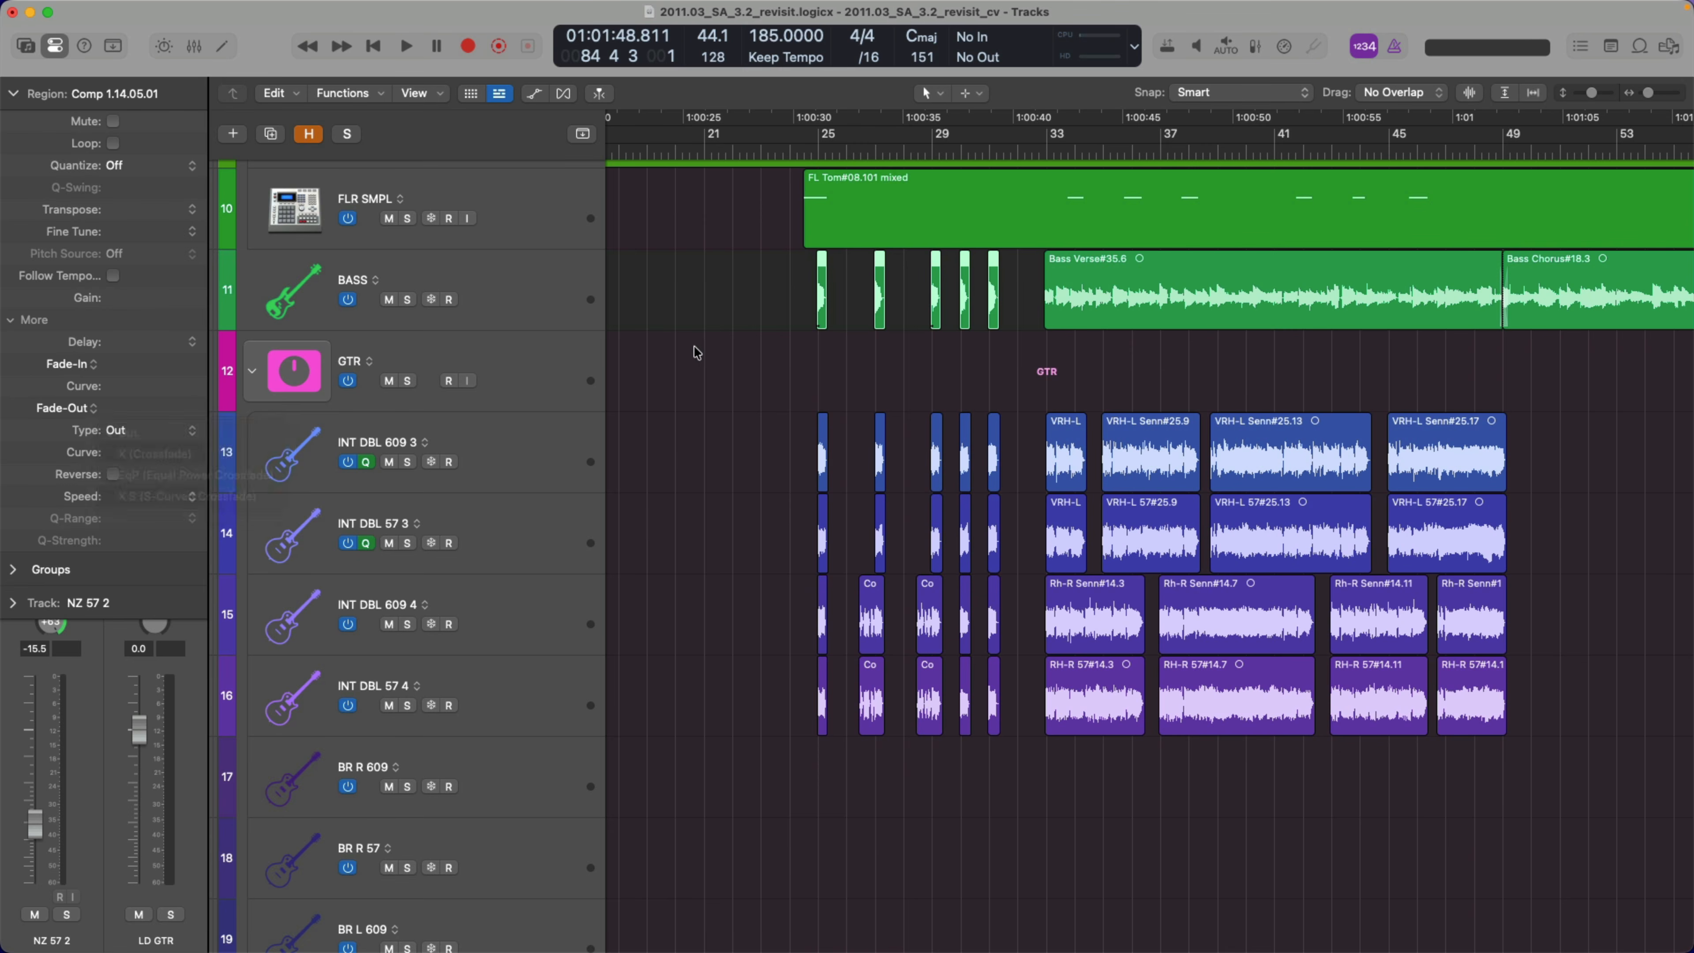
Look over the vocal regions around bars 74 to 88 and the bass and guitar regions around bars 59 to 77
key("z")
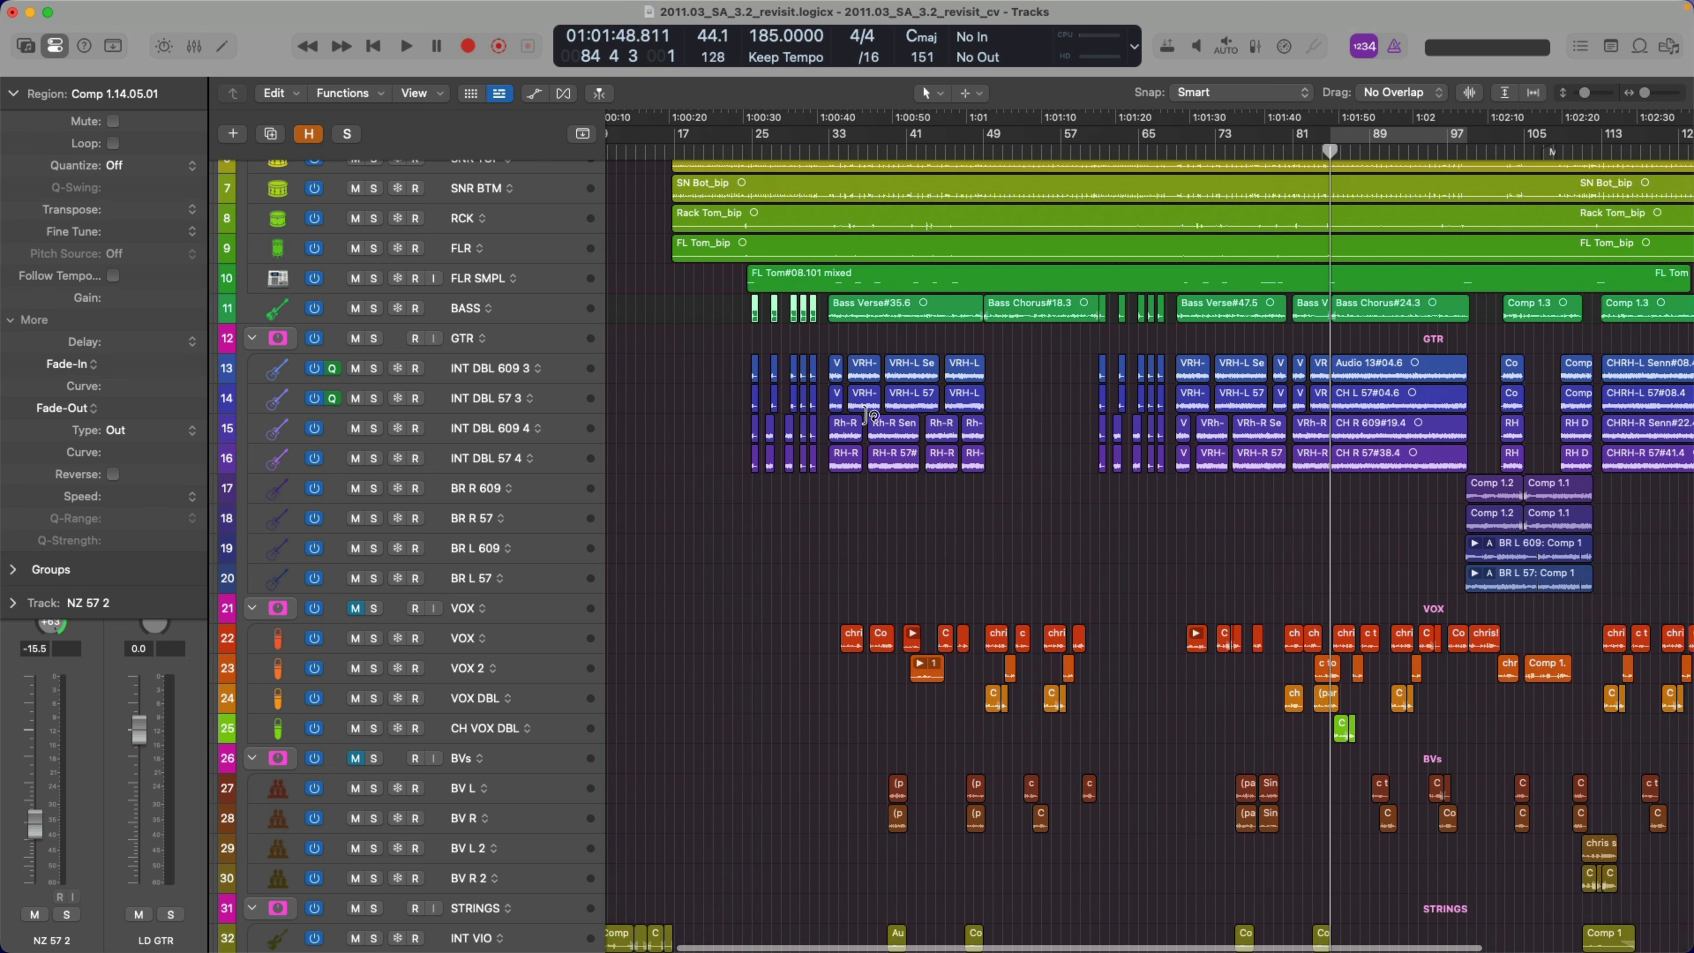
left_click_drag(1194, 624, 1357, 739)
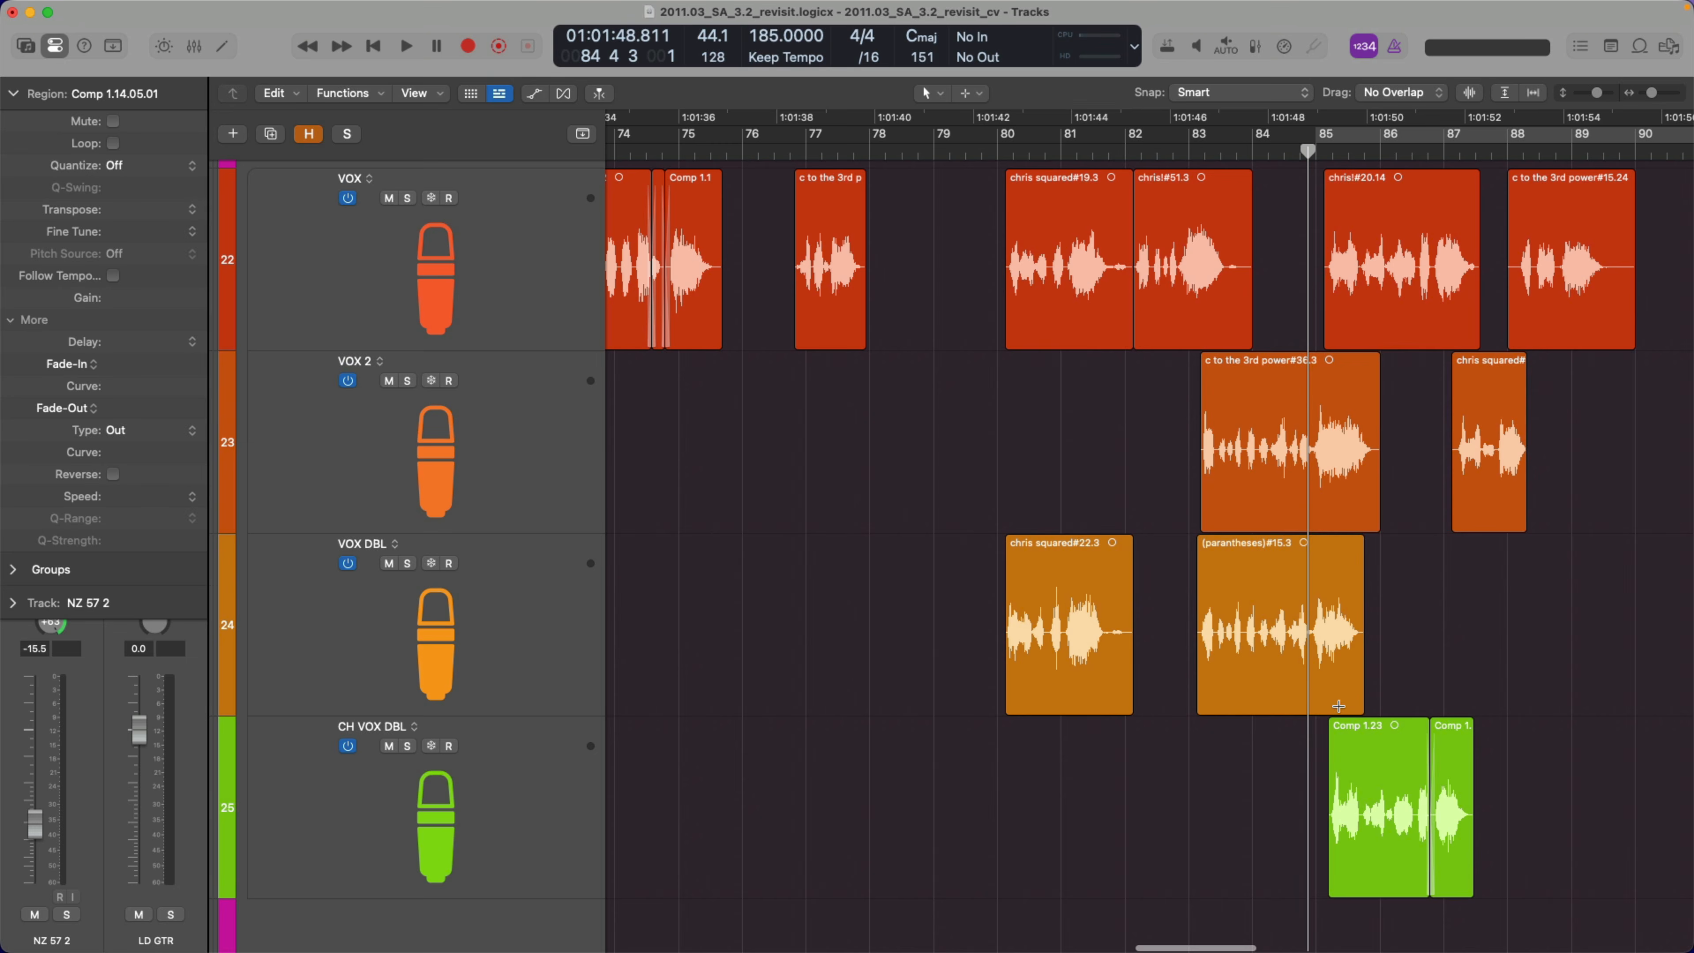
left_click(1308, 673, "ctrl+alt")
left_click_drag(1039, 334, 1227, 497)
scroll(1184, 475, "up", 4)
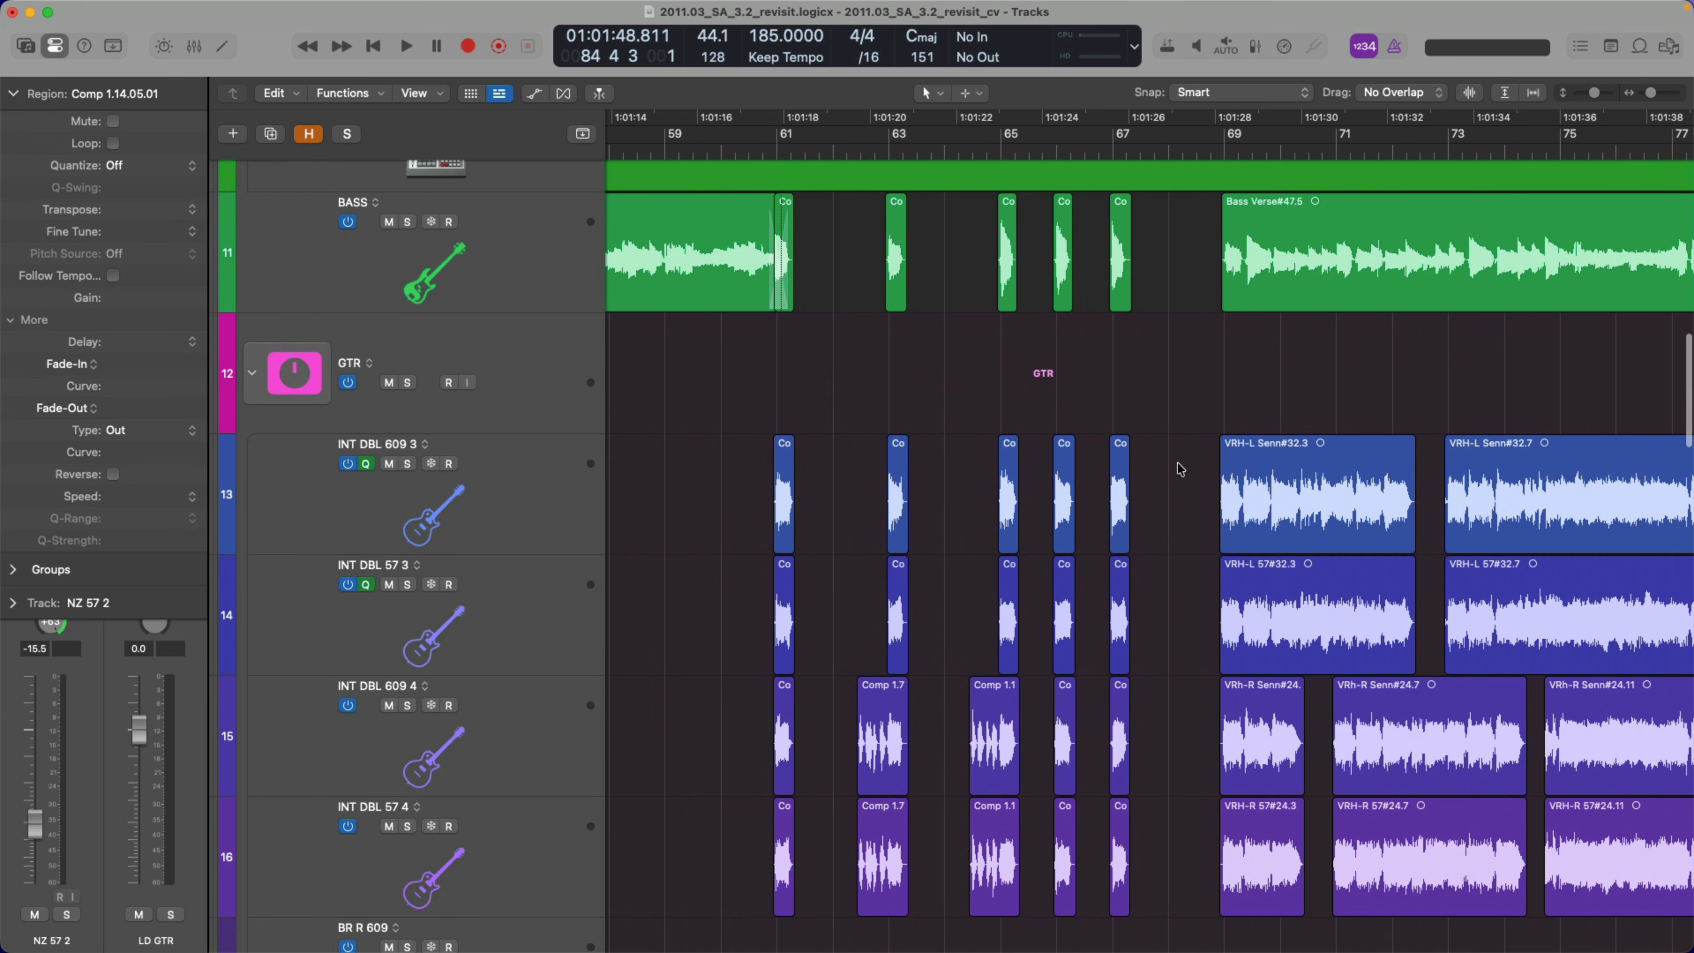
left_click(1179, 464, "ctrl+alt")
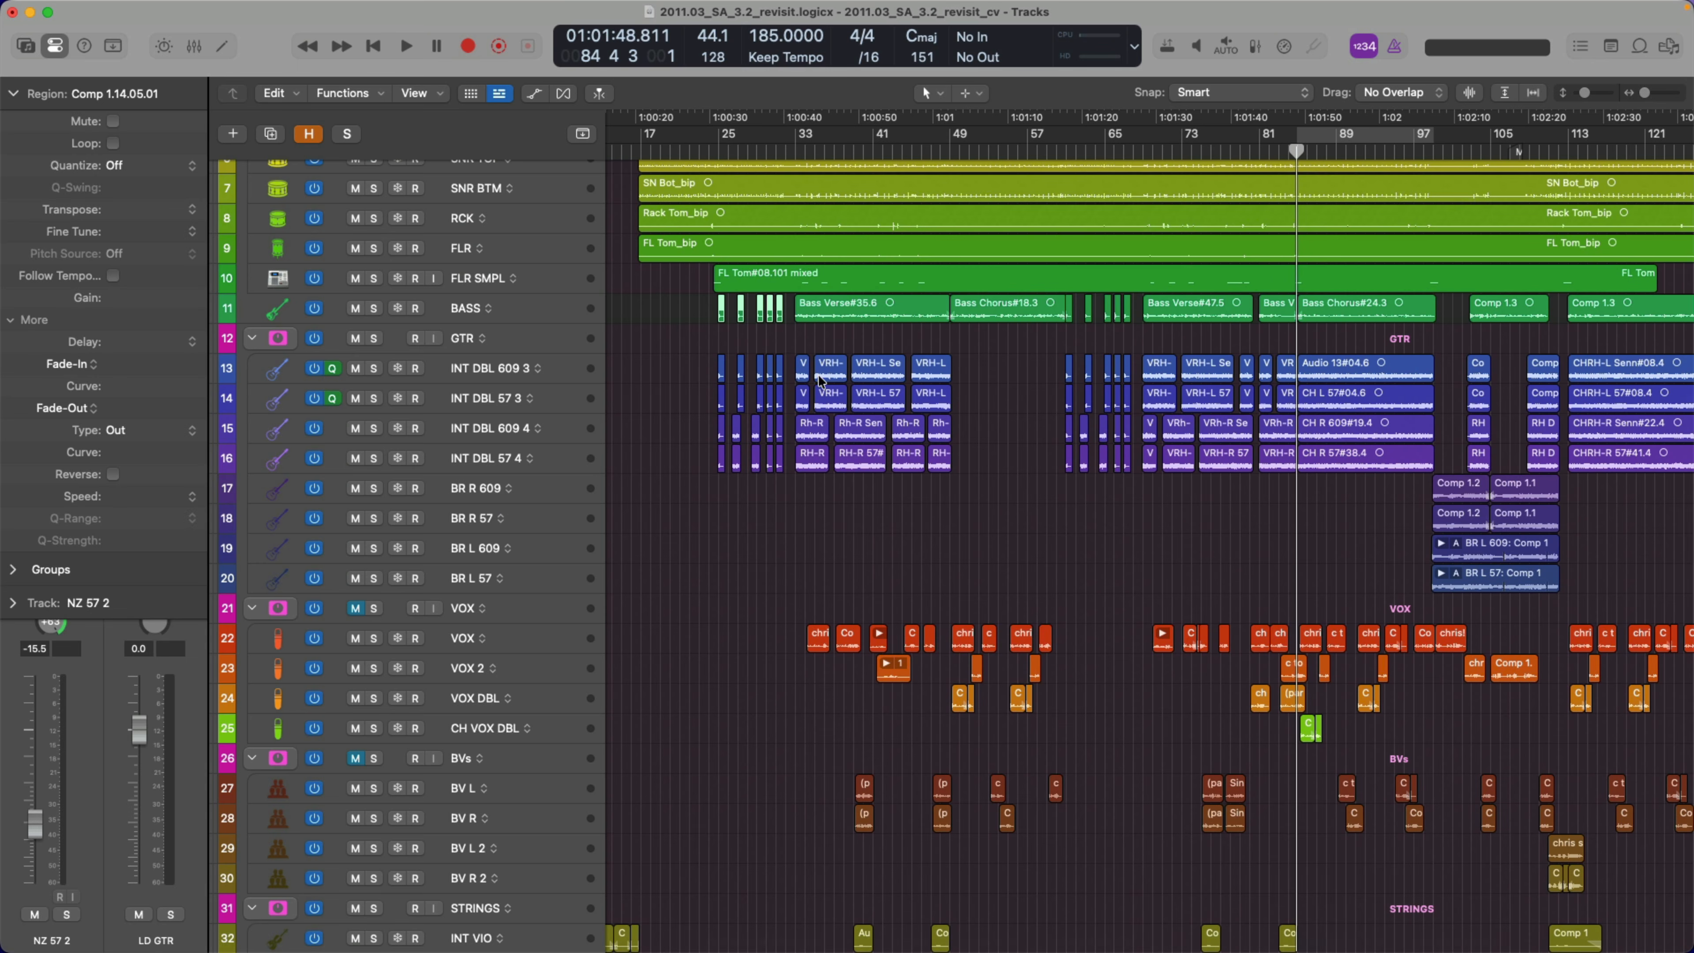
Set fade-in and fade-out to 5 for the intro and first-verse guitar regions on the four INT DBL tracks, keeping fade type Out
left_click(703, 362)
left_click_drag(695, 296, 919, 522)
key("super+Left")
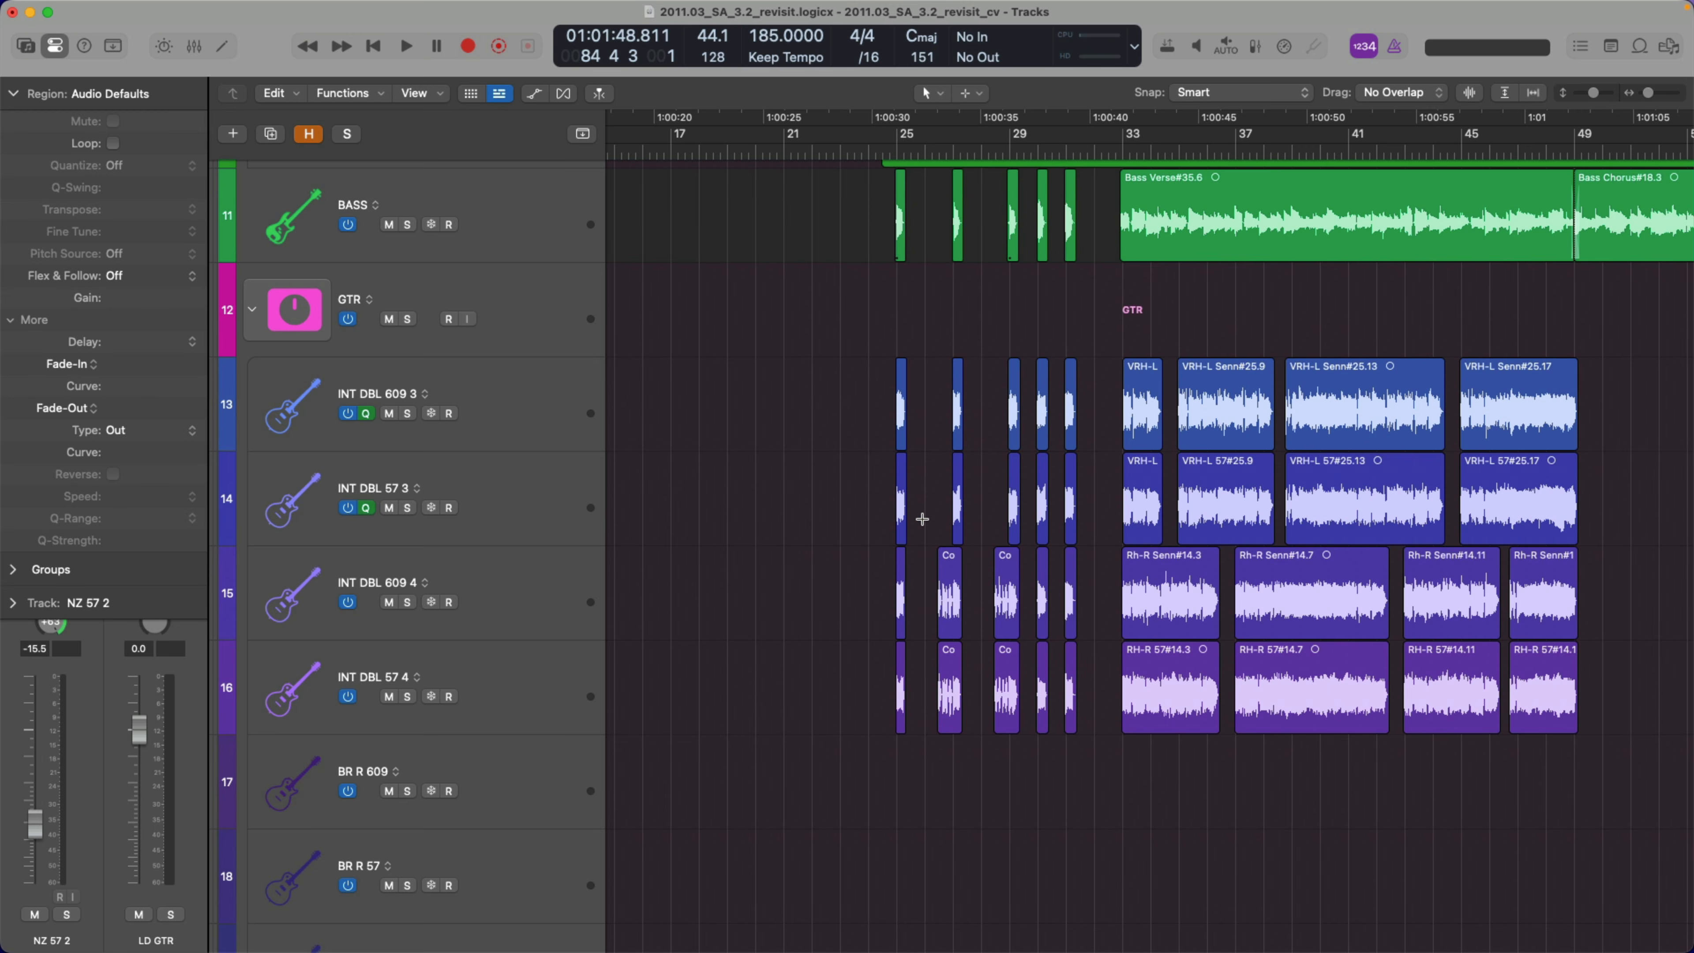
left_click_drag(857, 377, 1582, 713)
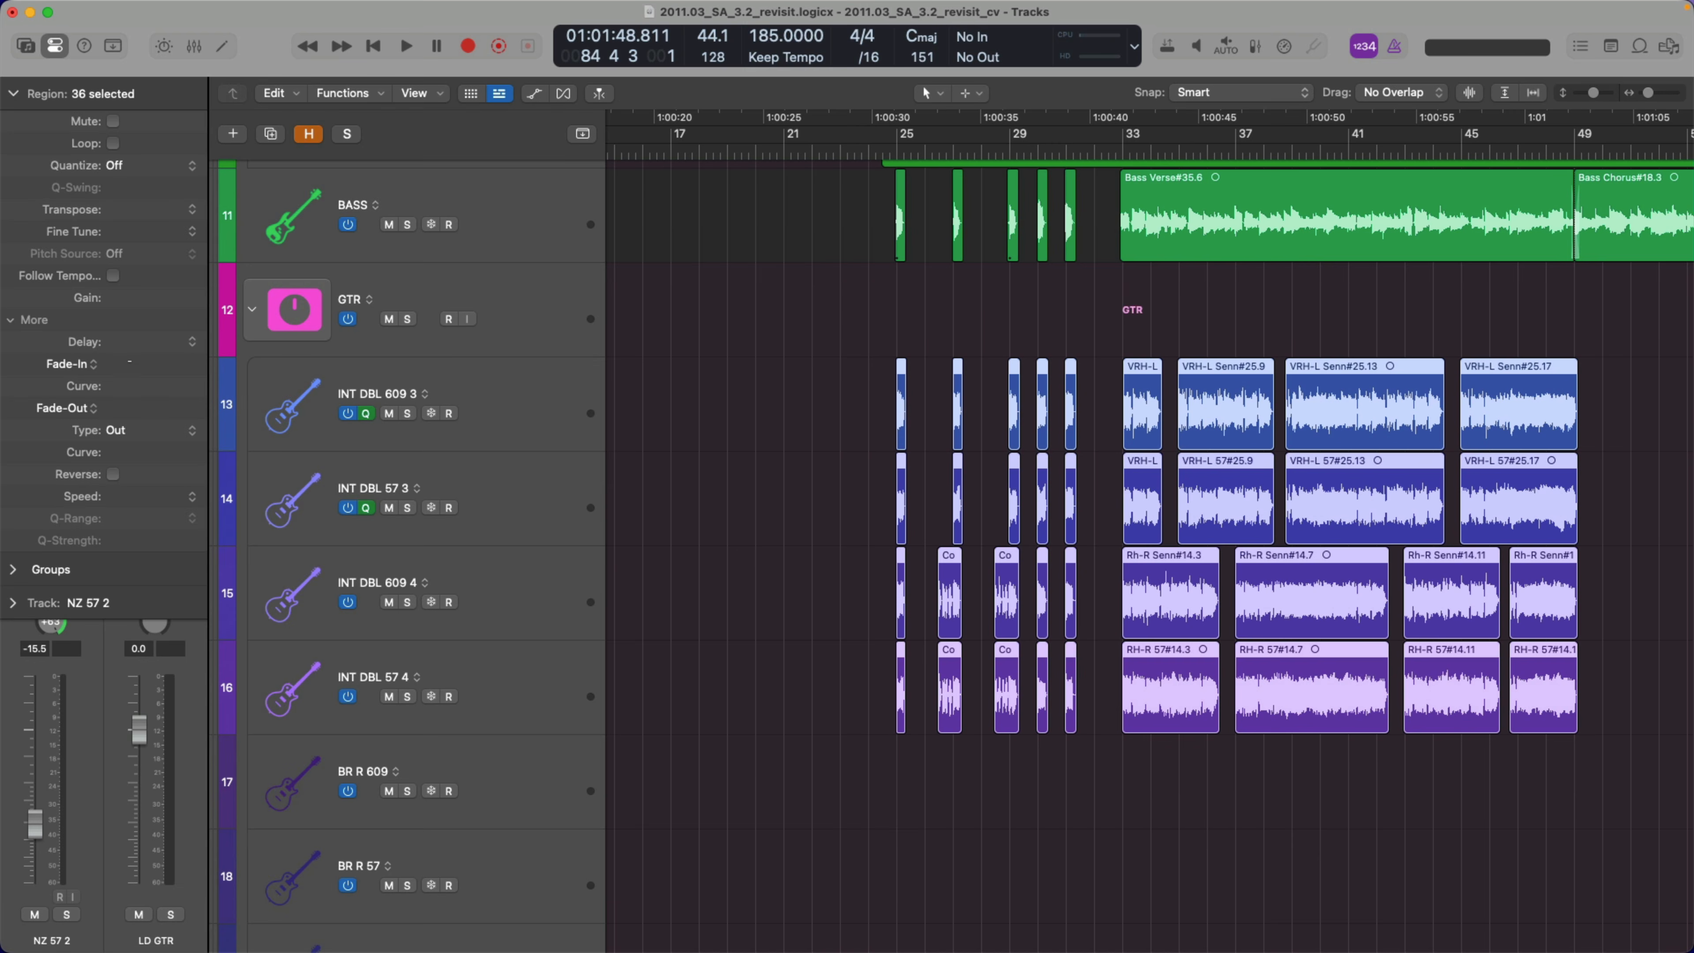
left_click_drag(130, 364, 144, 406)
left_click(144, 430)
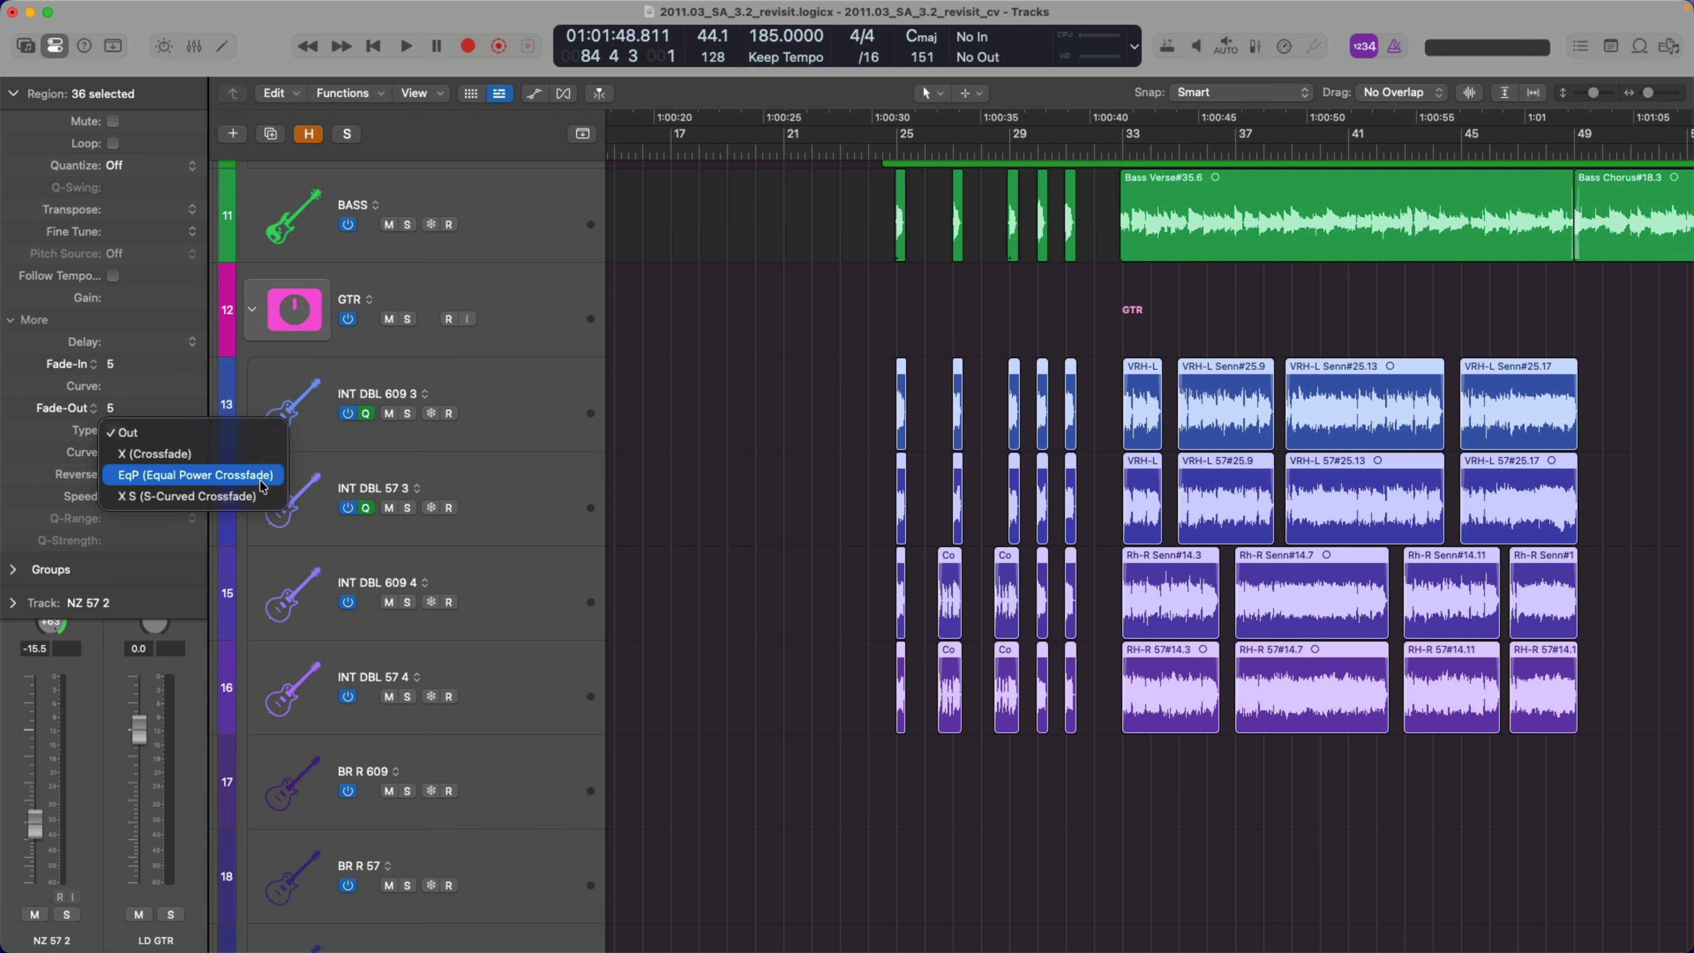
left_click(764, 403)
Adjust the fade-out of the short split intro regions on the BASS track between bars 25 and 32
scroll(763, 404, "up", 3)
scroll(763, 404, "right", 5)
scroll(764, 404, "up", 1)
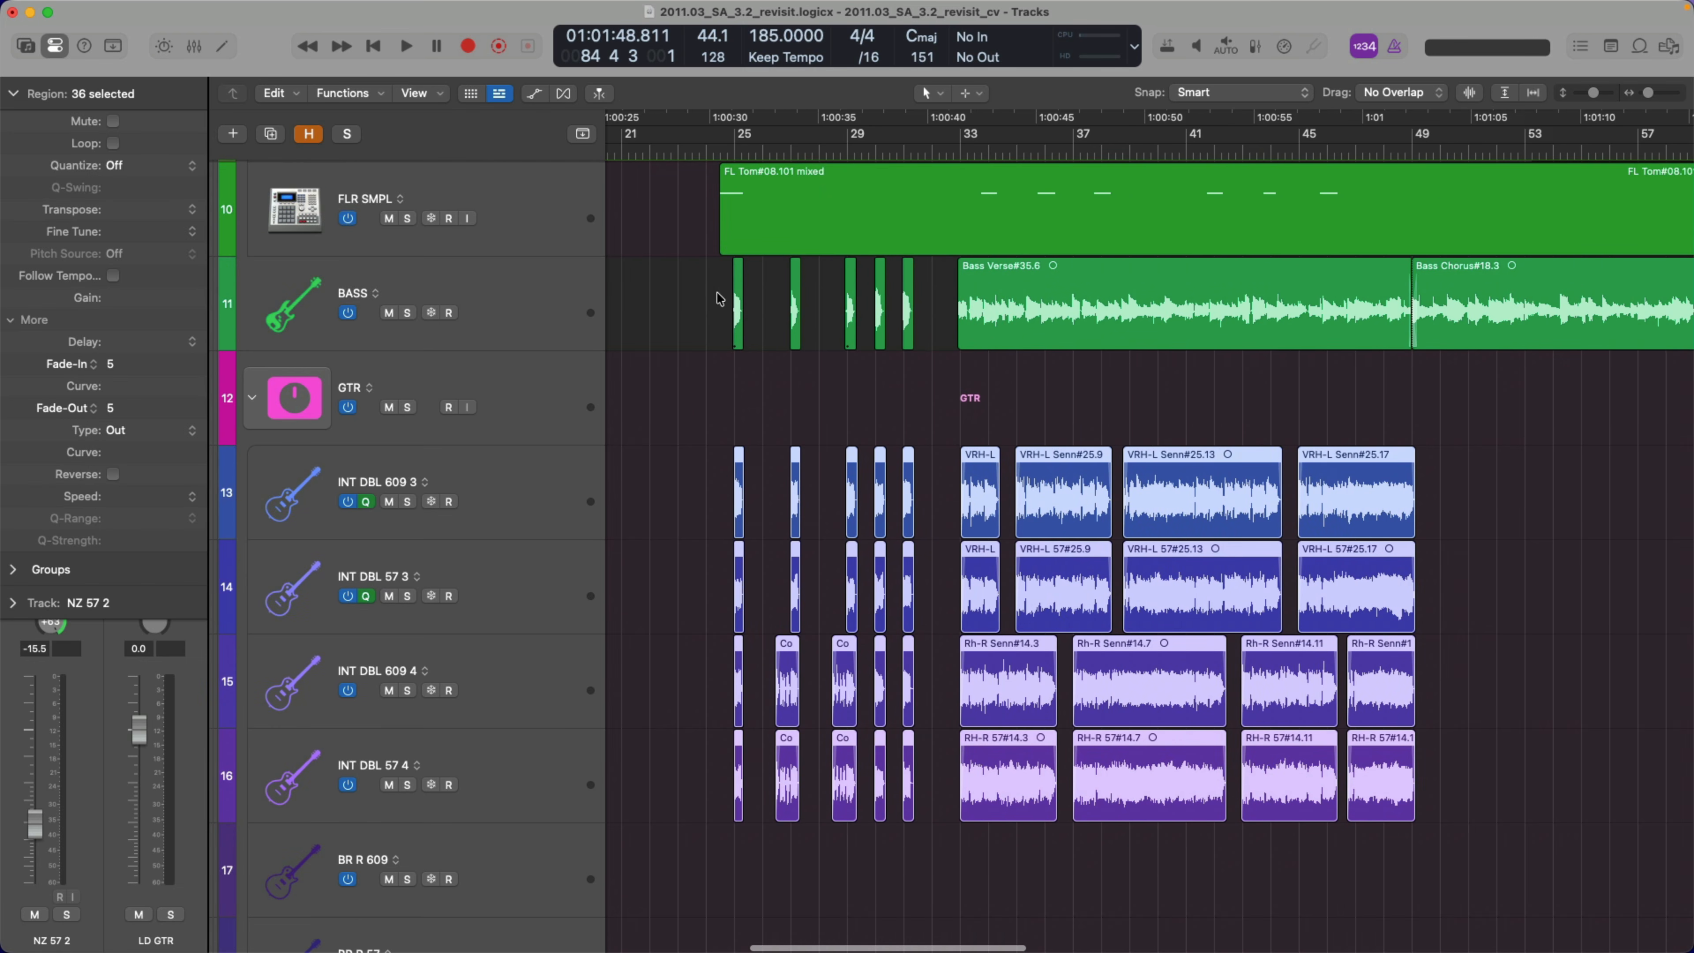
left_click_drag(704, 287, 912, 303)
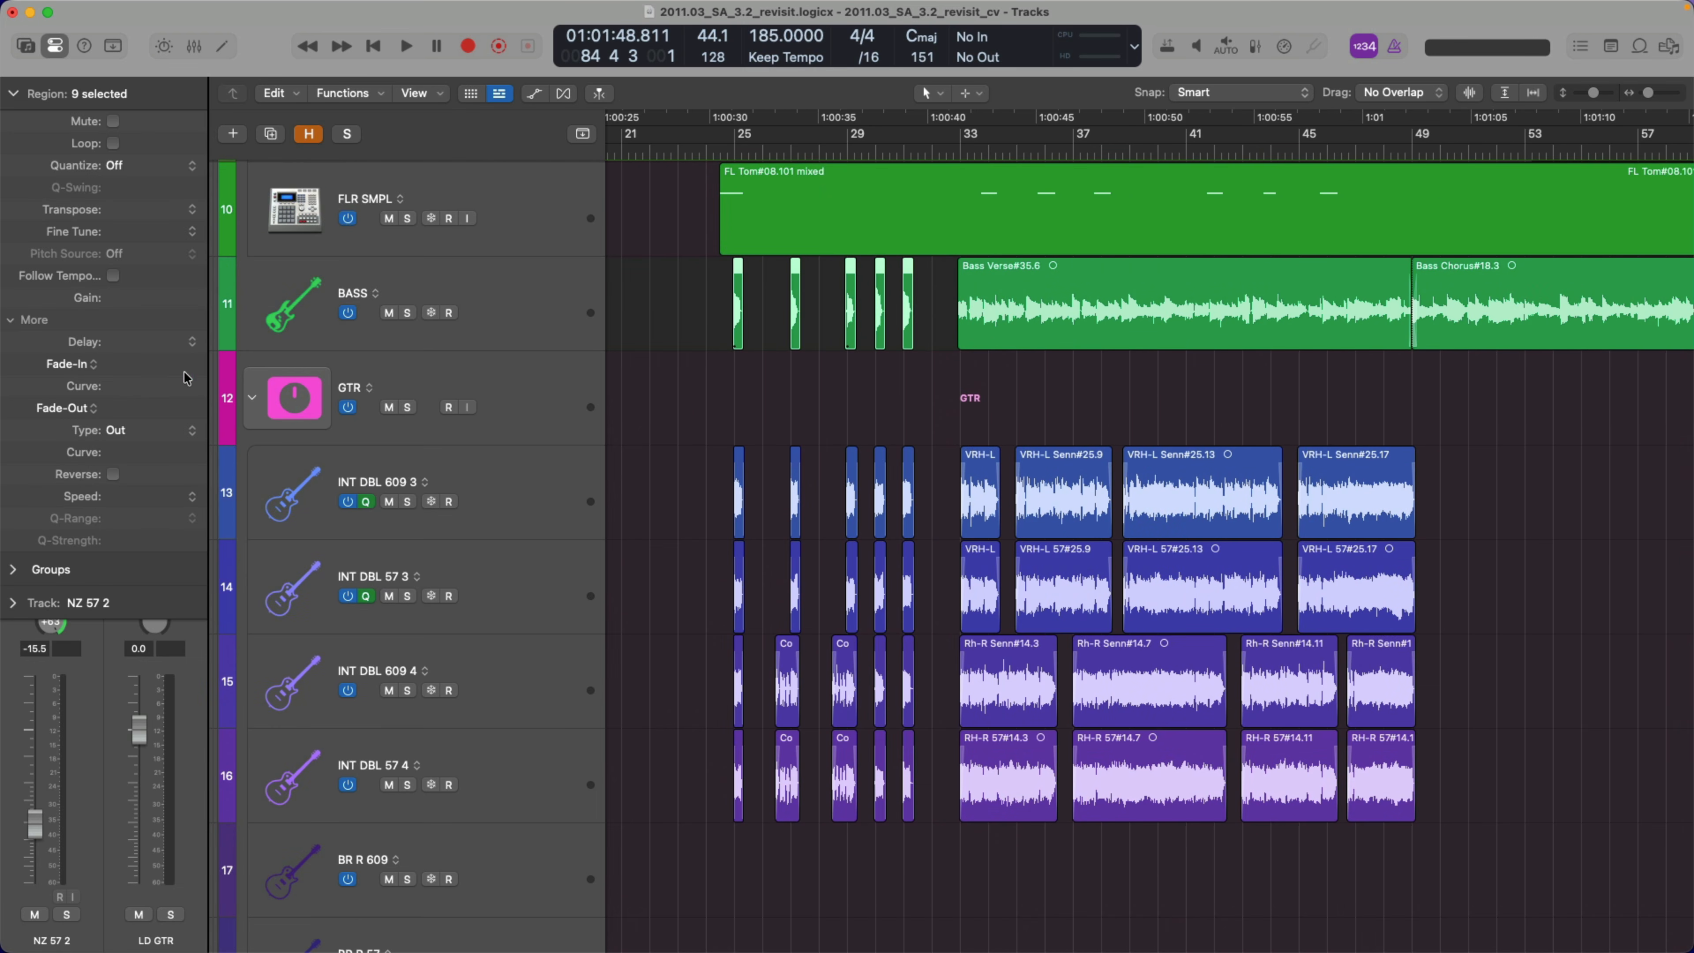
left_click_drag(154, 409, 154, 408)
Set the fade-out of the Bass Verse#35.6 region to 5 and view the available fade types, keeping EqP
left_click(1000, 274)
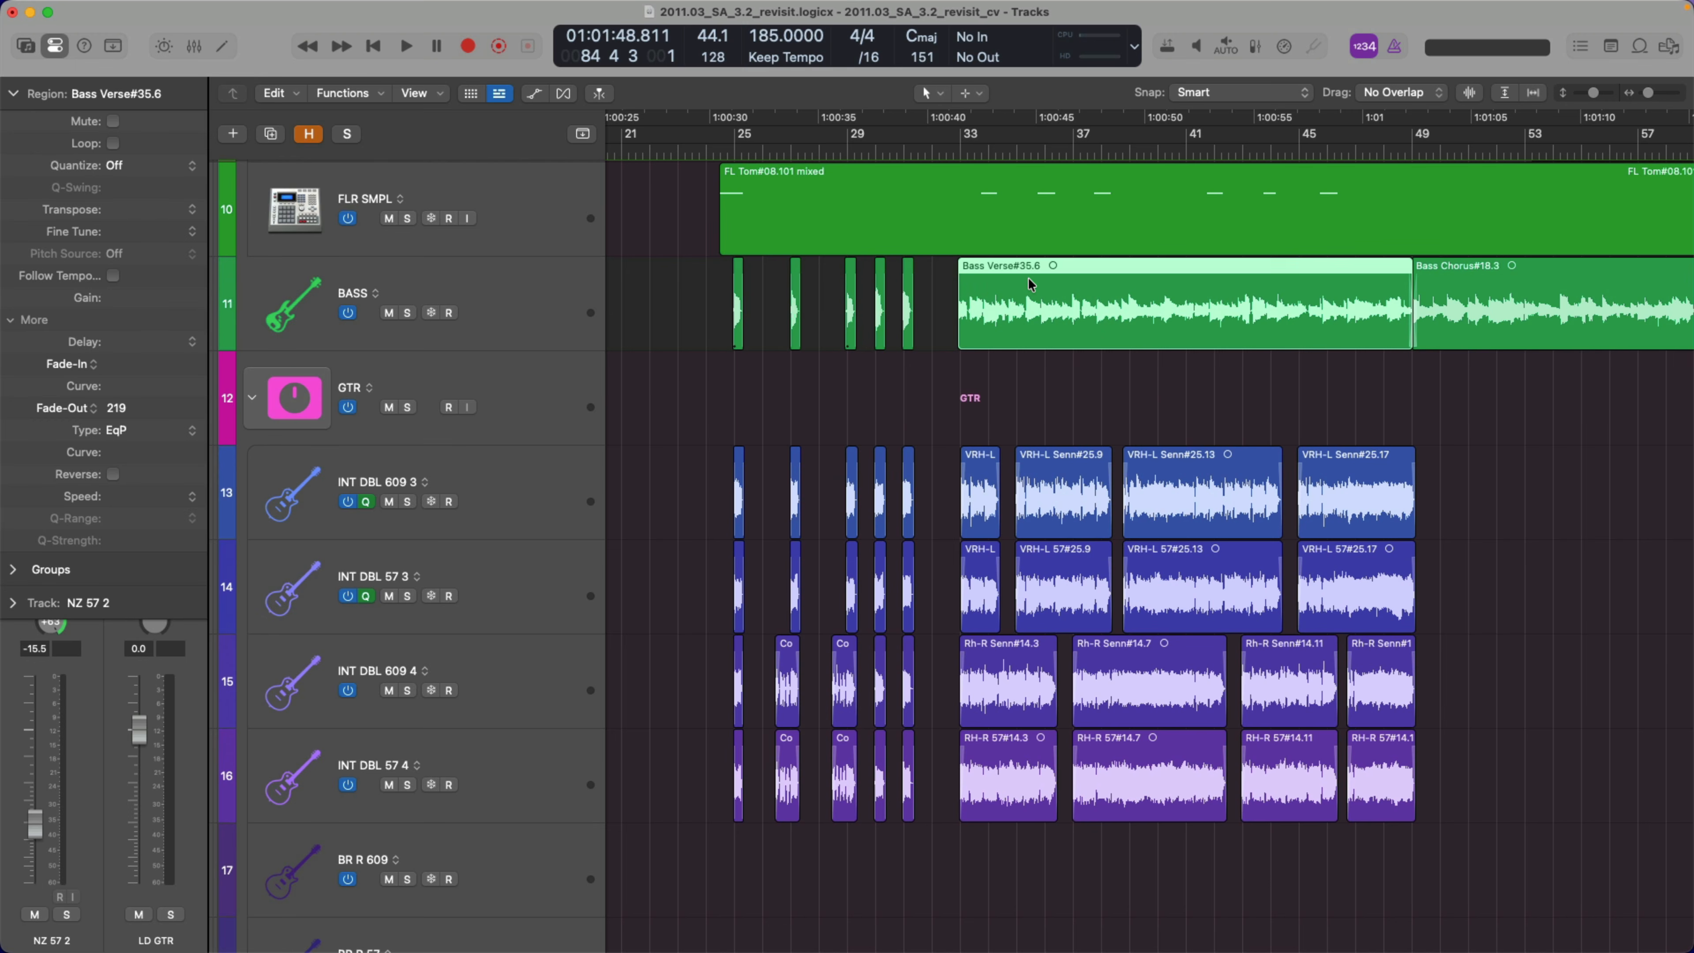
double_click(138, 407)
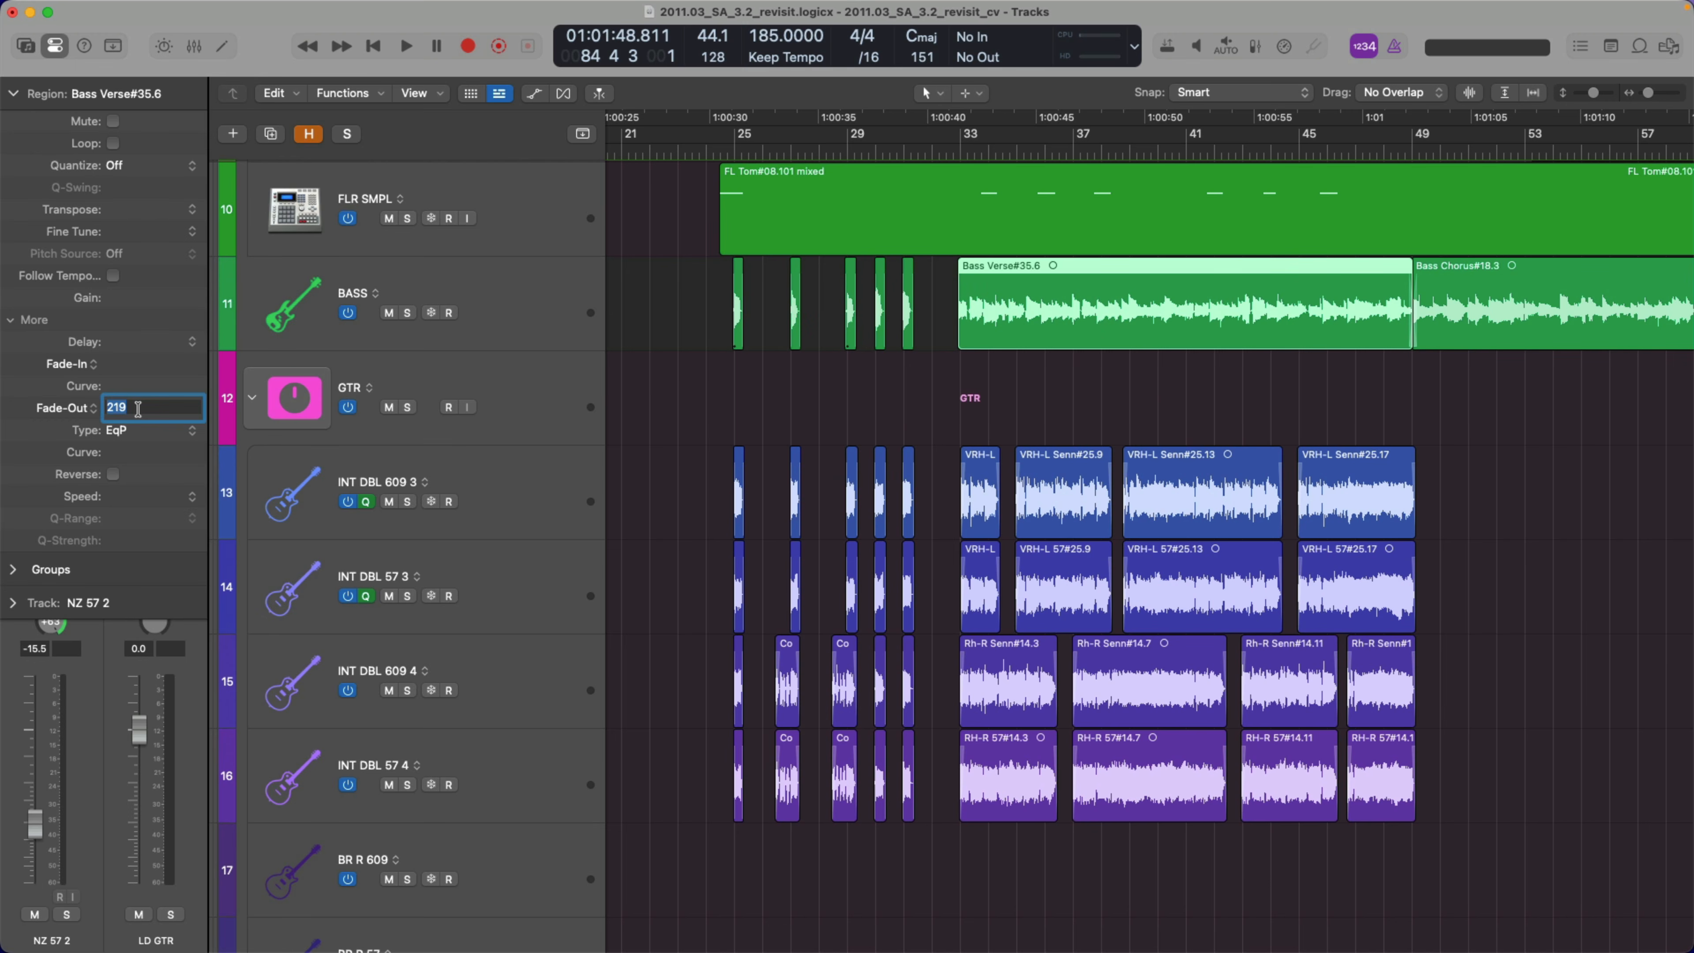
type("5")
key("Return")
scroll(796, 366, "right", 5)
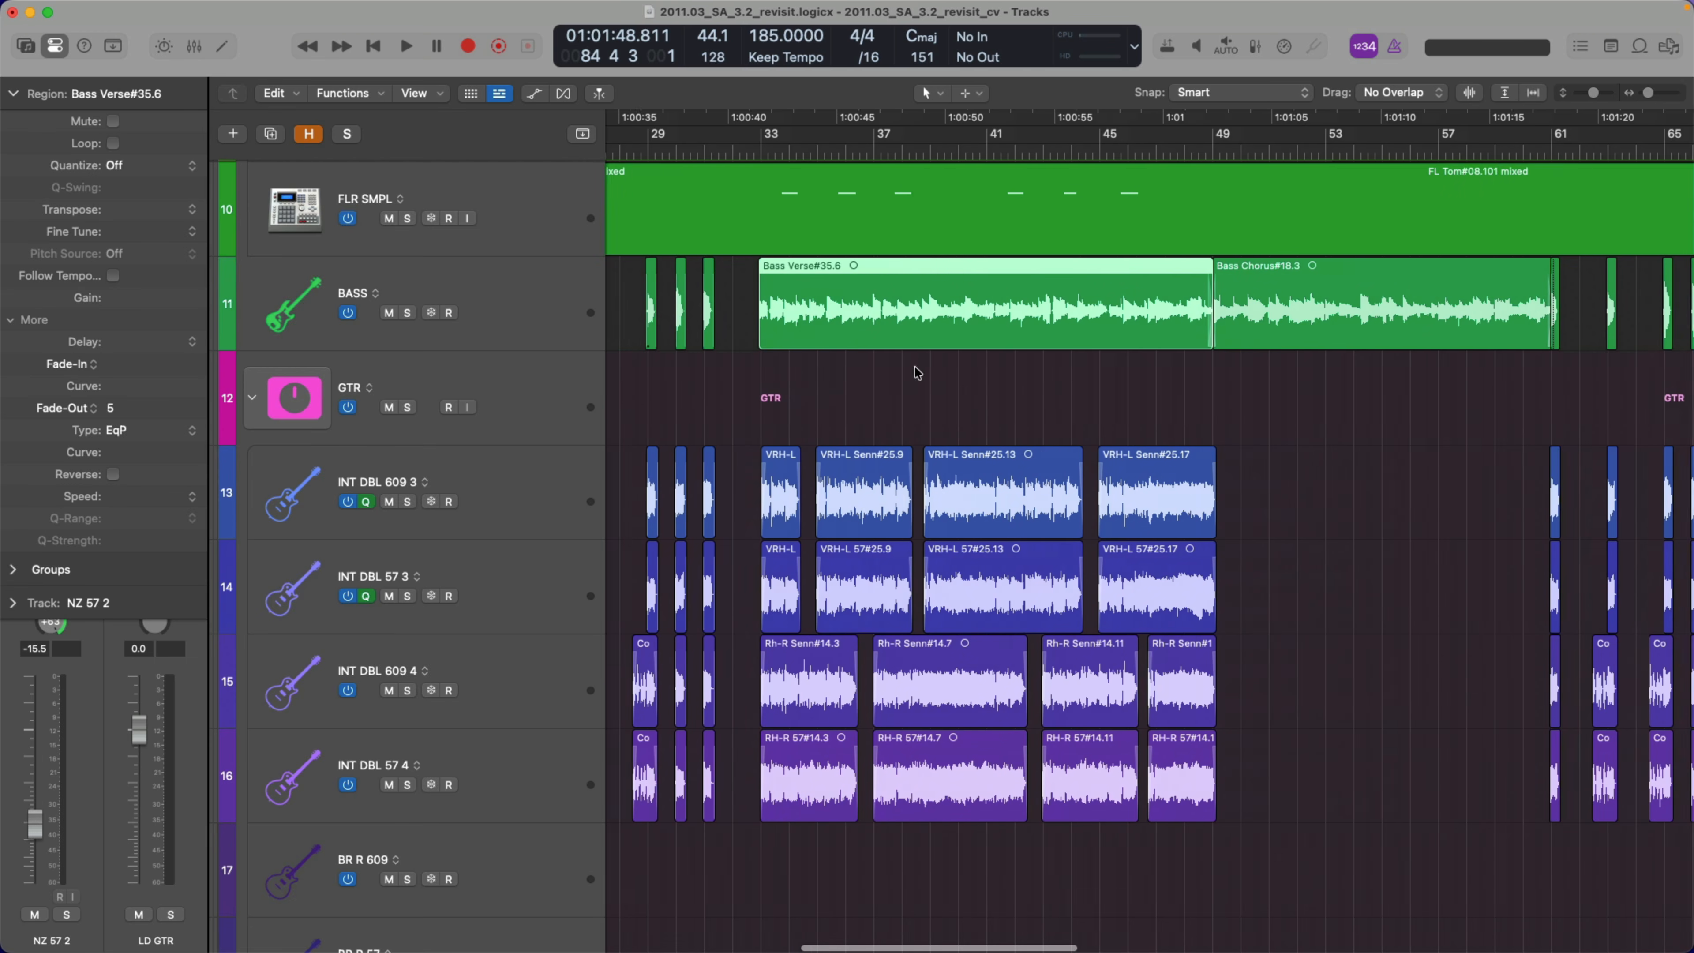
left_click(179, 440)
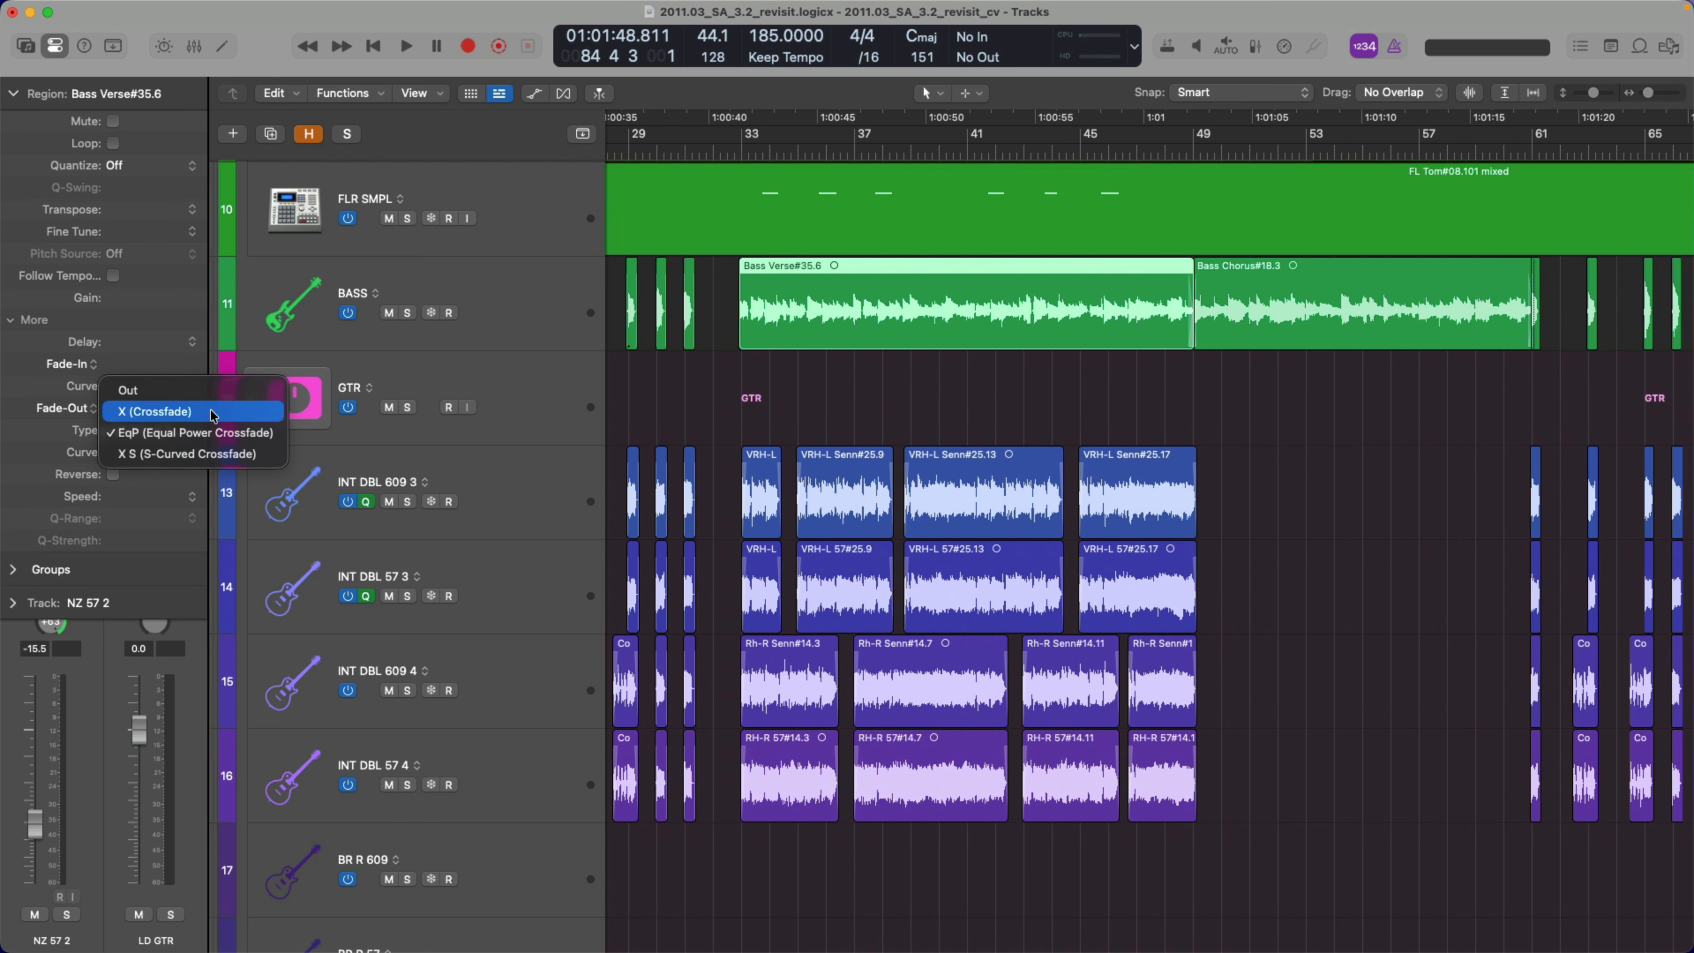
left_click(932, 366)
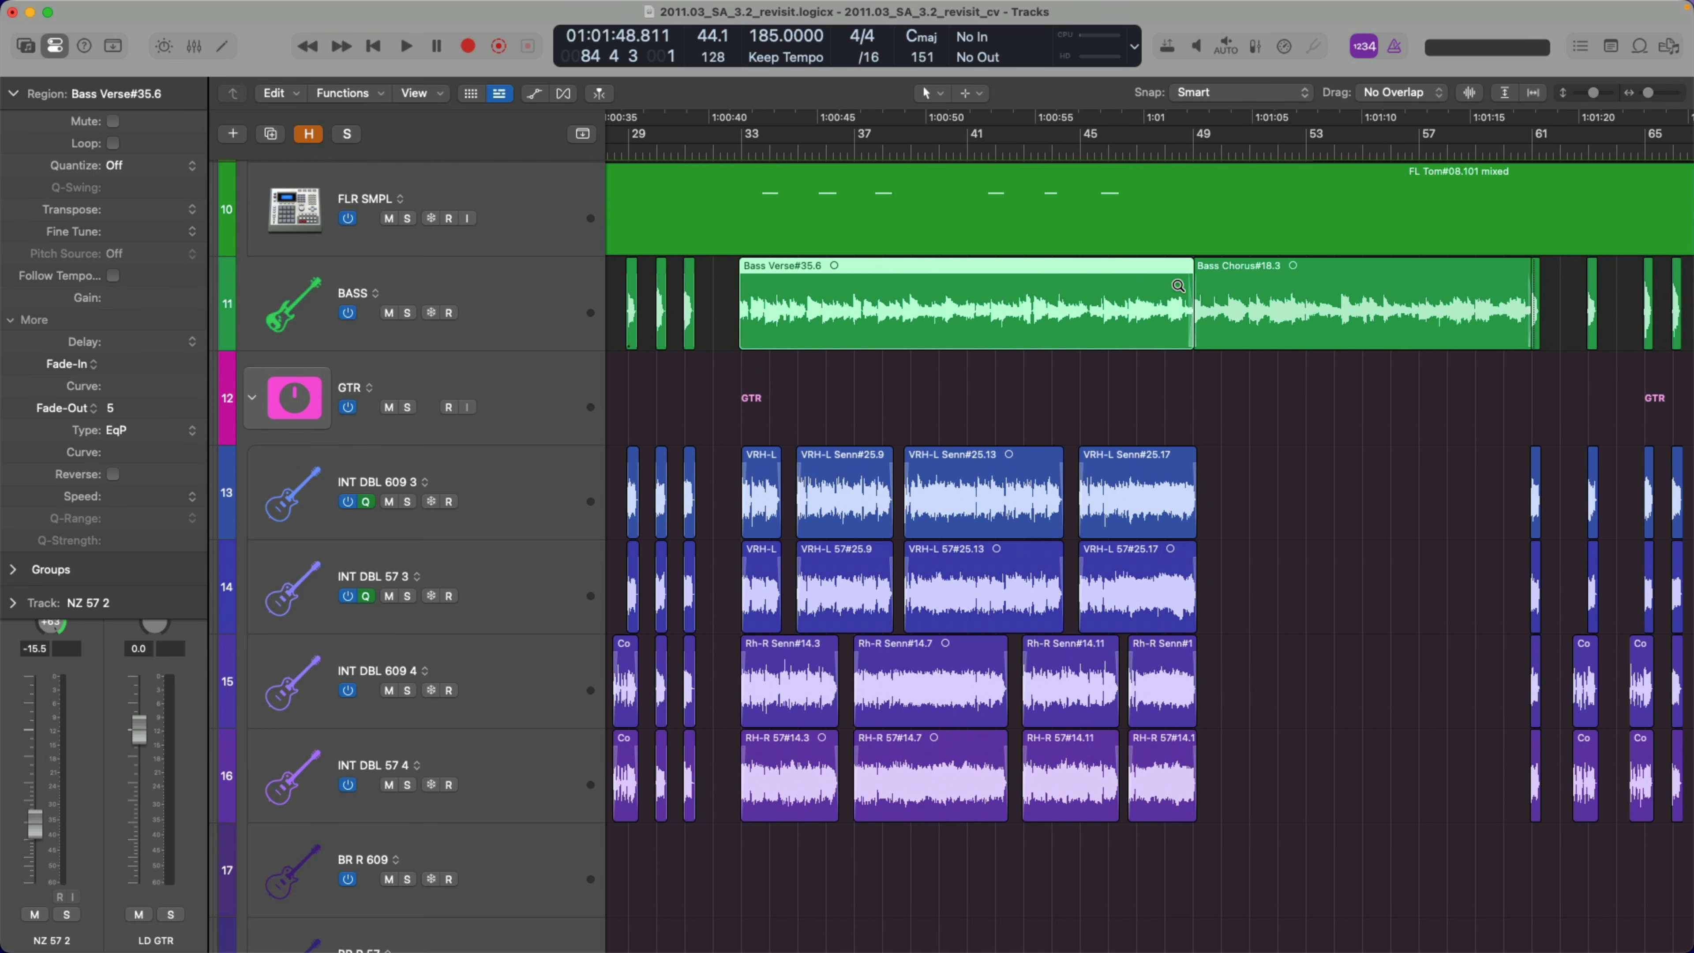
Shift the edit point between the Bass Verse#35.6 and Bass Chorus#18.3 regions slightly, to about bar 49
left_click_drag(1178, 286, 1249, 435)
left_click(990, 266)
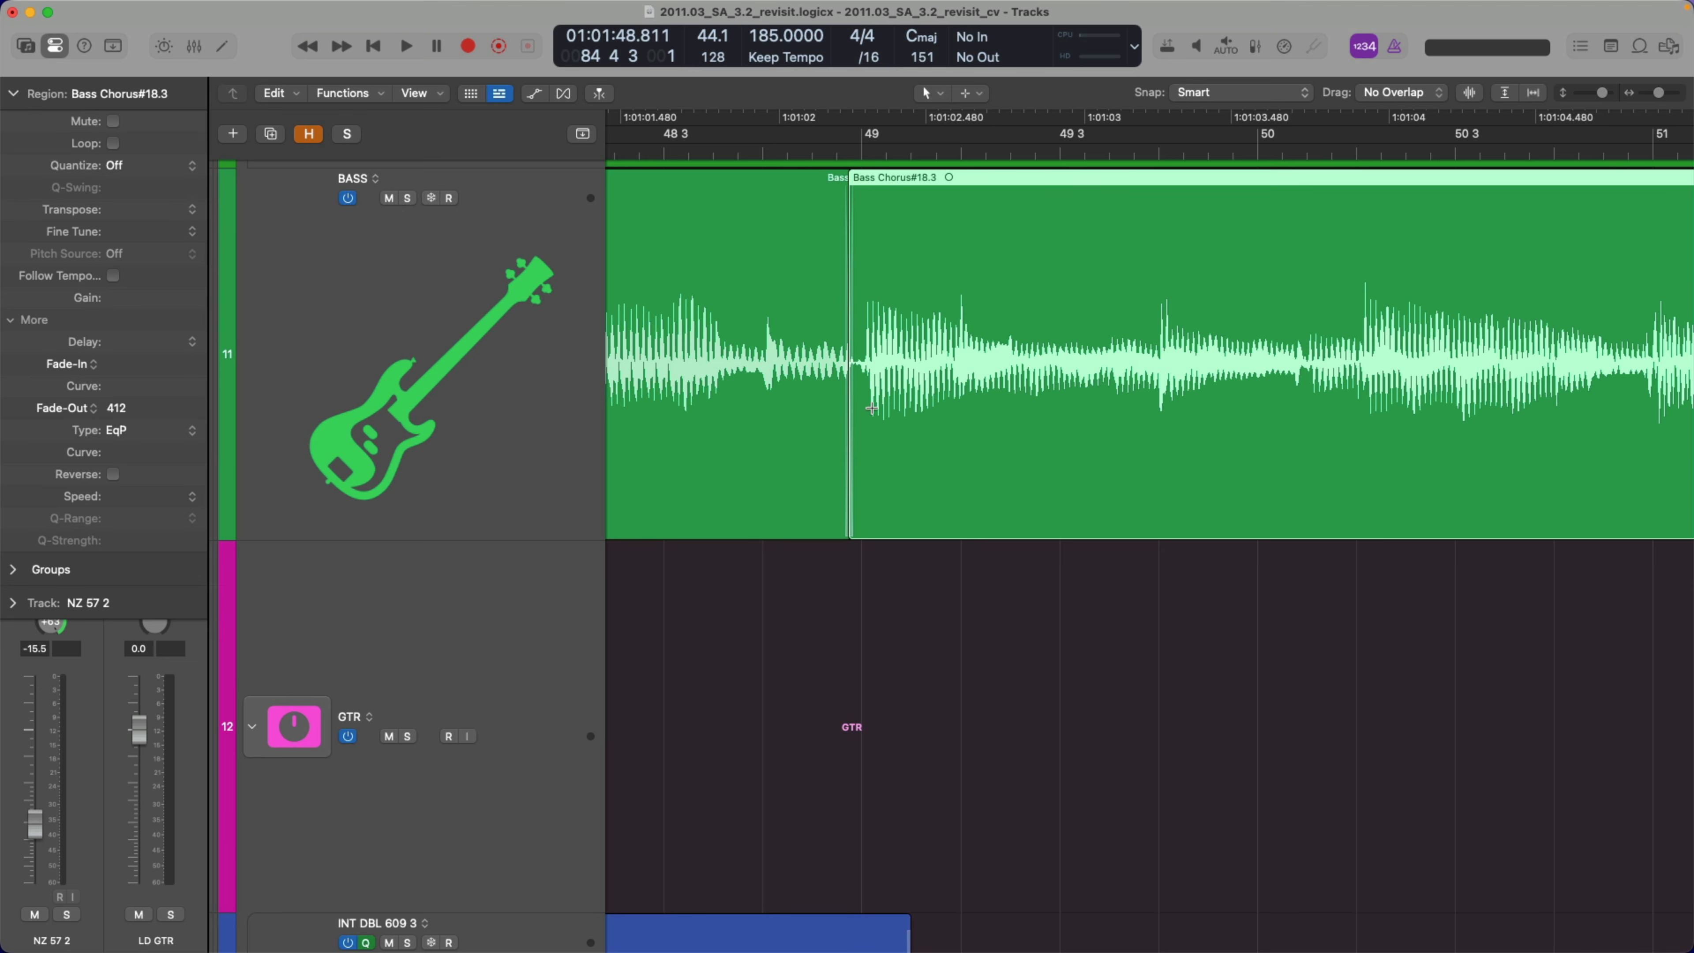
left_click_drag(848, 496, 860, 496)
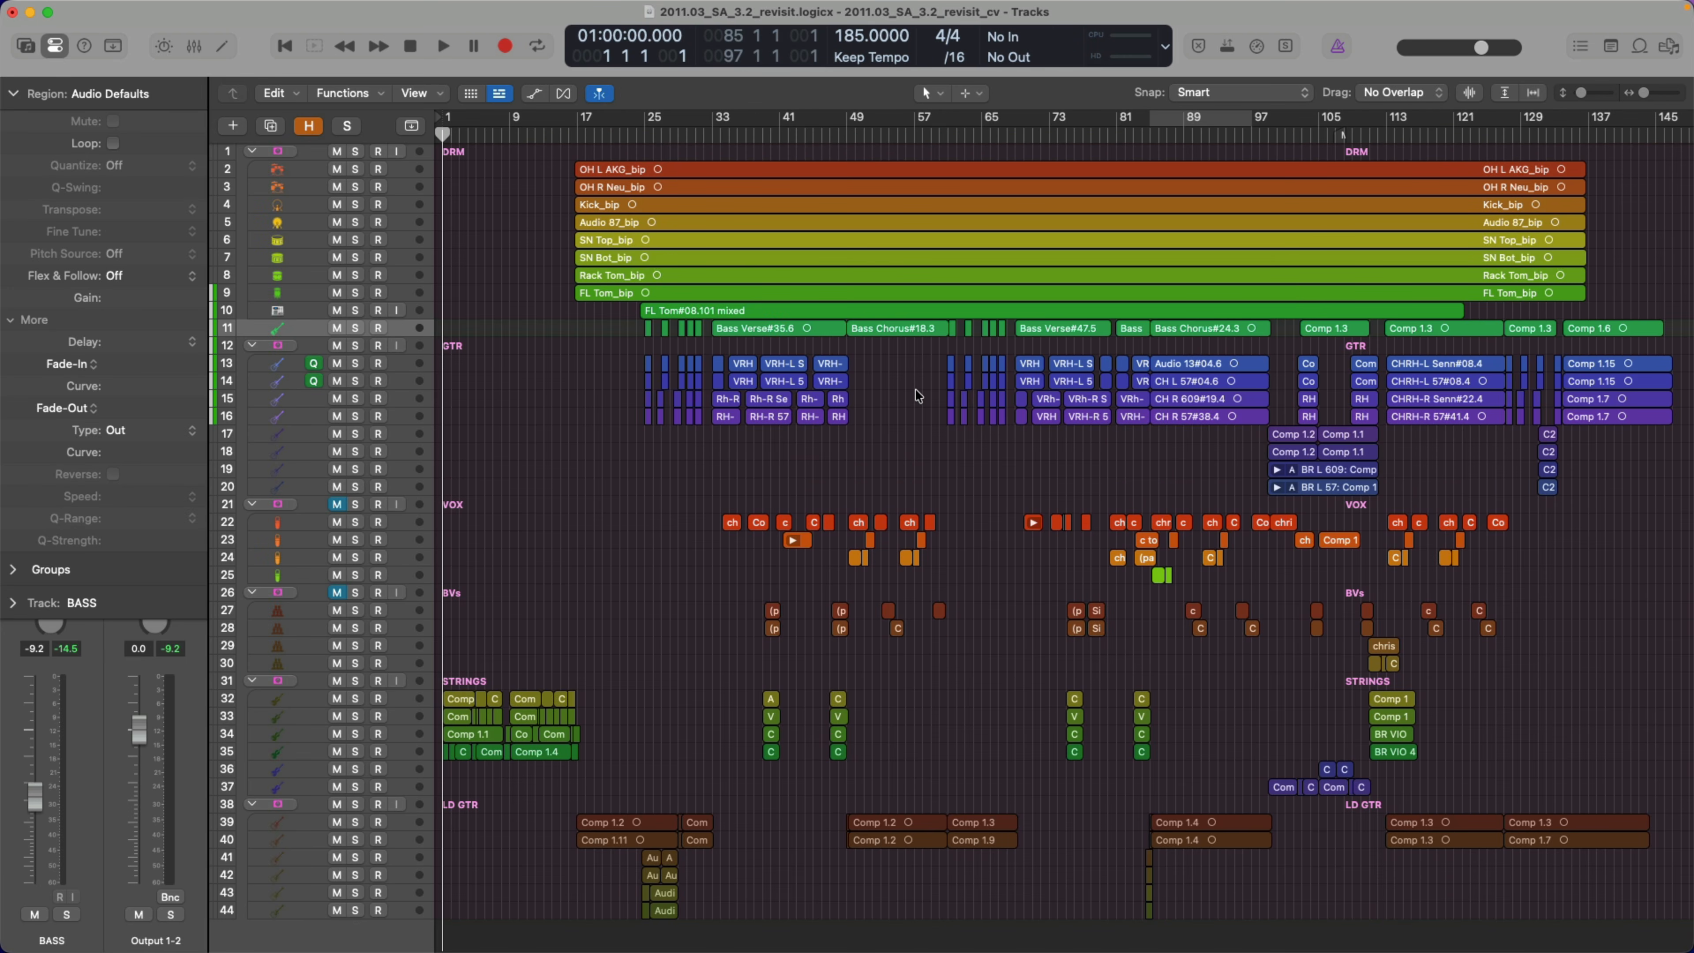
Show the global tracks, create a marker named STRING INTRO spanning bars 1 to 17, and turn cycle mode off
key("g")
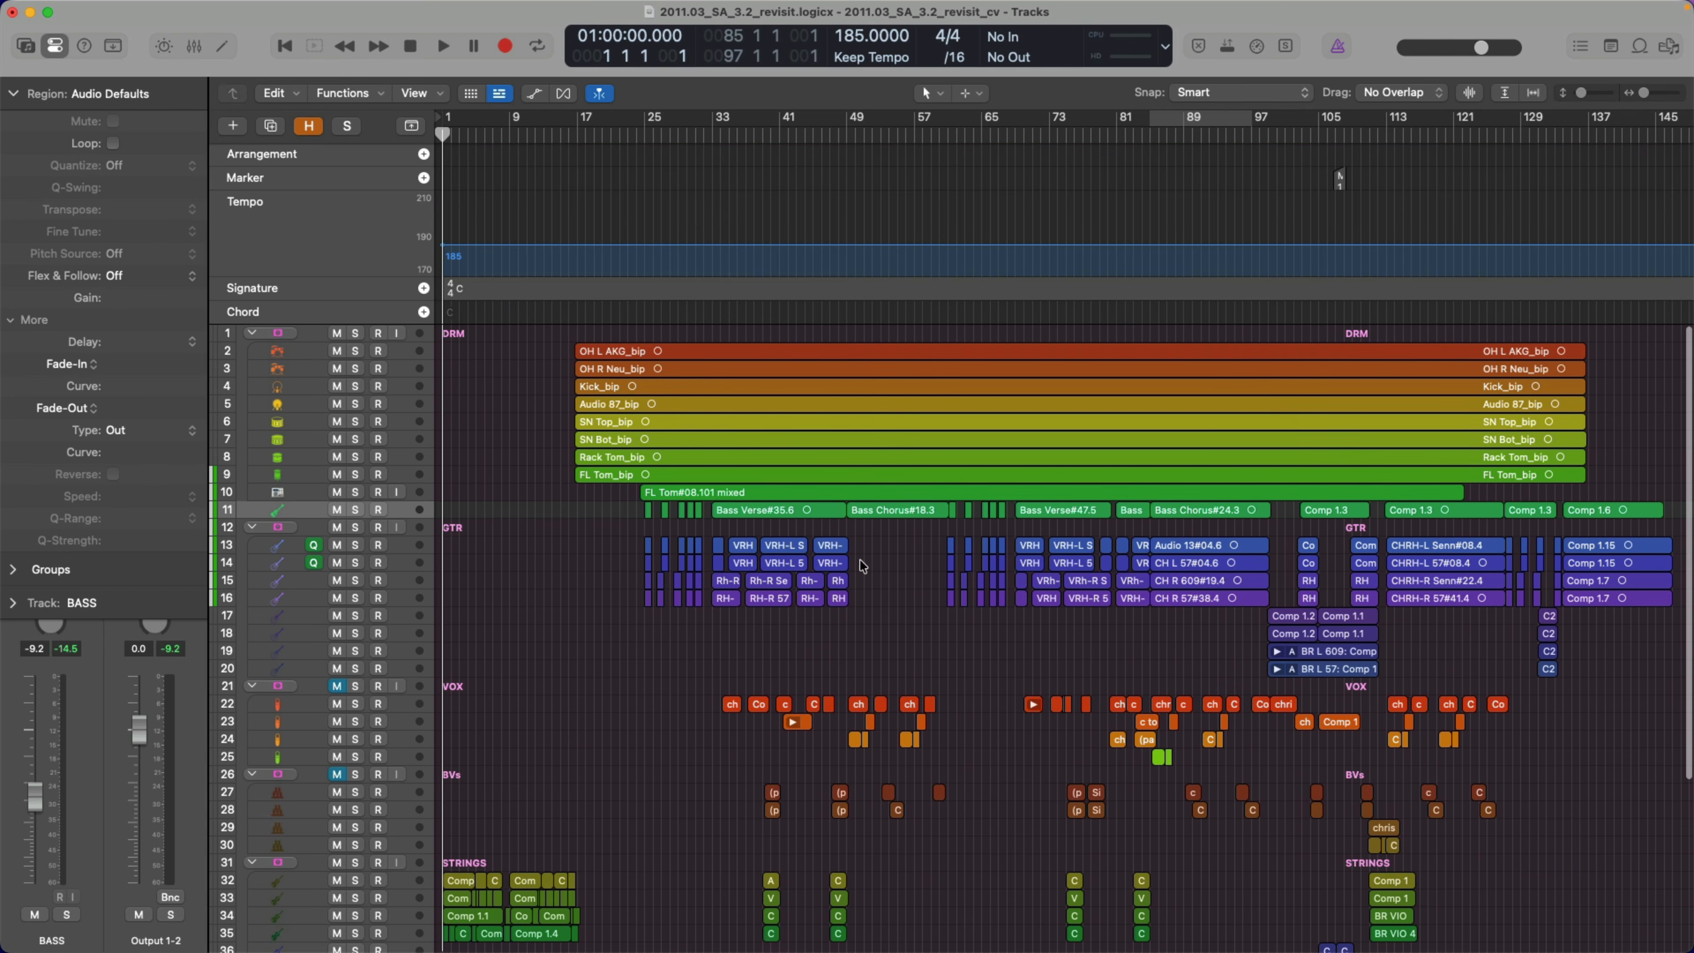
scroll(777, 765, "down", 4)
left_click_drag(683, 825, 437, 737)
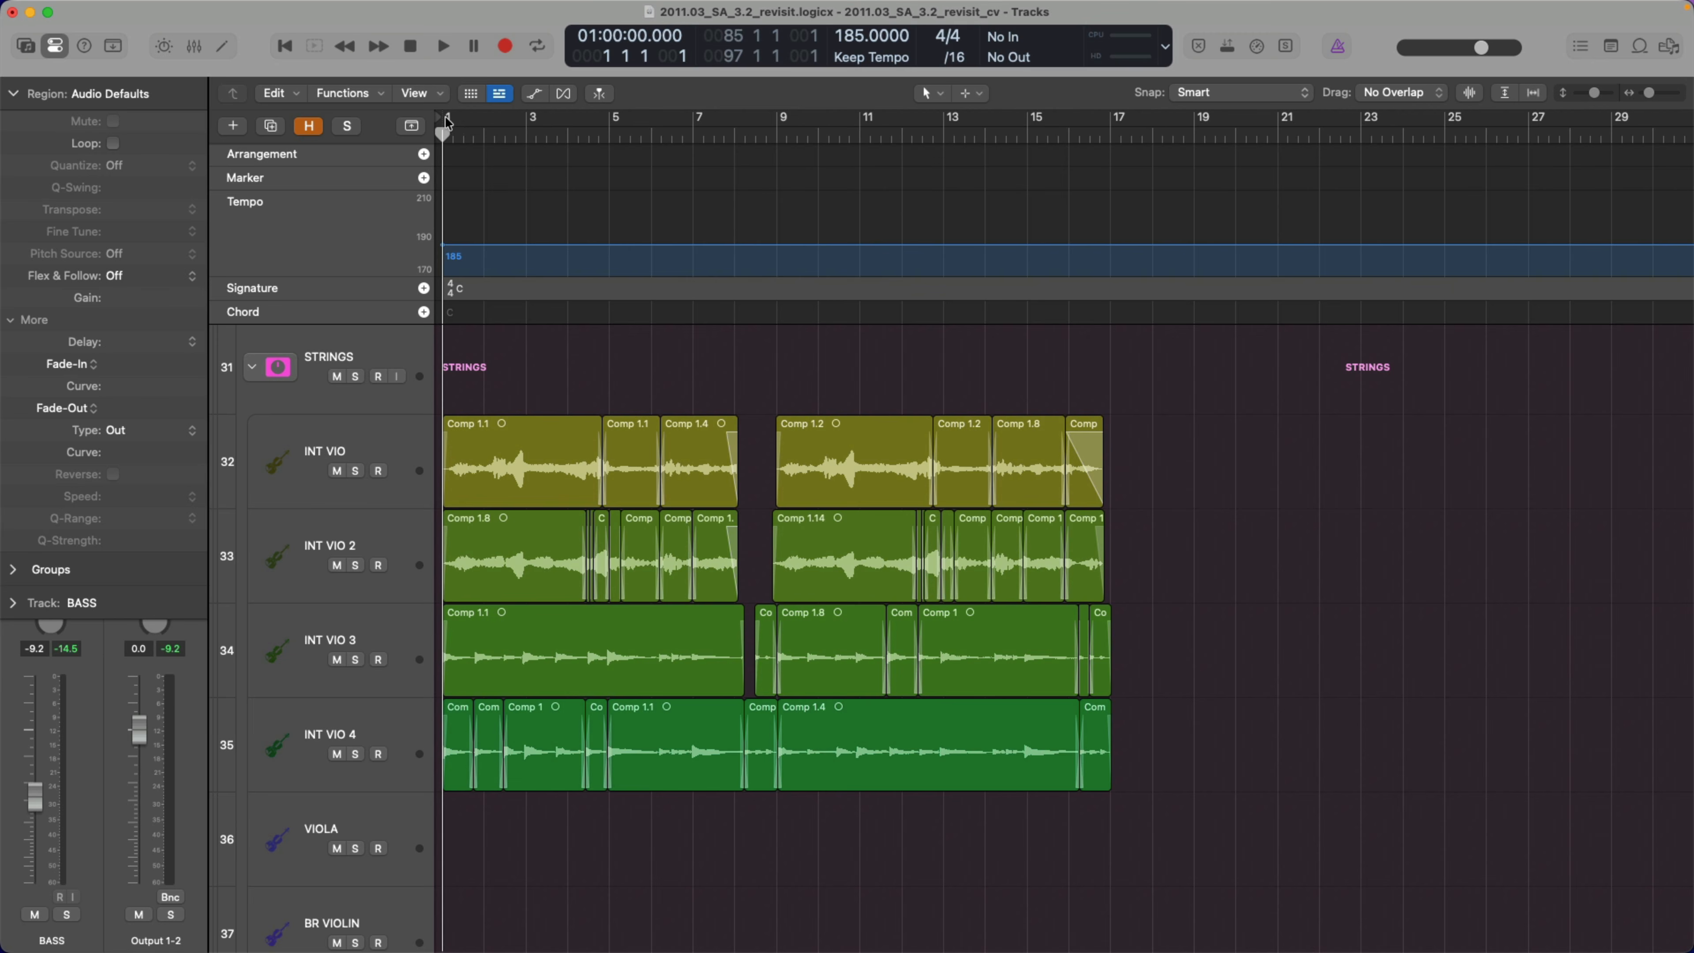
mouse_move(446, 120)
left_mouse_down()
mouse_move(1111, 120)
mouse_move(1054, 184)
left_mouse_up()
type("STRING INTRO")
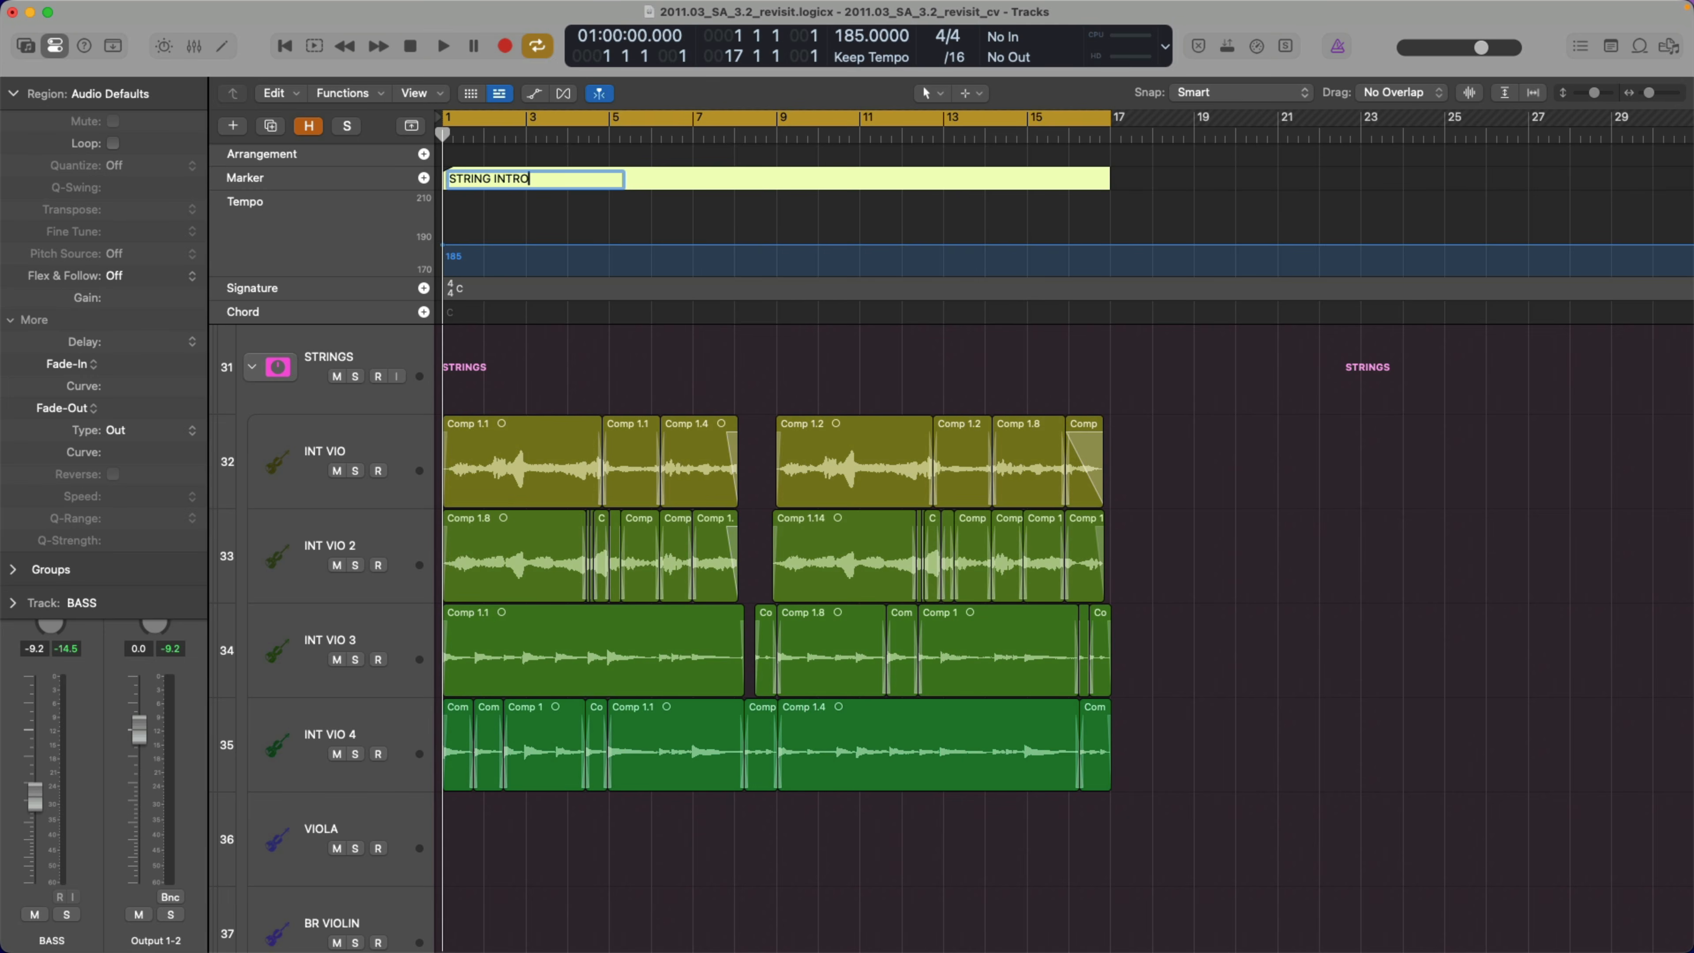
key("Return")
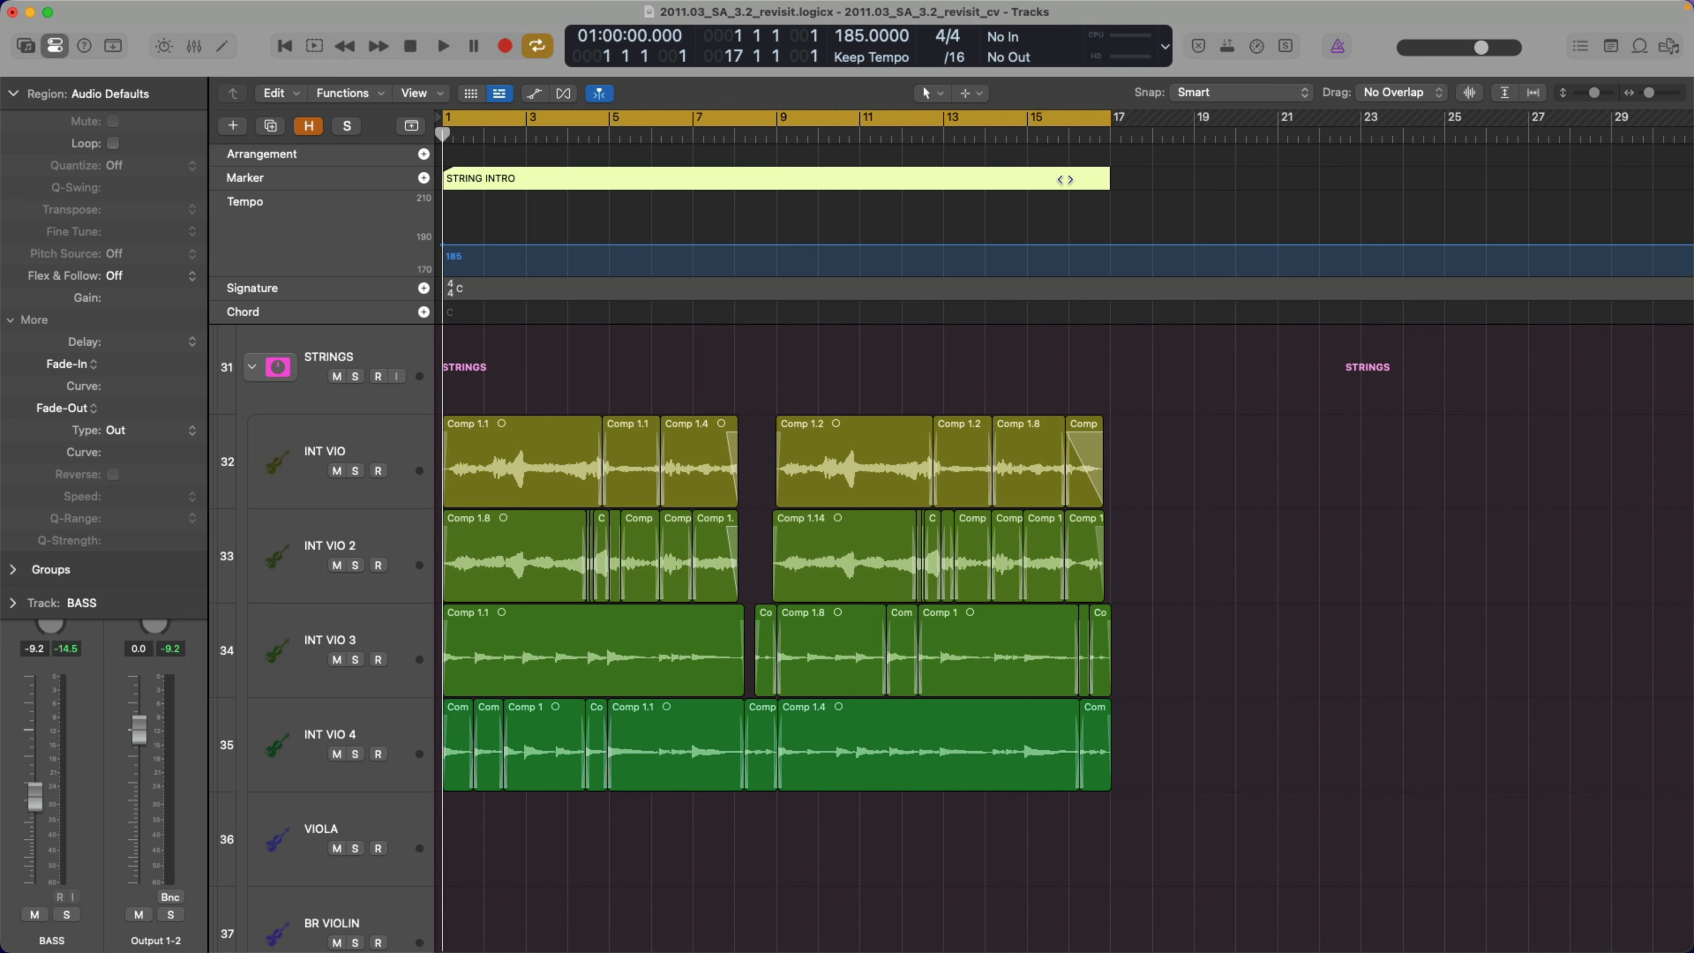
key("c")
Create a marker at bar 17 and name it ROCK INTRO
left_click(1111, 133)
scroll(1140, 406, "right", 3)
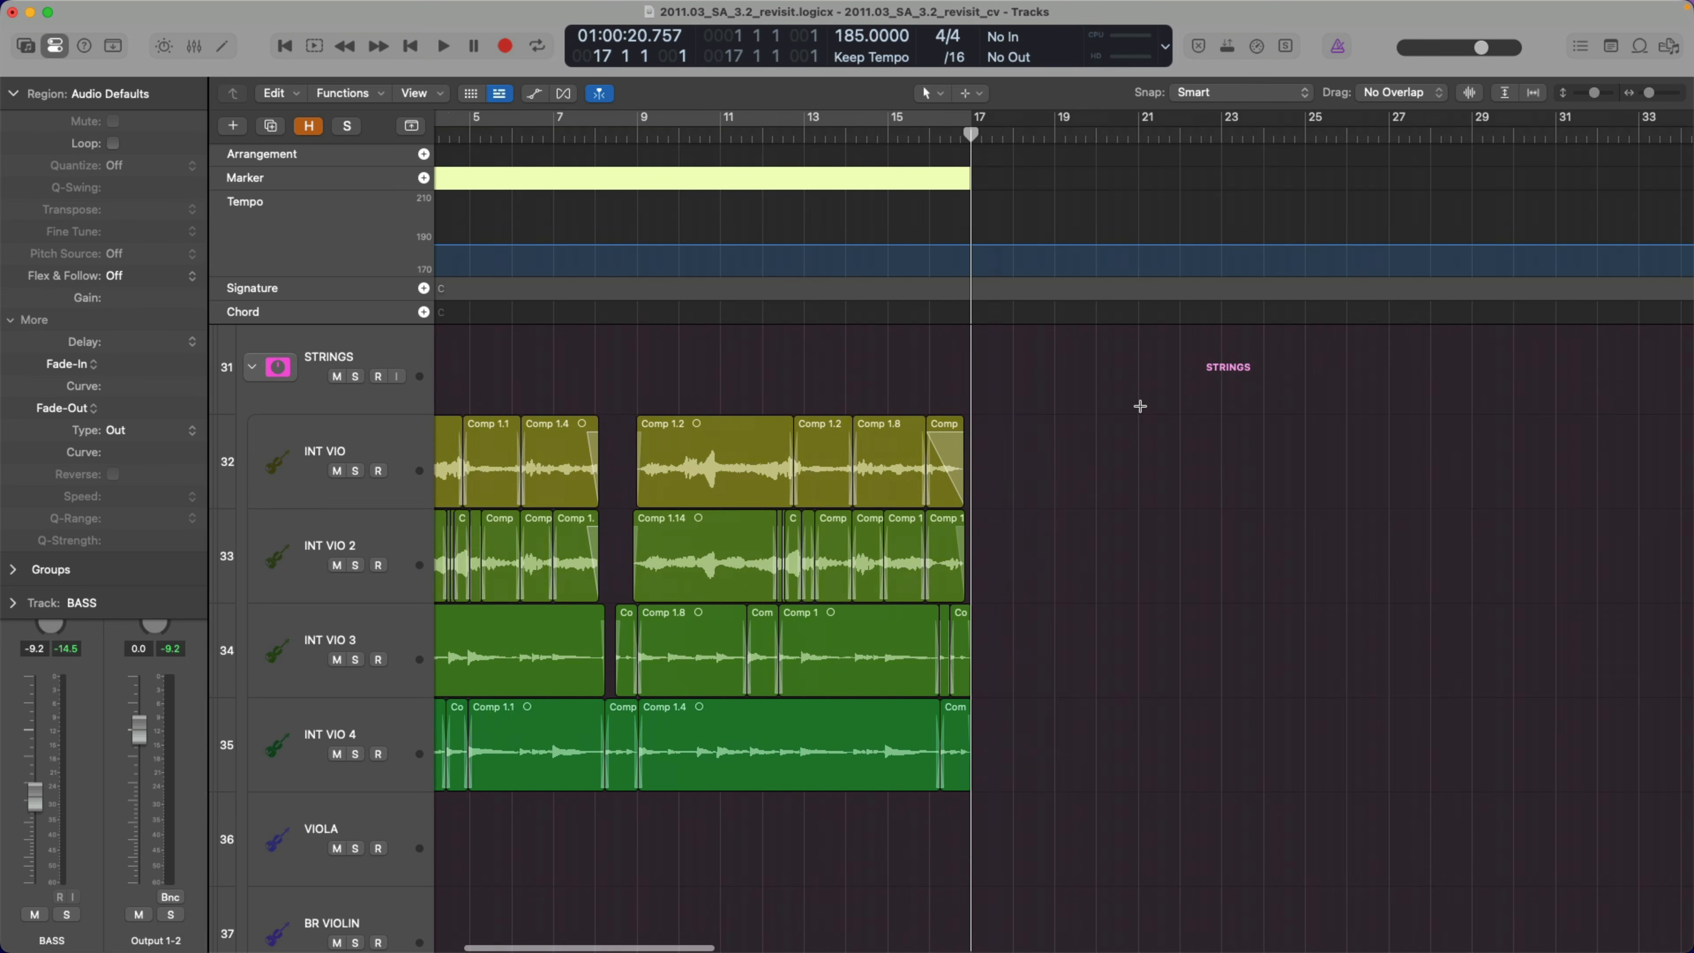
scroll(1140, 406, "right", 2)
key("alt+apostrophe")
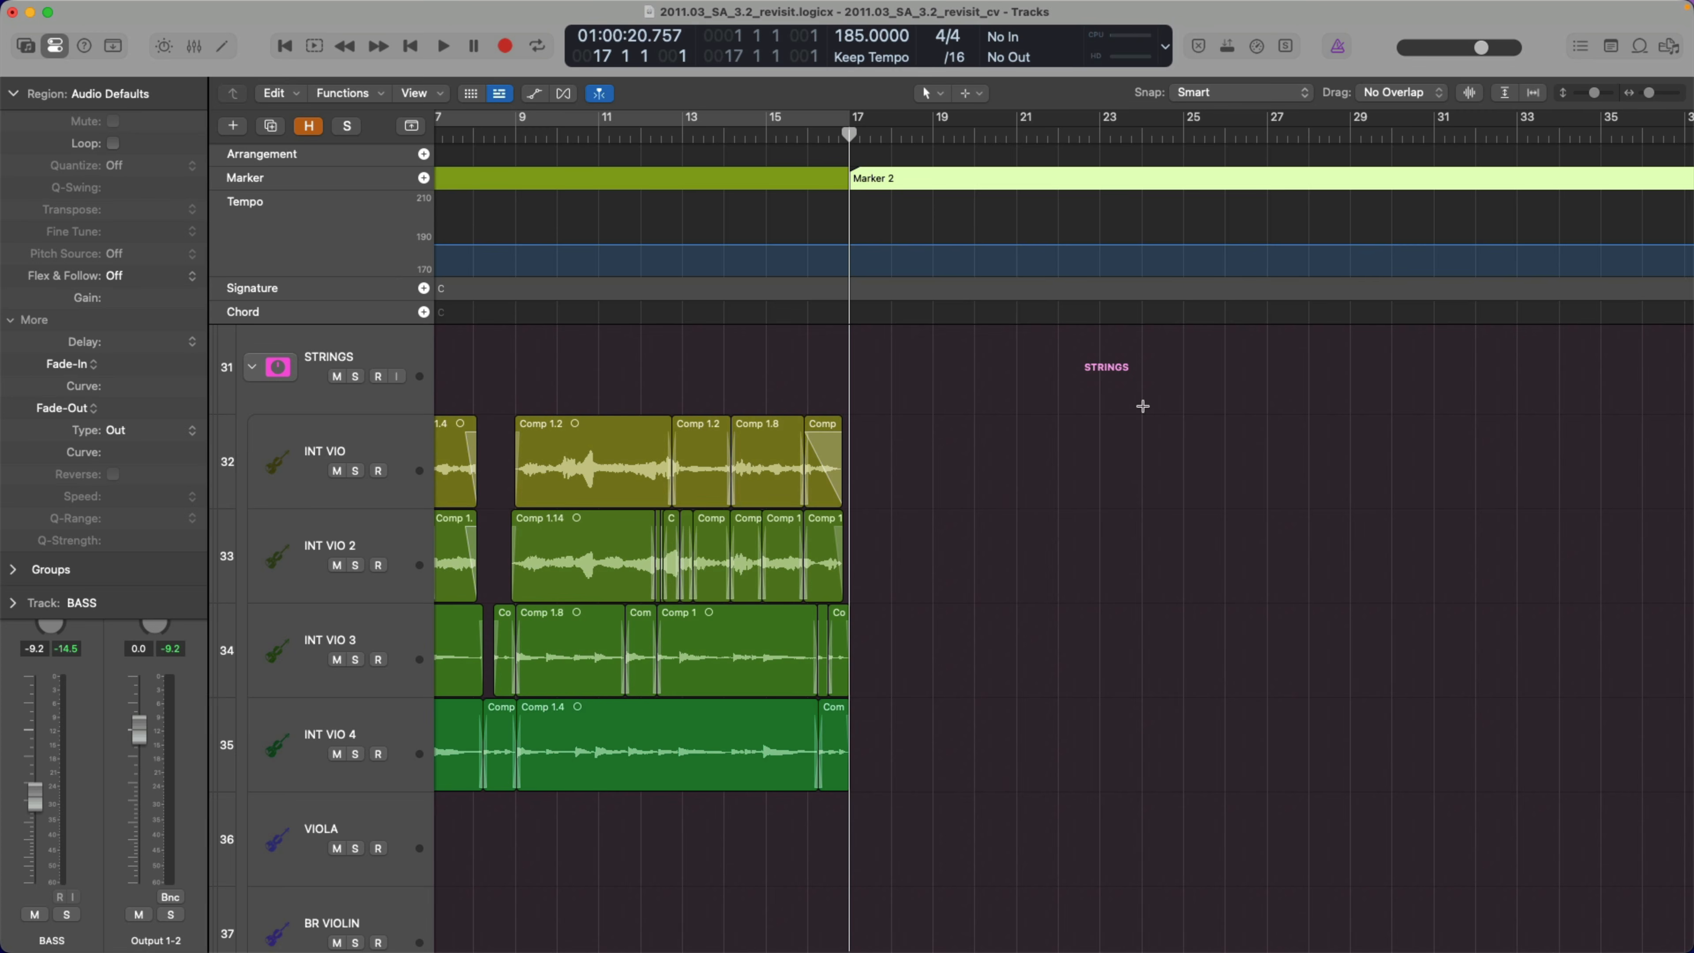
double_click(888, 178)
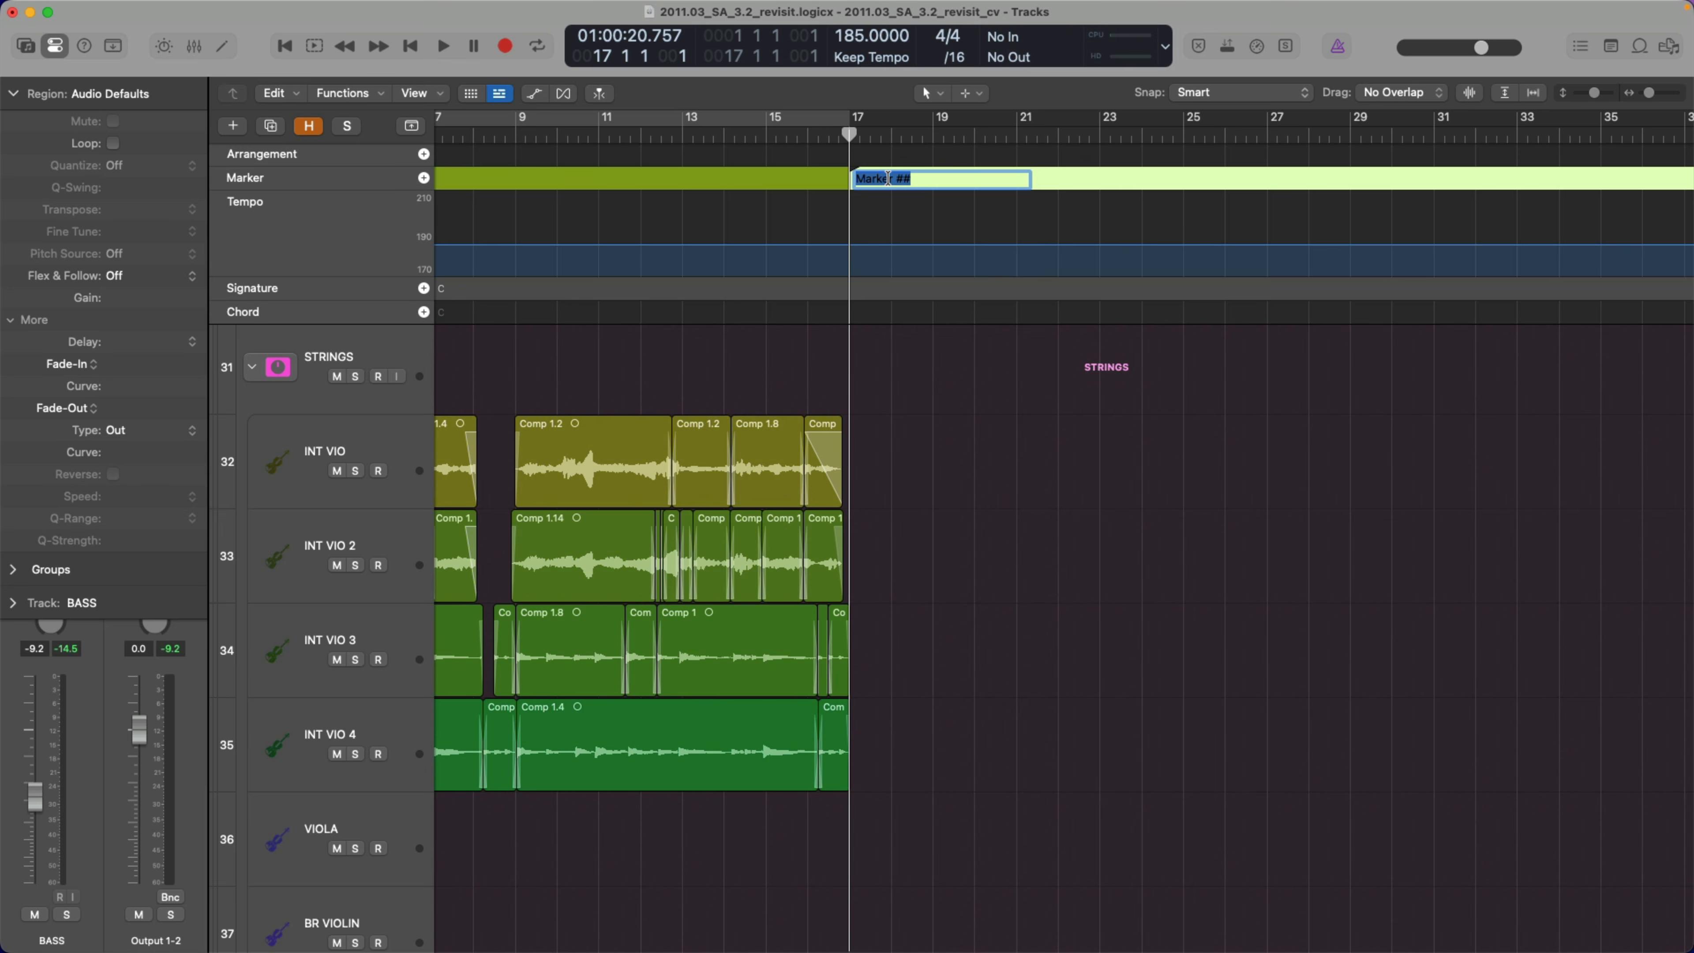
type("BAND INTRO")
key("super+a")
type("ROCK INTRO")
key("Return")
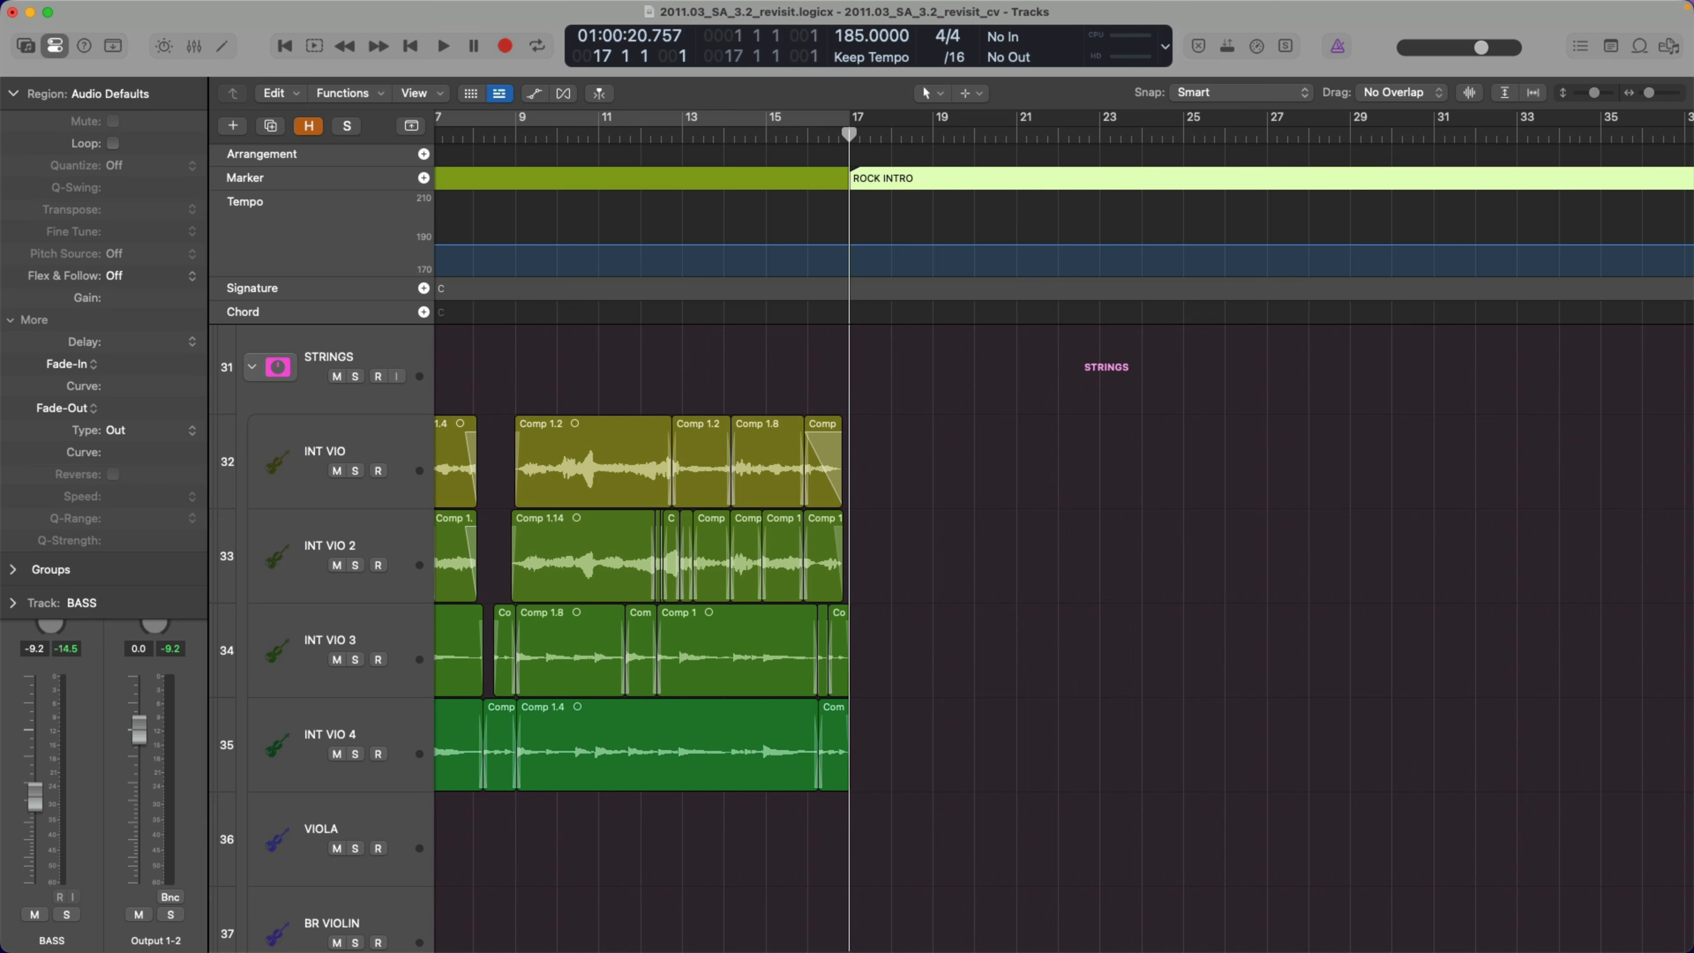
Play the passage just before bar 33 to locate the section change, and create a marker named VRS at bar 33
key("z")
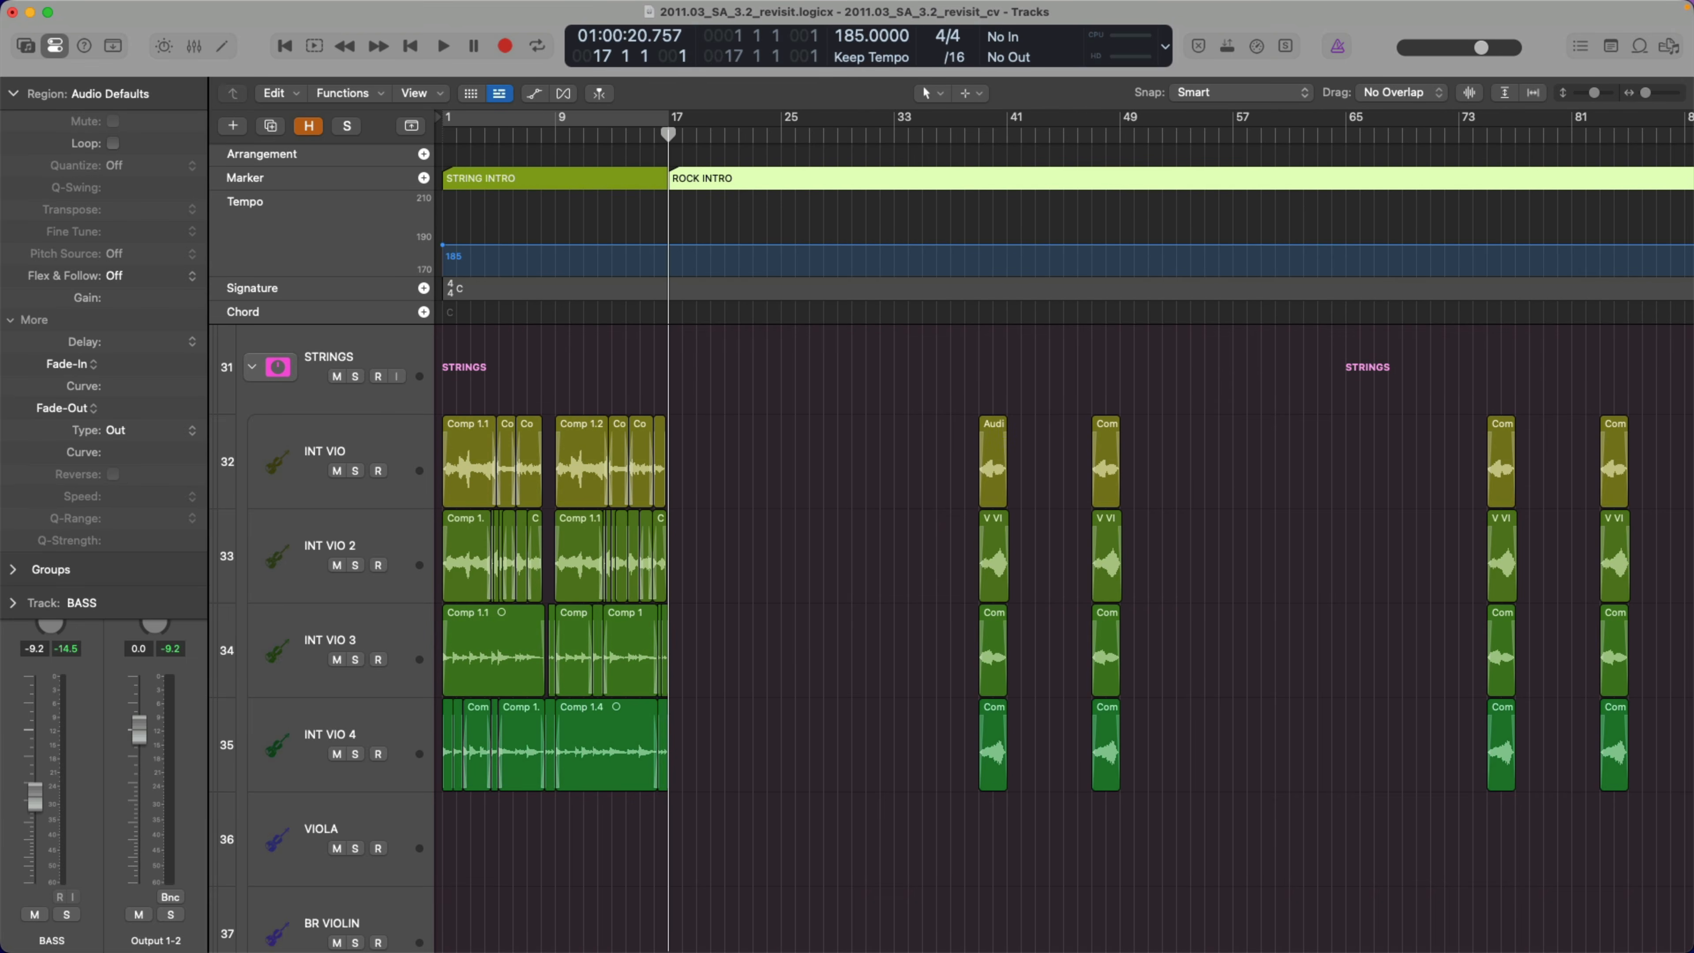
double_click(882, 132)
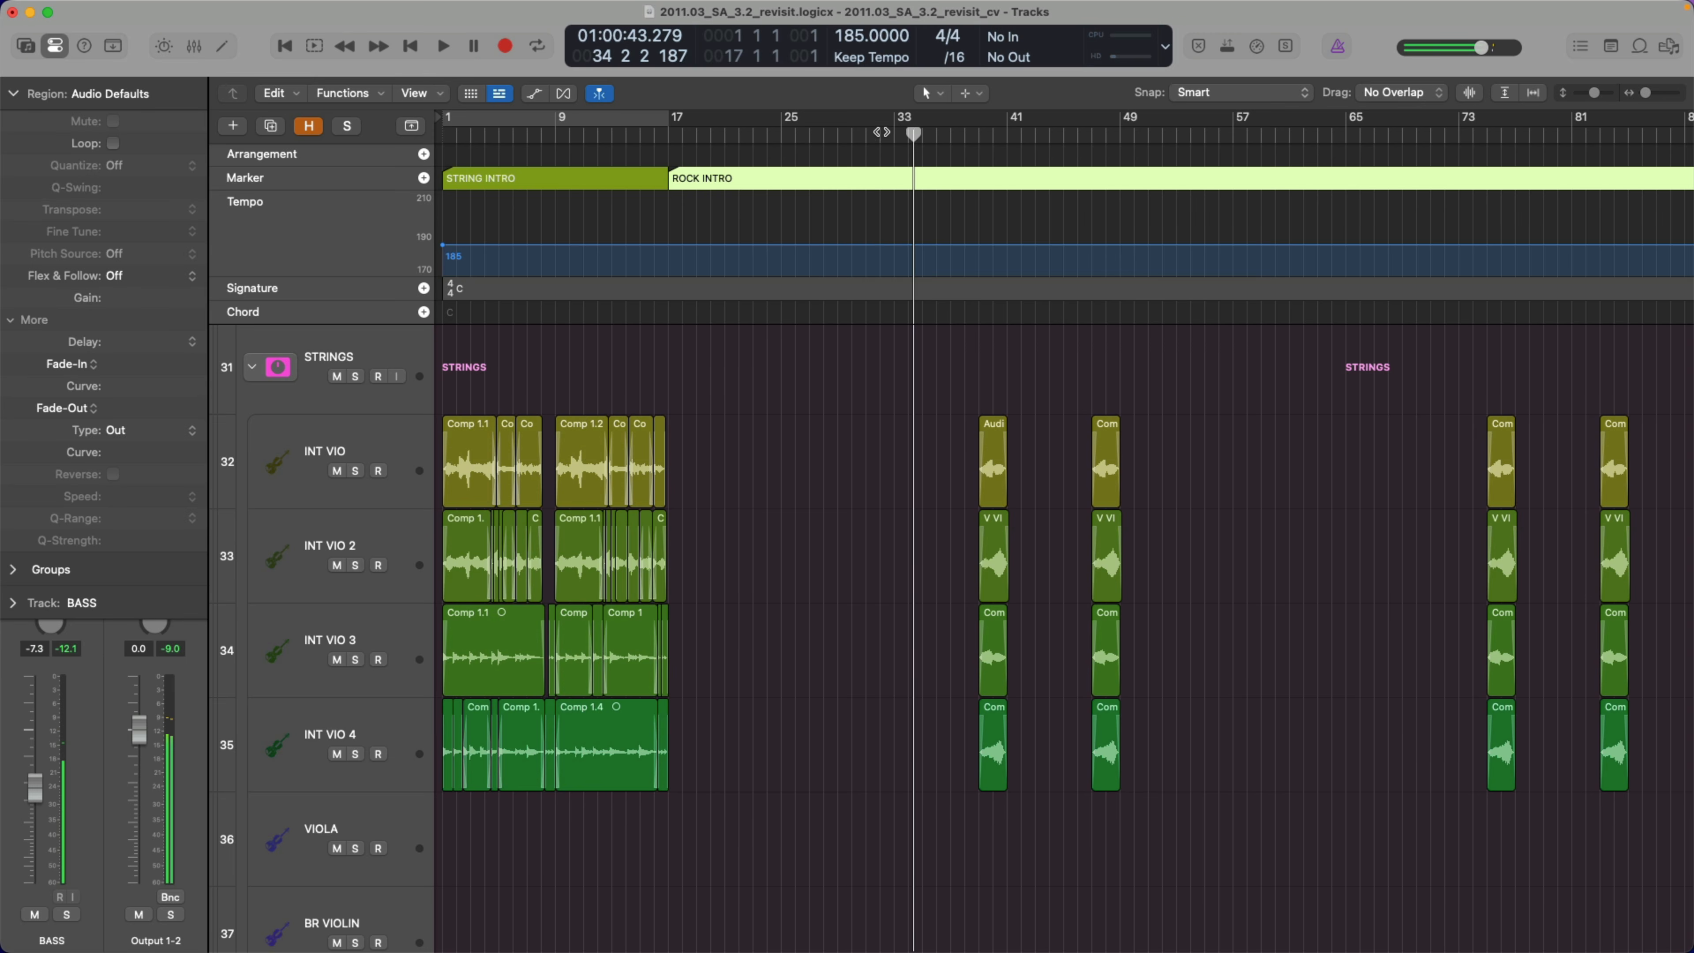
double_click(894, 134)
key("alt+apostrophe")
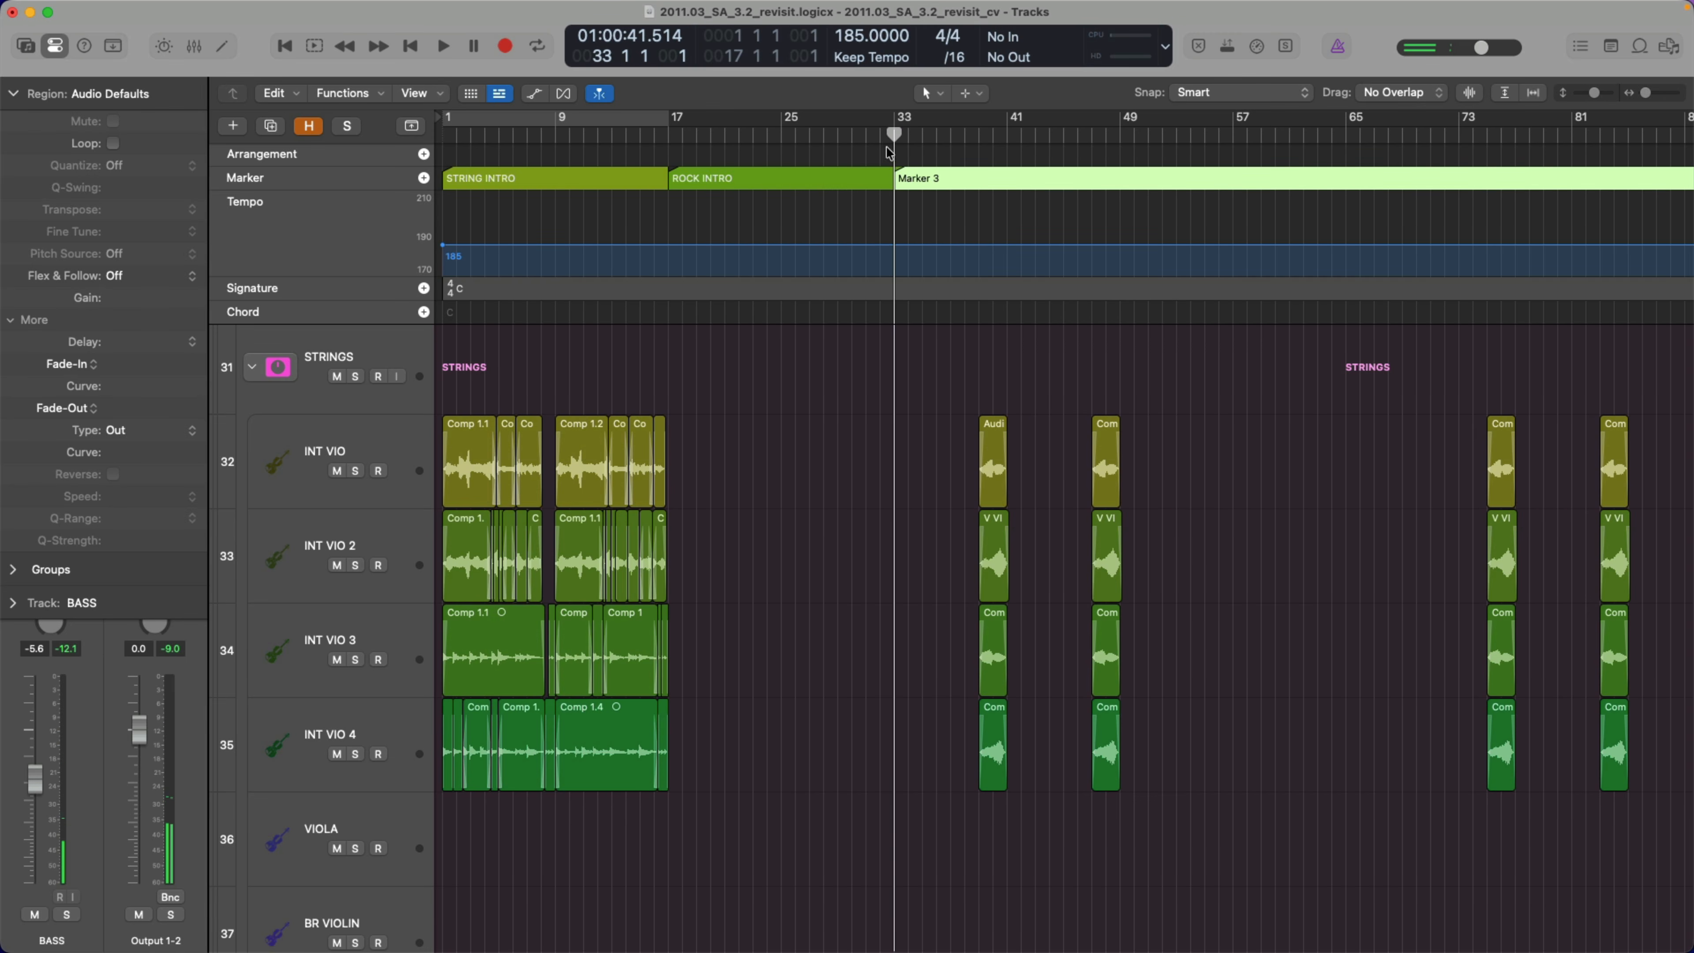
double_click(915, 177)
type("VRS")
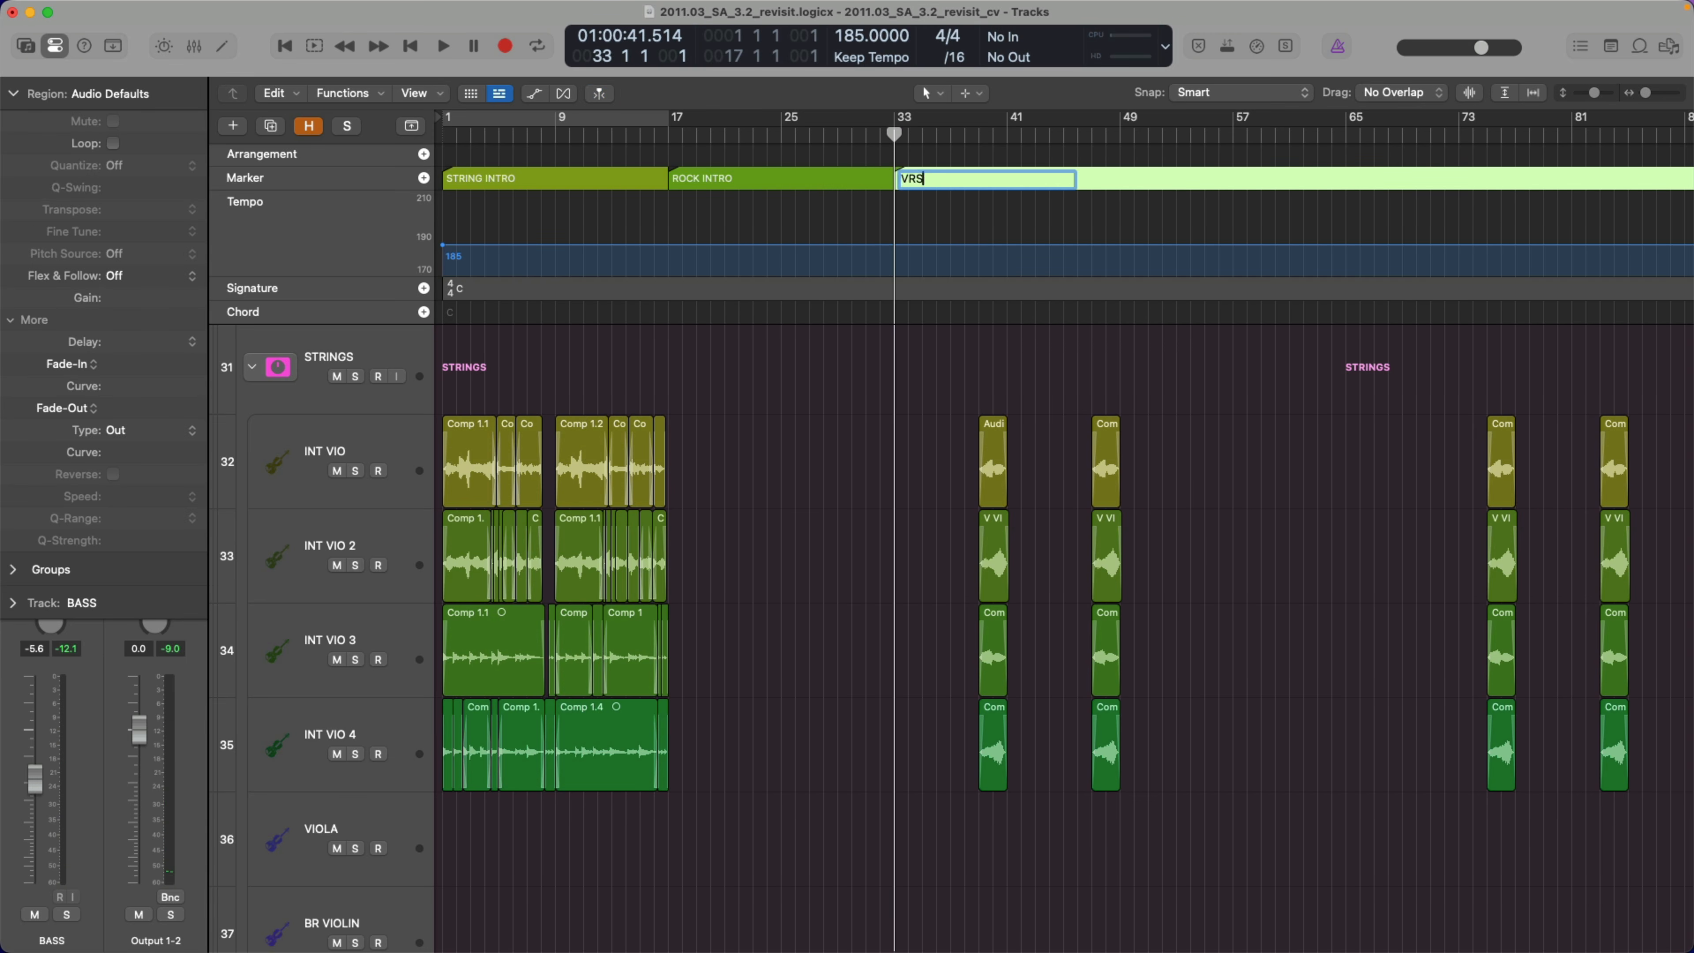
key("Return")
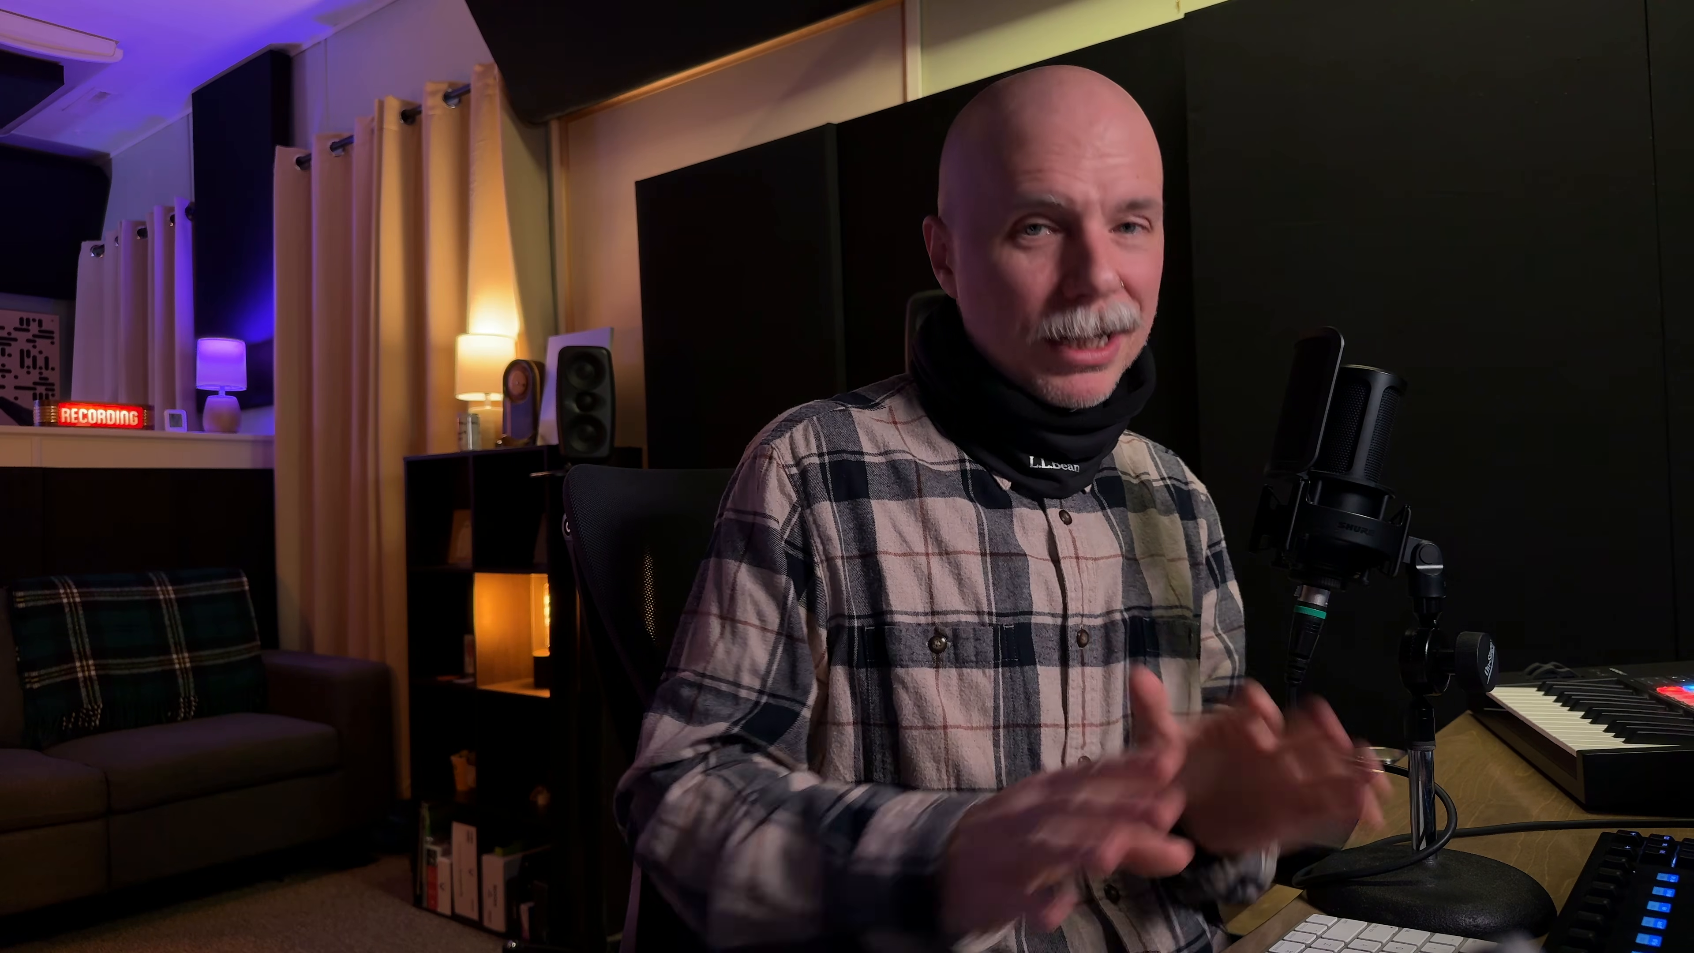